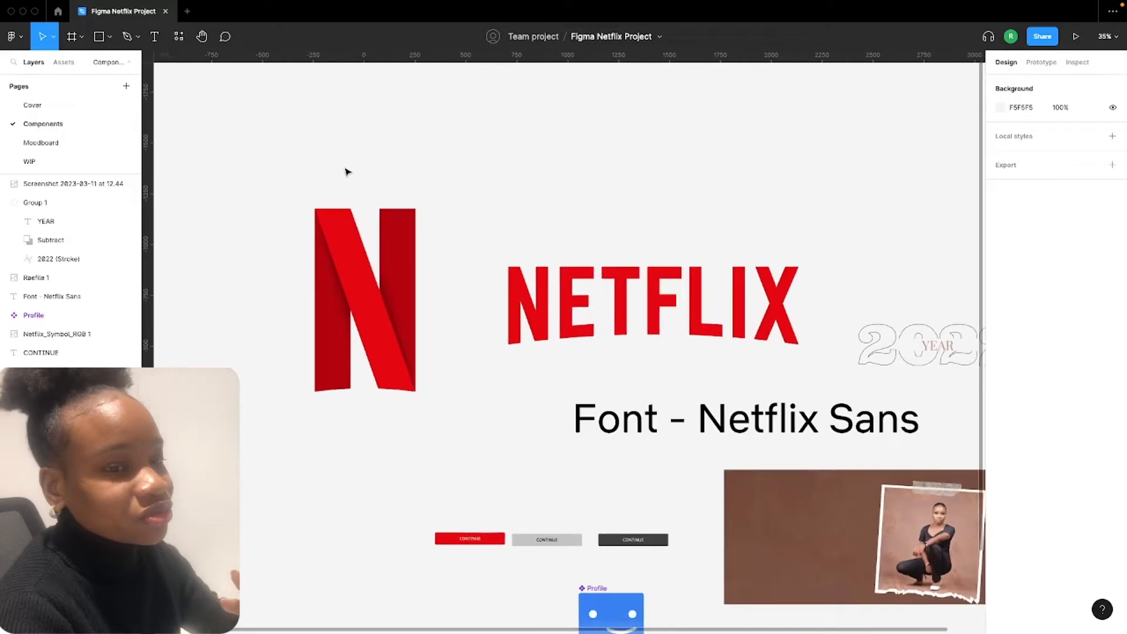
Look over the assets on the Components page: the Netflix logos, 2022 graphic, Continue buttons, Profile component and Netflix Sans font
scroll(681, 387, "right", 4)
scroll(681, 387, "up", 1)
scroll(684, 389, "down", 1)
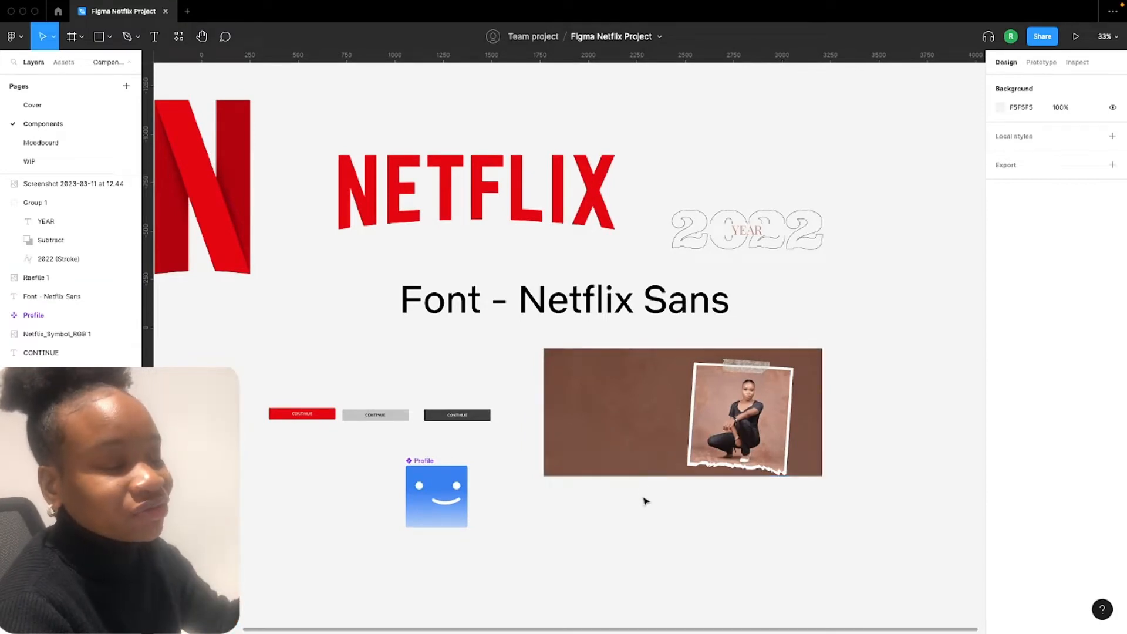
scroll(640, 471, "down", 1)
scroll(640, 471, "left", 1)
scroll(643, 470, "right", 1)
scroll(677, 350, "left", 5)
scroll(678, 349, "down", 2)
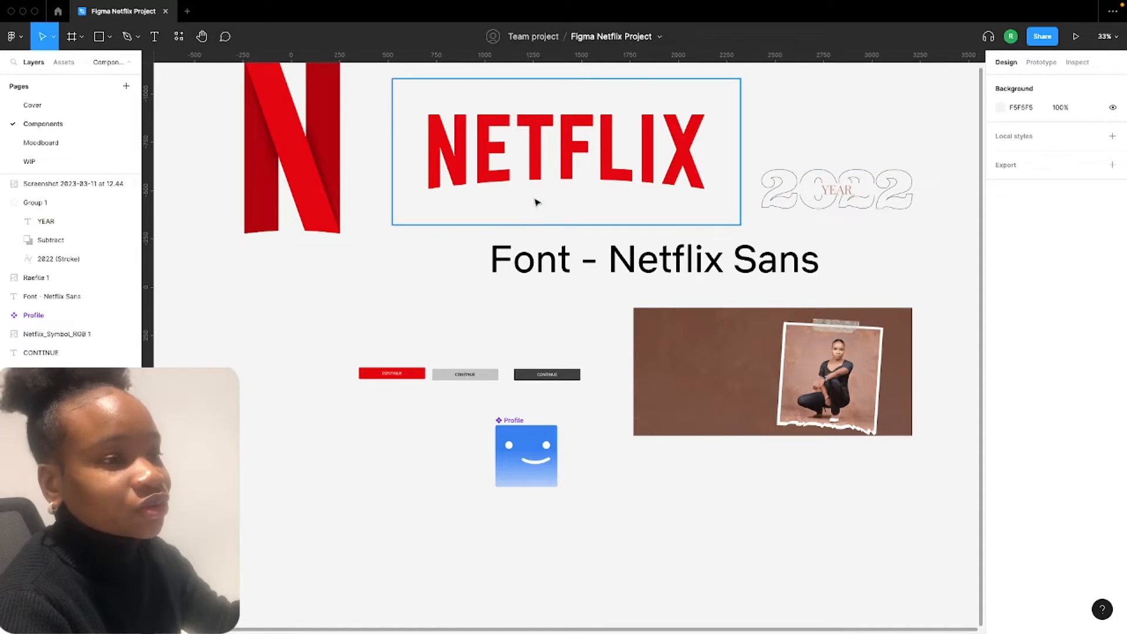
left_click(588, 262)
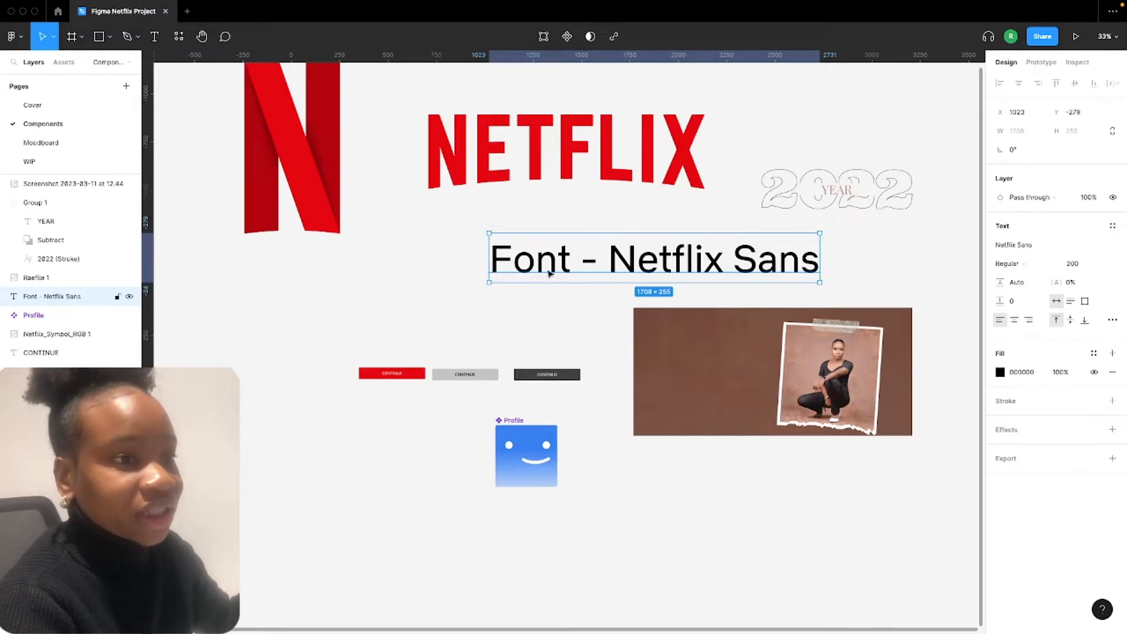
On the Moodboard page, add a 1440 × 1024 Desktop frame and place it below the second Who's watching? screenshot
left_click(26, 143)
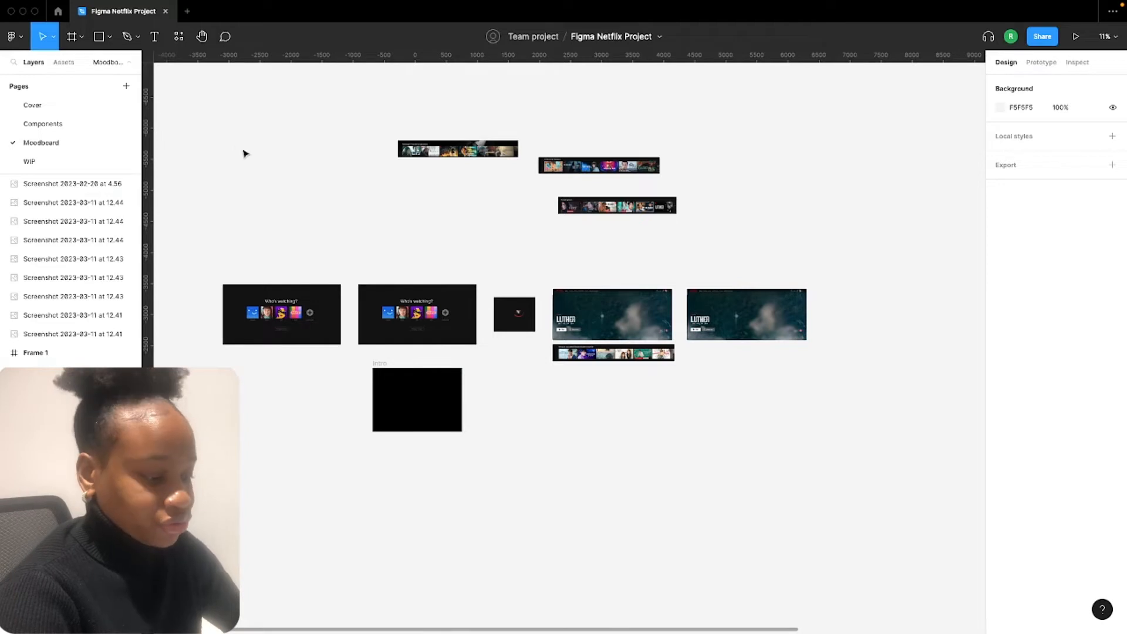
key("f")
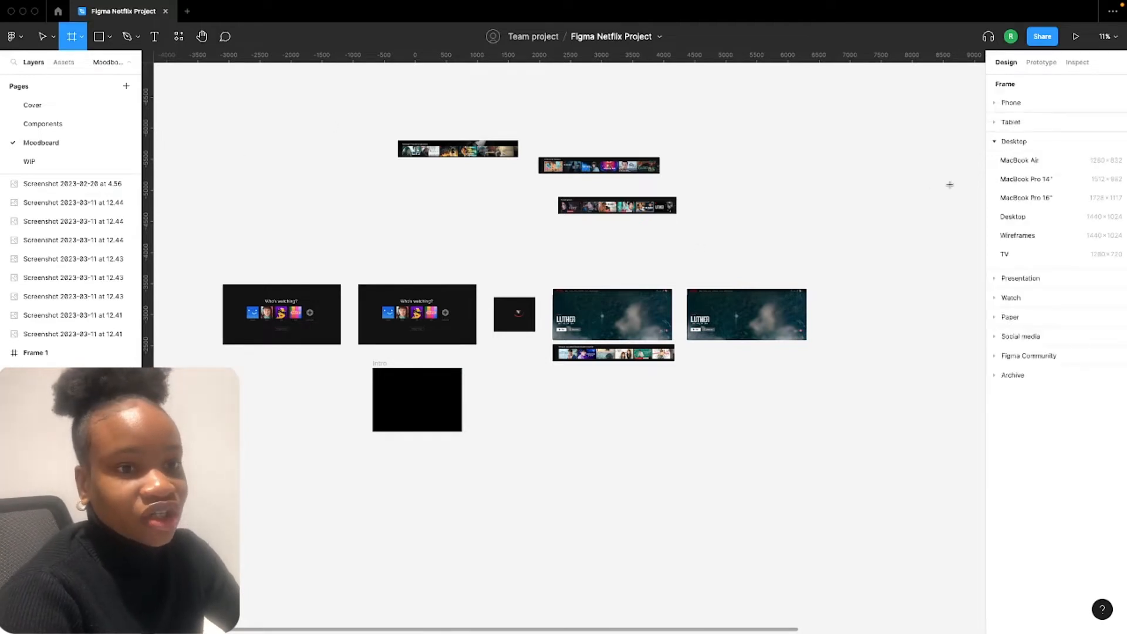
left_click(1027, 217)
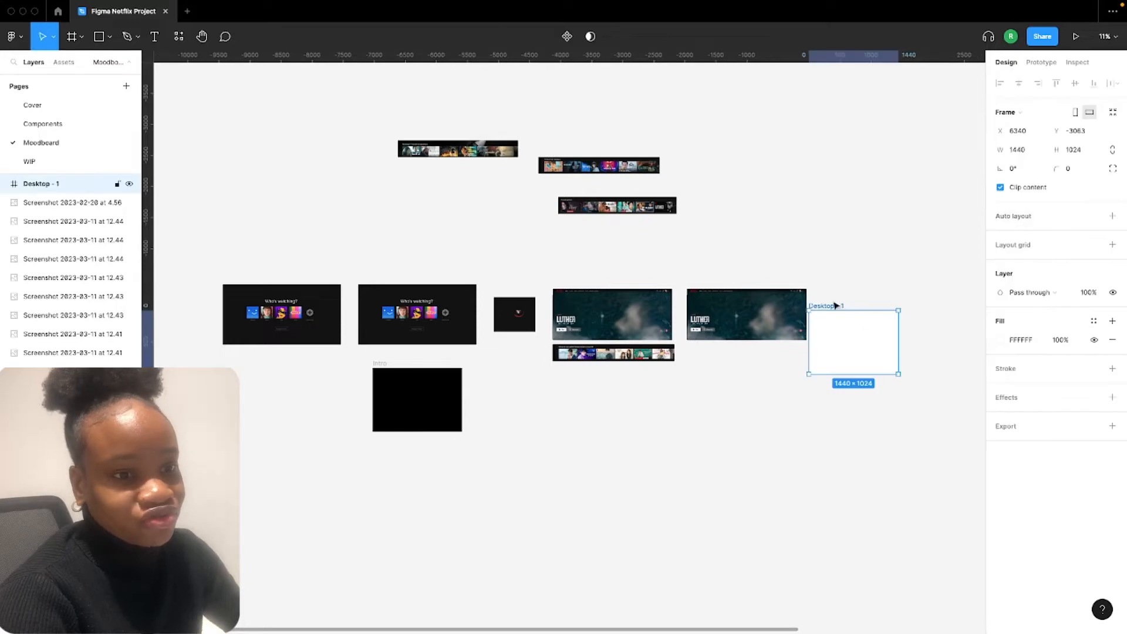
left_click_drag(827, 312, 377, 385)
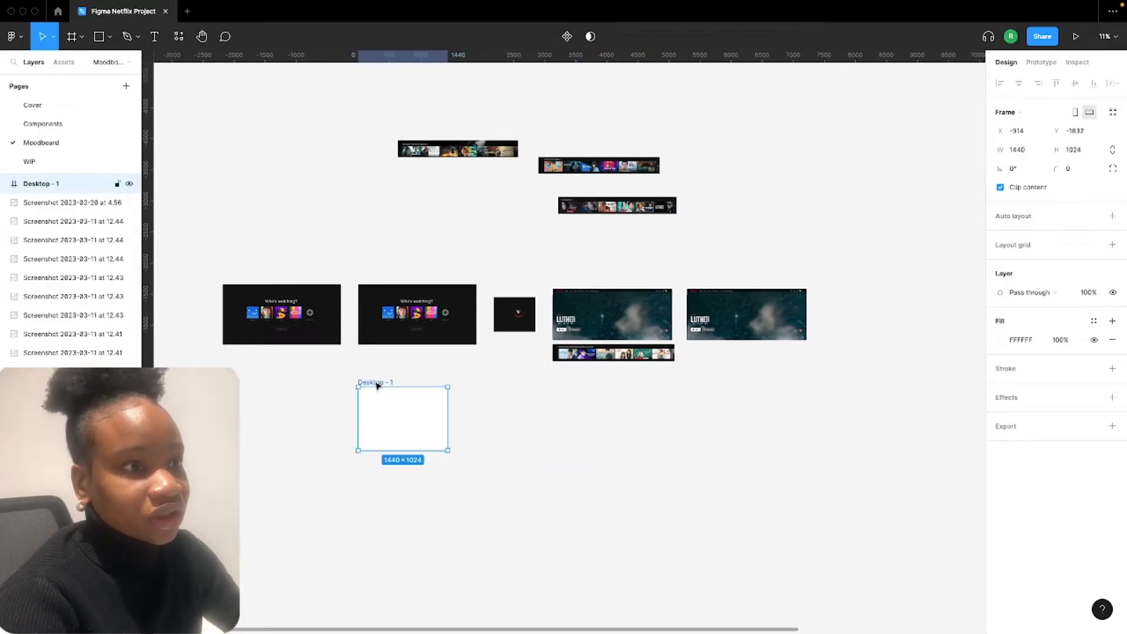
Rename the new desktop frame Netflix Intro and move it below the first Who's watching? screenshot
double_click(379, 382)
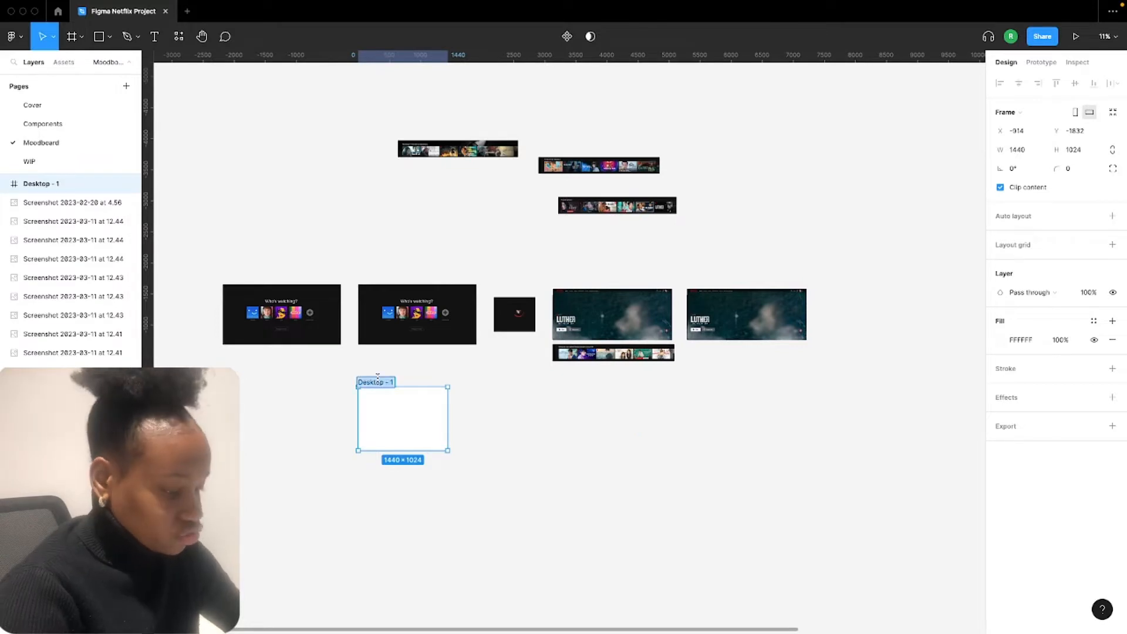
type("Intro")
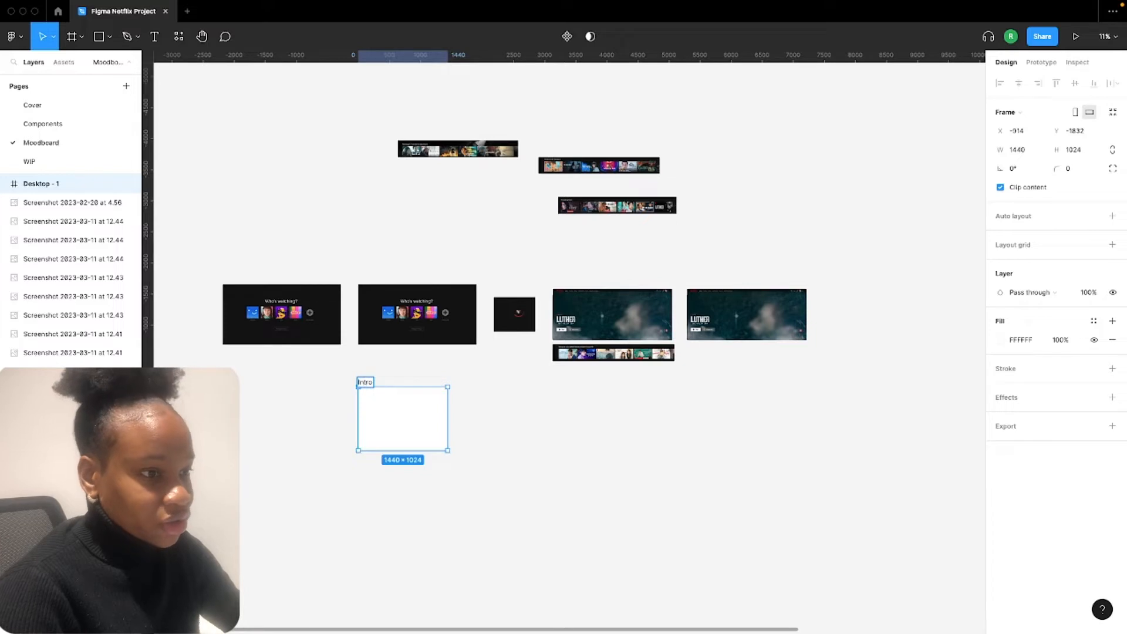
type("Net")
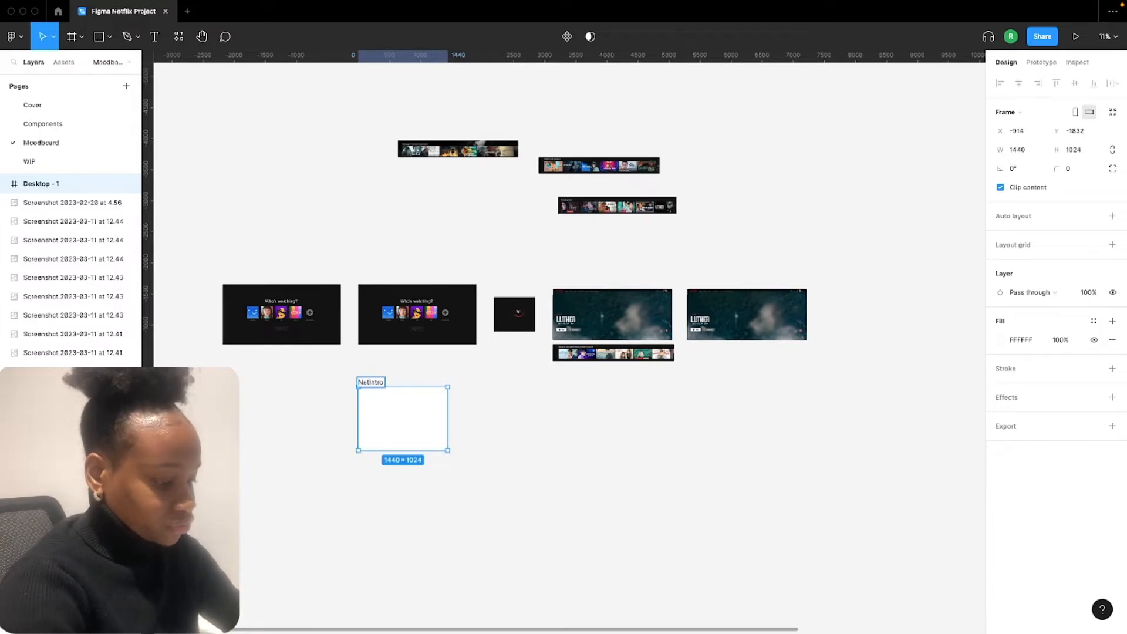
type("flix")
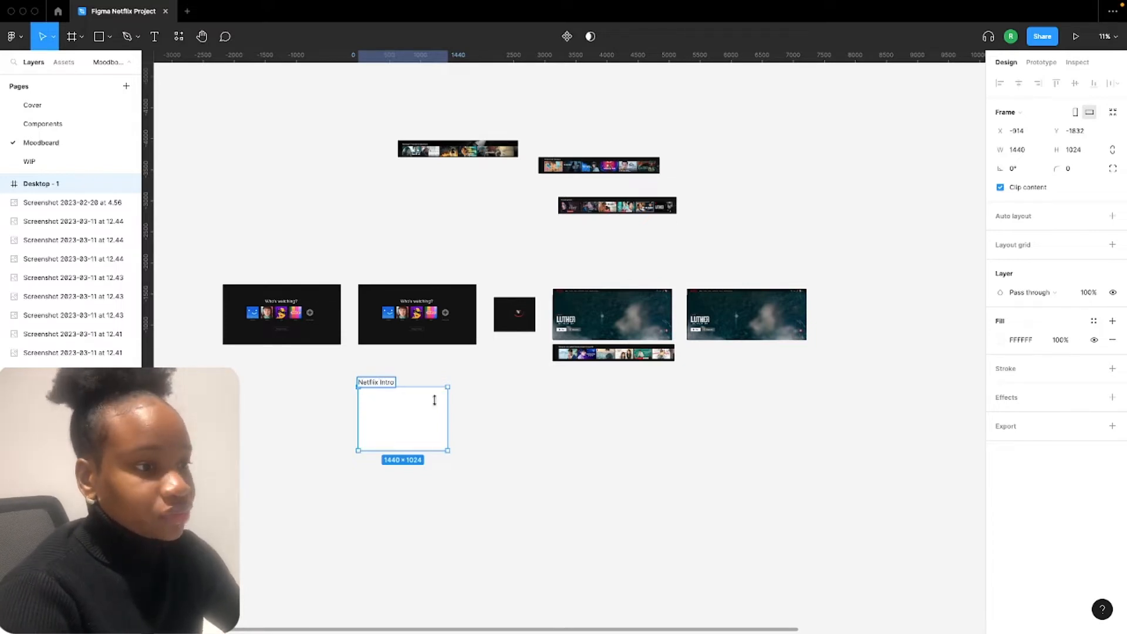
left_click(475, 433)
left_click(393, 407)
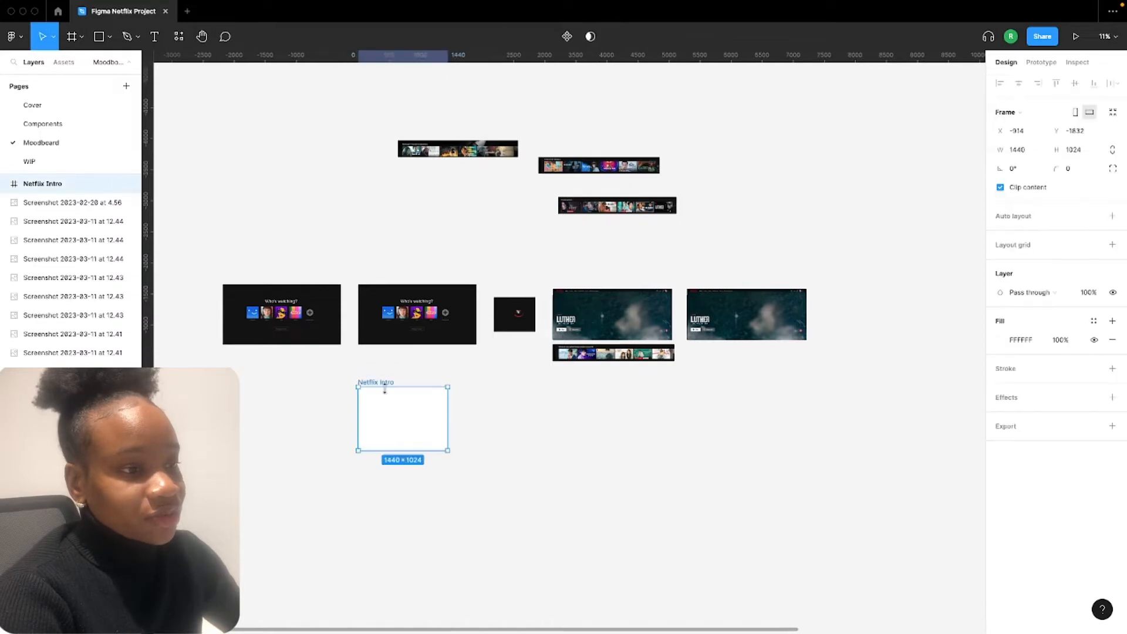
left_click_drag(387, 385, 272, 401)
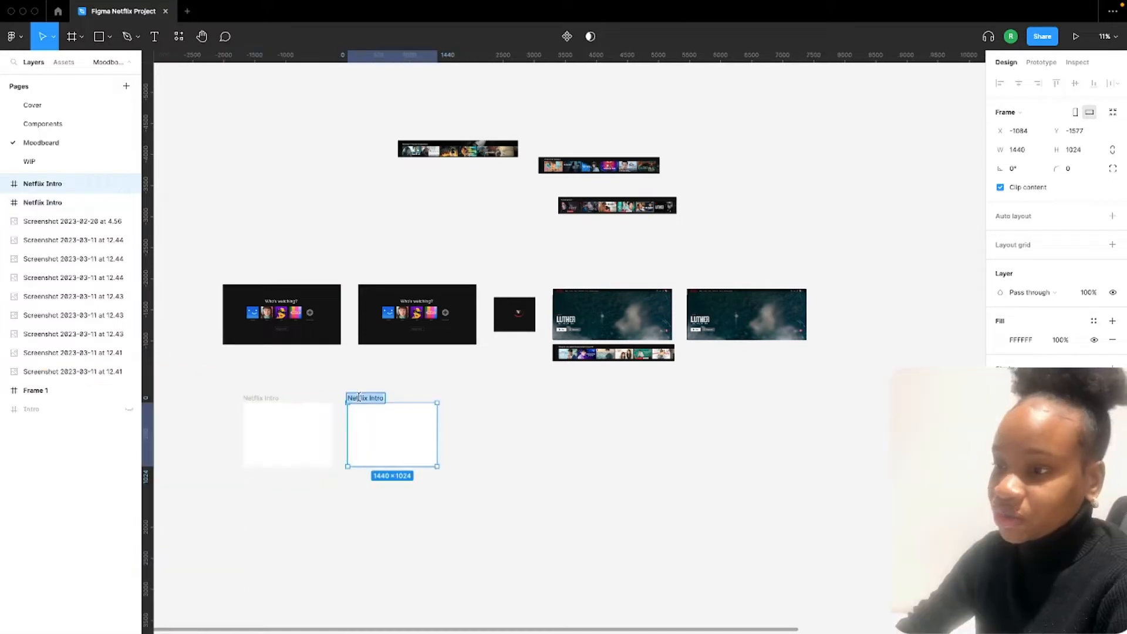
Duplicate the Netflix Intro frame to its right and rename the copy Who's watching
type("Whi")
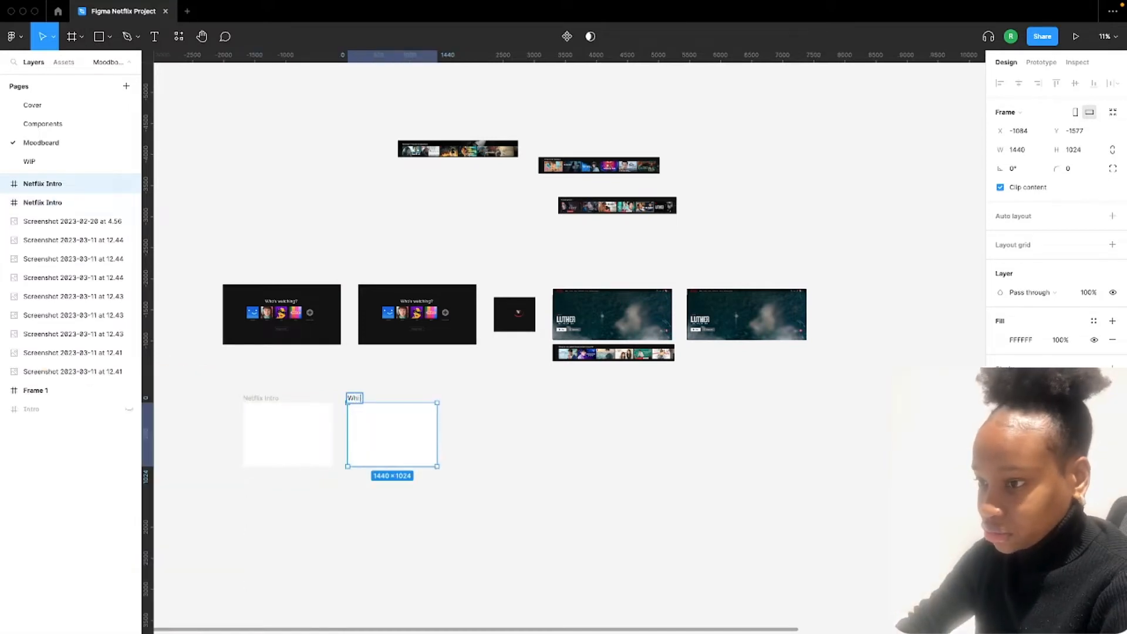
key("BackSpace")
type("o nis watching")
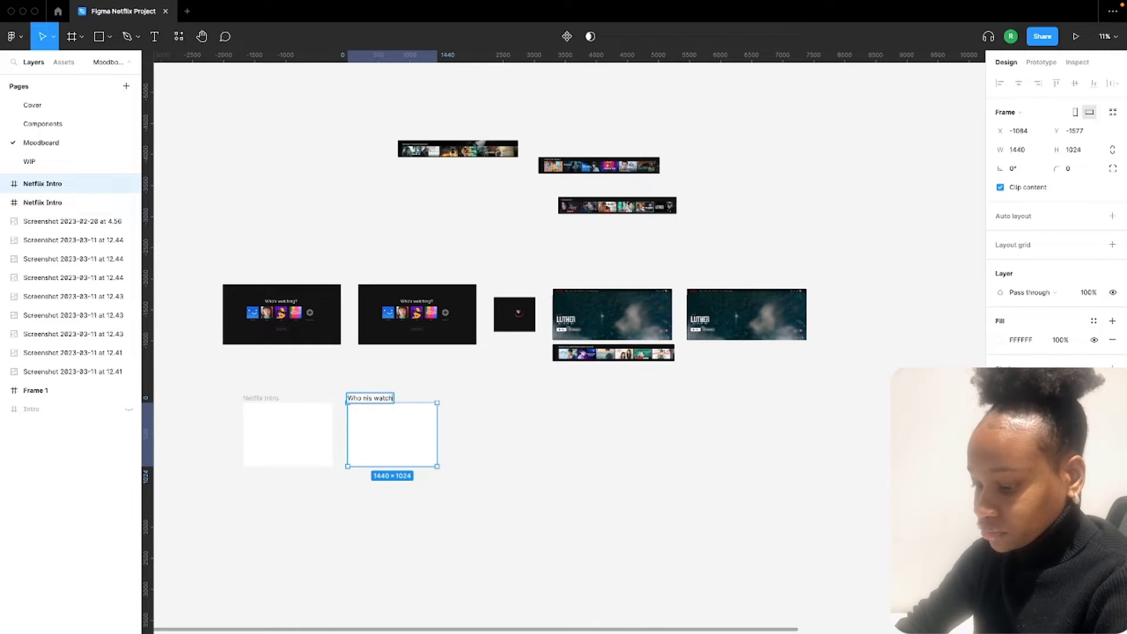
left_click(365, 398)
key("BackSpace")
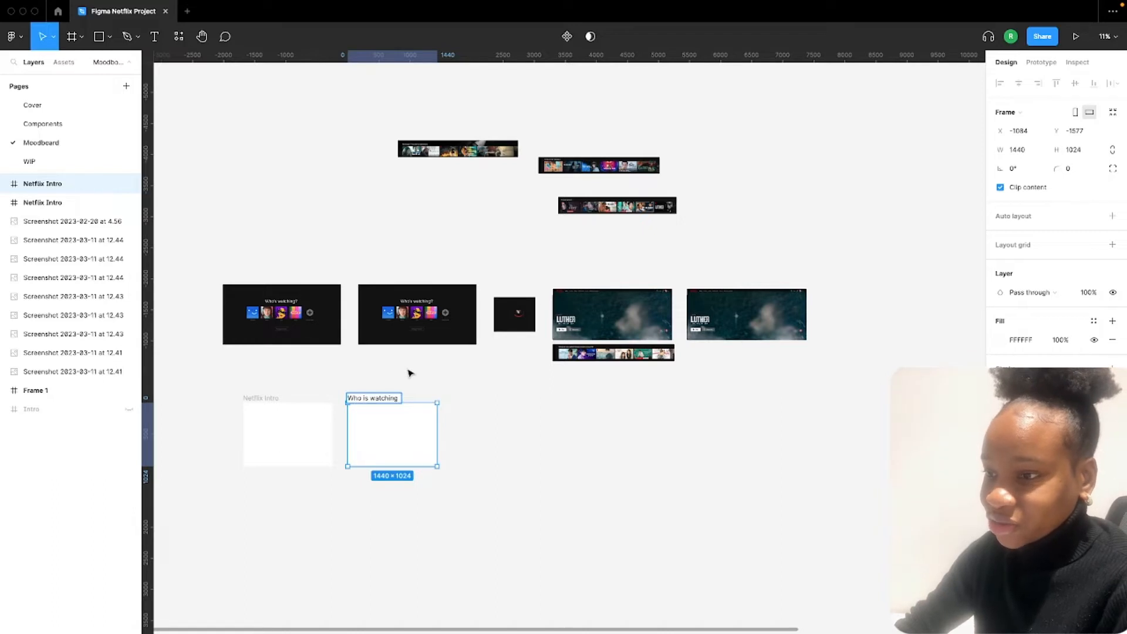
key("Right")
key("BackSpace")
key("BackSpace")
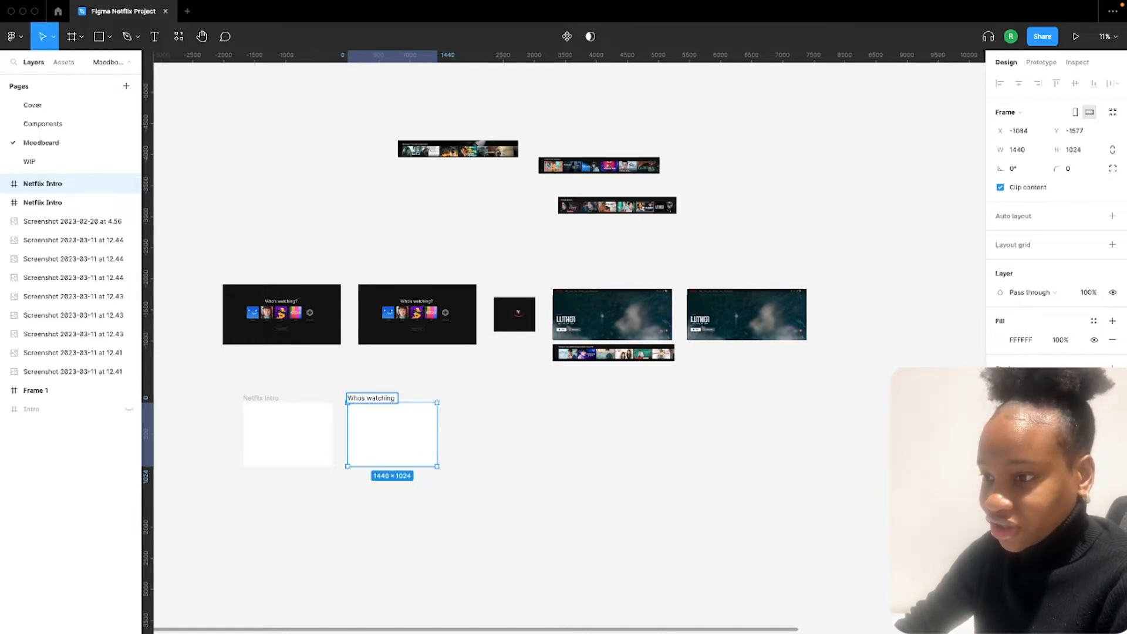
type("'")
left_click(441, 368)
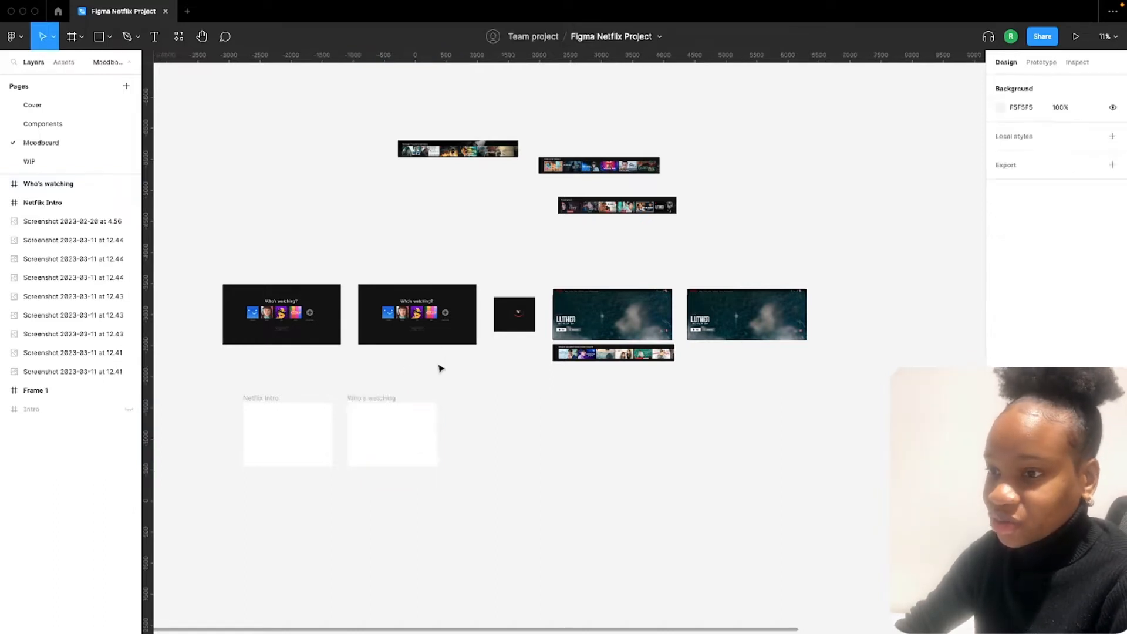
Duplicate the Who's watching frame to its right and rename the copy Who's watching Hover
left_click(375, 398)
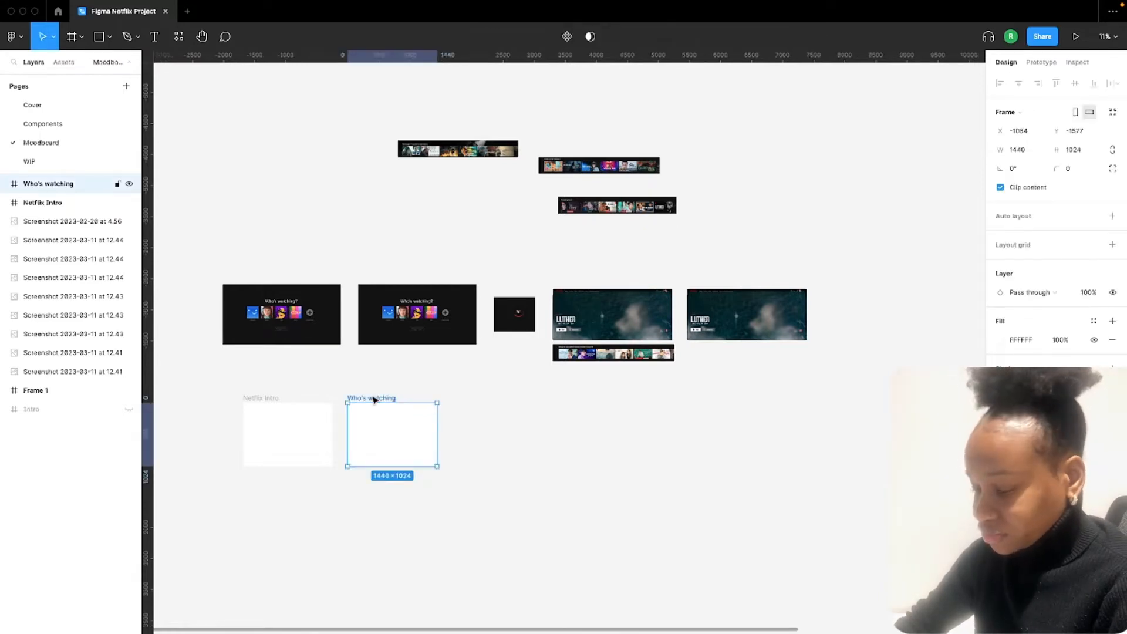
left_click_drag(379, 399, 488, 398)
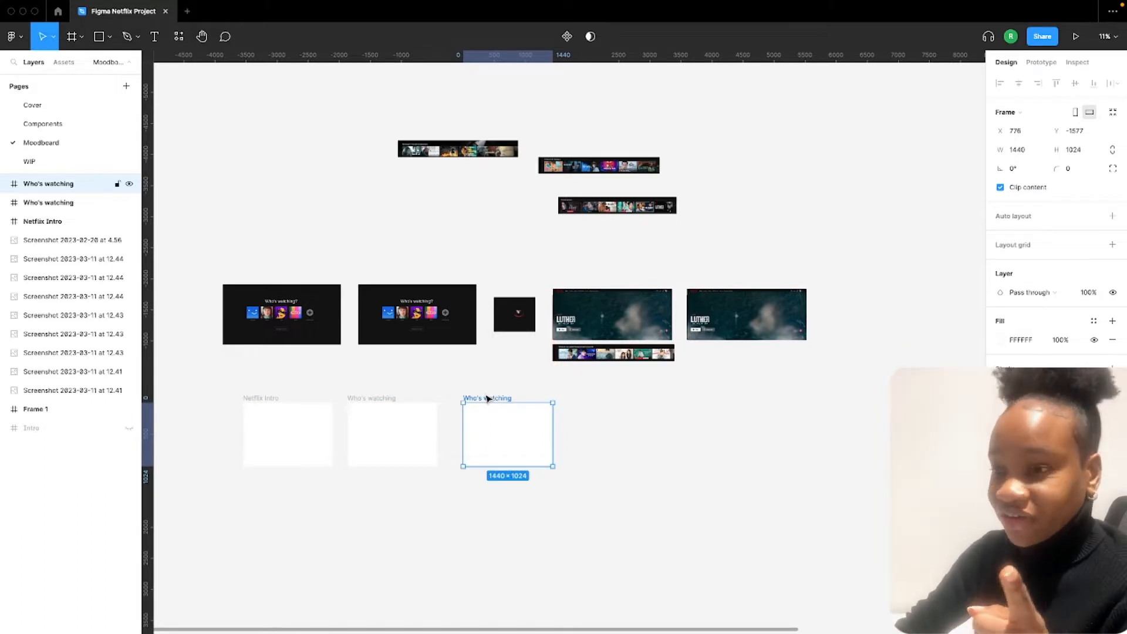
double_click(487, 399)
left_click(508, 397)
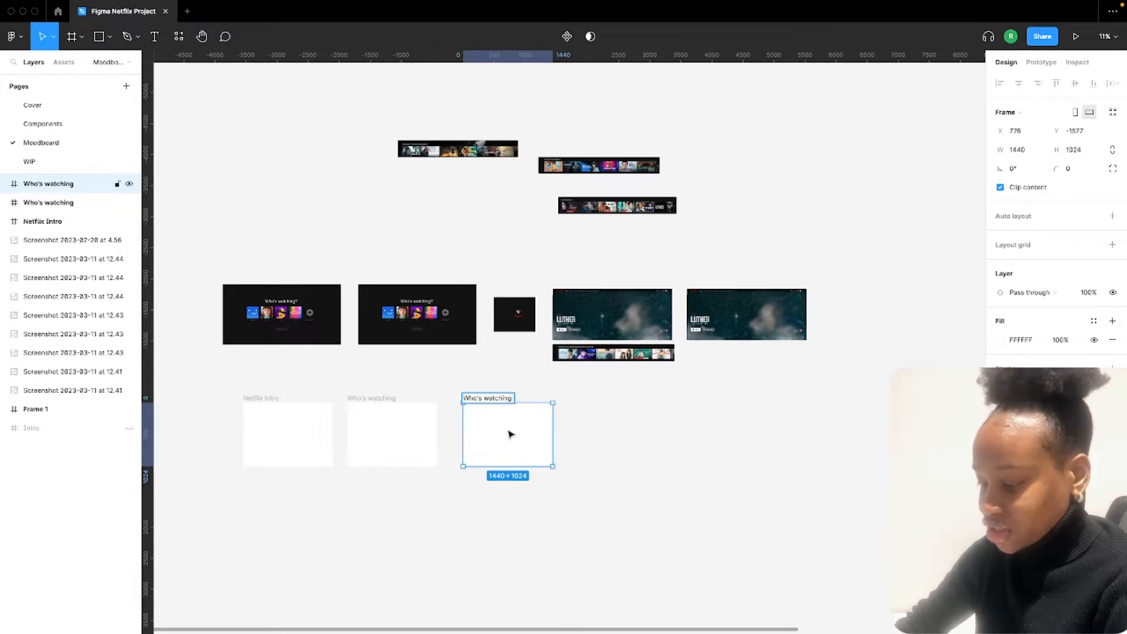
type("Hover")
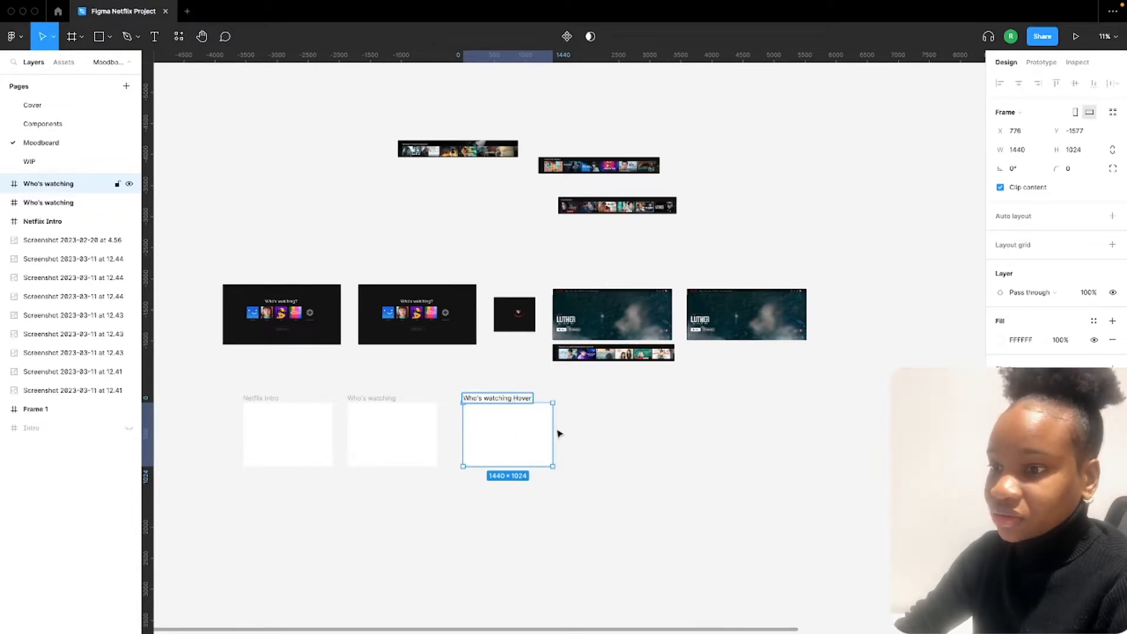
left_click(575, 437)
Duplicate the Who's watching Hover frame to its right and rename the copy Loading Animation
left_click(487, 398)
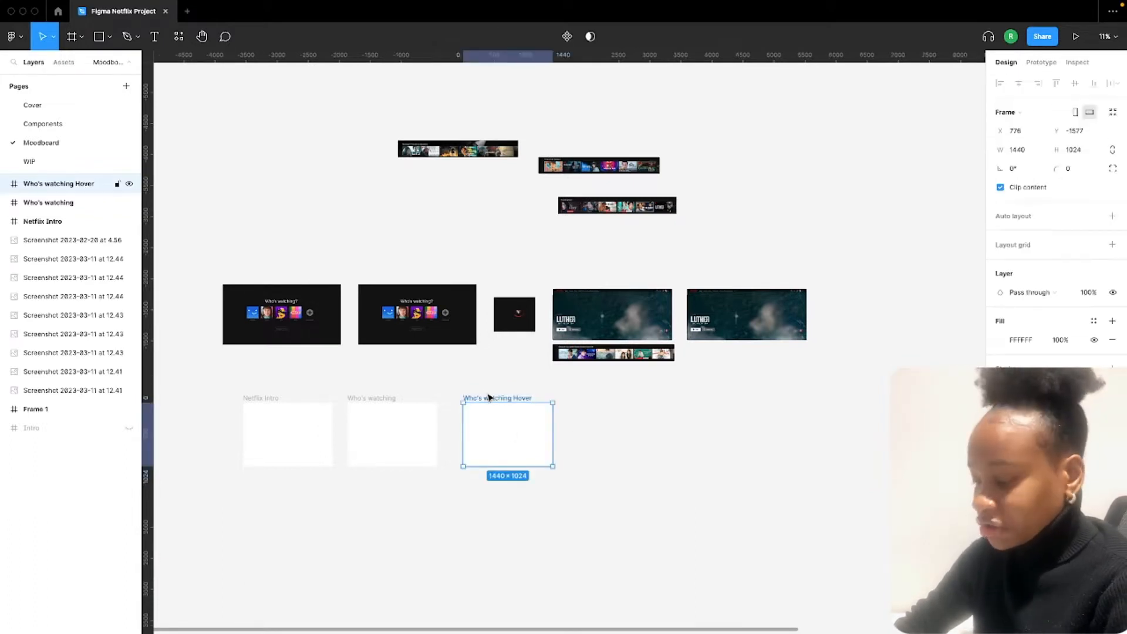
left_click_drag(488, 398, 594, 399)
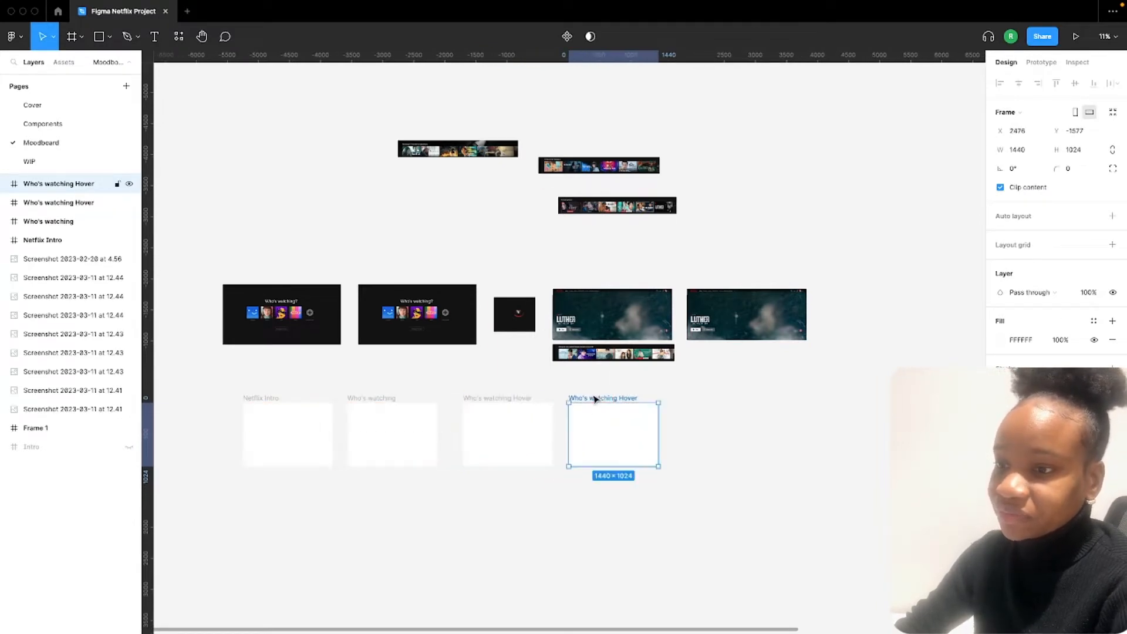
double_click(595, 399)
key("BackSpace")
type("Loading A")
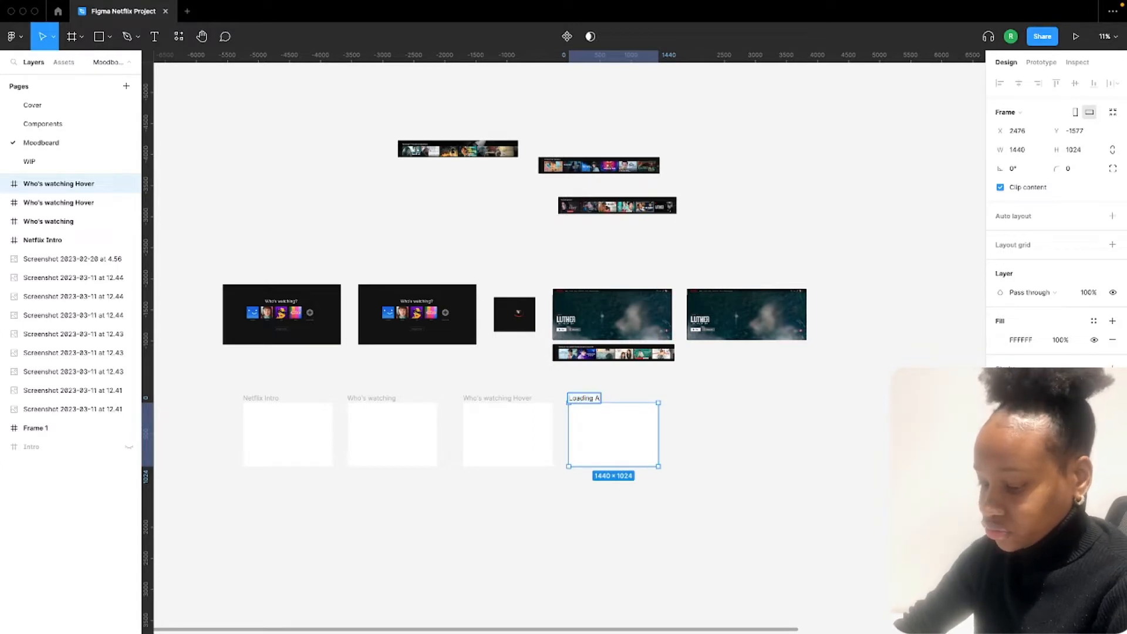
type("nimatio")
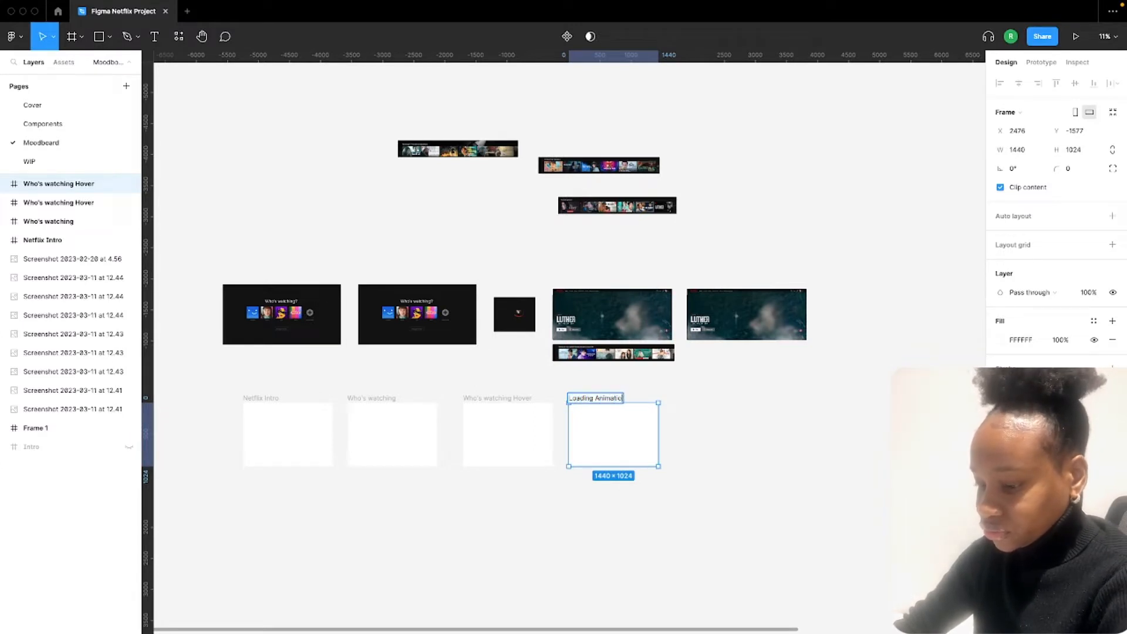
type("n")
key("Return")
Duplicate the Loading Animation frame to its right and rename the copy Netflix Homepage
left_click(608, 398)
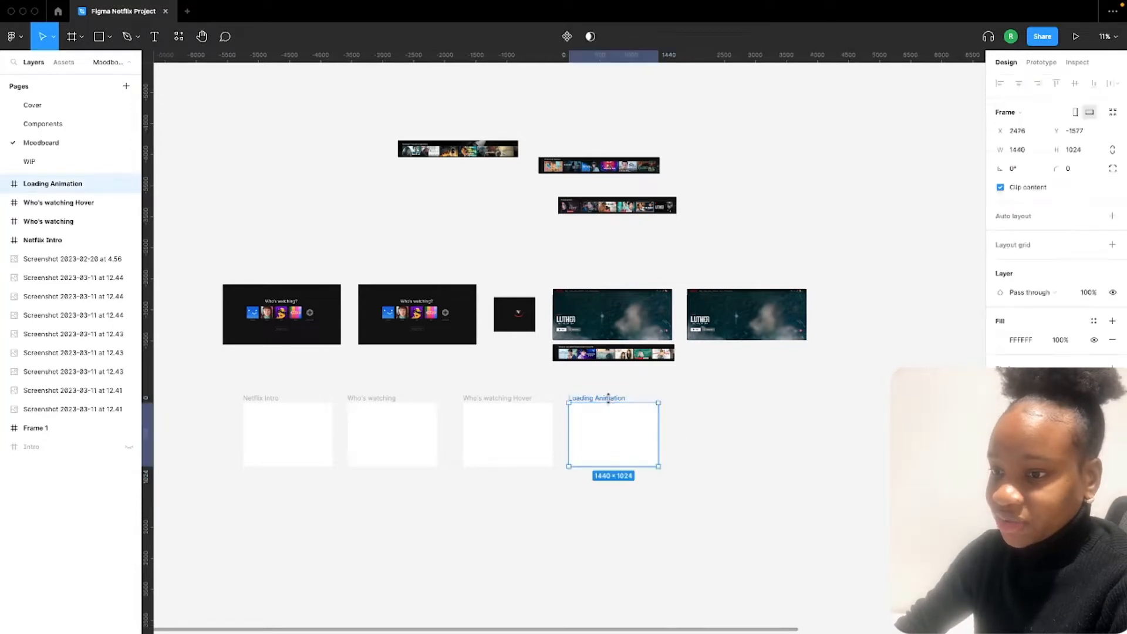
left_click_drag(611, 400, 709, 396)
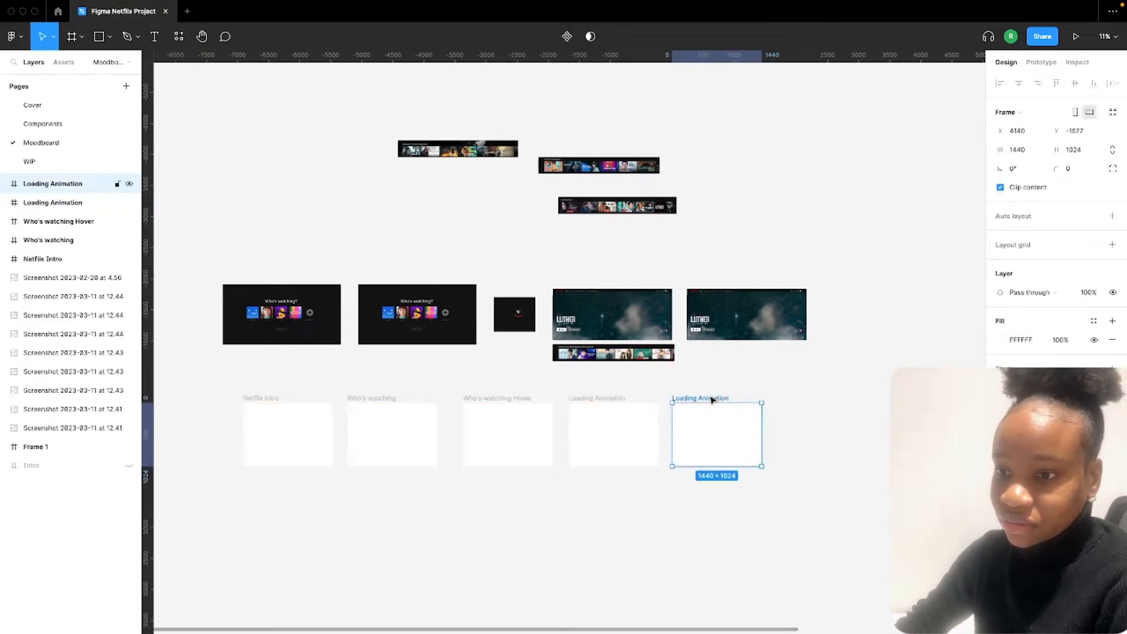
type("N")
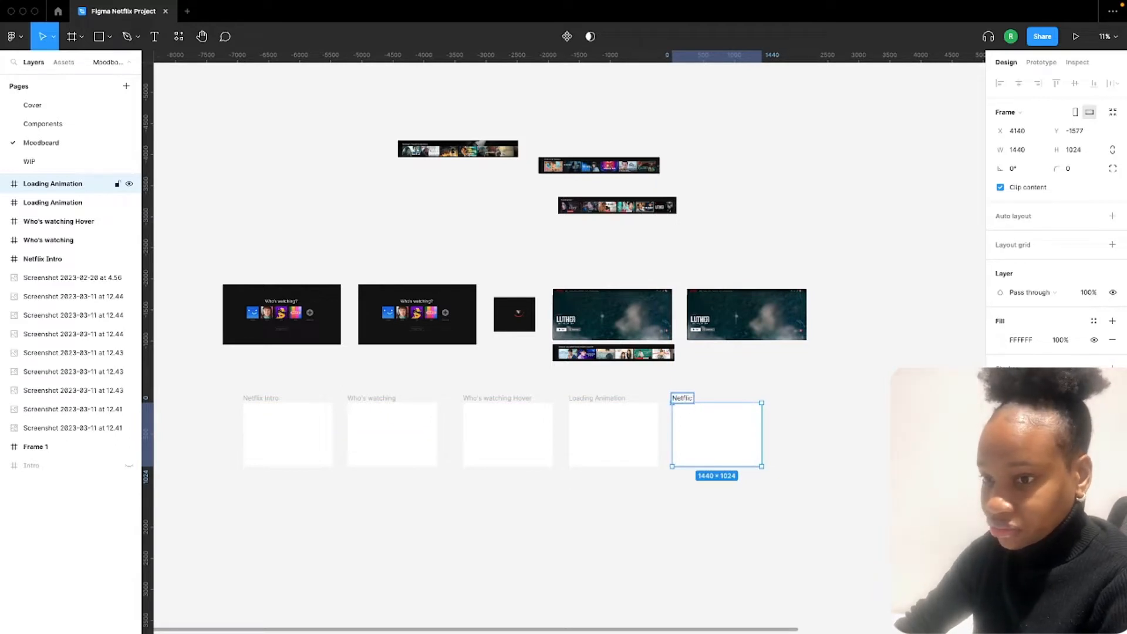
type("etf")
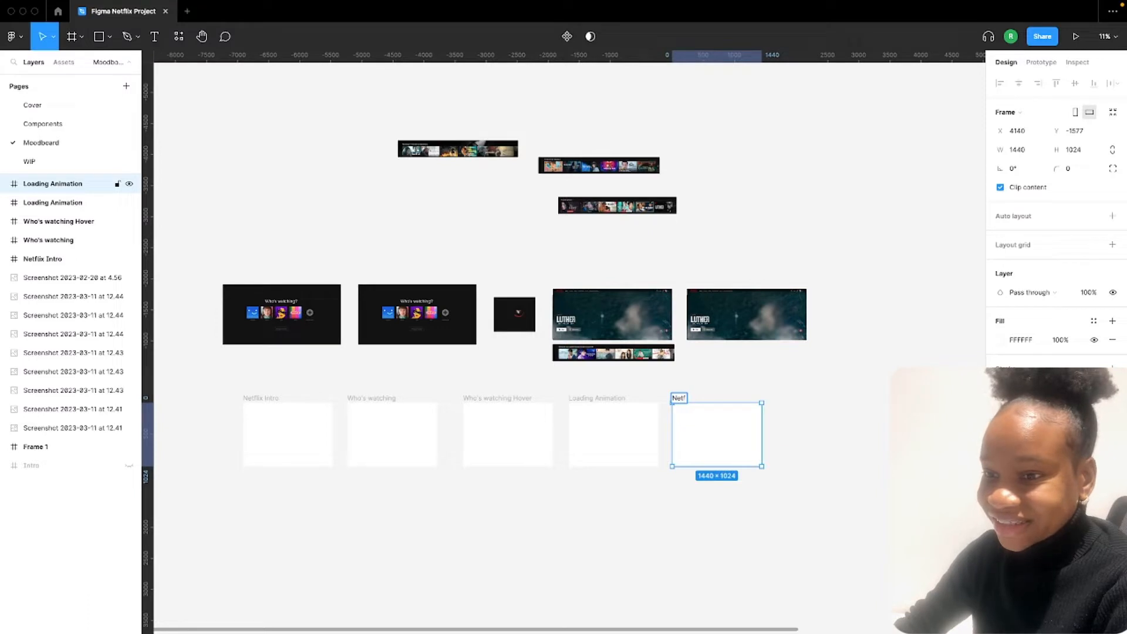
type("LIX")
key("BackSpace")
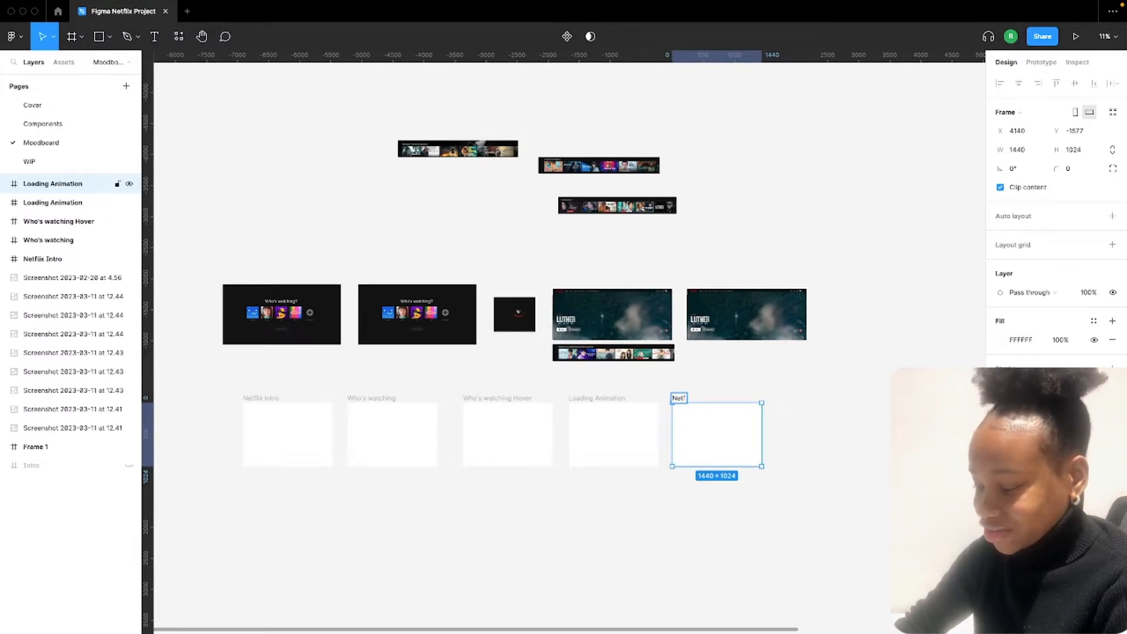
type("ix Home page")
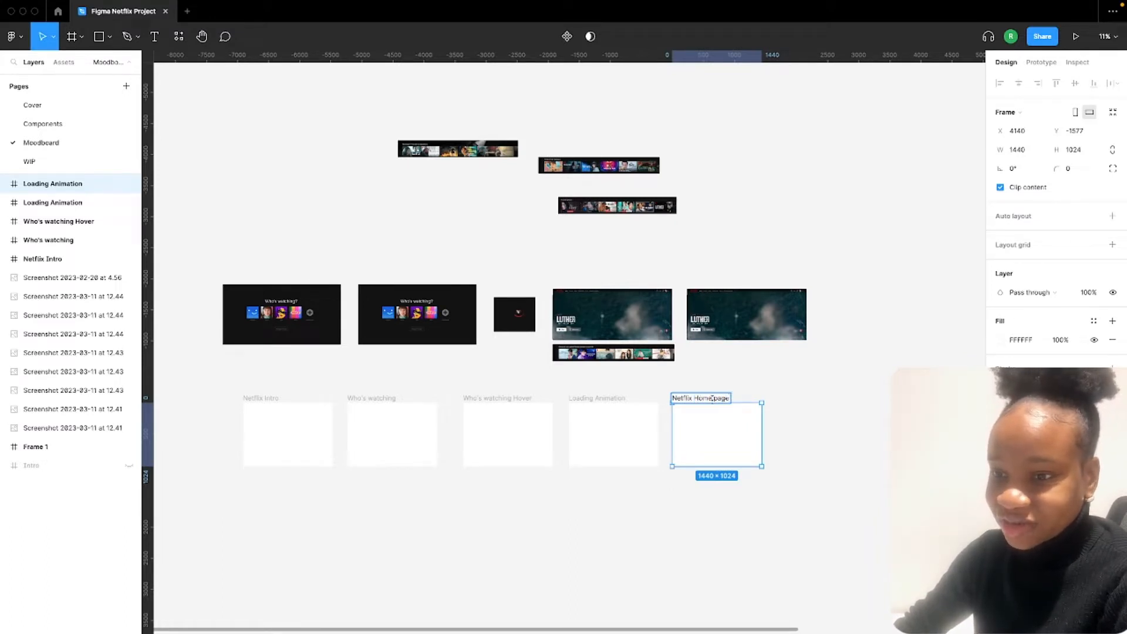
key("Return")
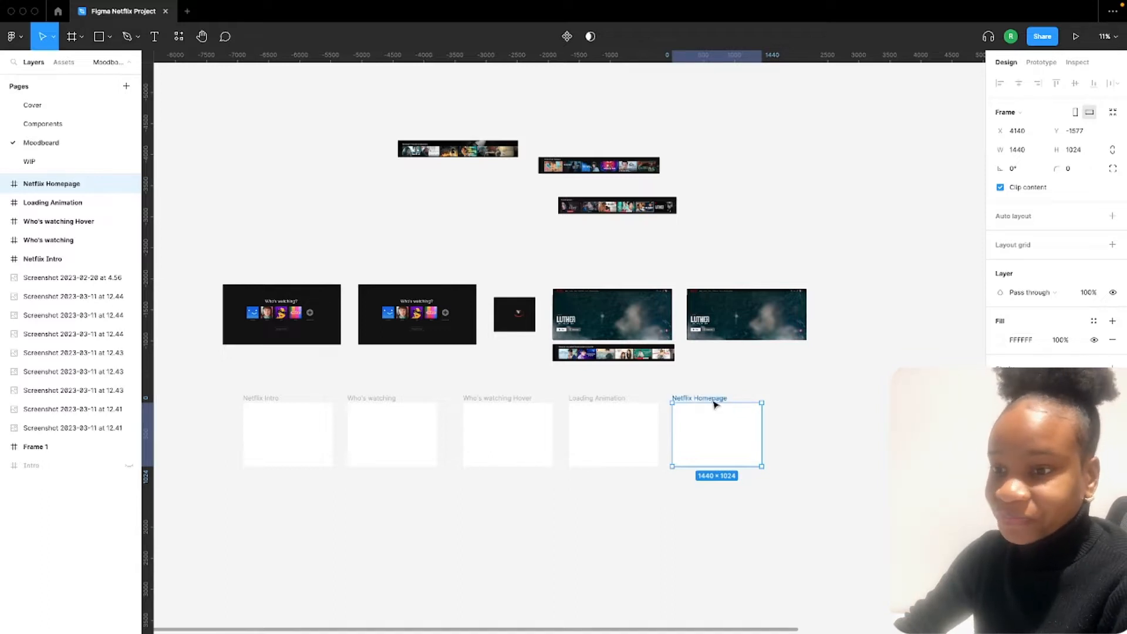
Duplicate the Netflix Homepage frame to its right and rename the copy Play Movie
left_click(715, 379)
left_click(694, 399)
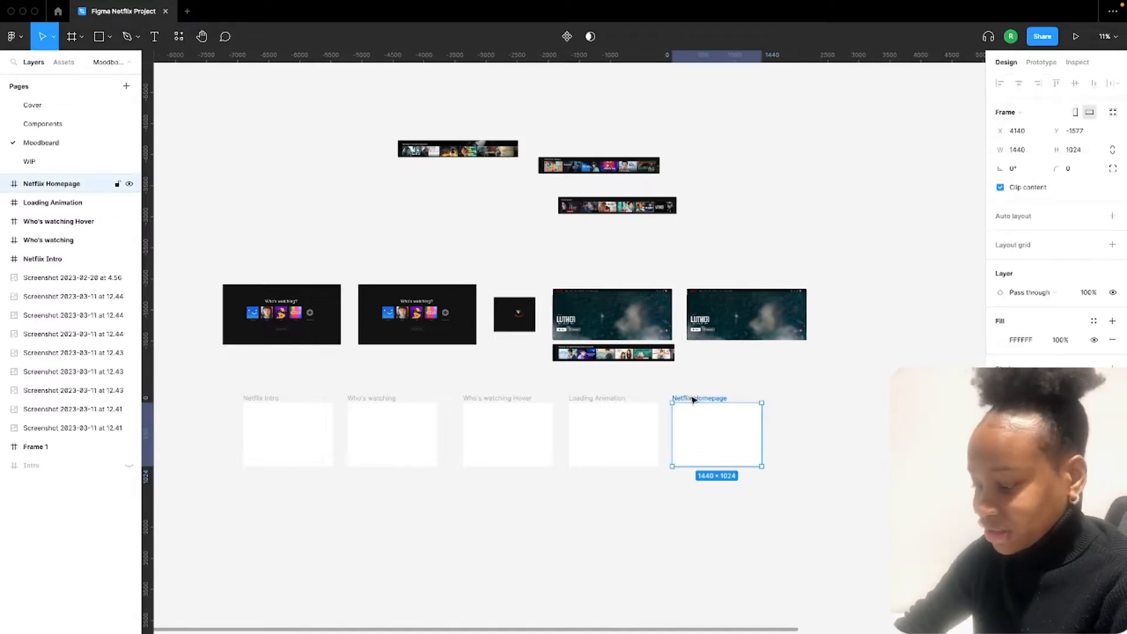
left_click_drag(694, 398, 794, 401)
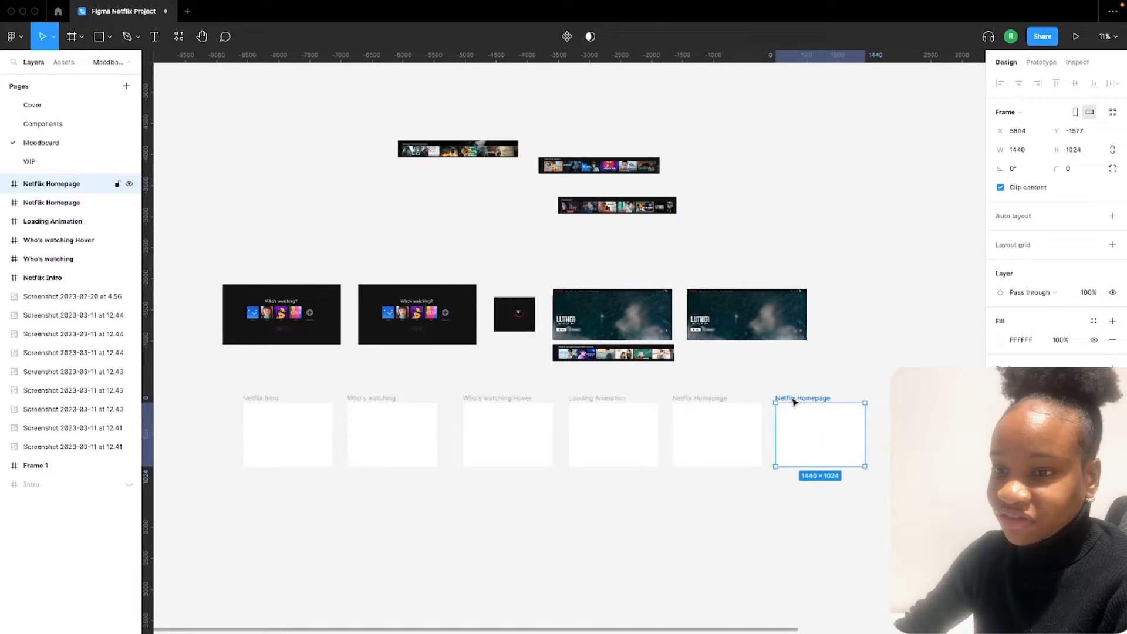
double_click(796, 398)
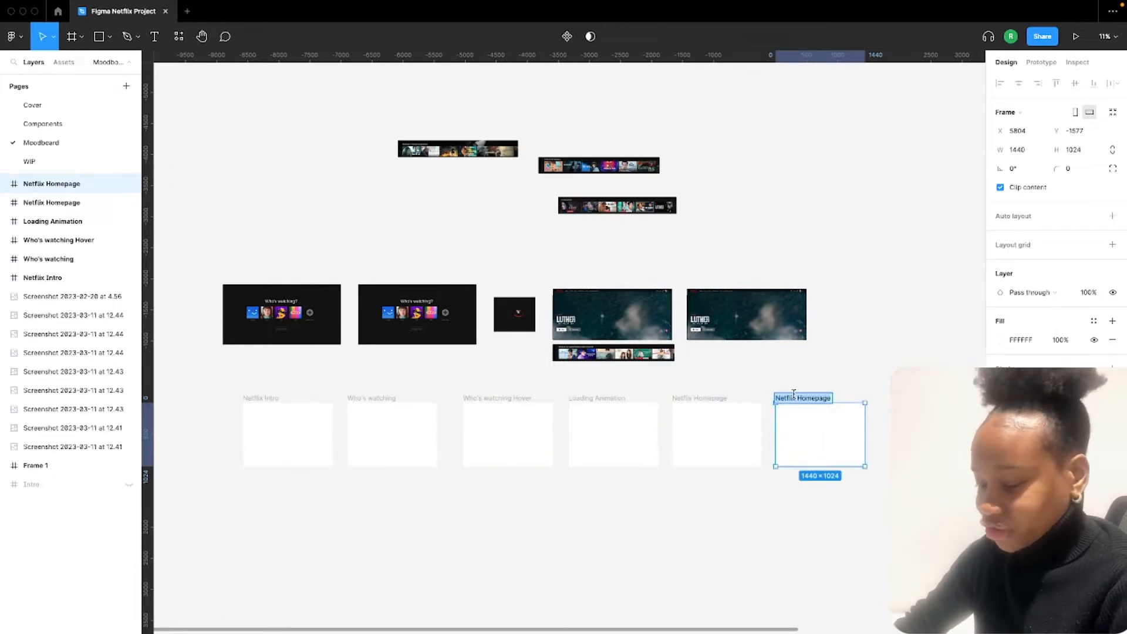
type("Play")
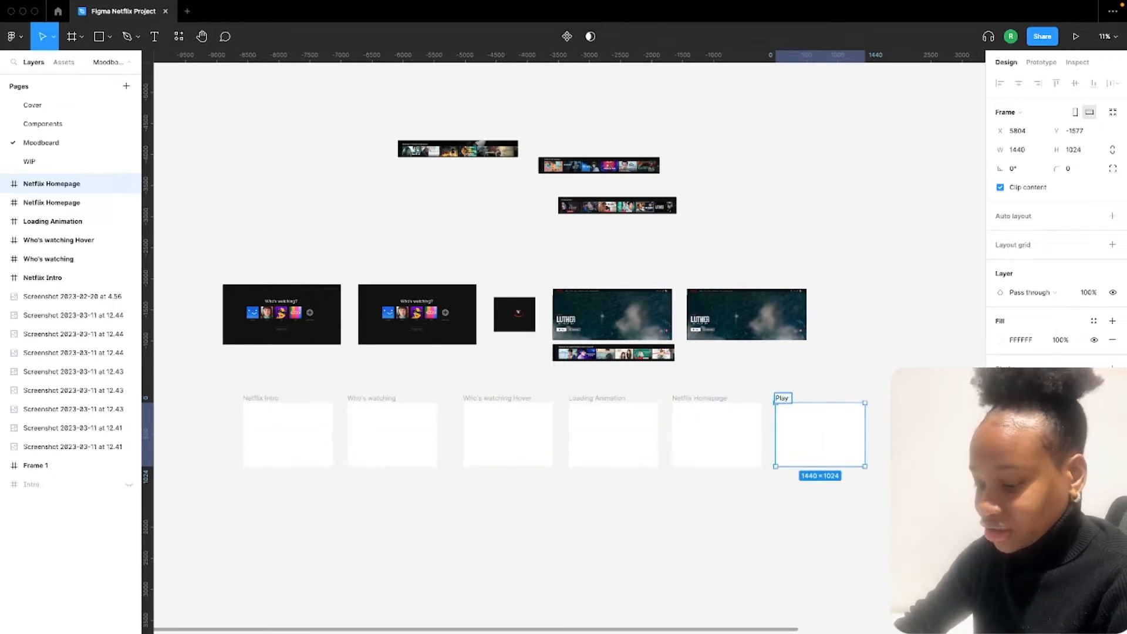
type(" Movie")
key("Return")
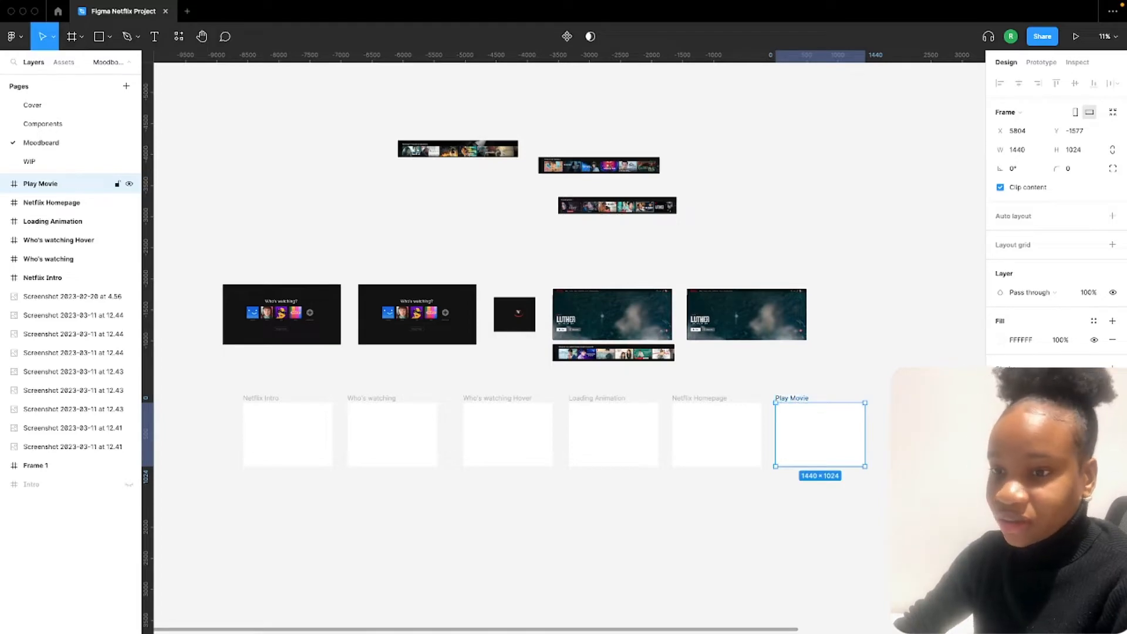
left_click(760, 380)
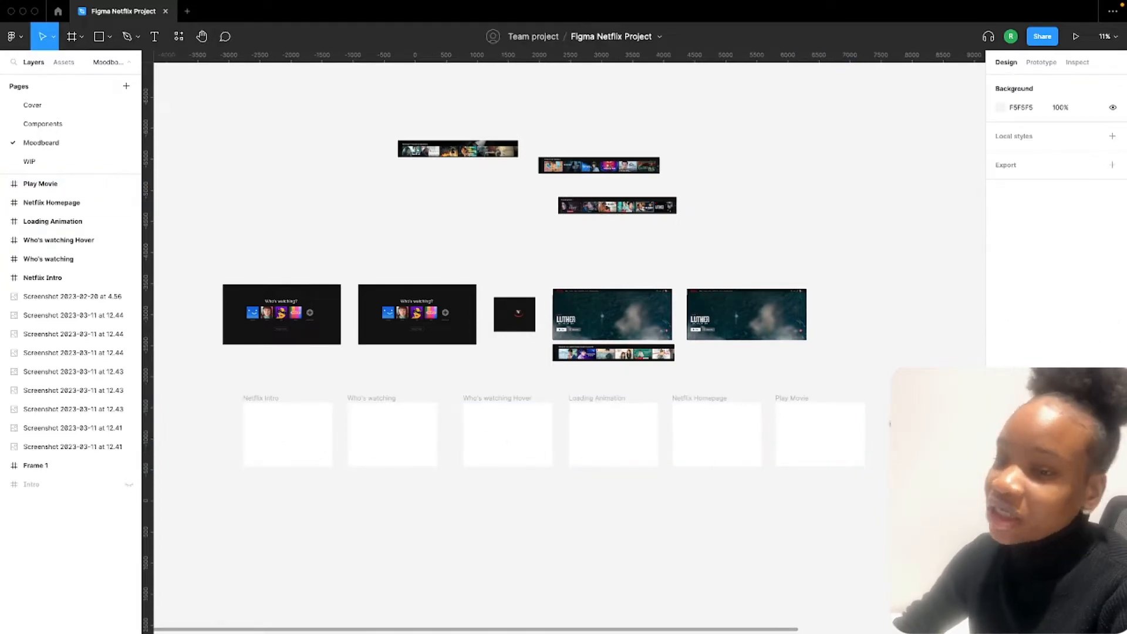
Move all six named frames together about 360 px down, farther below the reference screenshots
left_click_drag(884, 510, 184, 382)
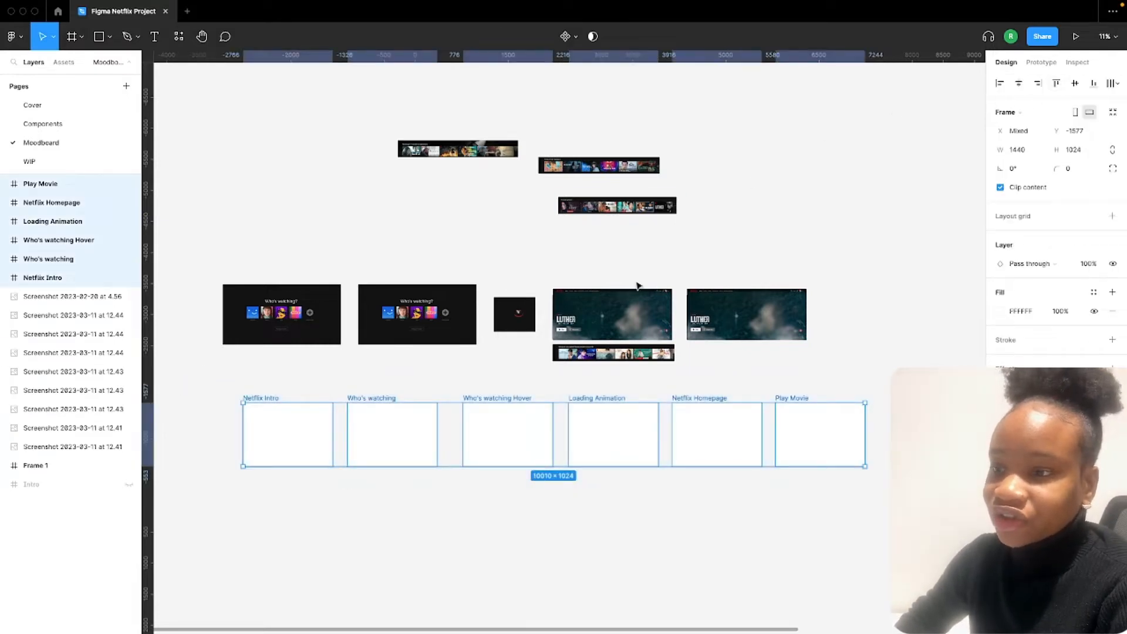
left_click_drag(506, 398, 508, 422)
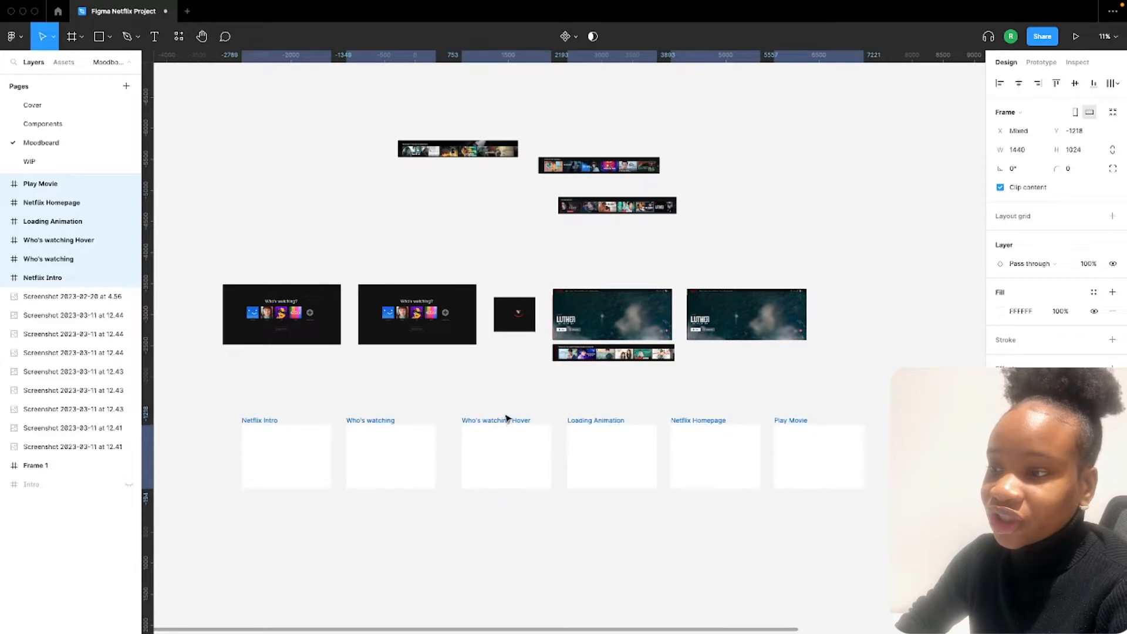
left_click(448, 395)
left_click(353, 440)
left_click(277, 448)
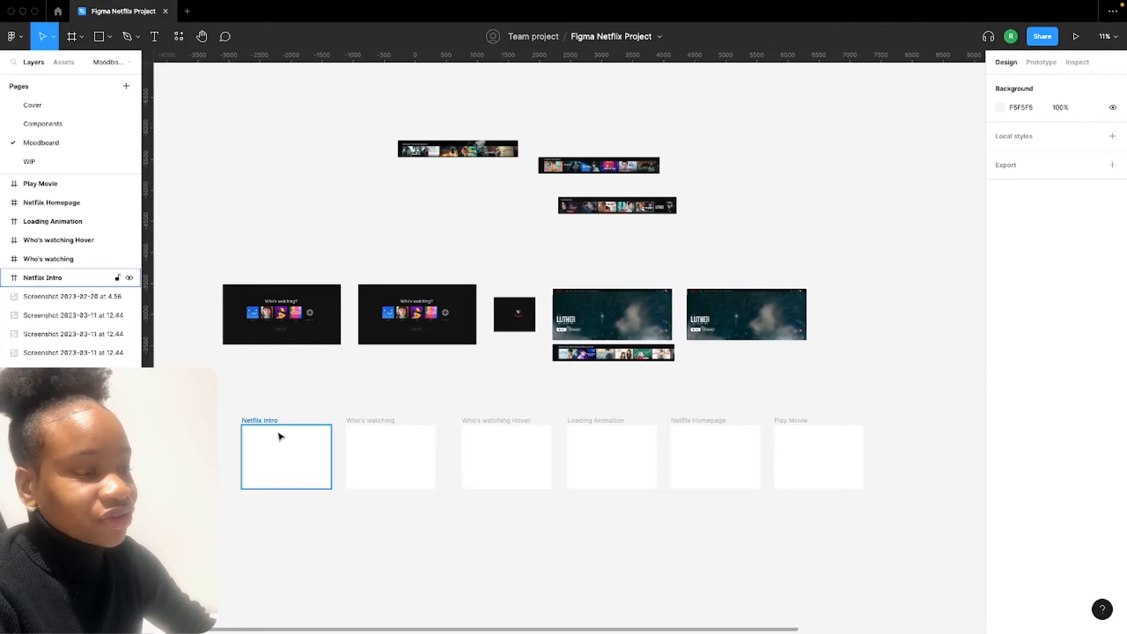
Change the Netflix Intro frame's fill type from Solid to Video
left_click(280, 437)
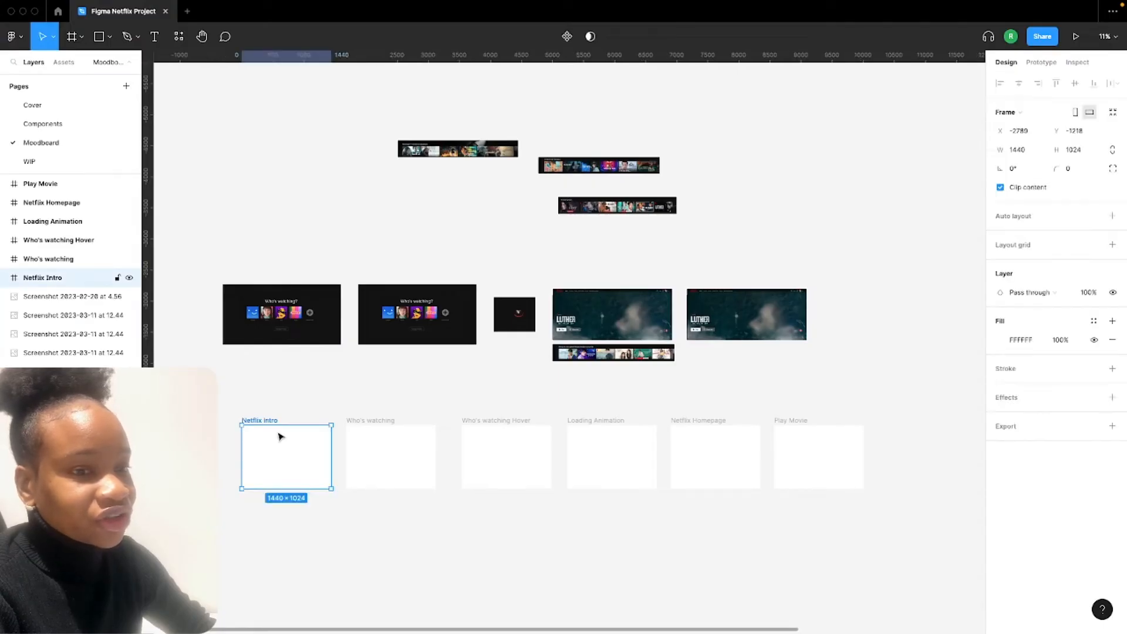
left_click(999, 341)
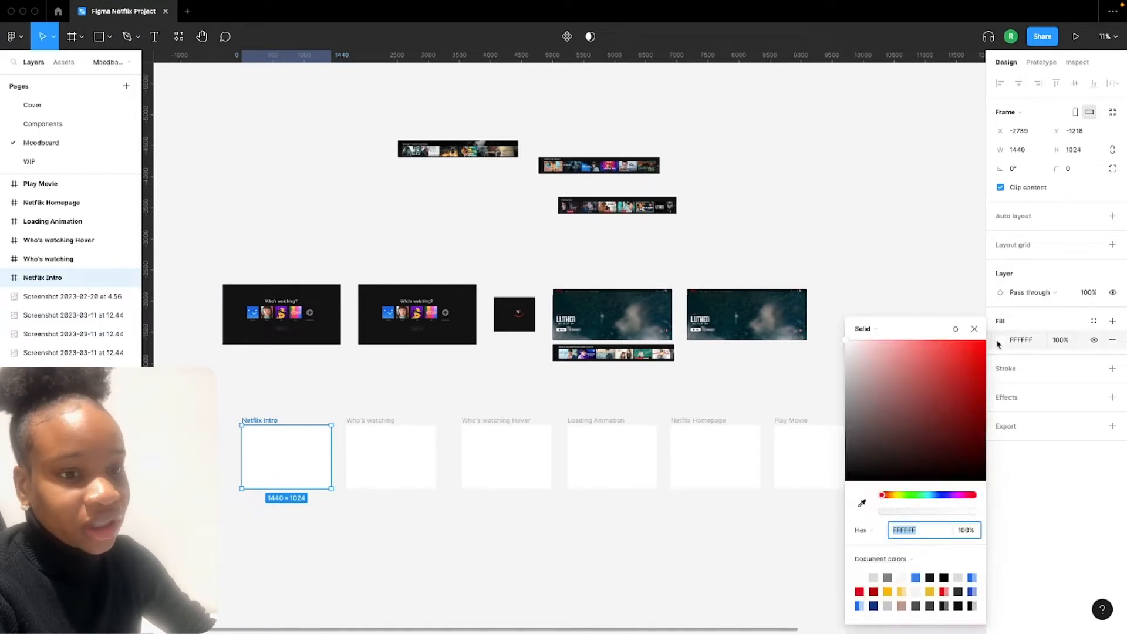
left_click(869, 328)
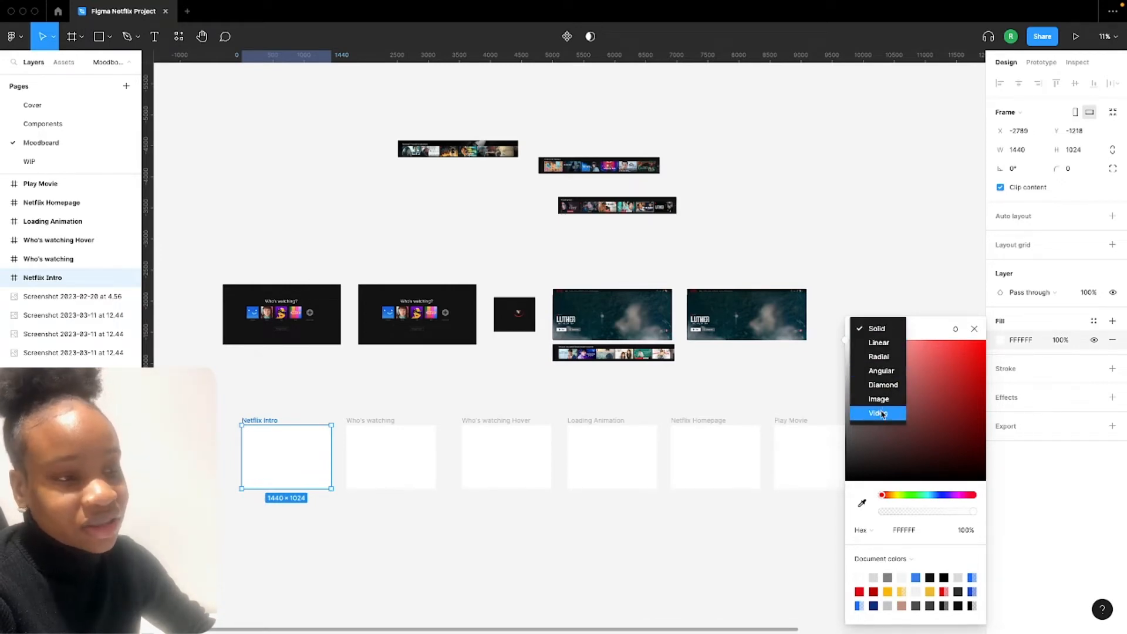
left_click(882, 414)
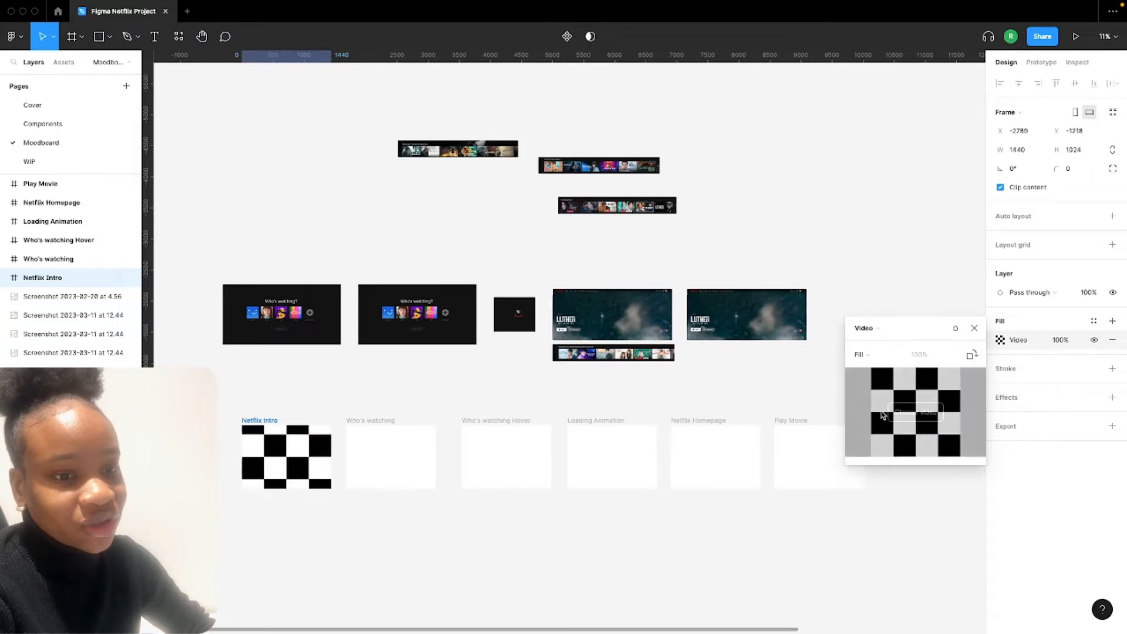
Load Netflix Intro .mp4 from folder A in Downloads as the Netflix Intro frame's video fill
left_click(924, 413)
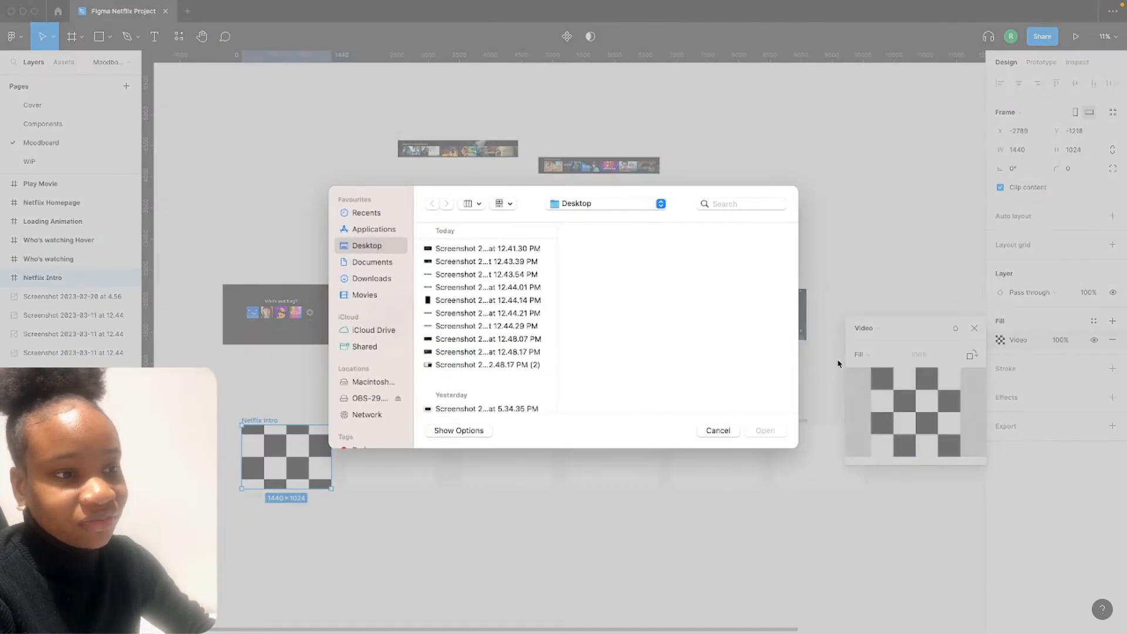
left_click(376, 278)
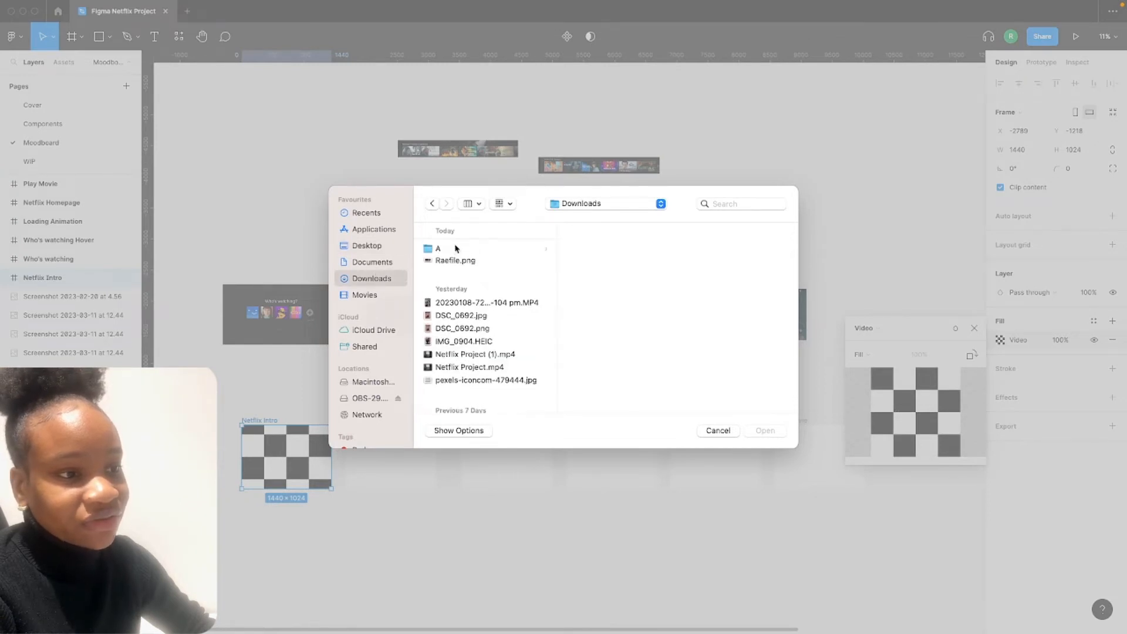
left_click(437, 250)
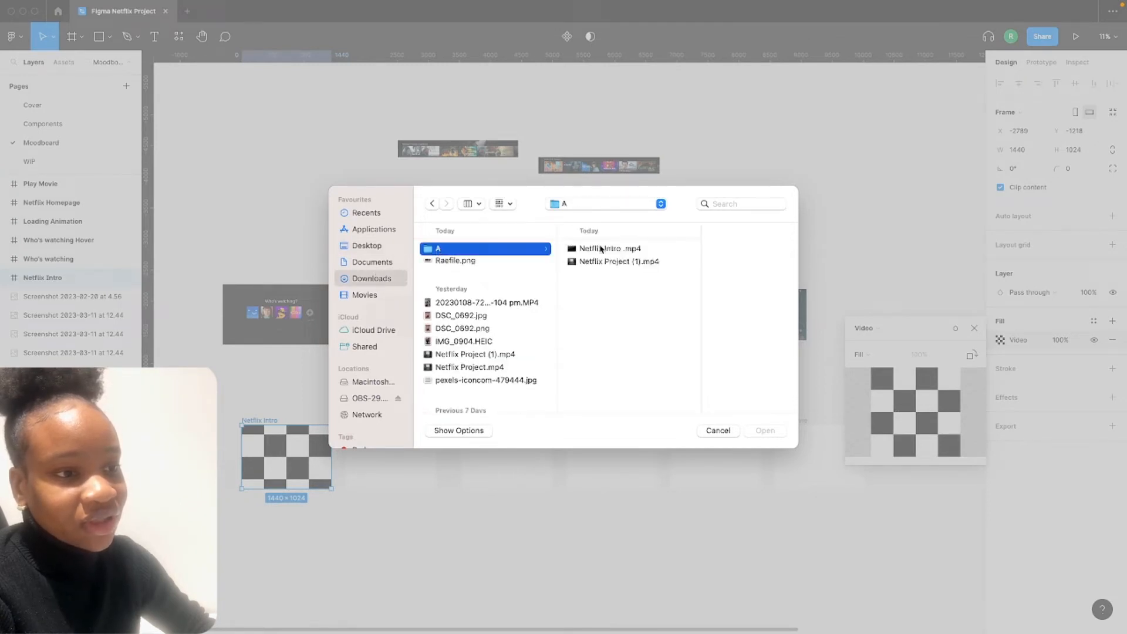
left_click(625, 250)
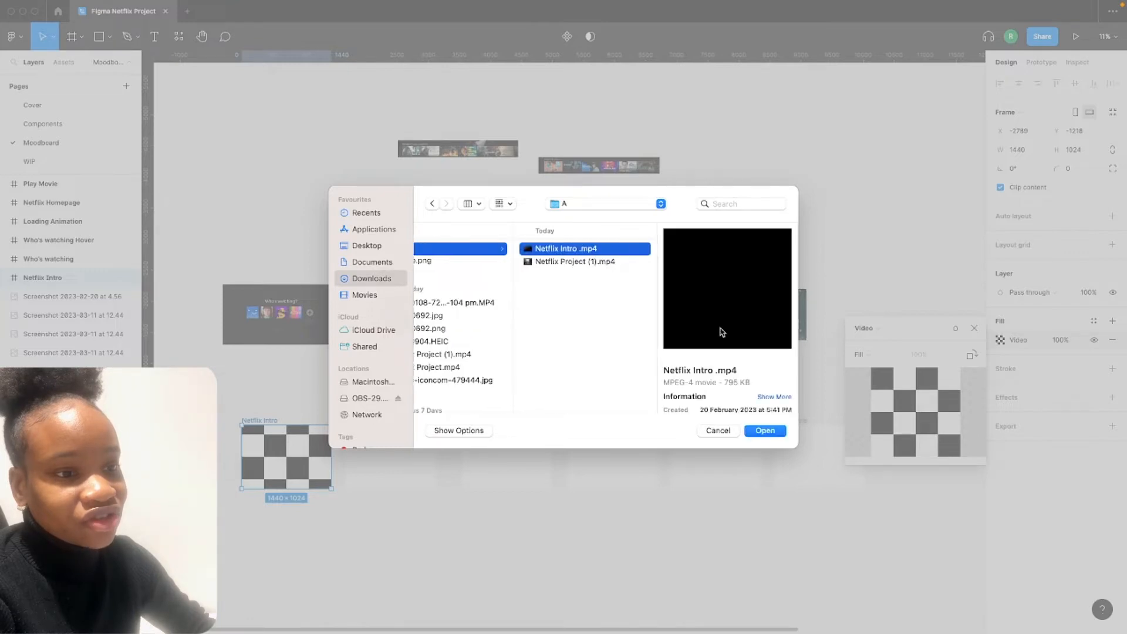
left_click(764, 431)
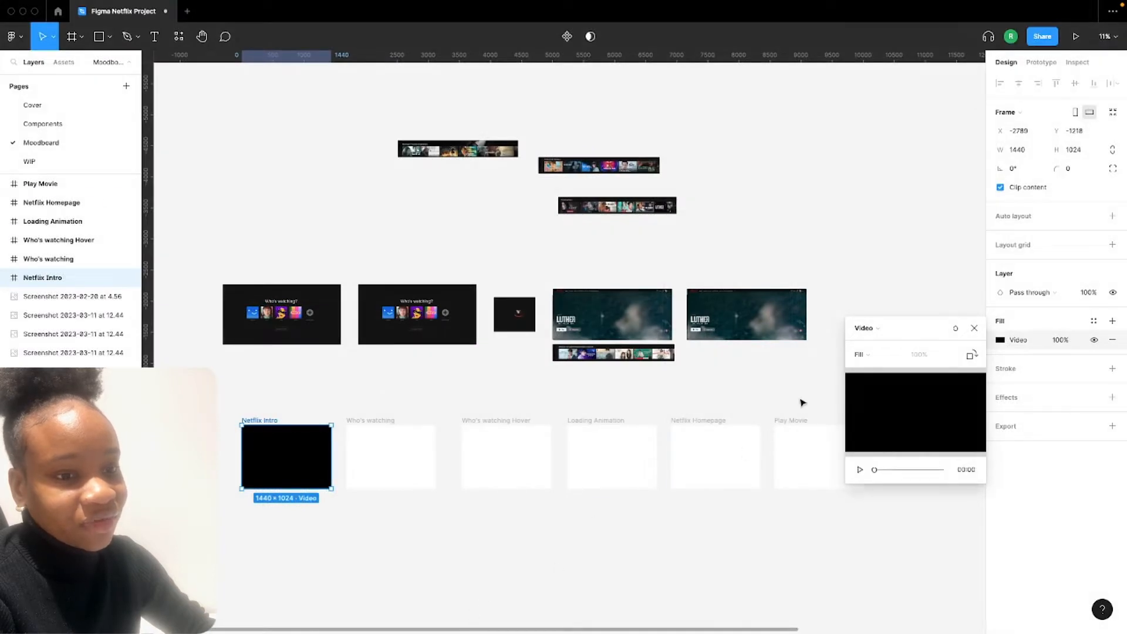
left_click(974, 329)
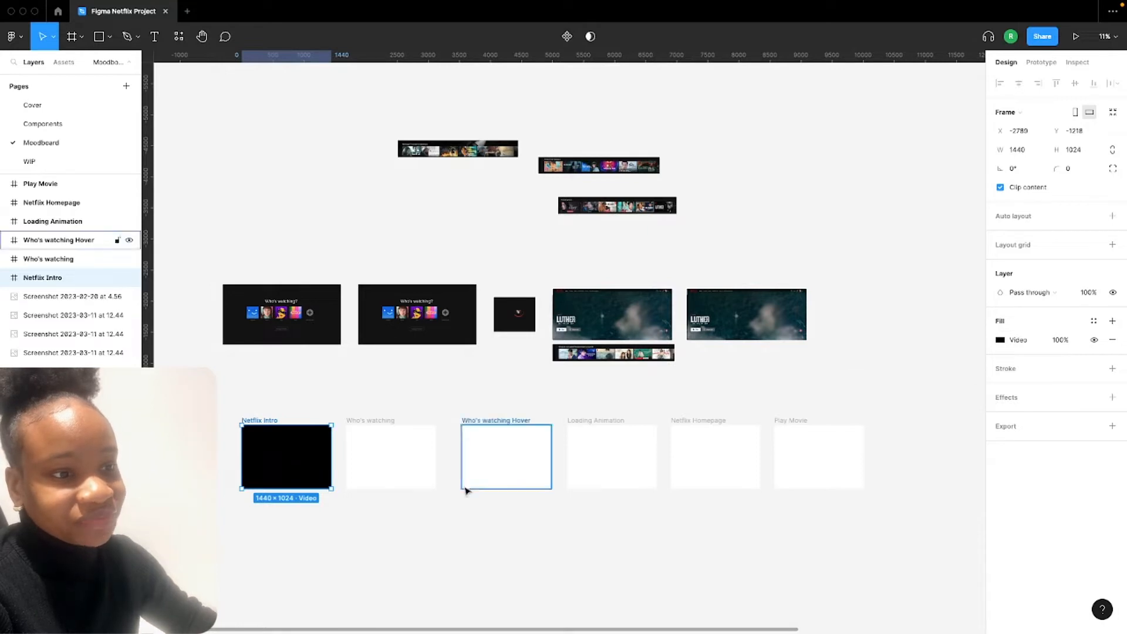
Examine the layout of the second Who's watching? reference screenshot and the empty Who's watching frame below it
scroll(466, 490, "left", 1)
left_click(432, 405)
scroll(432, 405, "up", 5)
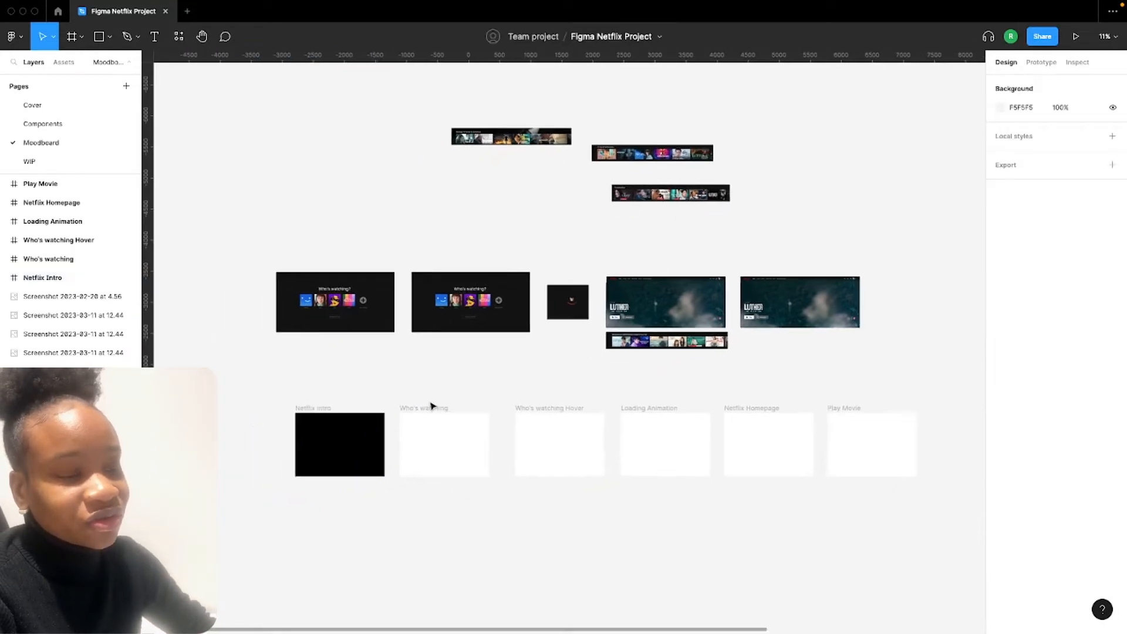
scroll(452, 352, "up", 2)
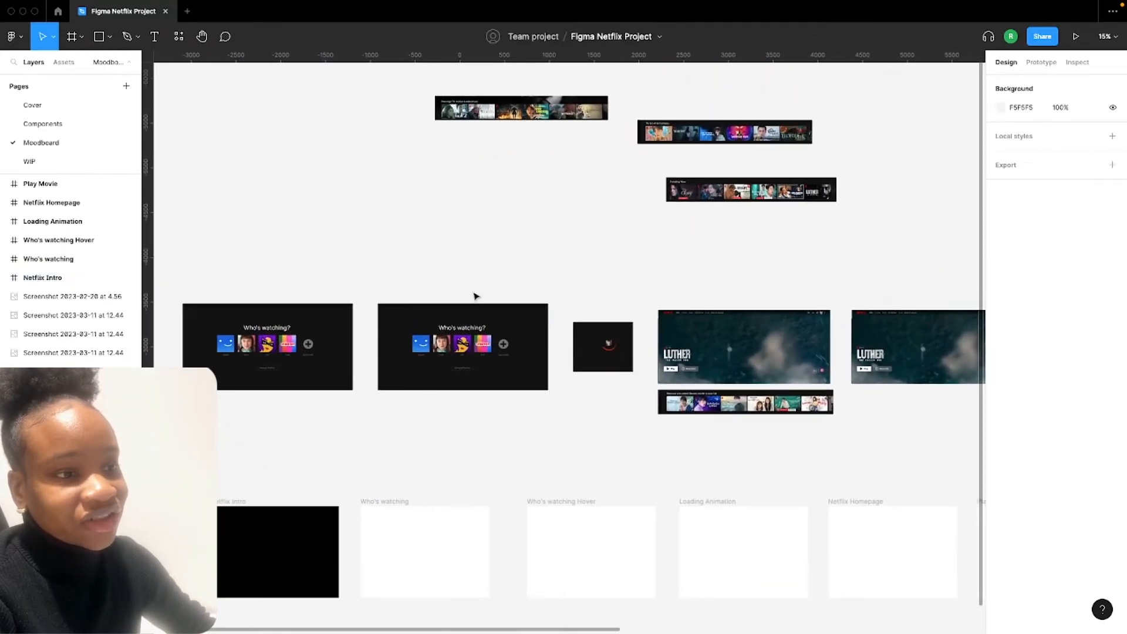
scroll(463, 312, "up", 4)
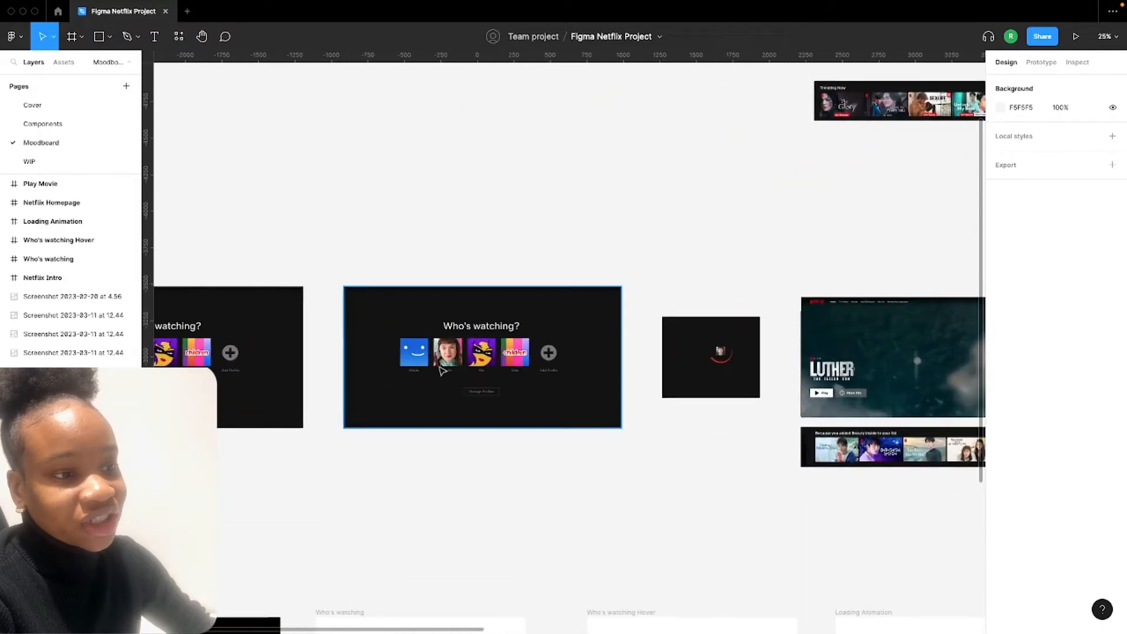
scroll(459, 365, "up", 3)
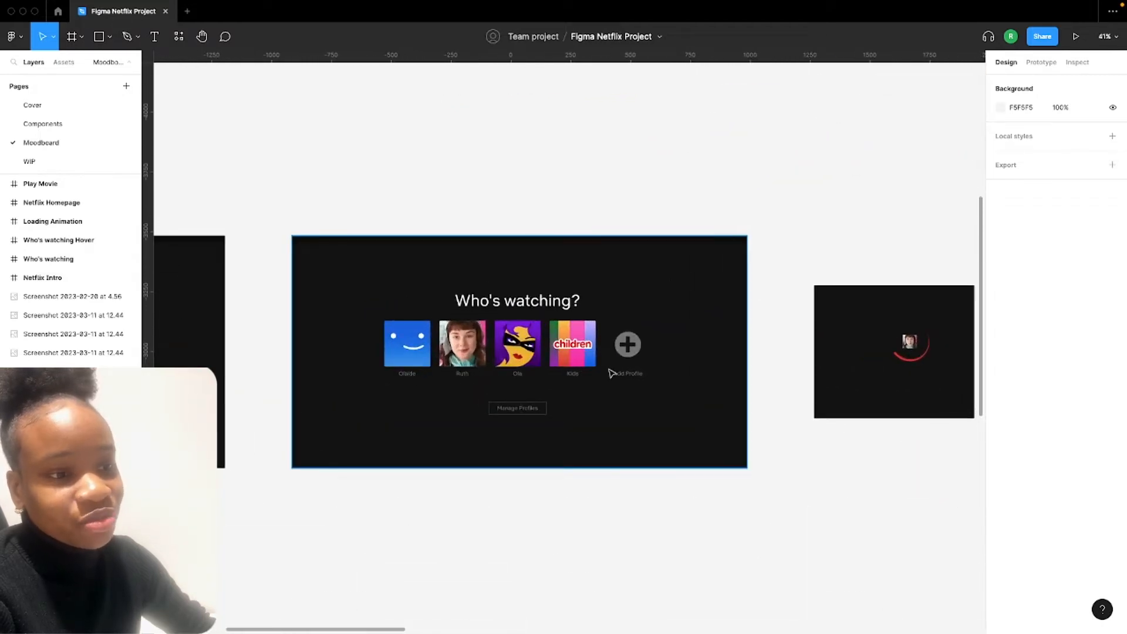
scroll(639, 364, "up", 4)
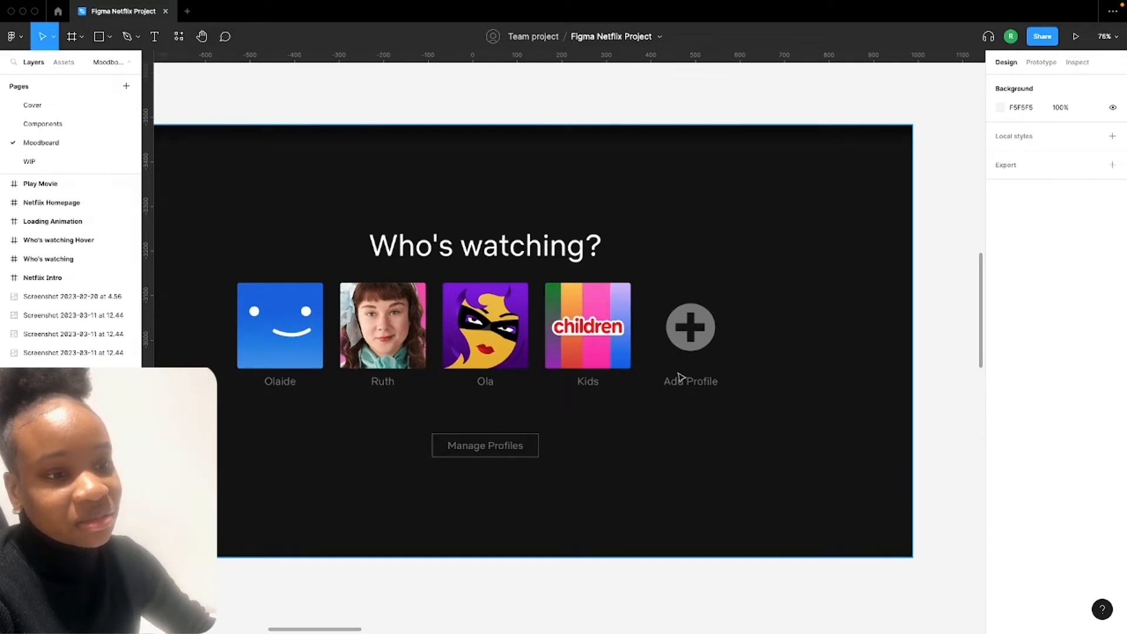
scroll(582, 382, "down", 4)
scroll(581, 383, "down", 5)
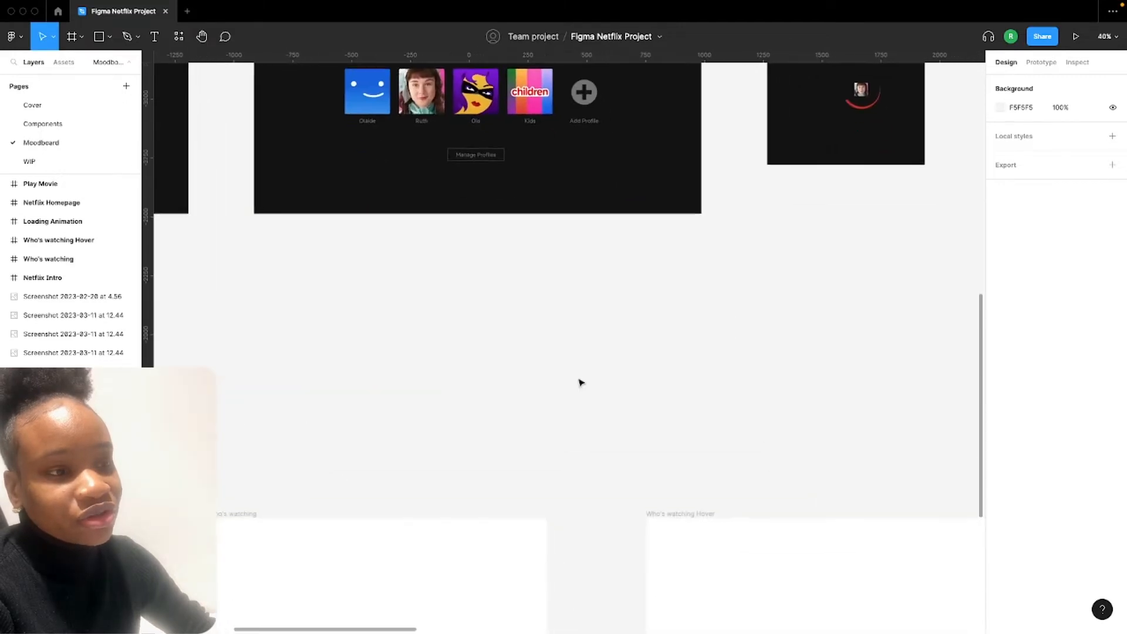
scroll(581, 383, "down", 2)
scroll(581, 382, "up", 2)
scroll(581, 383, "left", 2)
scroll(581, 382, "down", 3)
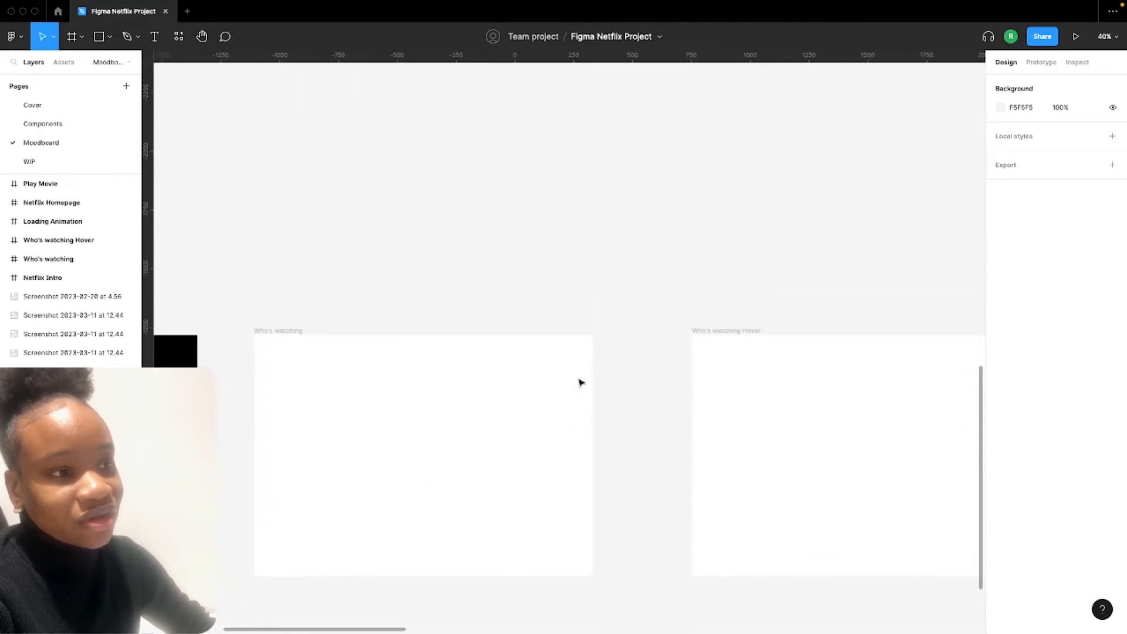
scroll(581, 383, "up", 4)
scroll(581, 383, "up", 3)
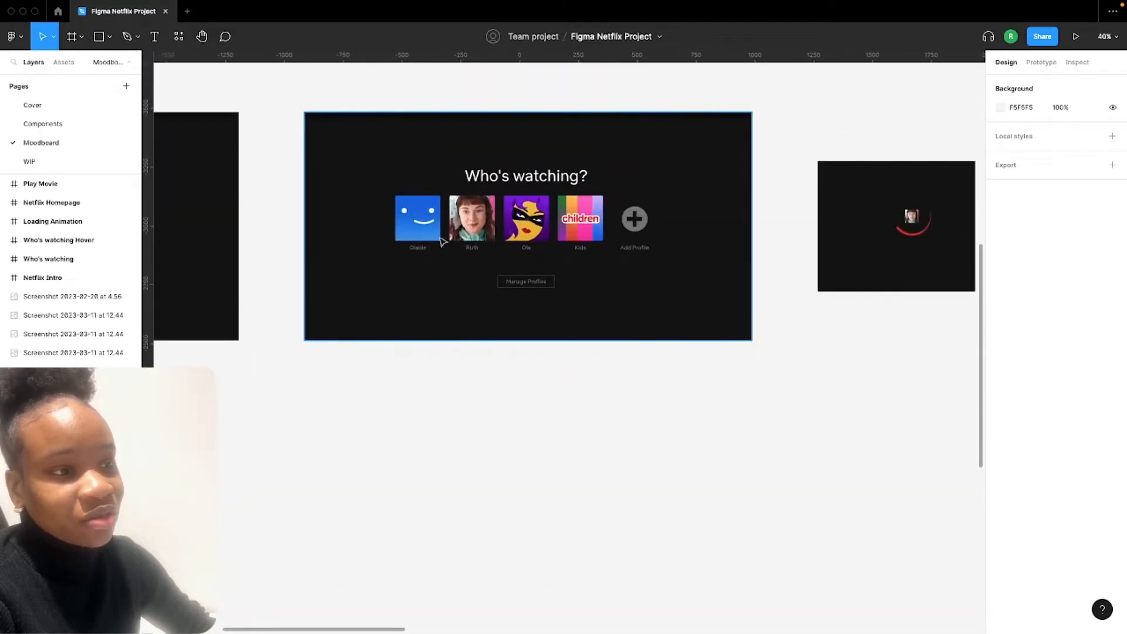
Bring an instance of the Profile component from the Components page to Moodboard and place it just above the Who's watching frame
left_click(63, 126)
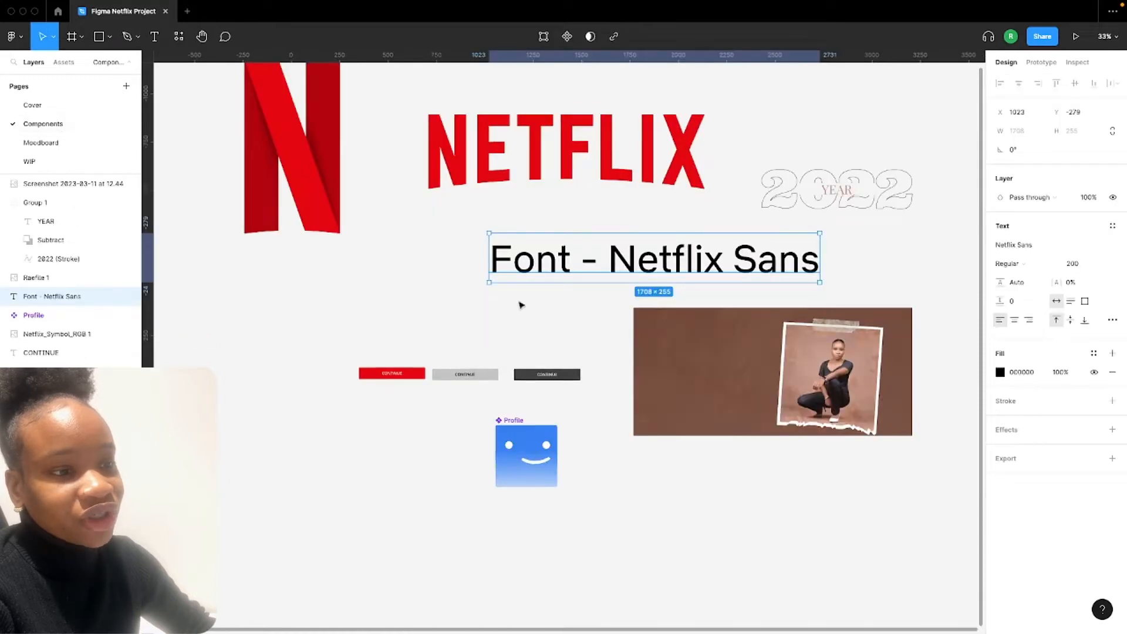
left_click(510, 421)
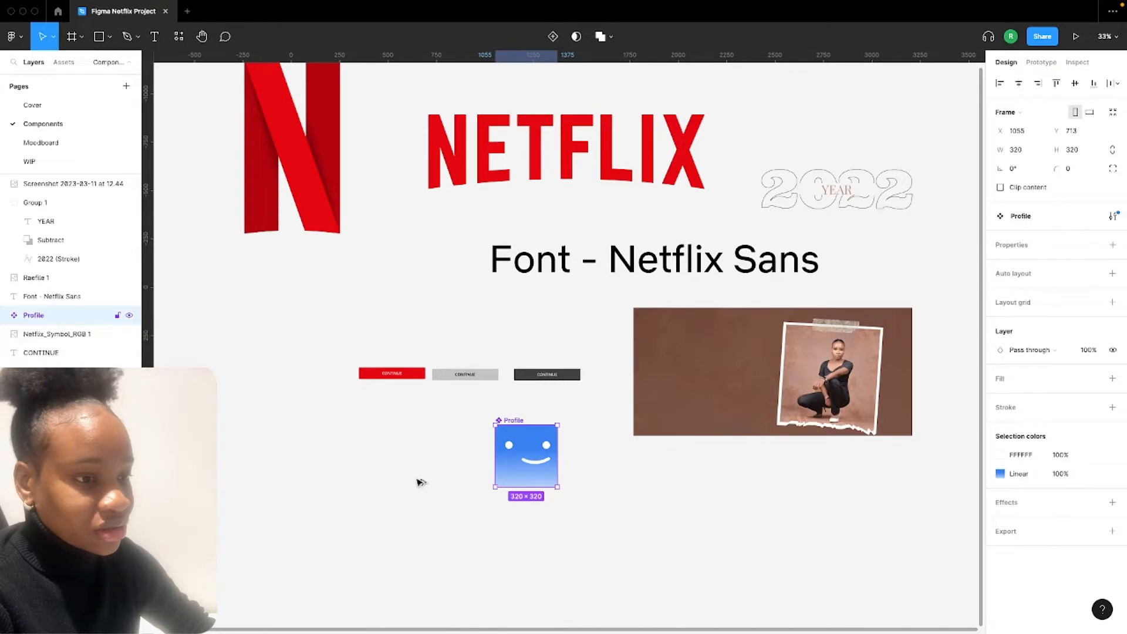
left_click_drag(510, 421, 397, 486)
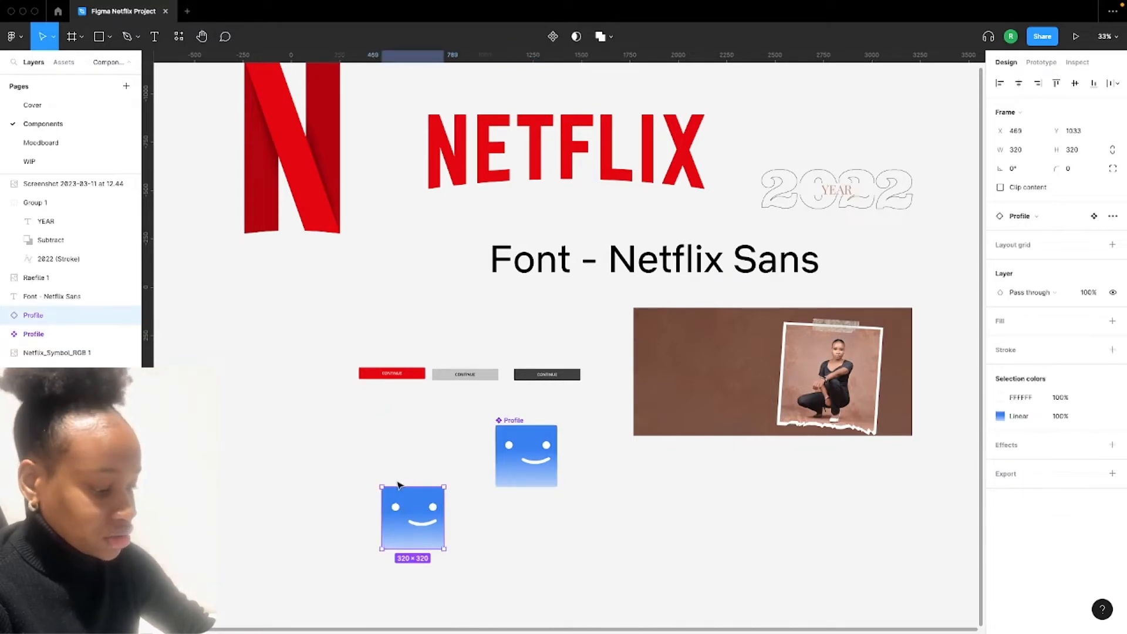
key("Delete")
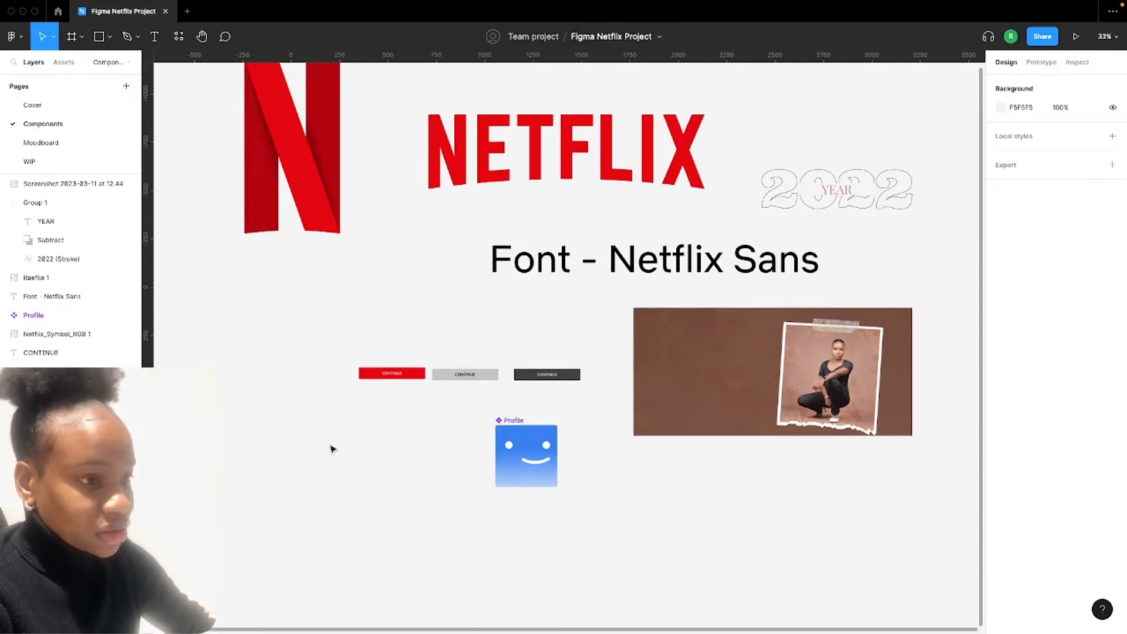
left_click(66, 144)
scroll(375, 364, "down", 2)
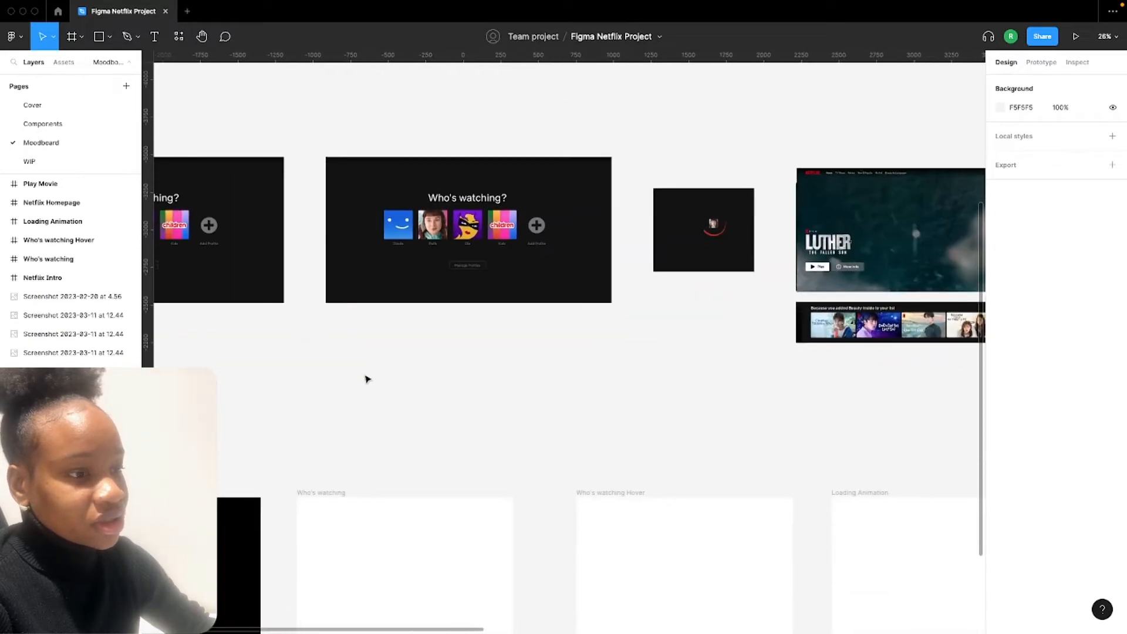
key("ctrl+v")
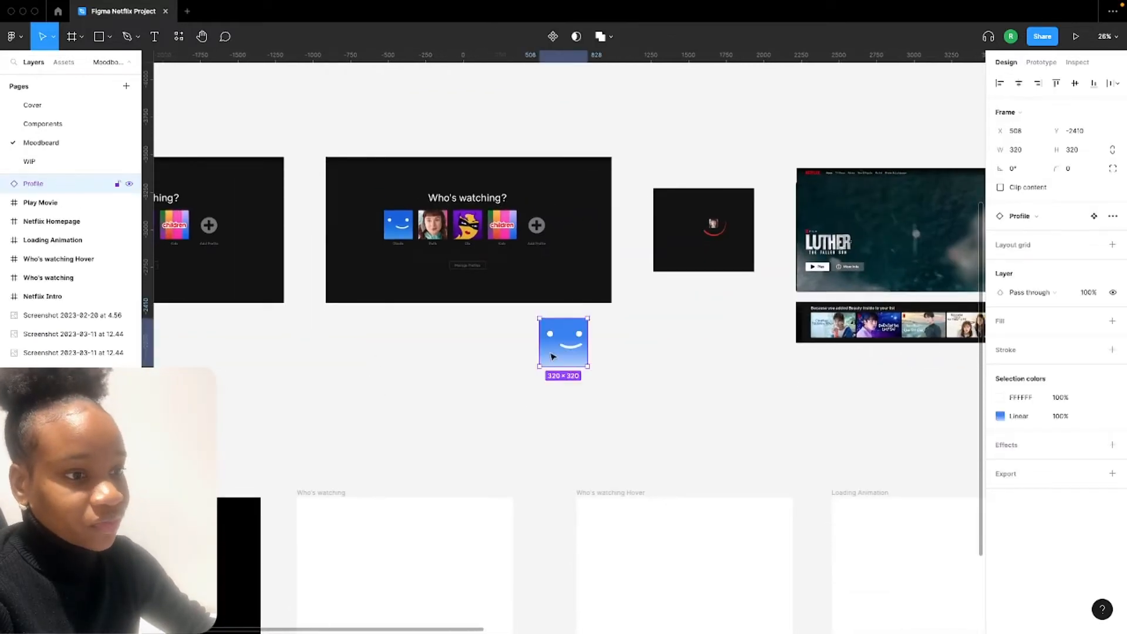
left_click_drag(552, 356, 424, 417)
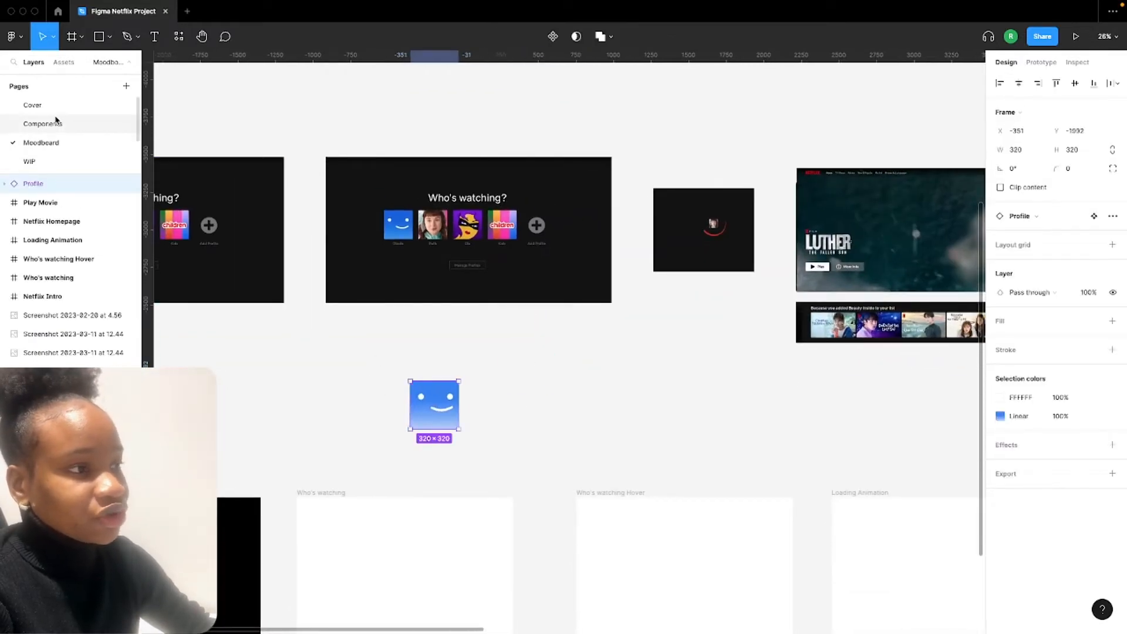
Copy all the Netflix logos, buttons, images and the Profile asset from the Components page to Moodboard, placing them beside the reference screenshots
left_click(58, 123)
scroll(410, 292, "down", 5)
left_click_drag(286, 108, 722, 446)
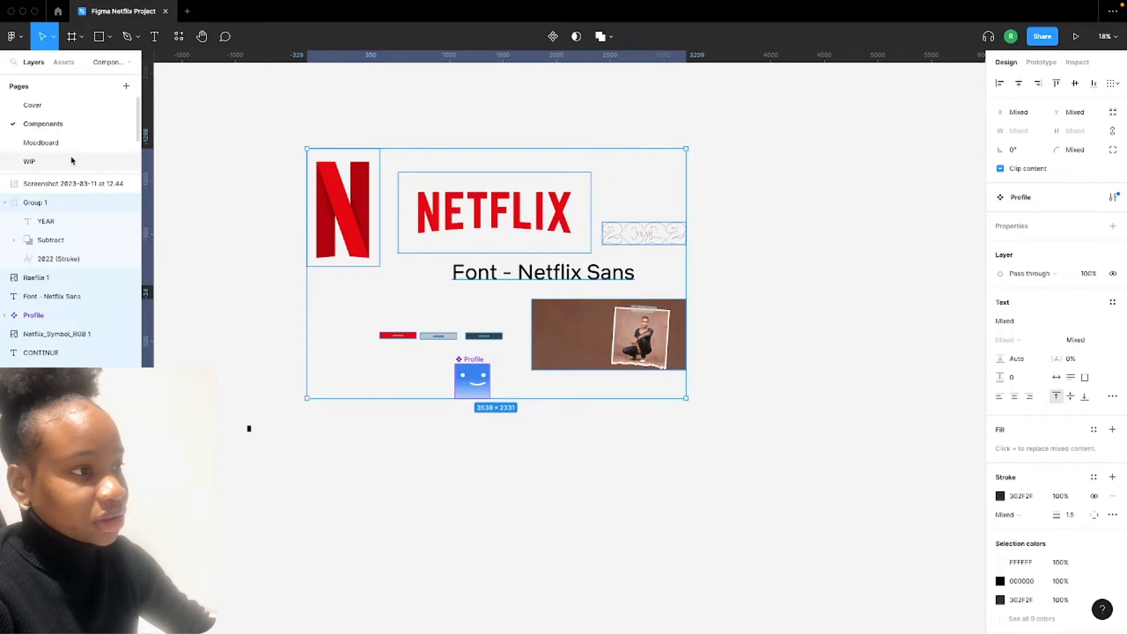
left_click(42, 142)
scroll(329, 215, "up", 5)
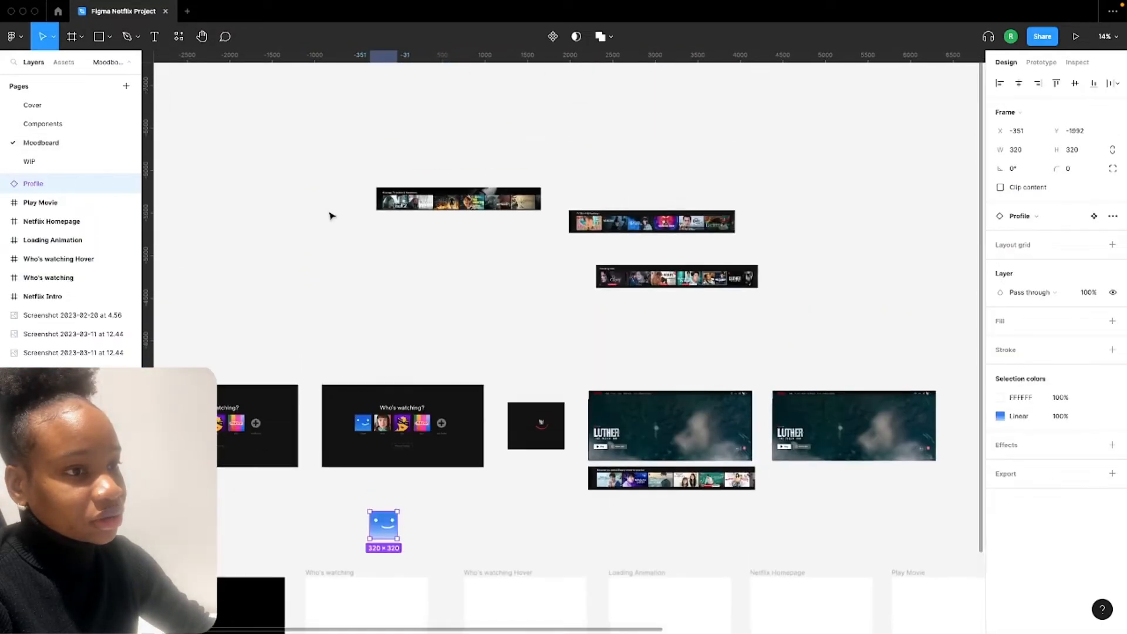
scroll(304, 224, "up", 3)
left_click(283, 219)
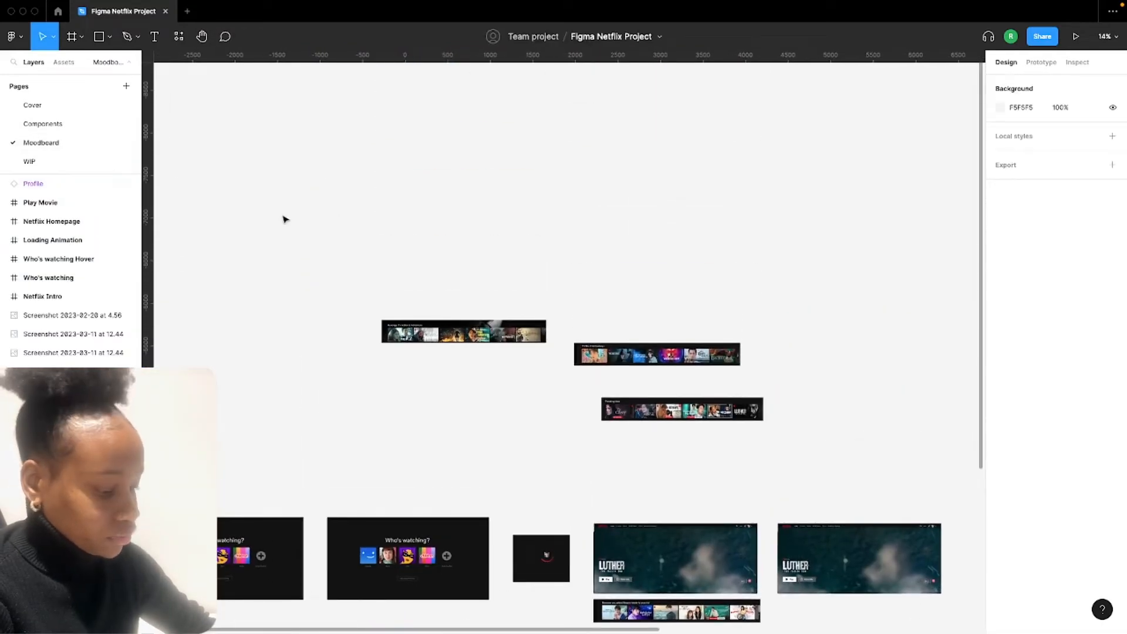
key("ctrl+v")
scroll(284, 219, "down", 3)
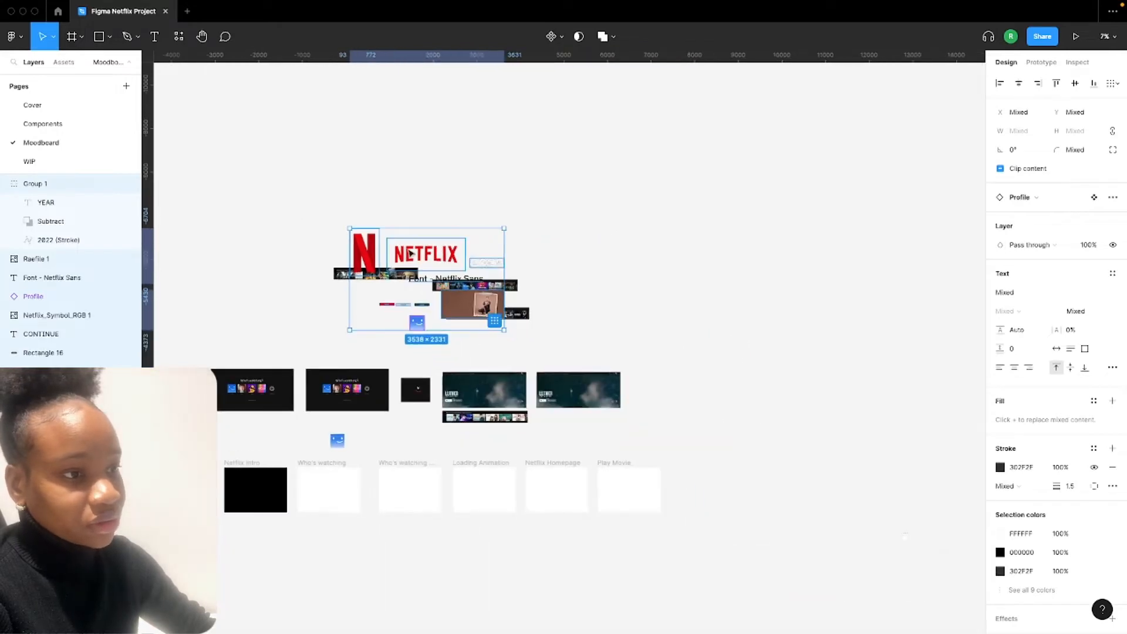
left_click_drag(457, 253, 735, 288)
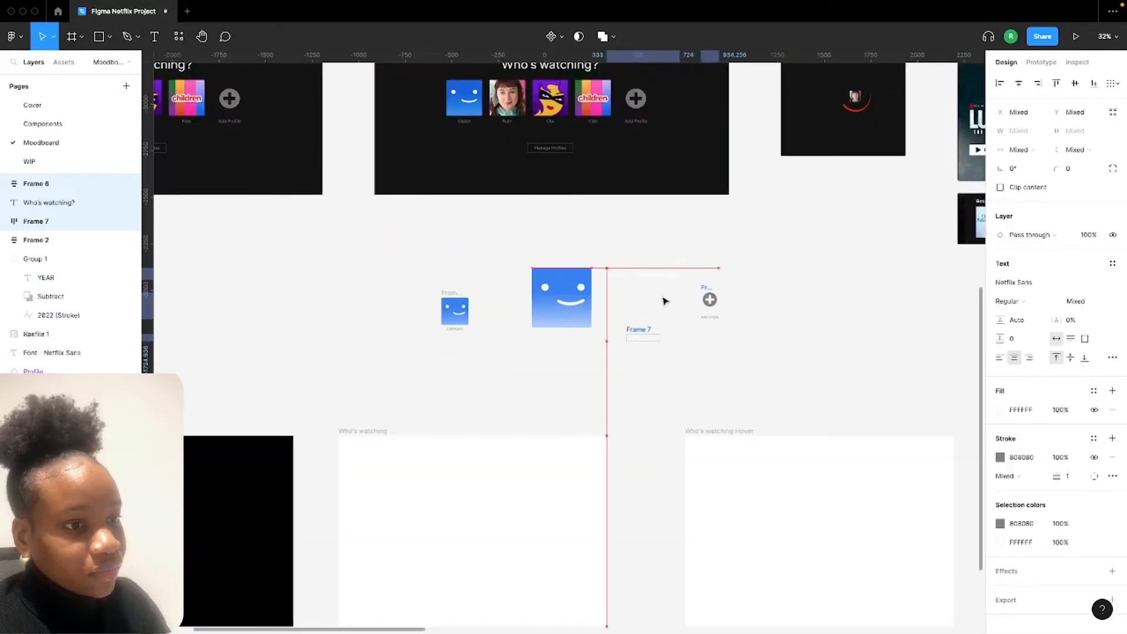
Place the Add Profile frame, the Who's watching? text and Frame 7 beside the large Profile instance on Moodboard
left_click_drag(668, 285, 670, 282)
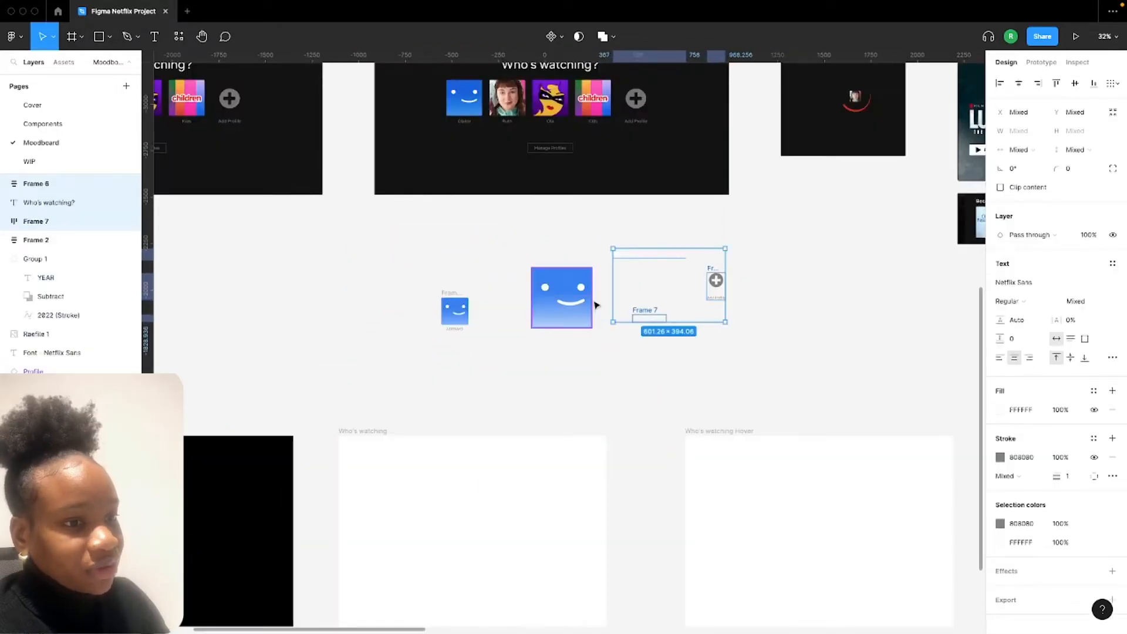
left_click(548, 385)
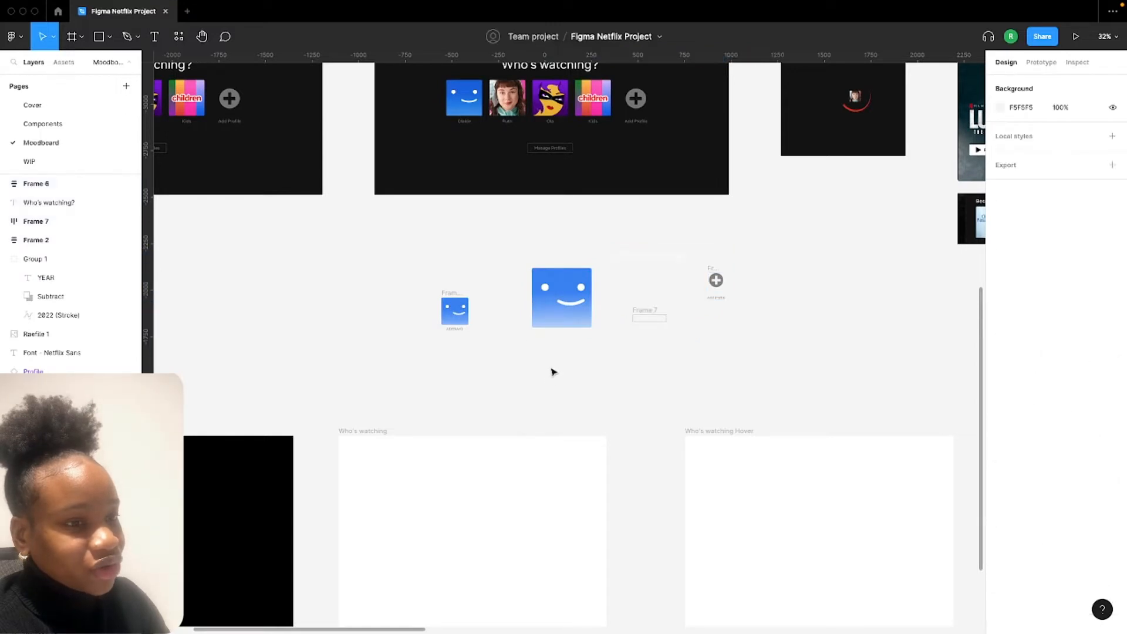
Bring a Who's watching? text from the Moodboard/WIP page to Moodboard, just below the large Profile instance
scroll(35, 147, "down", 3)
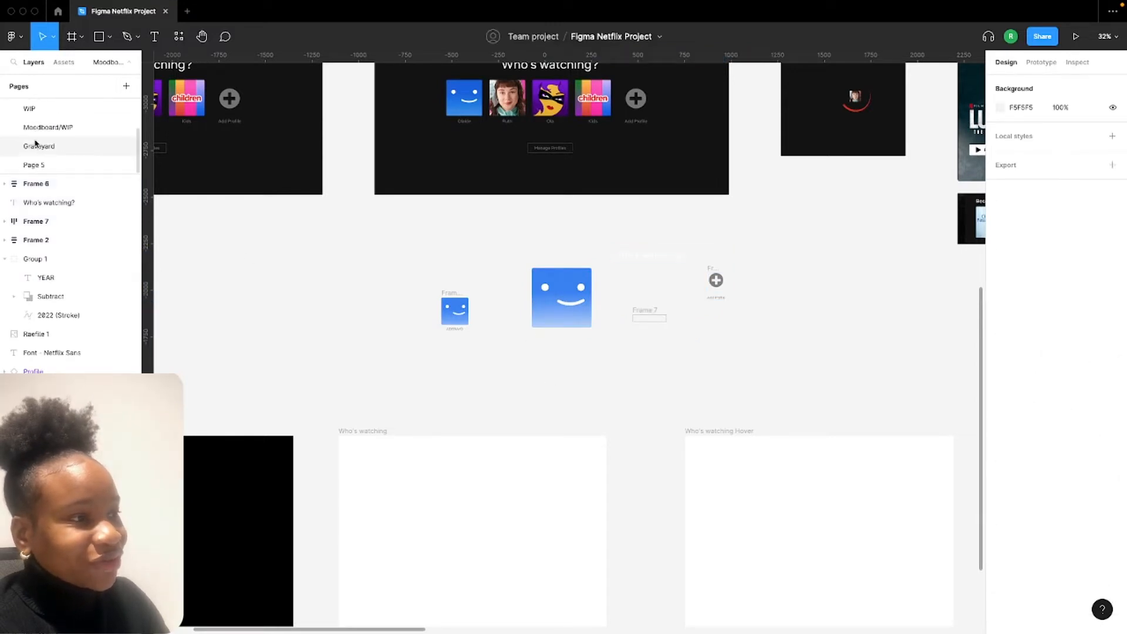
left_click(36, 147)
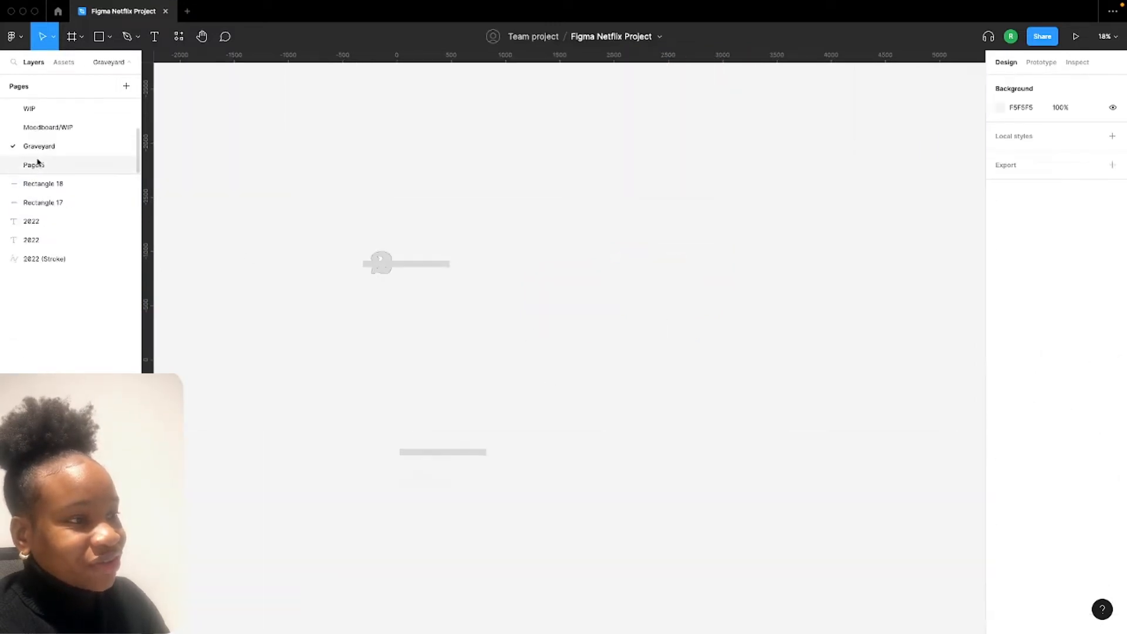
left_click(40, 126)
scroll(471, 398, "down", 3)
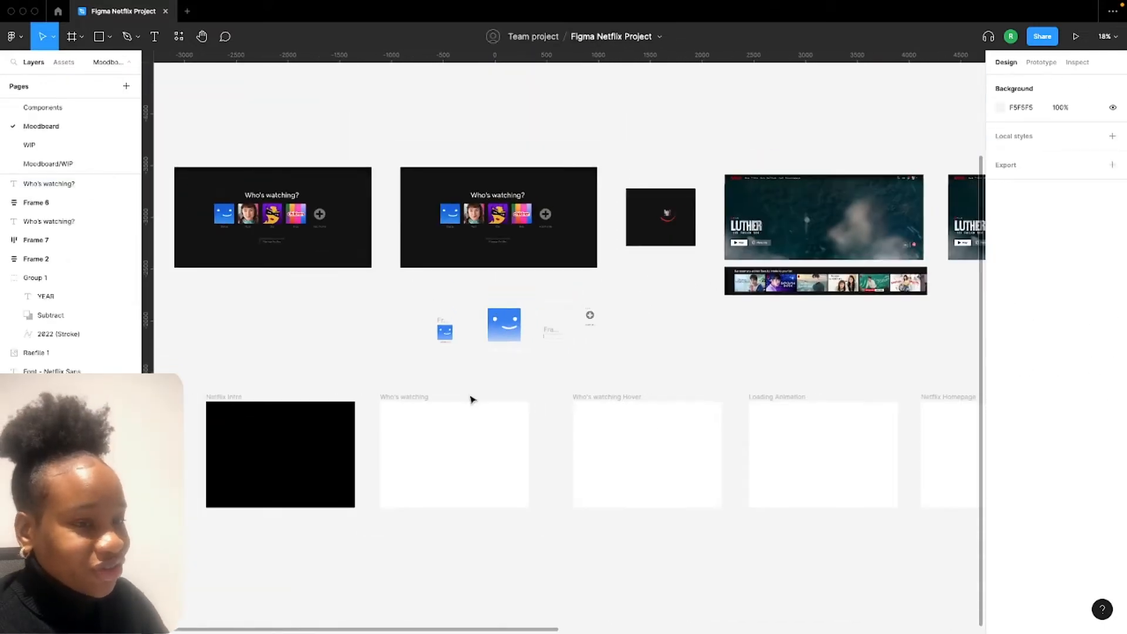
scroll(471, 397, "up", 2)
left_click(516, 336)
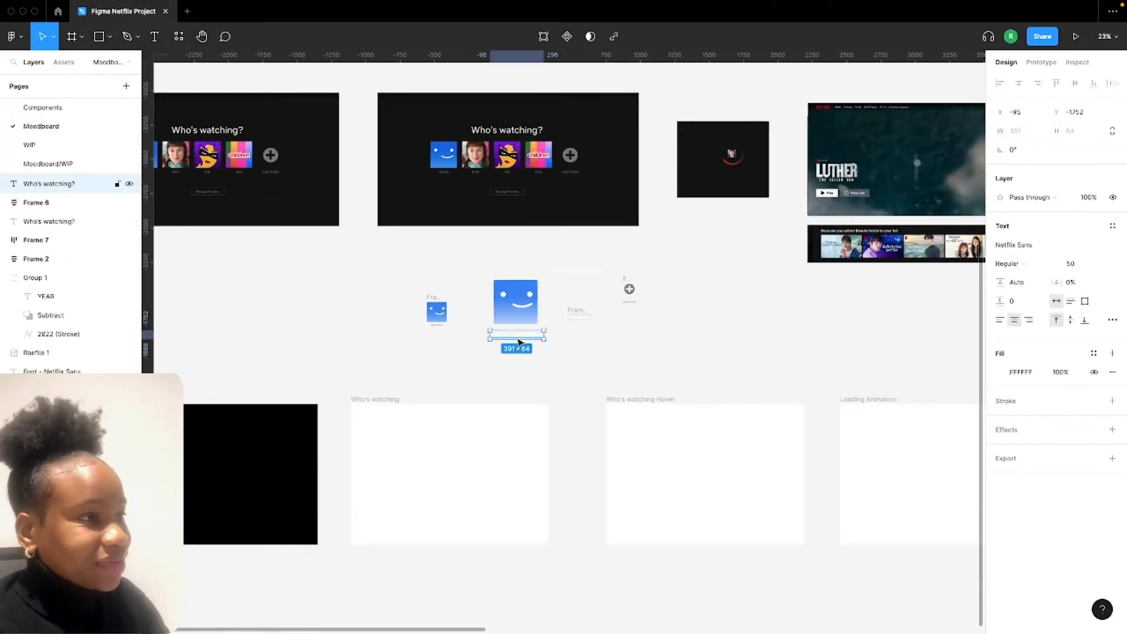
Fill the Who's watching frame with the dark background colour 141414 sampled from the reference screenshot above it
left_click(528, 152)
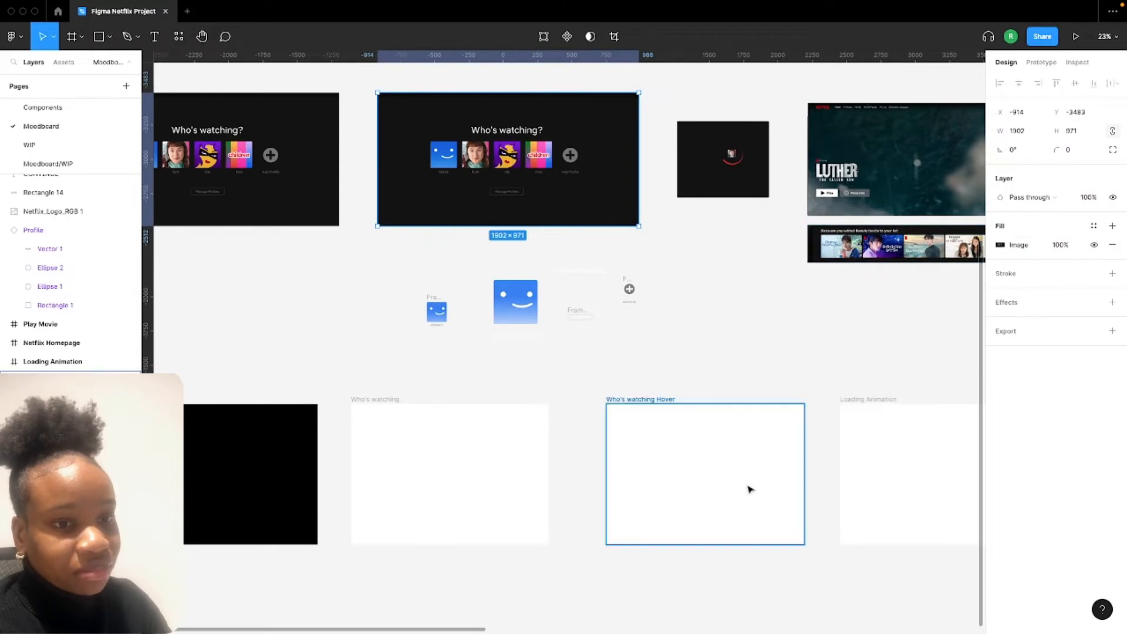
left_click(477, 499)
left_click(1000, 340)
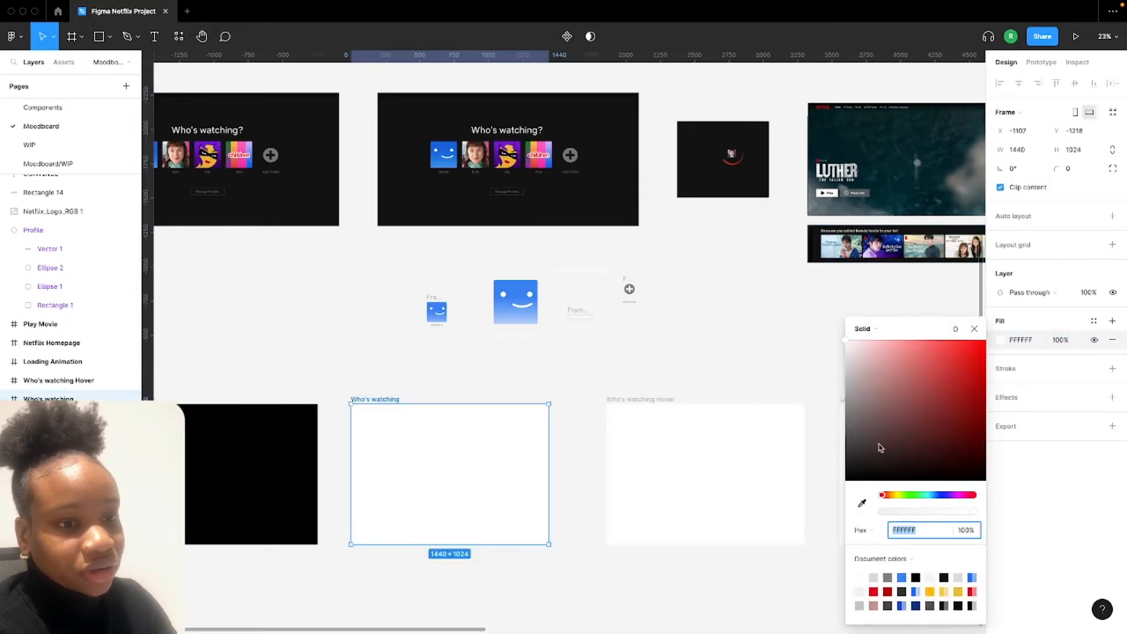
left_click(861, 503)
left_click(618, 185)
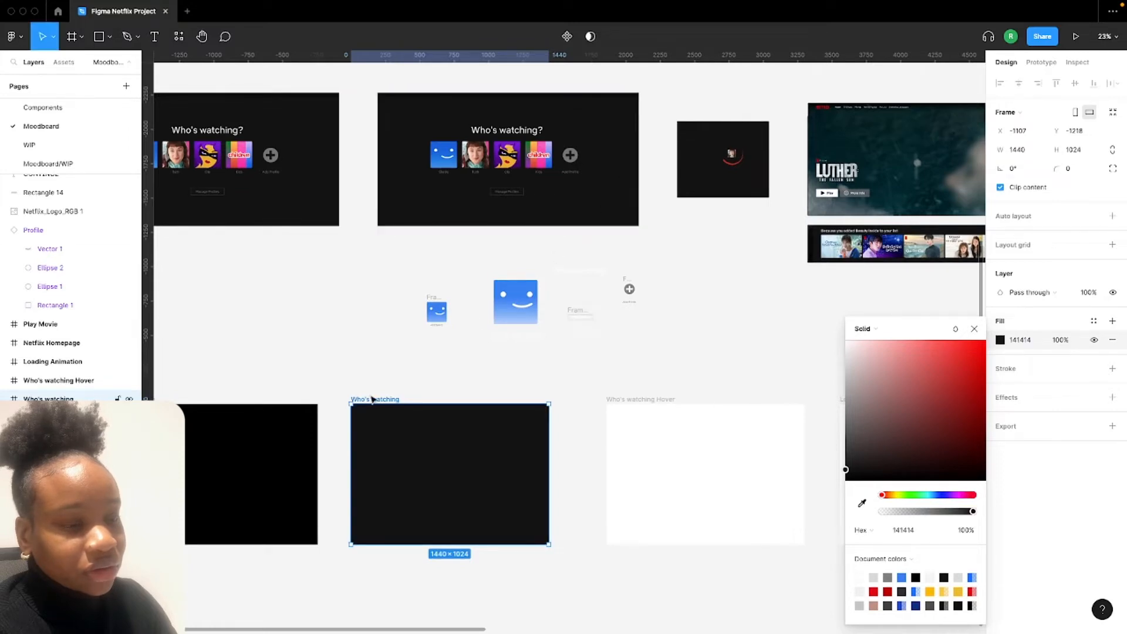
Add the white text "Who's watching" in Netflix Sans Regular 50 inside the Who's watching frame
scroll(373, 397, "down", 2)
left_click(377, 379)
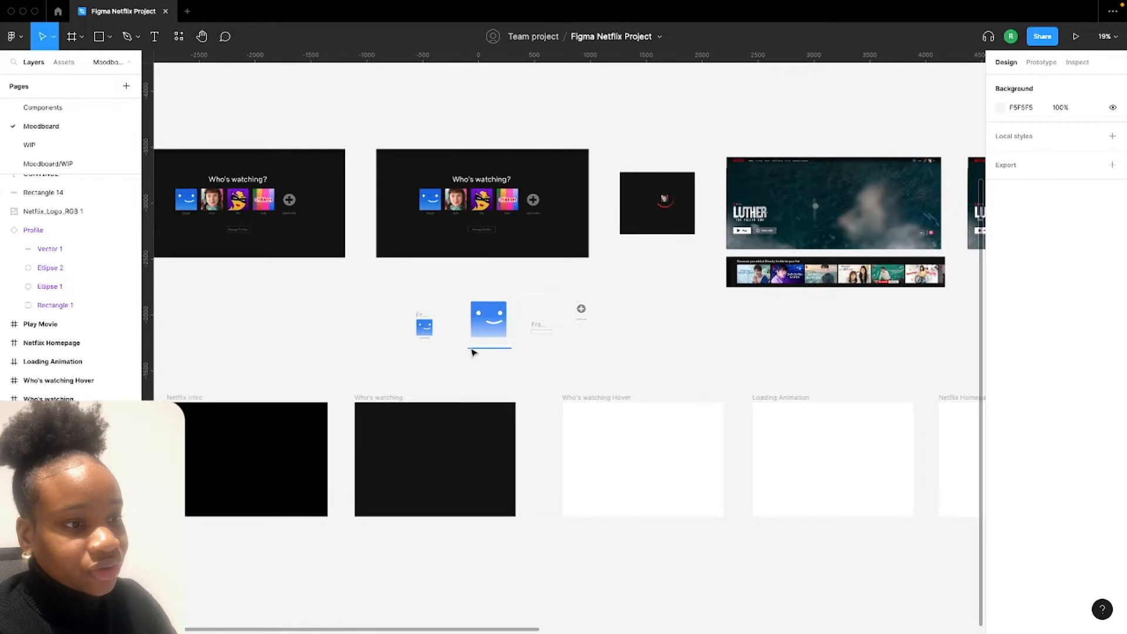
left_click(473, 351)
left_click(423, 399)
key("t")
left_click(420, 442)
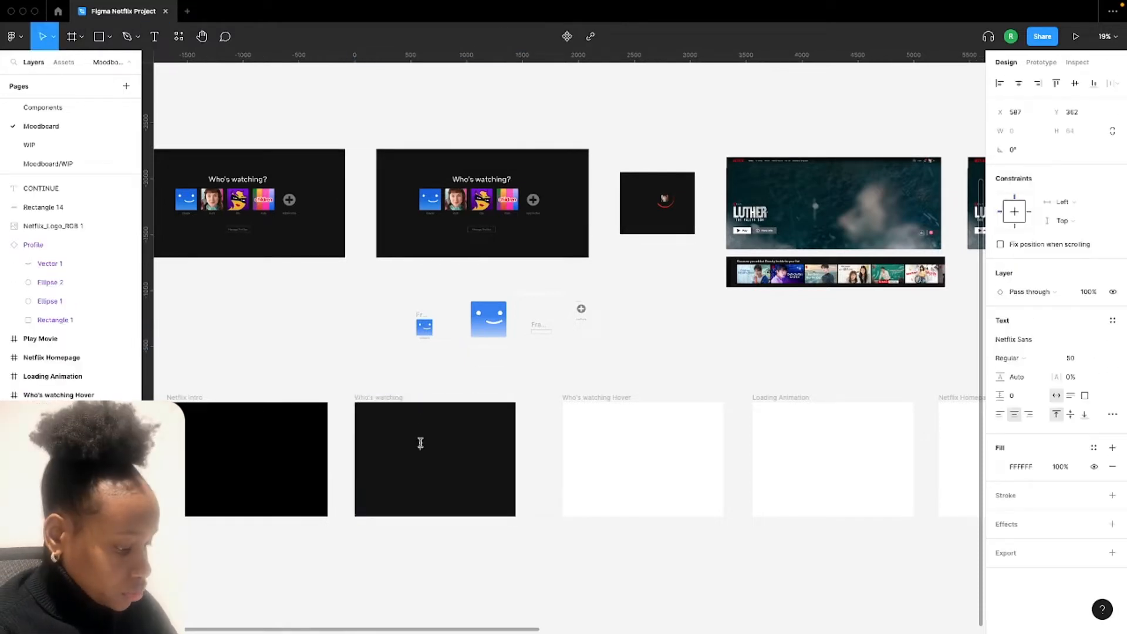
type("Wh")
scroll(443, 474, "up", 5)
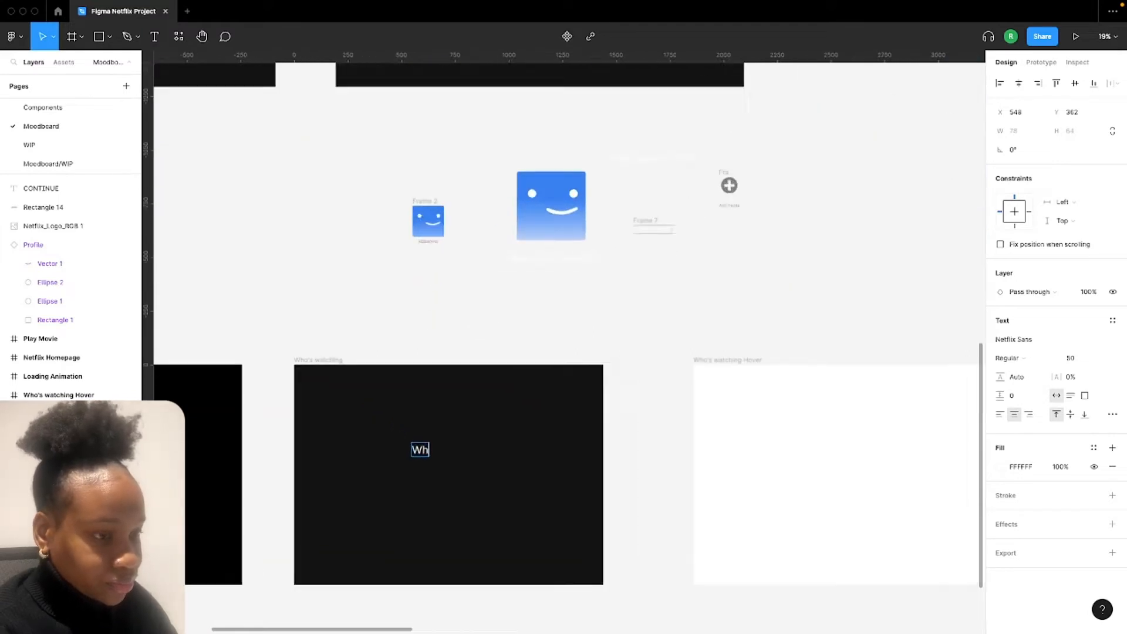
type("o")
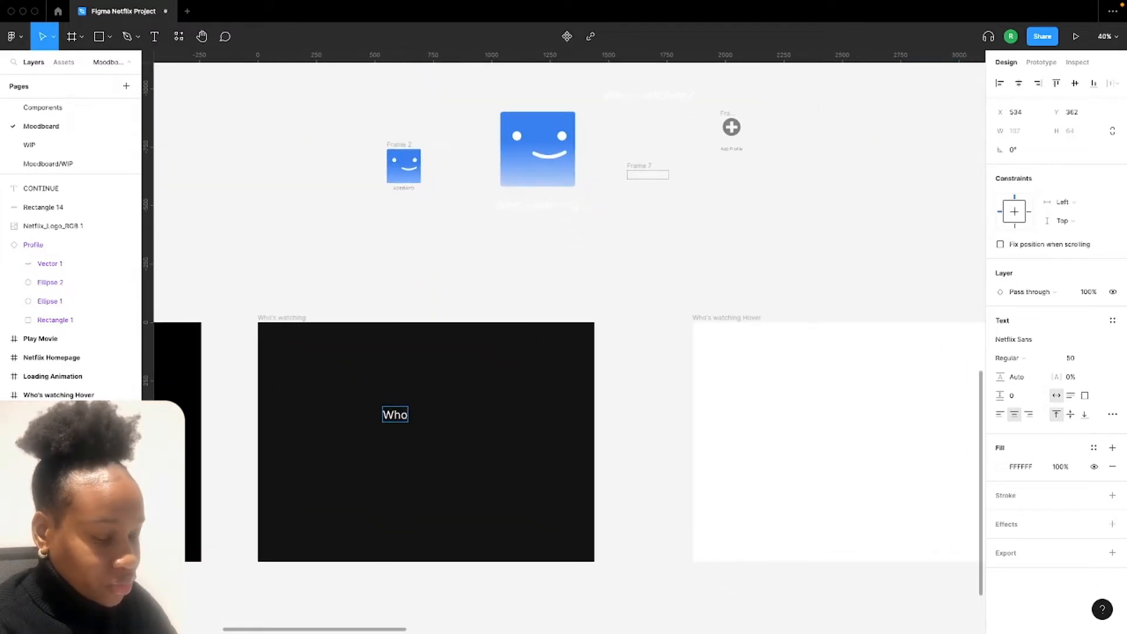
type("'s")
type(" watching")
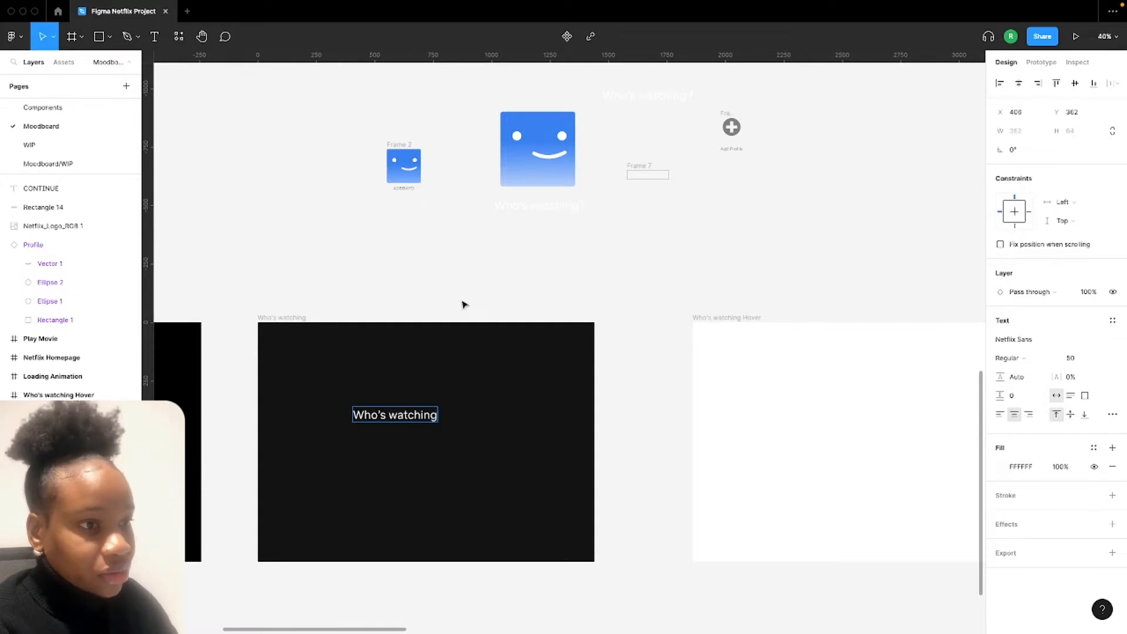
key("Escape")
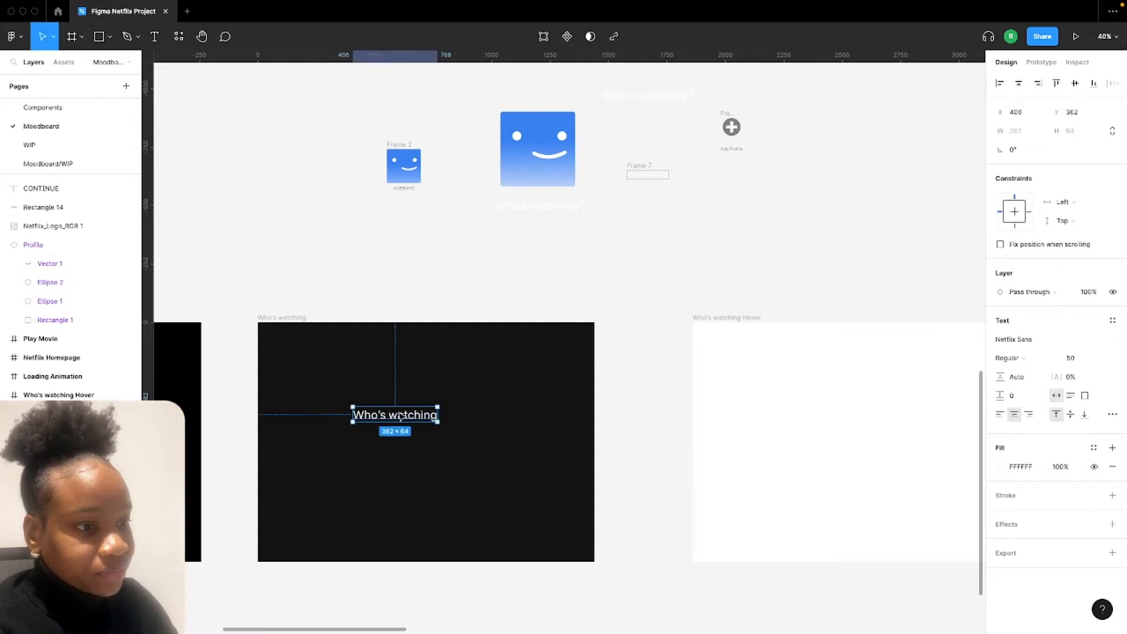
Move the Who's watching text up to about Y 259 and centre it horizontally in its frame
left_click(426, 380)
left_click_drag(408, 415, 427, 391)
left_click(1019, 84)
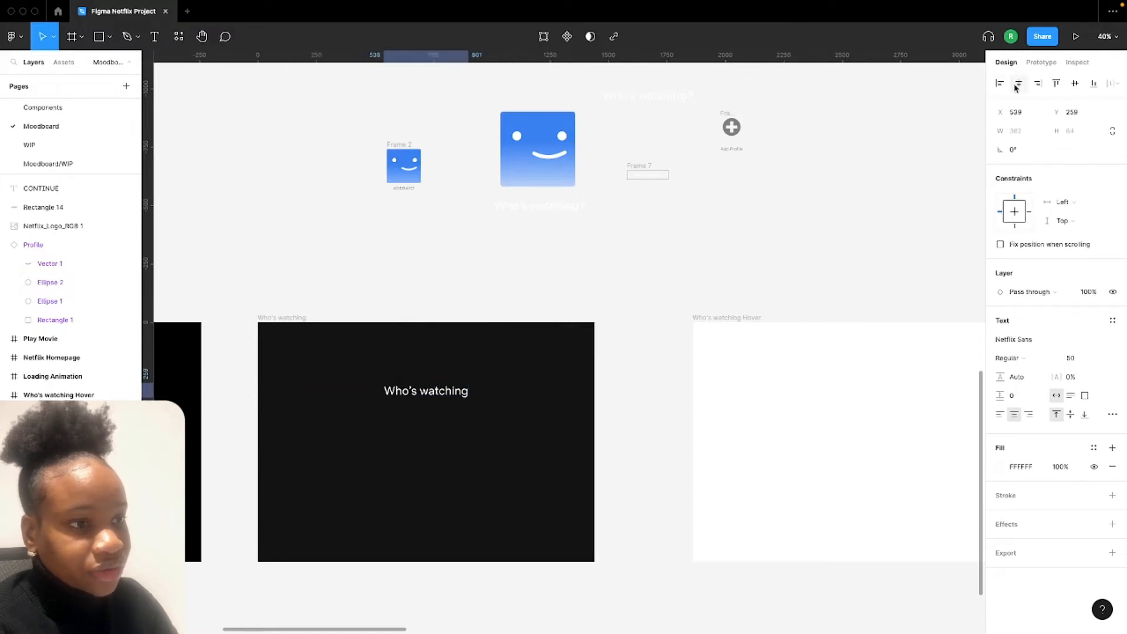
Add a question mark to the end of the heading in the Who's watching frame
scroll(539, 247, "up", 2)
scroll(536, 244, "down", 5)
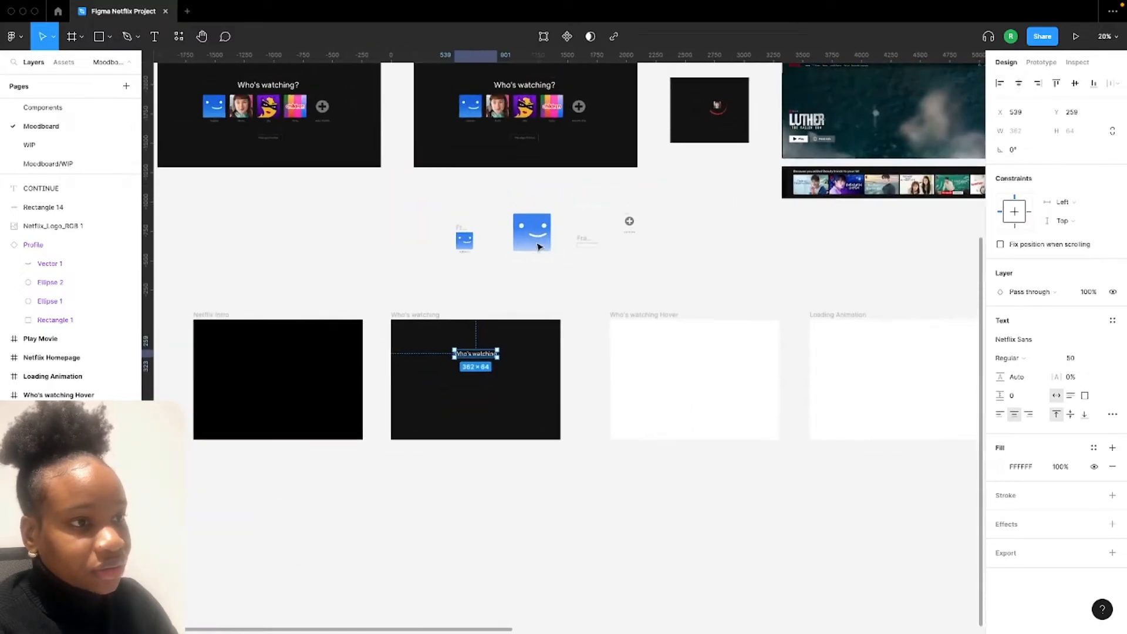
double_click(491, 352)
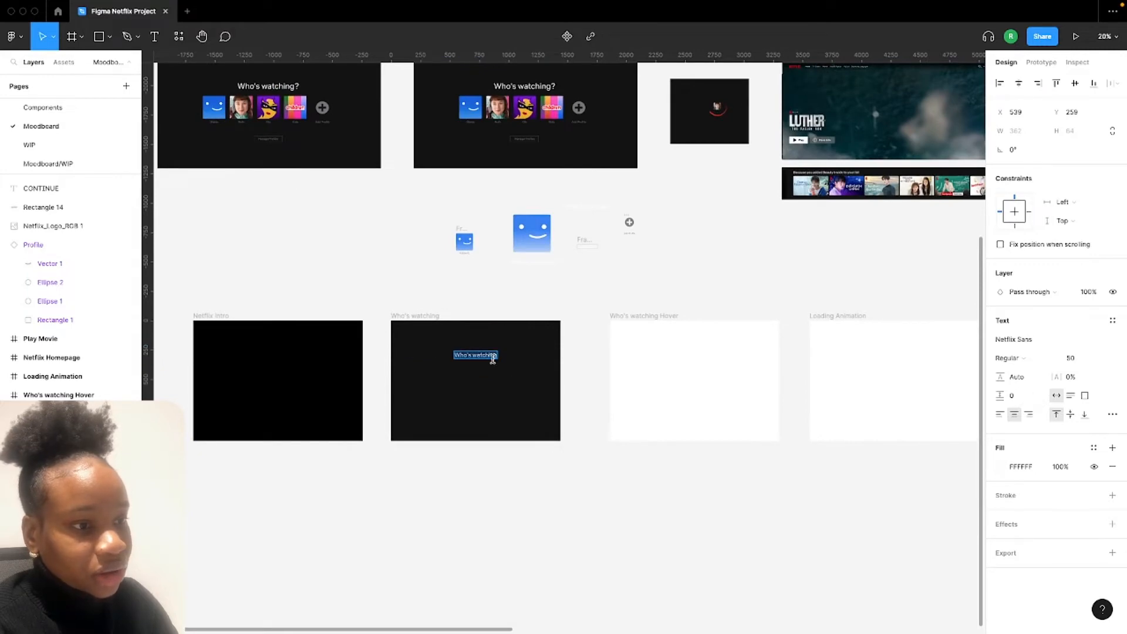
key("Escape")
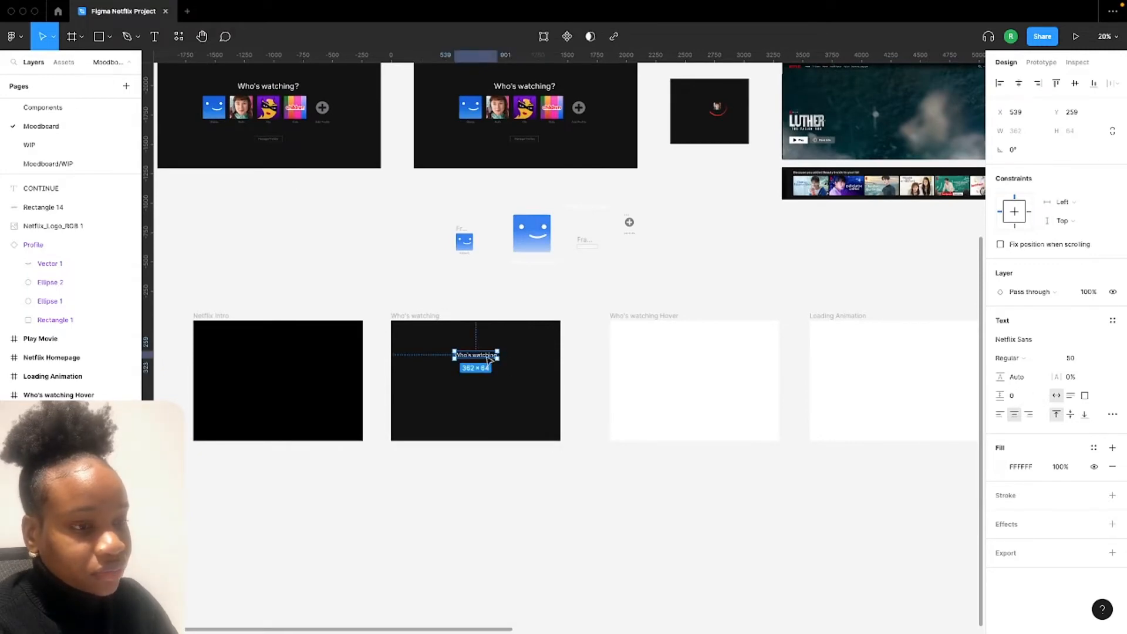
double_click(486, 356)
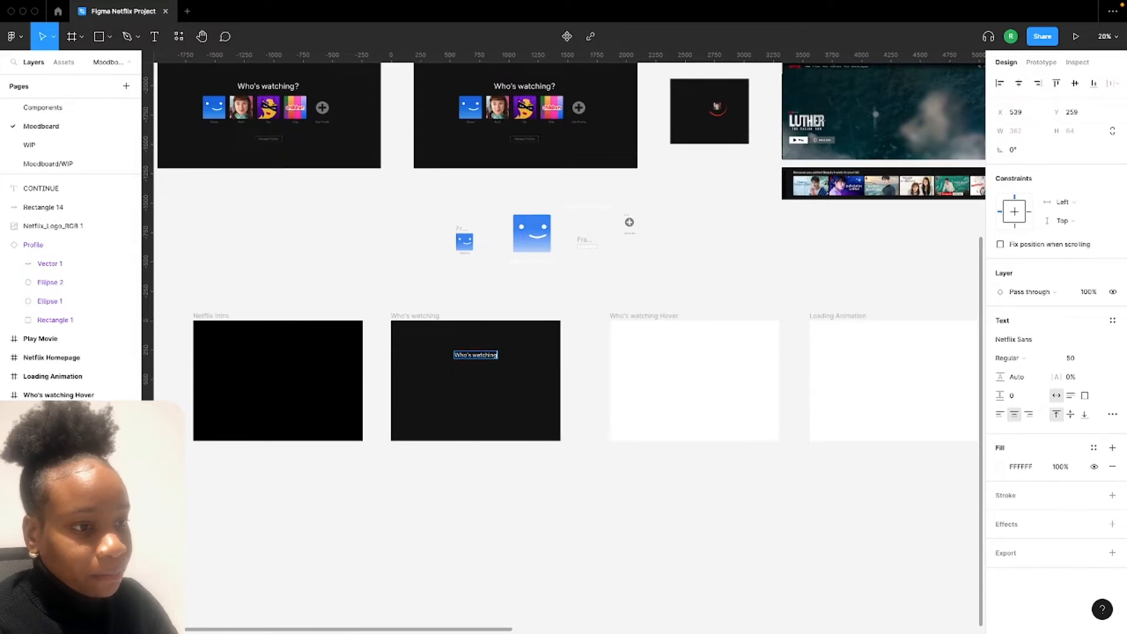
type("?")
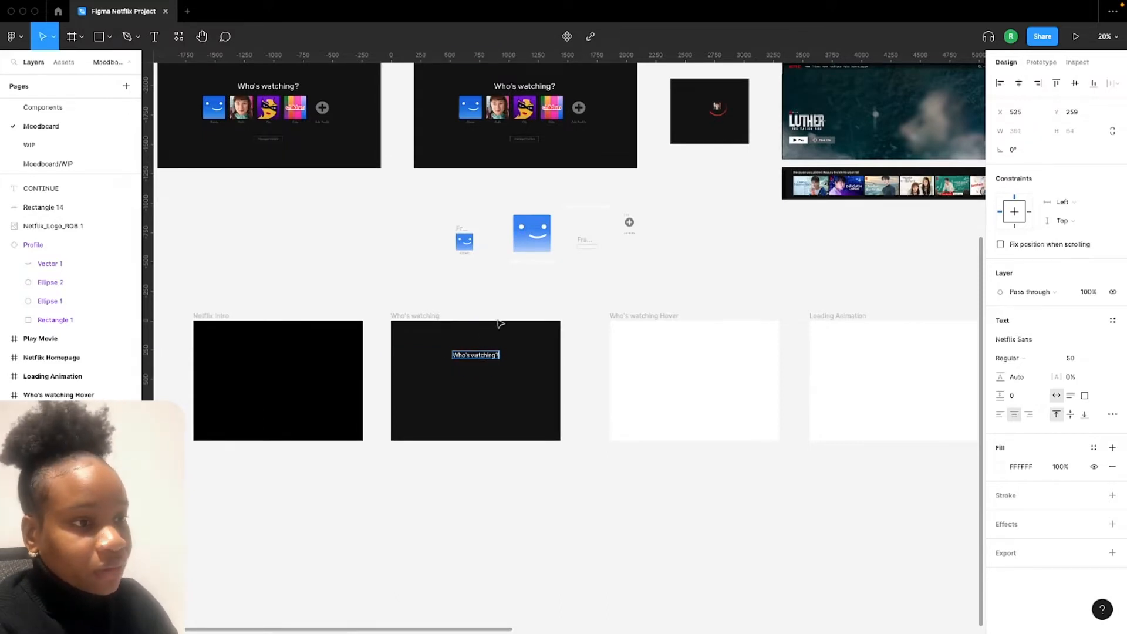
key("Escape")
Place the small labelled profile frame below the Who's watching? heading and replace its label with the profile's name
left_click(460, 231)
left_click_drag(460, 230, 434, 362)
scroll(434, 362, "up", 3)
scroll(434, 362, "up", 5)
double_click(442, 411)
double_click(442, 411)
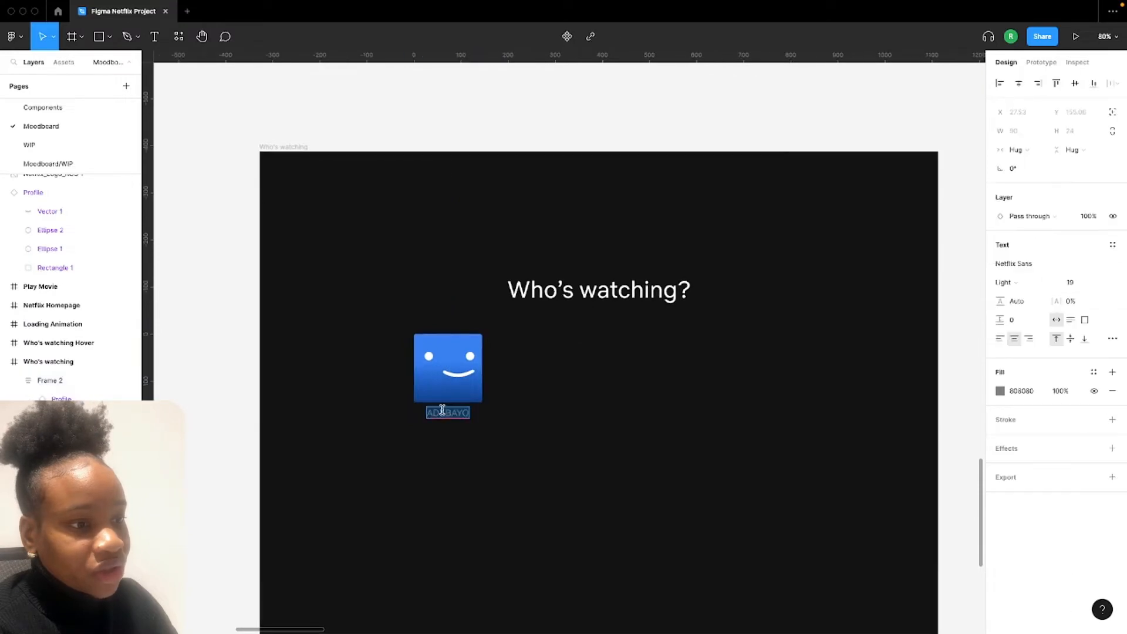
type("Rae")
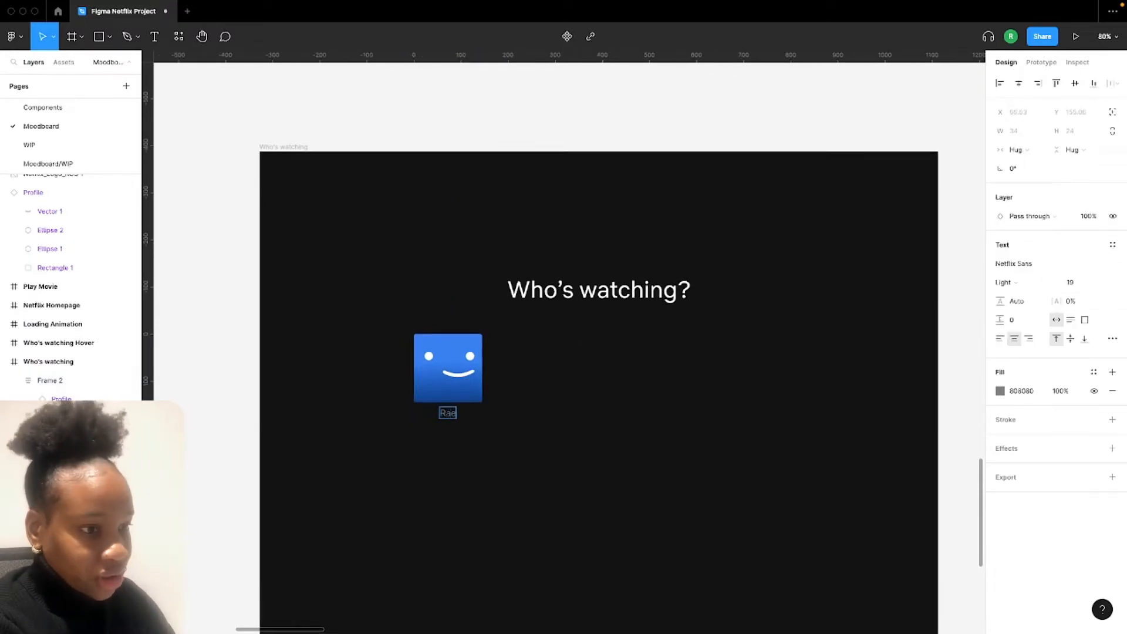
key("Escape")
scroll(480, 320, "down", 3)
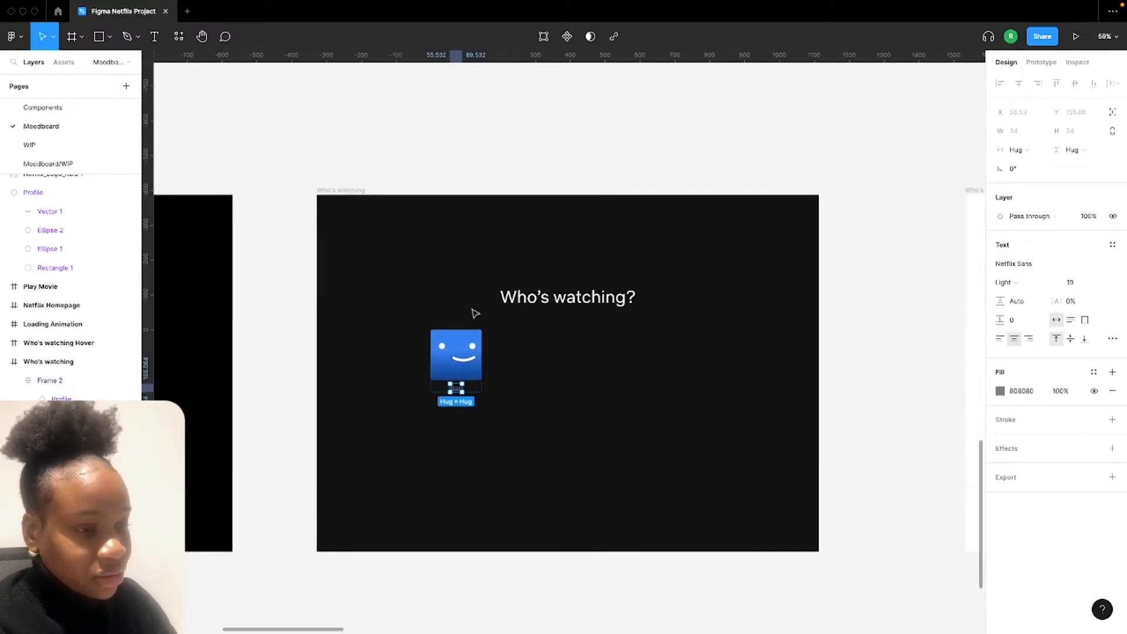
Move the small labelled profile frame out of the Who's watching frame onto the empty canvas above it
left_click(473, 307)
scroll(470, 305, "up", 1)
scroll(468, 305, "down", 3)
left_click(468, 309)
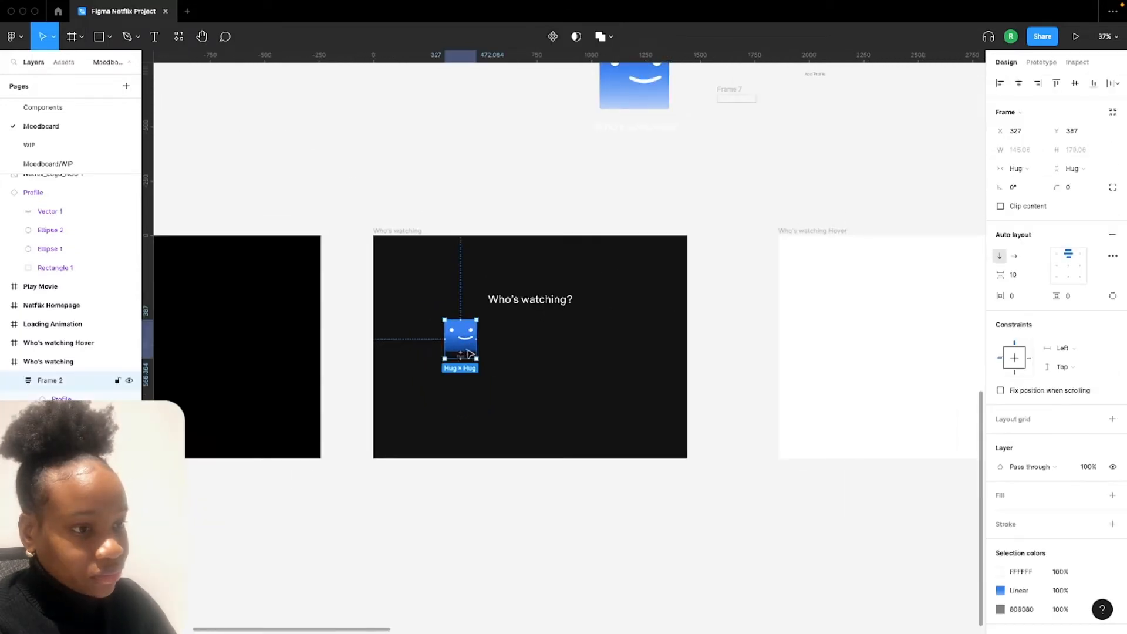
left_click_drag(468, 309, 448, 180)
scroll(453, 167, "up", 1)
left_click(457, 147)
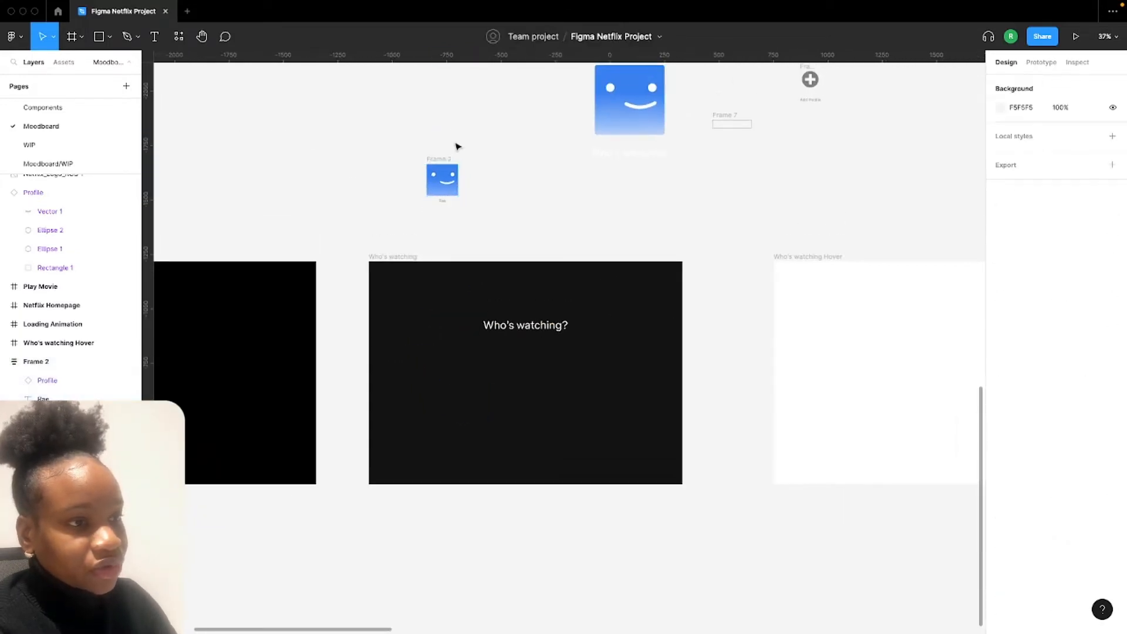
Rename the small labelled profile frame above the Who's watching frame to "Profile + Name"
left_click(441, 161)
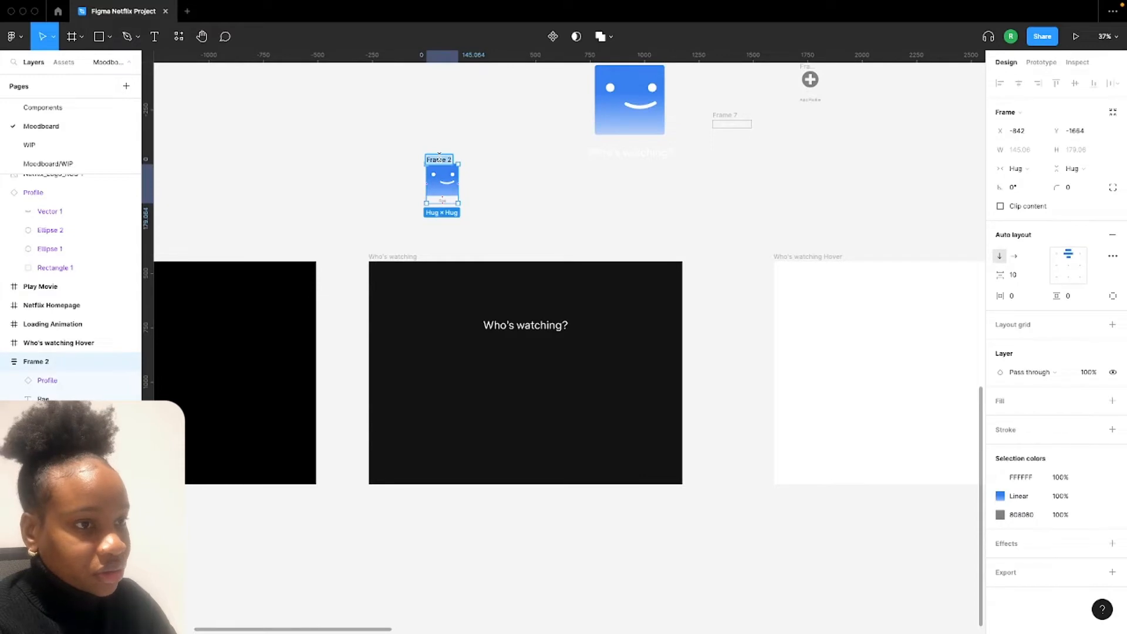
left_click(599, 107)
scroll(601, 109, "up", 2)
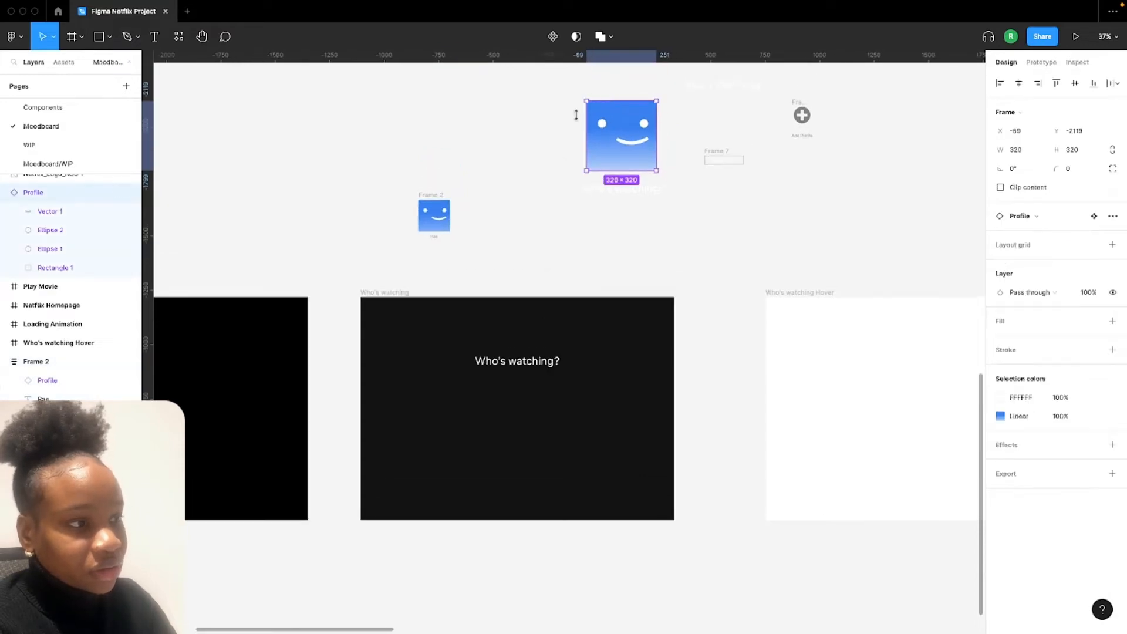
left_click(434, 193)
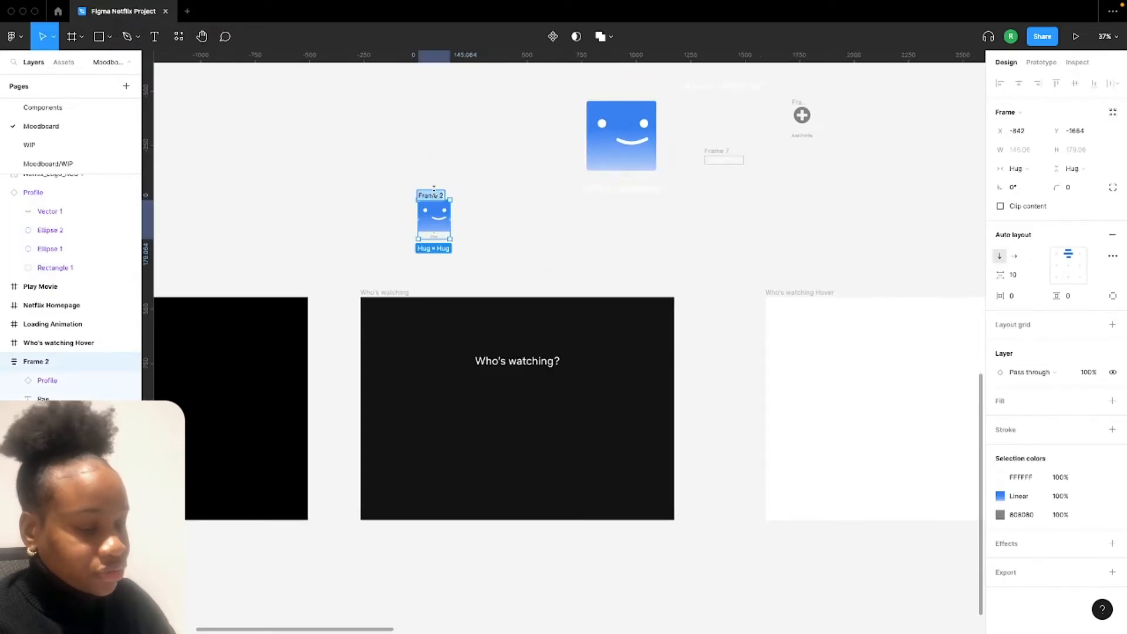
type("ofile")
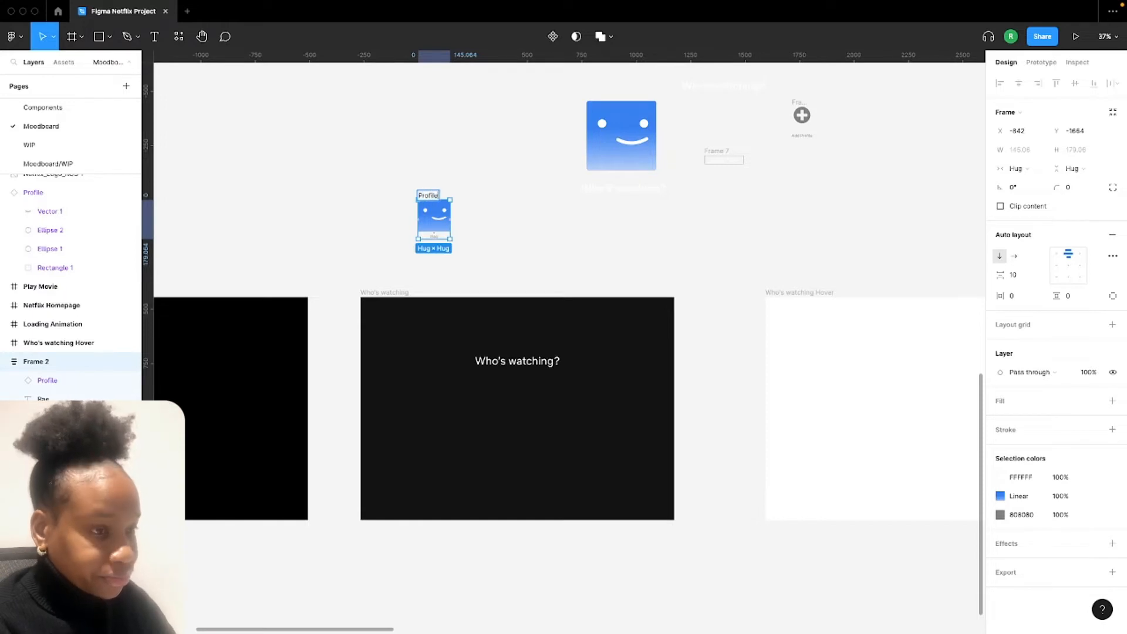
type(" + Name")
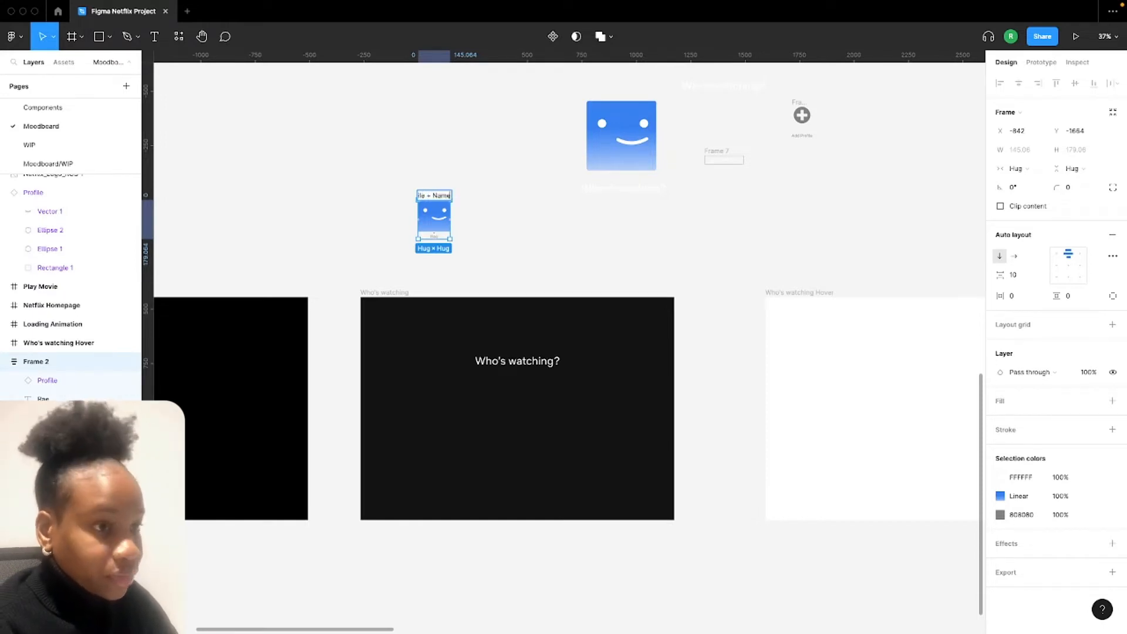
left_click(455, 171)
Turn the Profile + Name frame into a reusable component
left_click(438, 196)
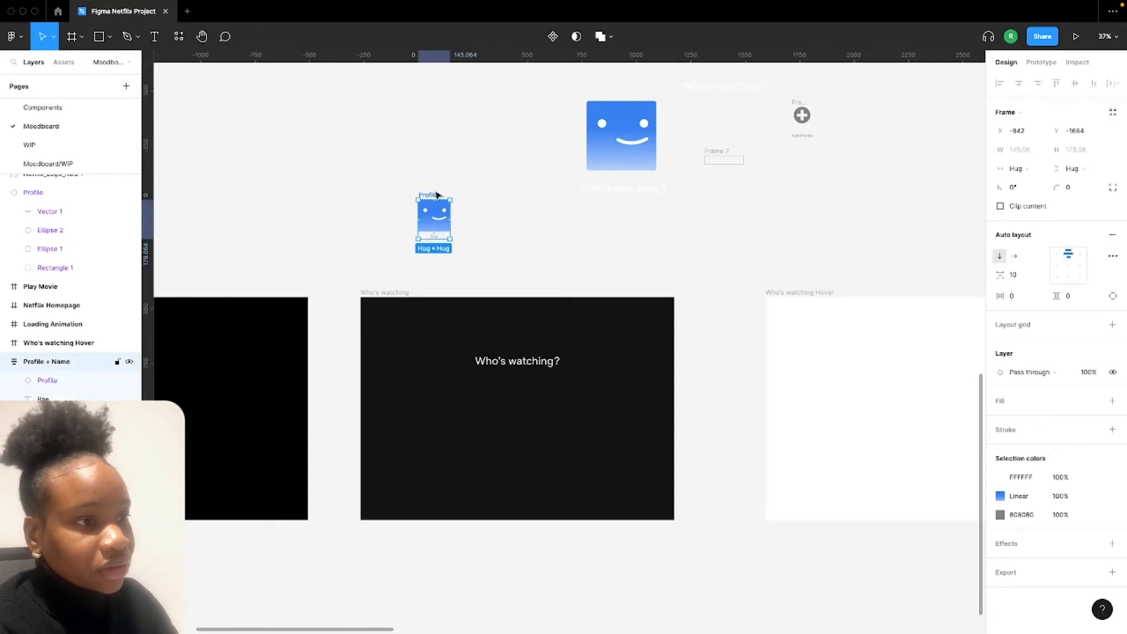
left_click(552, 37)
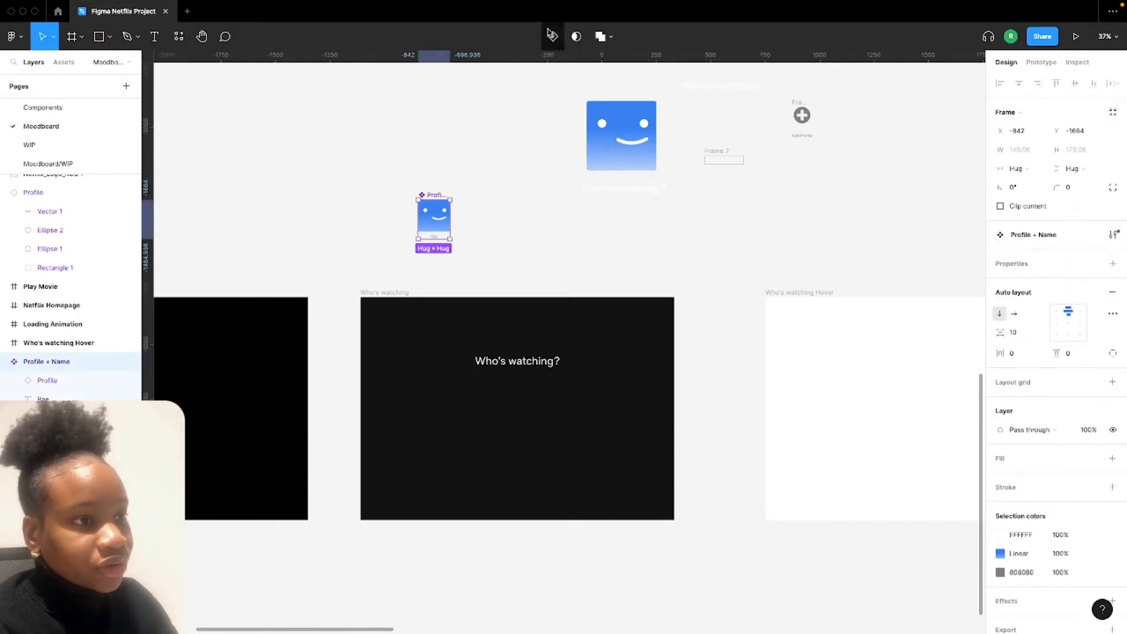
left_click(420, 171)
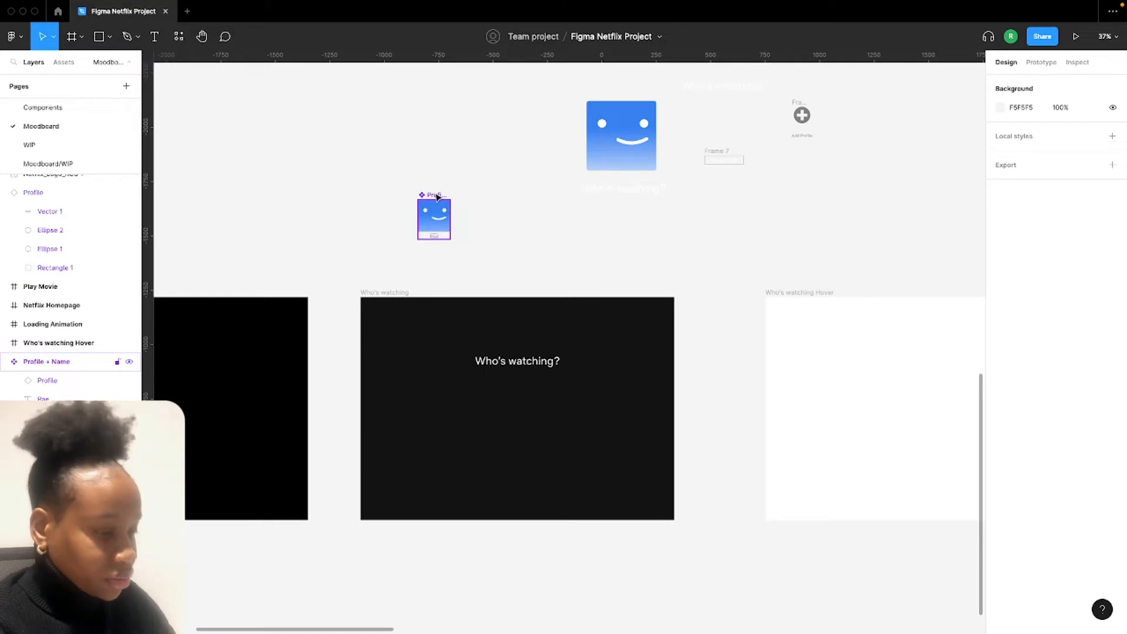
Place an instance of Profile + Name below the Who's watching? heading and move the main component beside the large profile square
left_click_drag(438, 197, 450, 370)
left_click(481, 261)
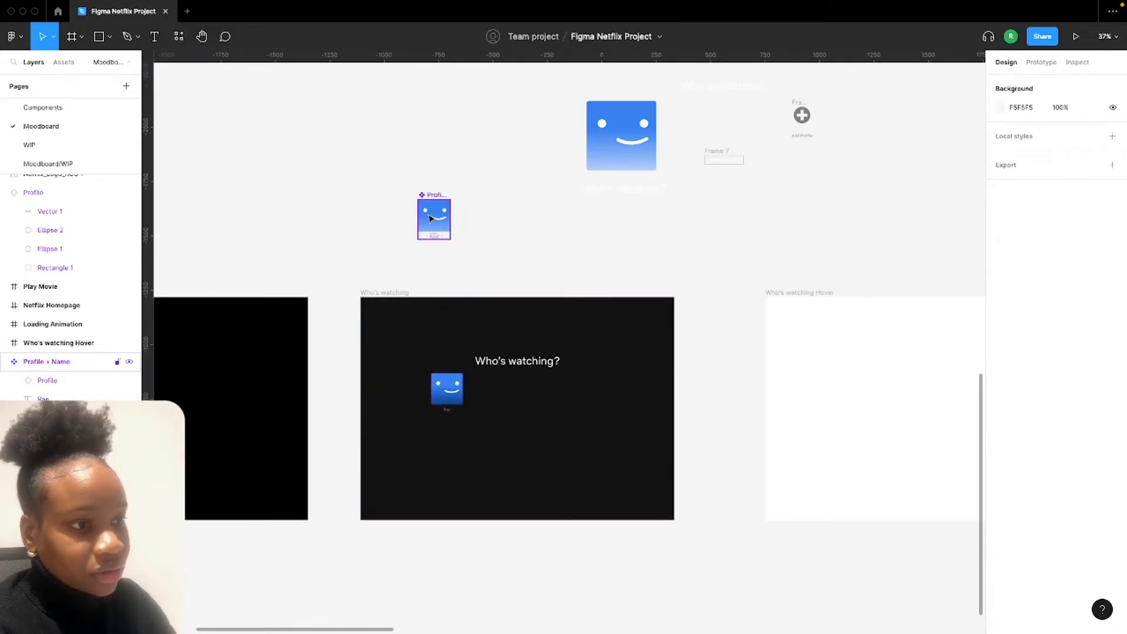
left_click_drag(435, 193, 514, 110)
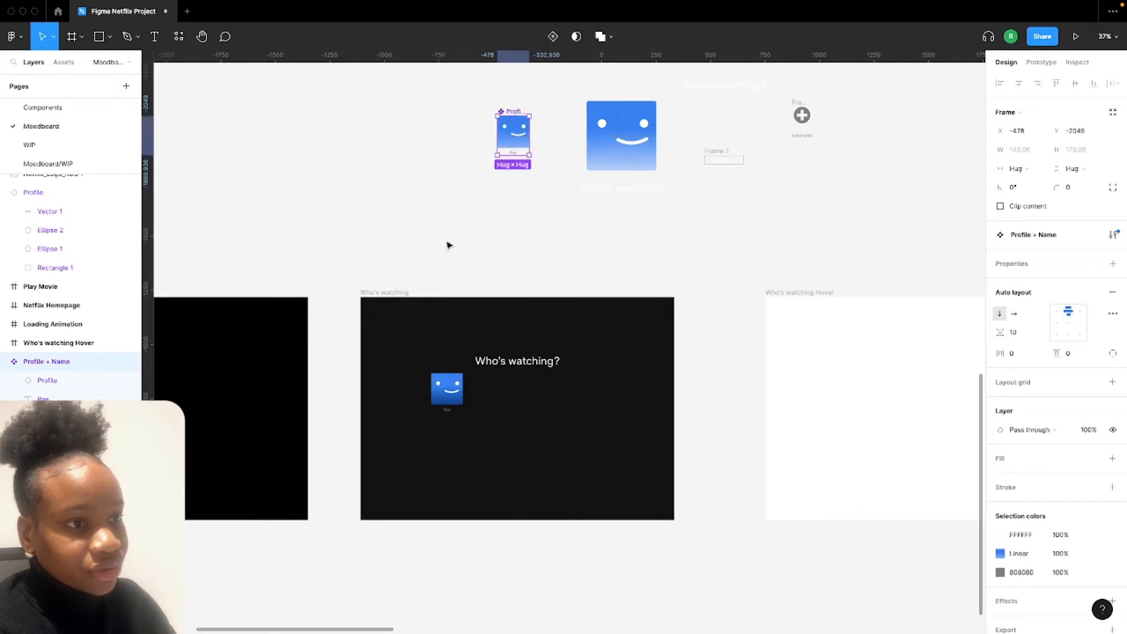
scroll(403, 347, "up", 2)
scroll(404, 347, "down", 5)
scroll(402, 344, "up", 4)
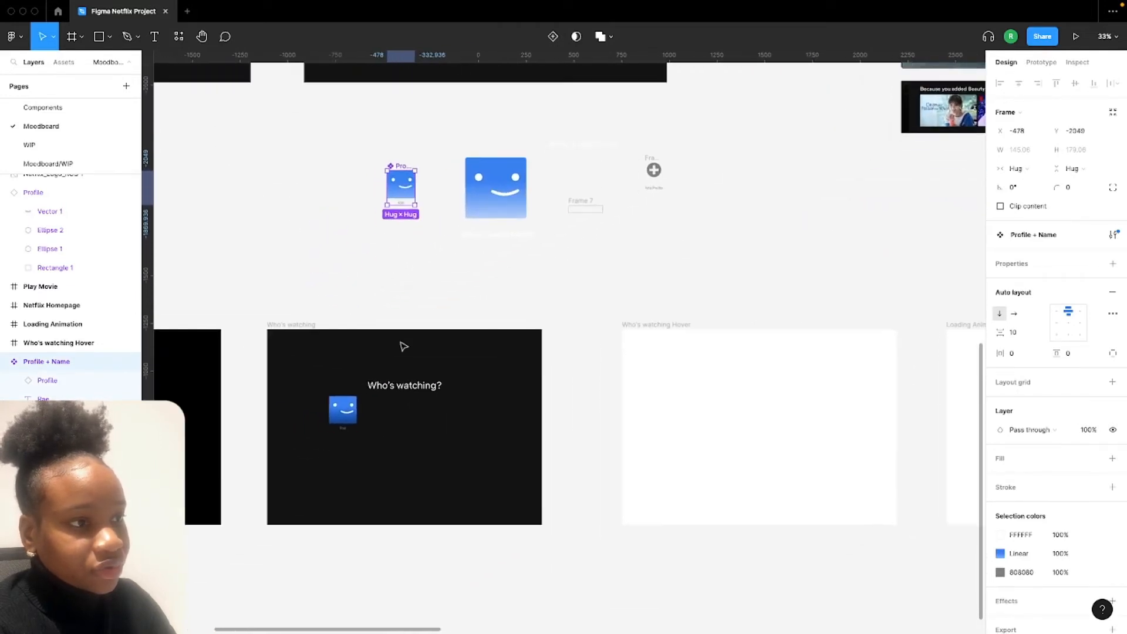
Move the profile tile in the Who's watching frame slightly down, to about Y 398, leaving more room beneath the heading
left_click_drag(341, 417, 342, 426)
left_click(406, 386)
key("Left")
scroll(503, 336, "up", 2)
scroll(504, 336, "down", 4)
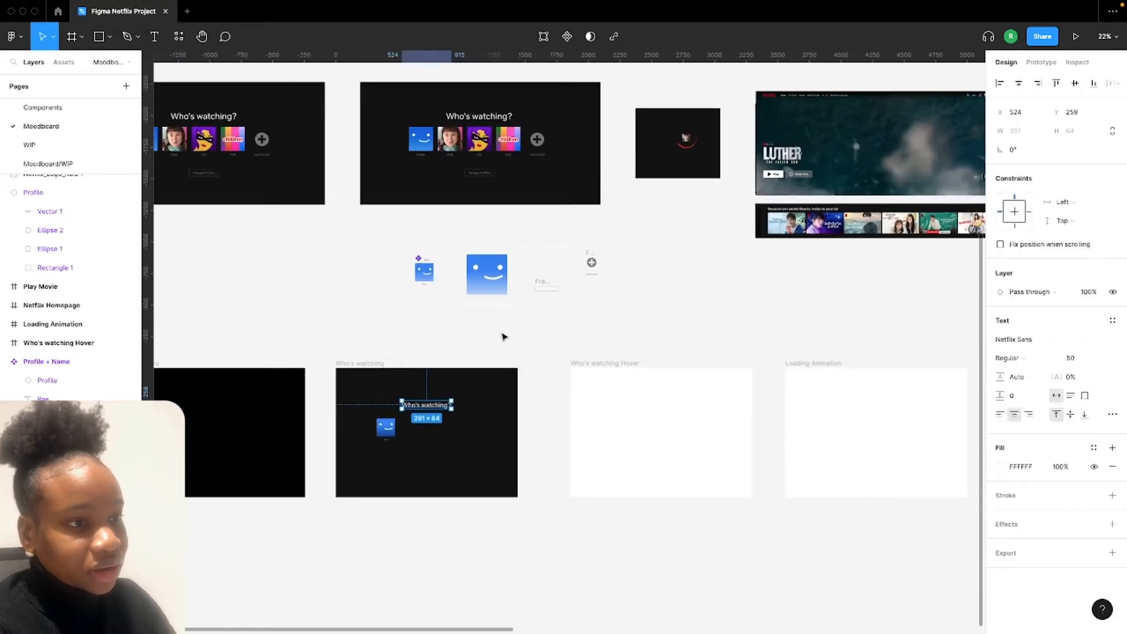
scroll(379, 418, "up", 5)
scroll(390, 423, "down", 5)
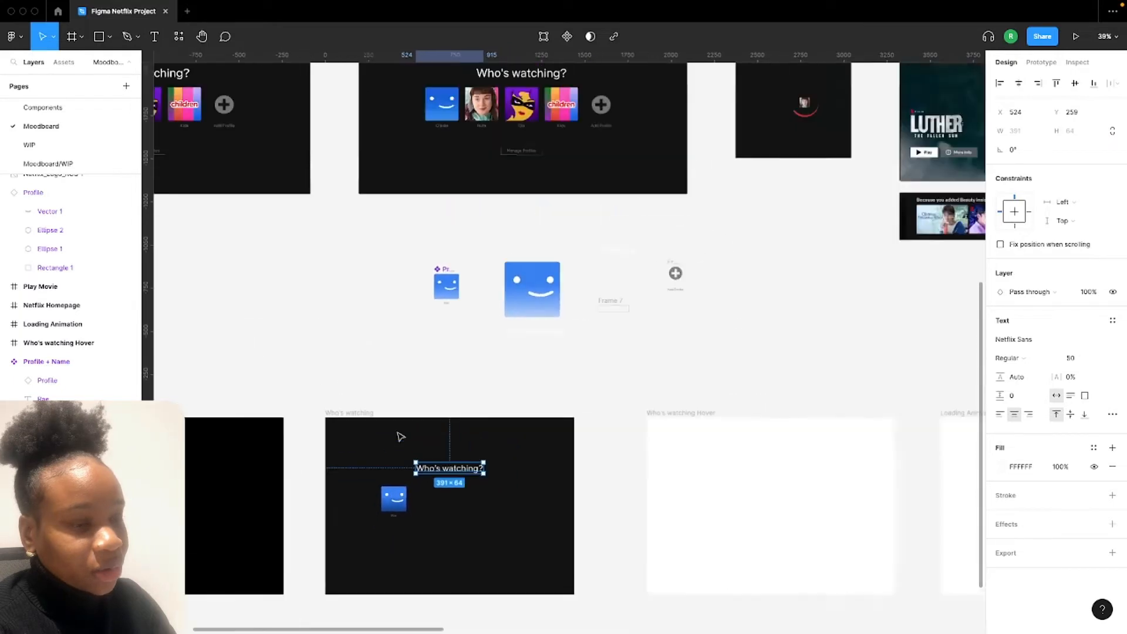
scroll(397, 435, "right", 3)
scroll(397, 435, "down", 2)
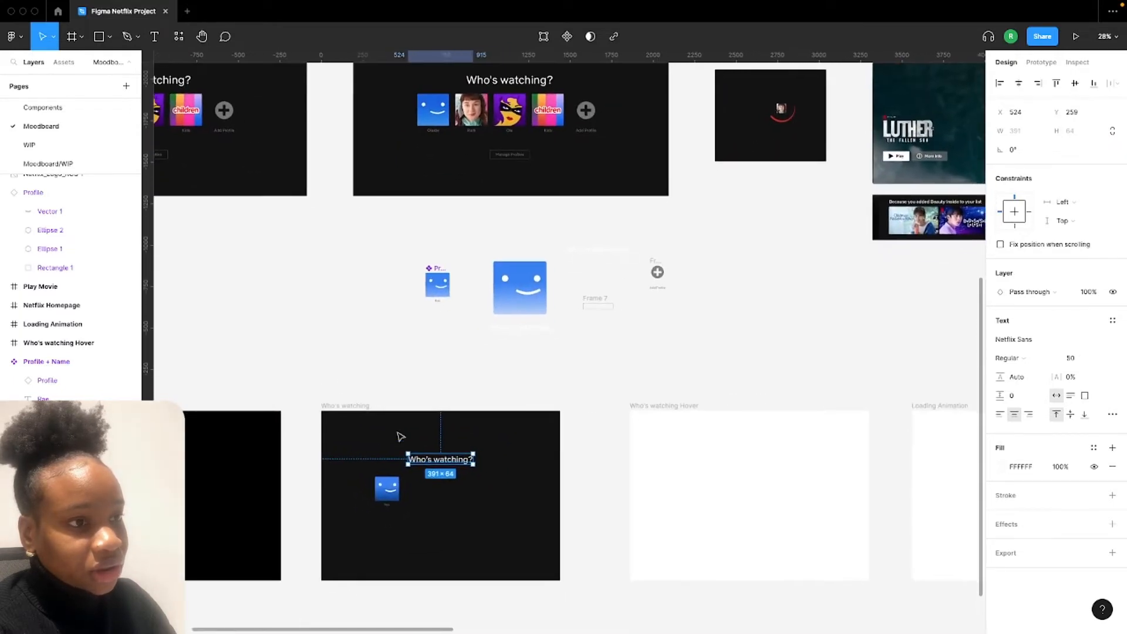
Duplicate the profile tile three times to form a row of four beneath the heading, following the reference screen
left_click(351, 470)
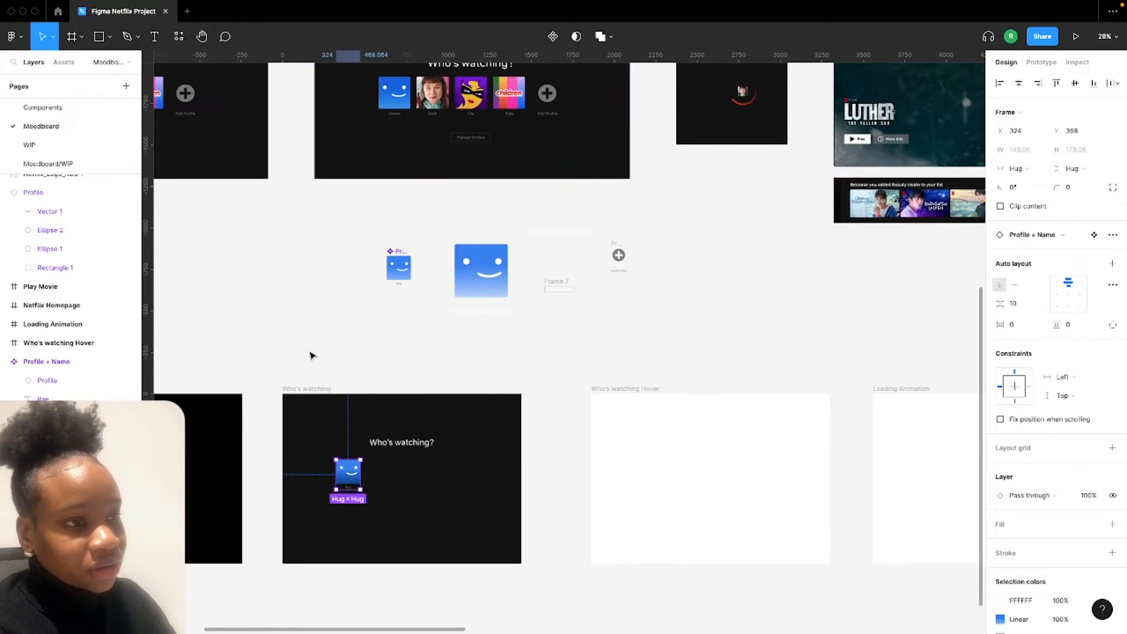
scroll(519, 101, "up", 8)
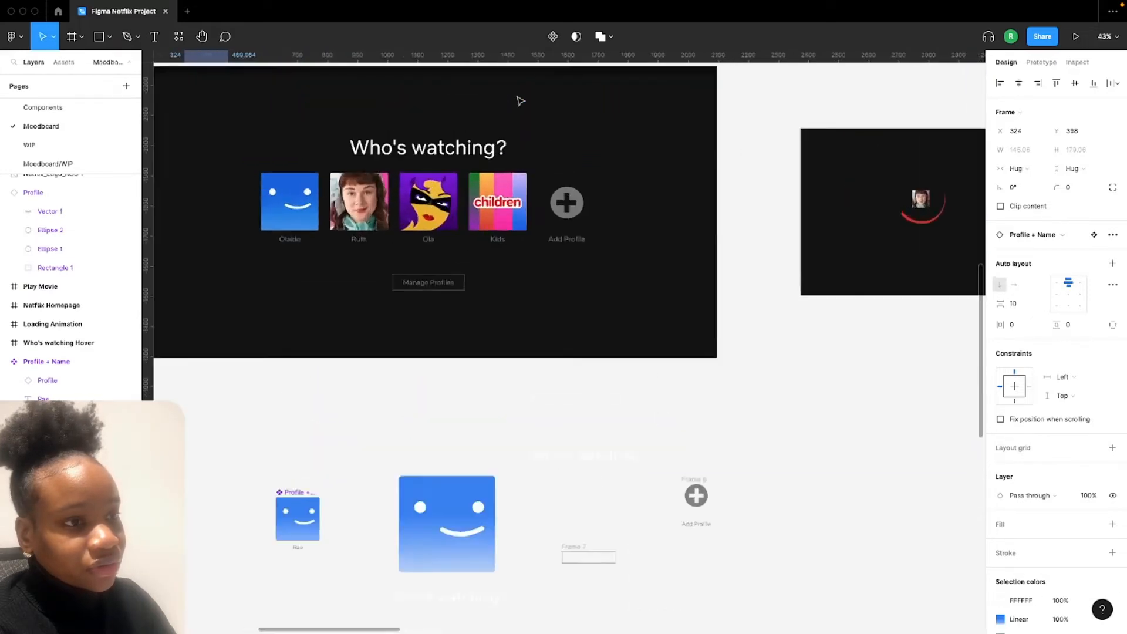
scroll(520, 101, "down", 8)
scroll(443, 370, "down", 2)
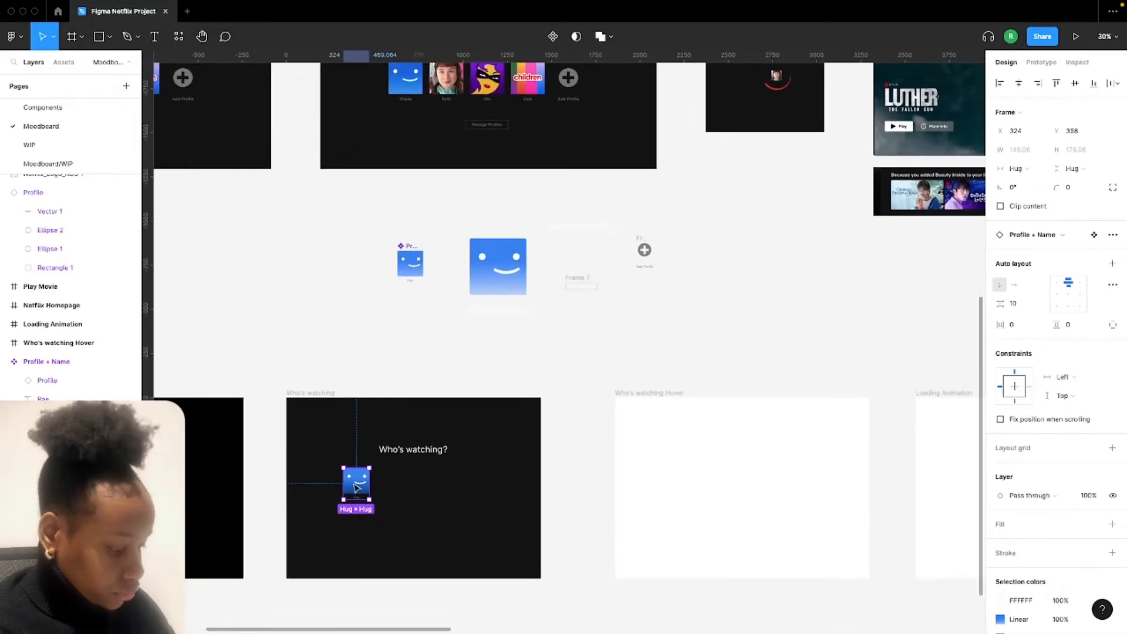
left_click_drag(359, 486, 384, 485)
left_click_drag(387, 484, 452, 485)
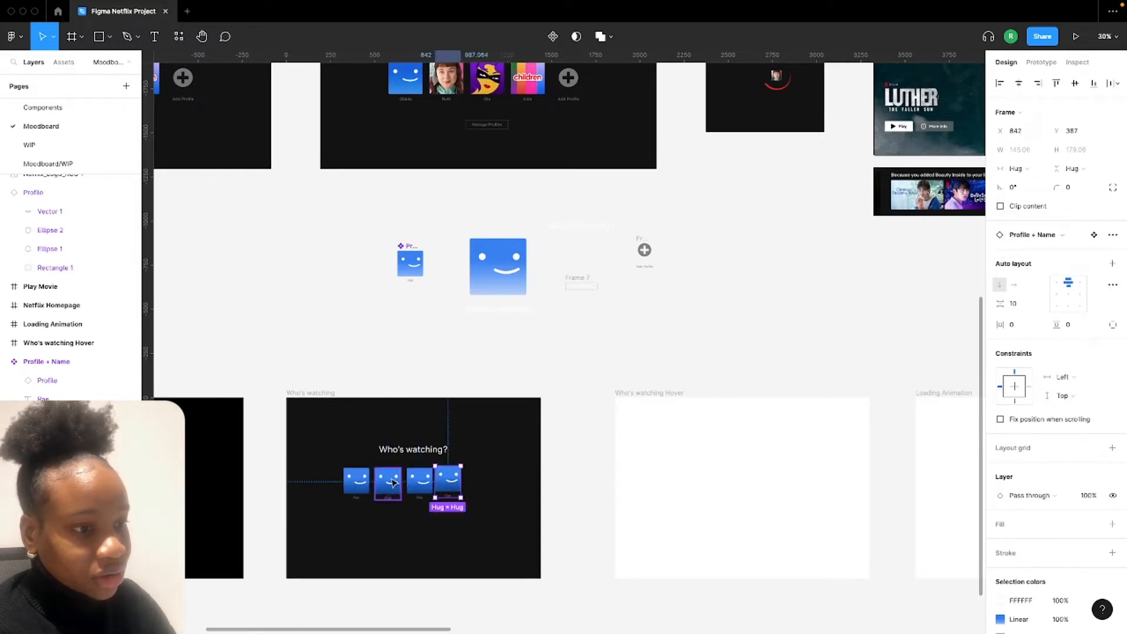
Set the first gradient stop of the second profile tile to yellow FEB600 from the document colors
scroll(390, 476, "up", 3)
left_click(393, 480)
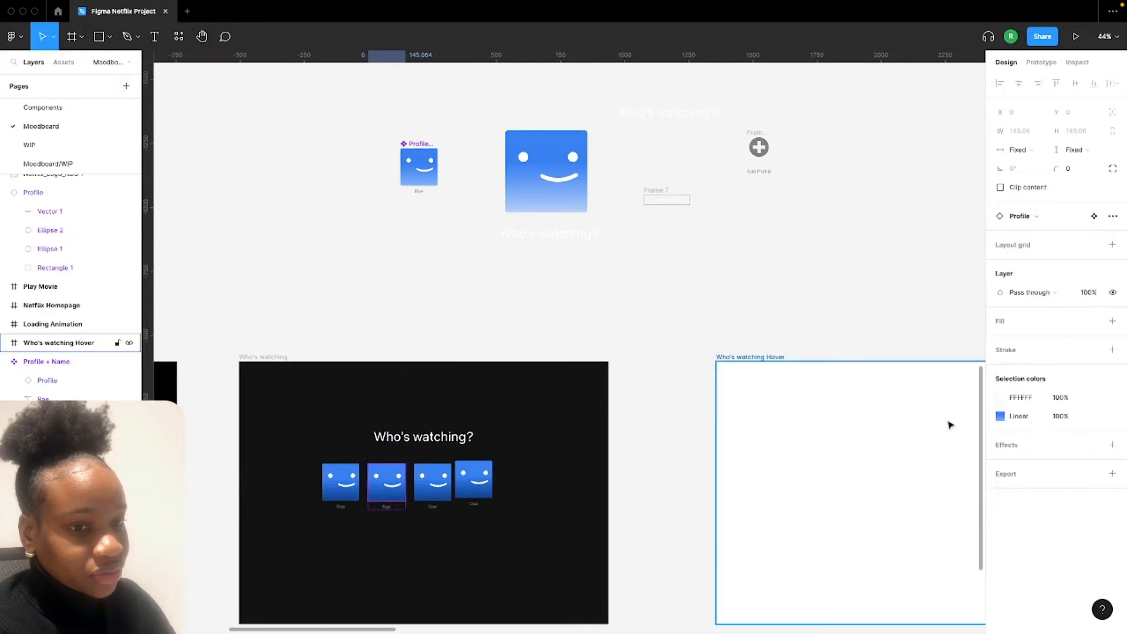
scroll(630, 486, "down", 1)
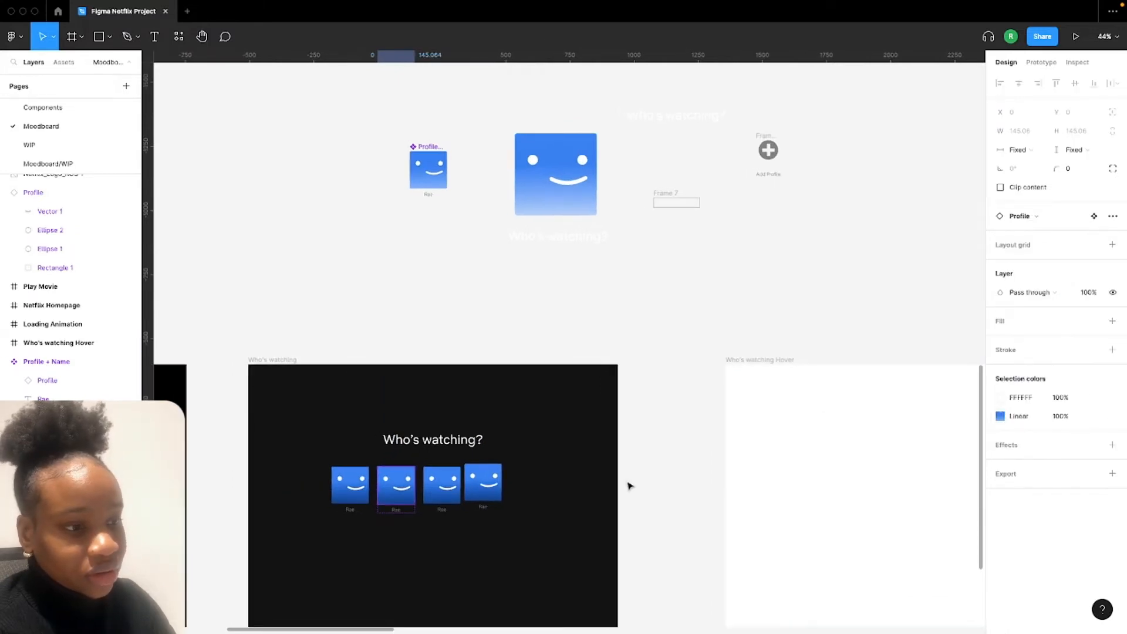
left_click(1000, 417)
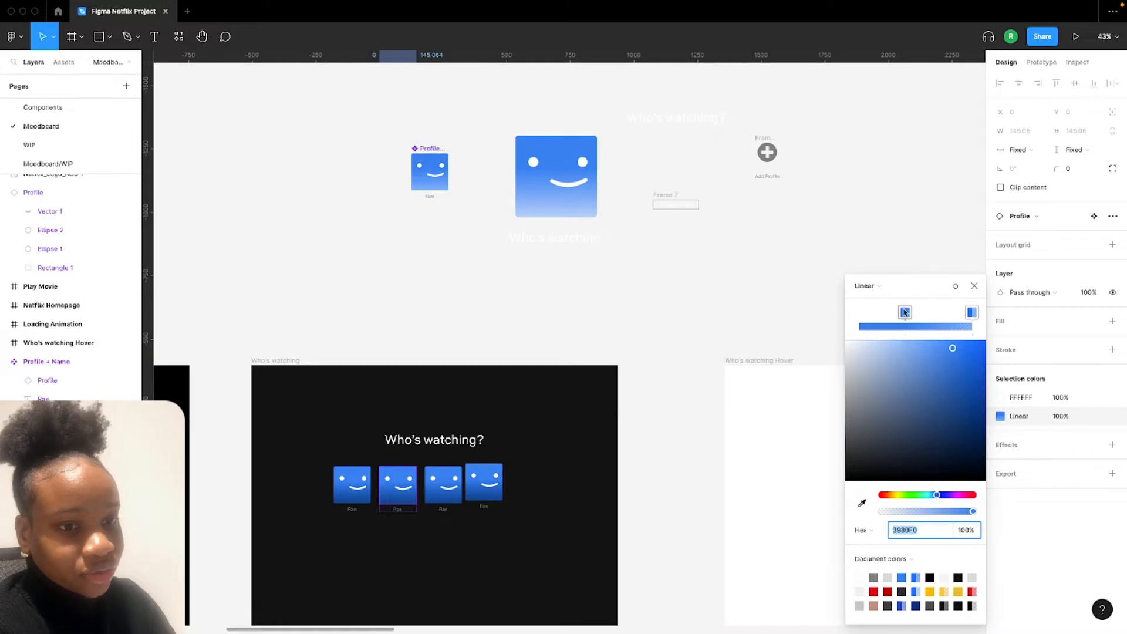
left_click(904, 312)
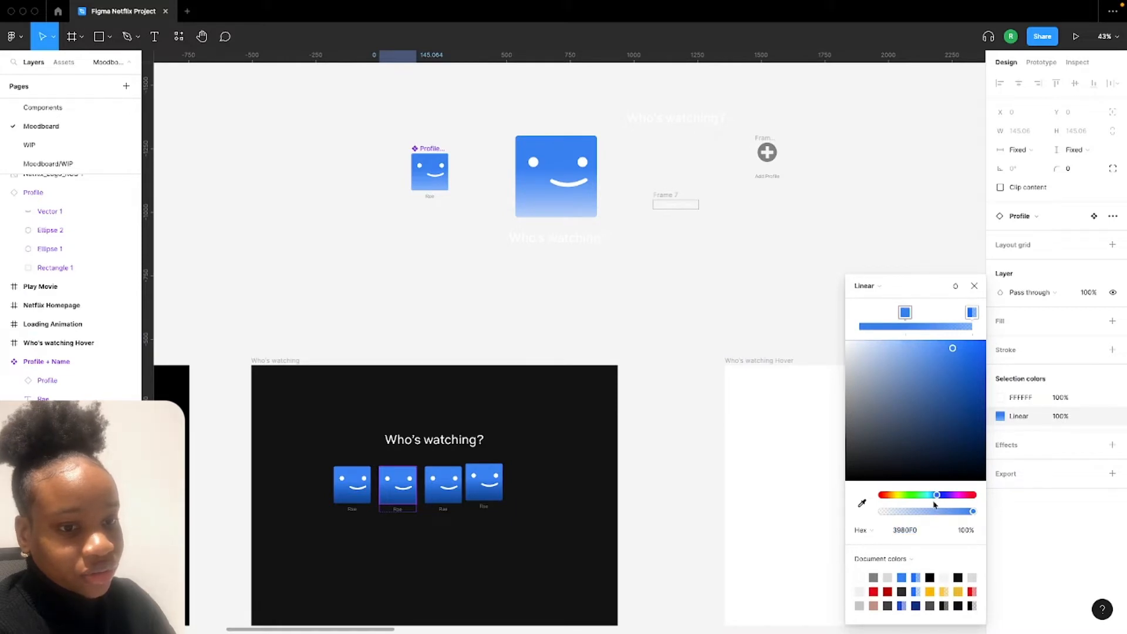
left_click(939, 589)
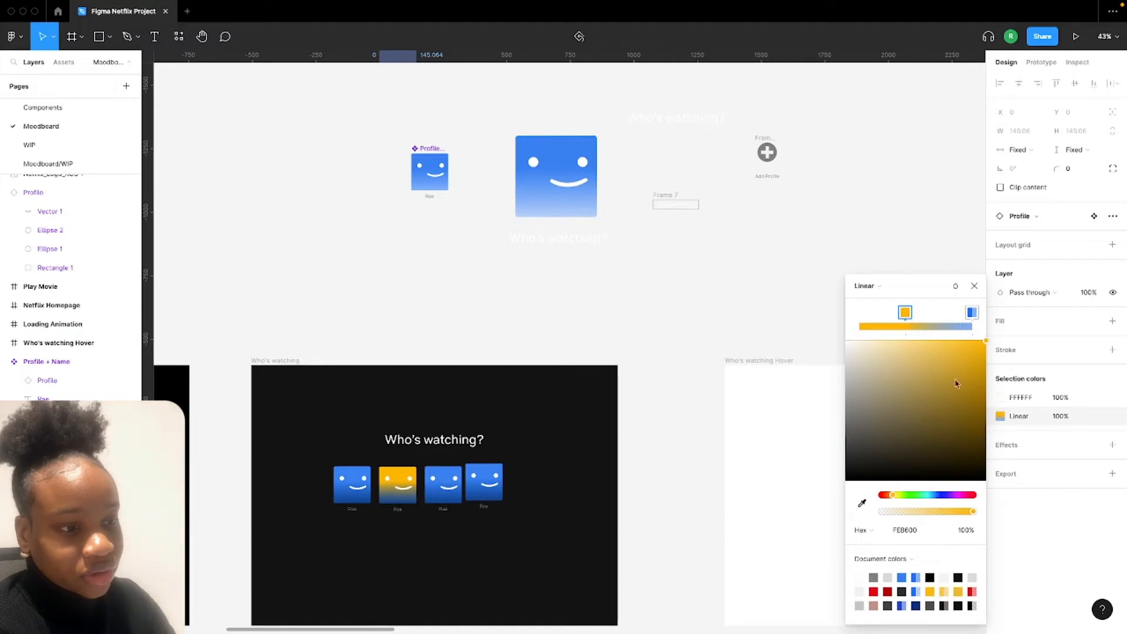
Set the end gradient stop of the second profile tile to light yellow FFDA7A at 100% opacity
left_click(971, 313)
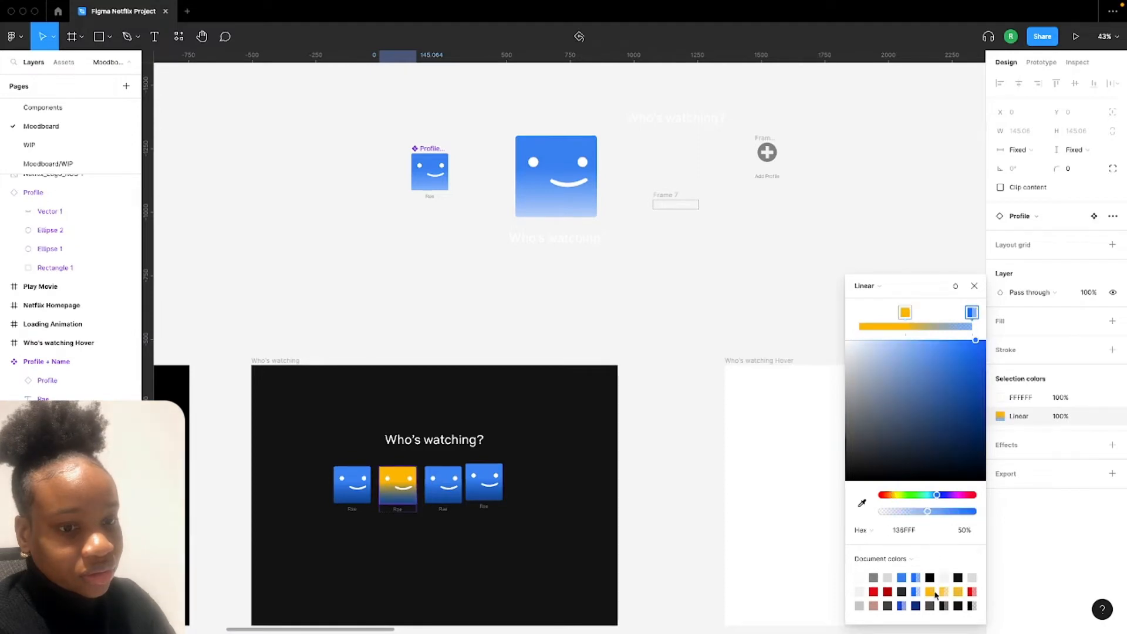
left_click(944, 590)
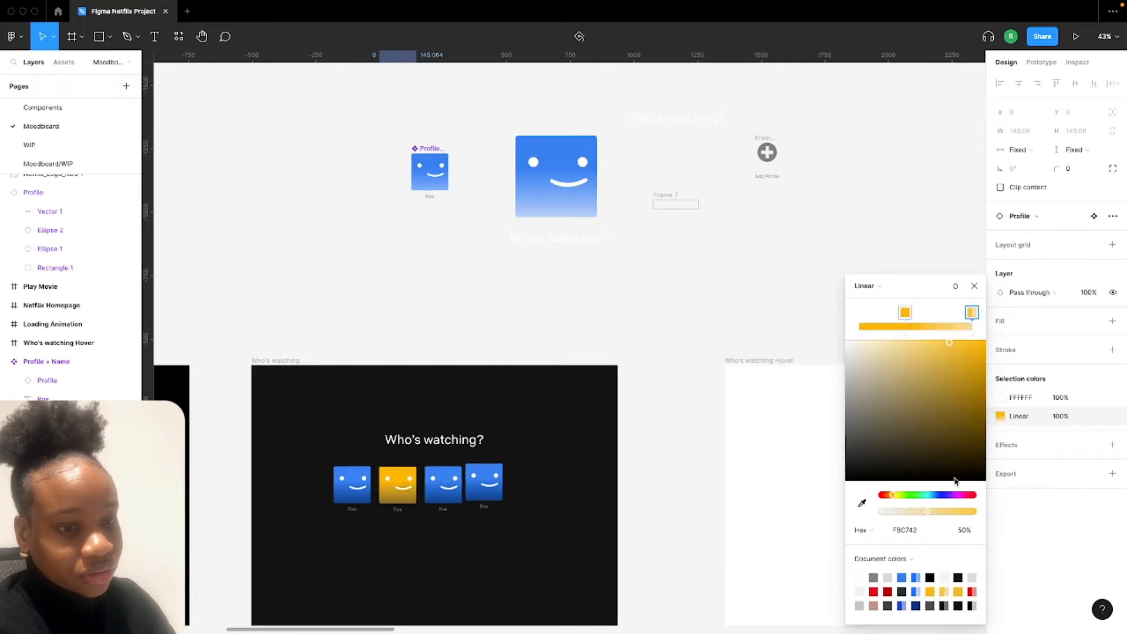
left_click(961, 590)
left_click_drag(958, 353, 919, 347)
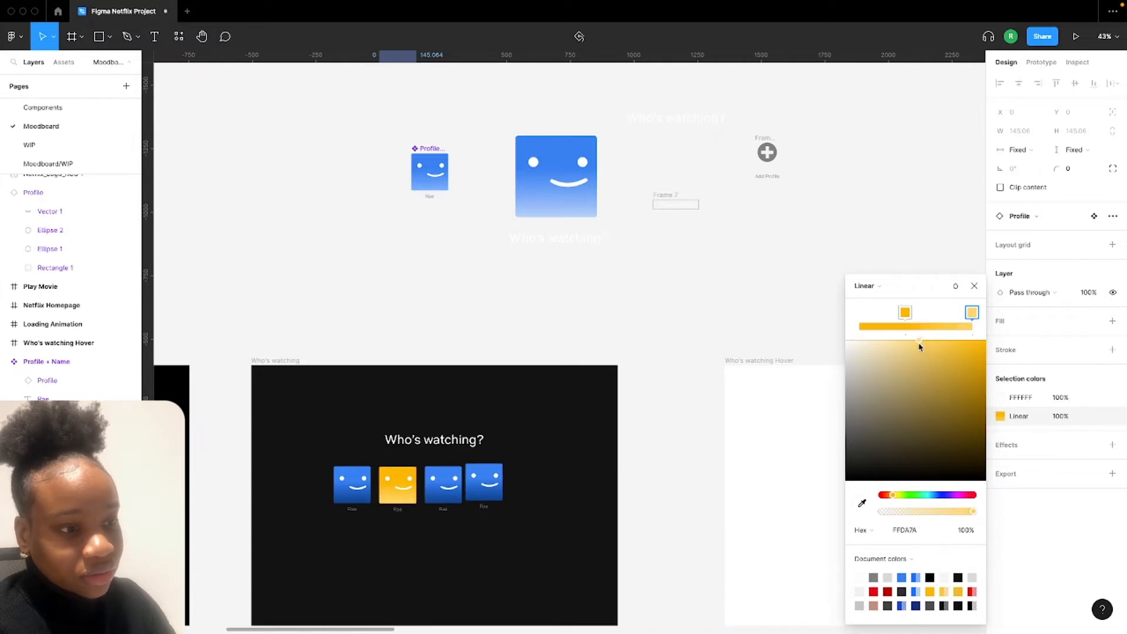
Set the first gradient stop of the third profile tile to red B01417, sampled from the masked avatar's lips in the reference screen
left_click(467, 494)
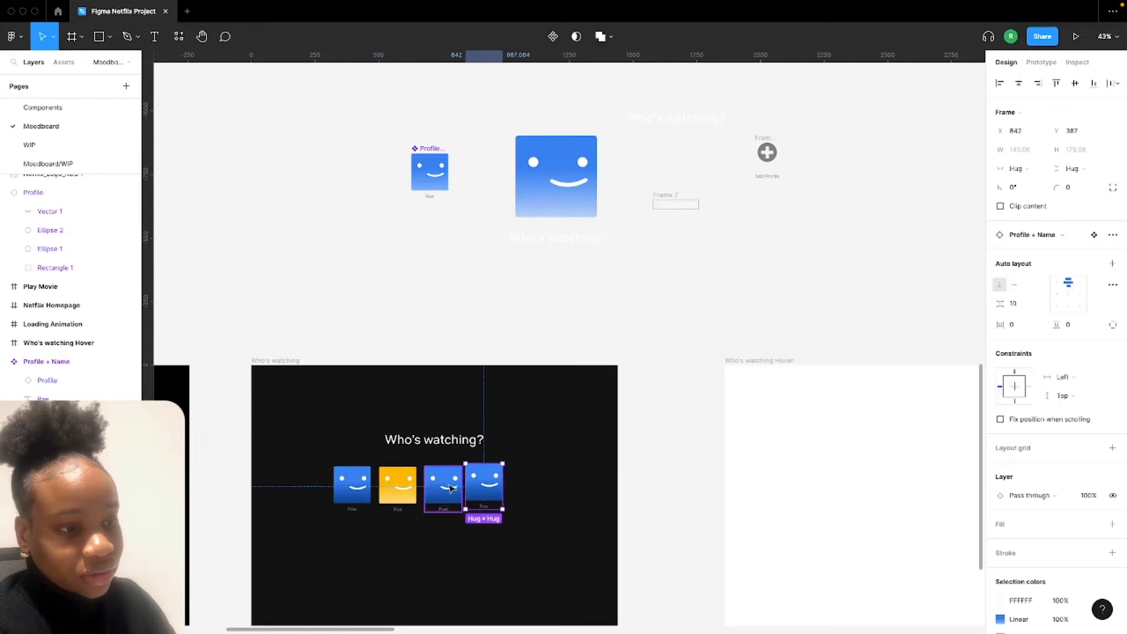
scroll(706, 451, "up", 5)
scroll(706, 450, "down", 5)
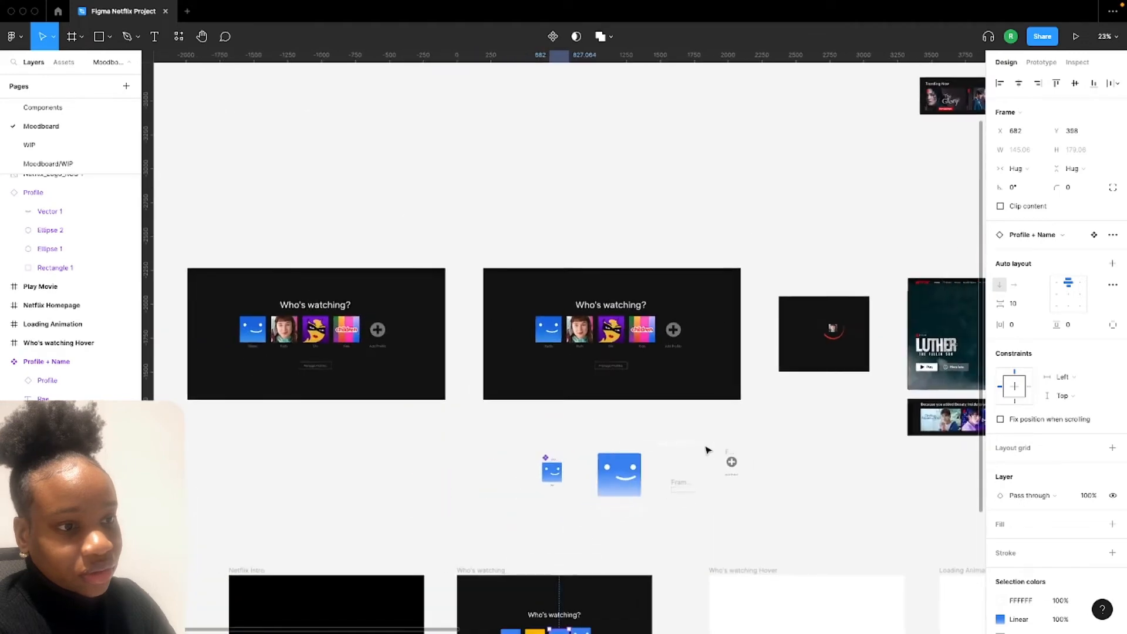
scroll(707, 450, "down", 3)
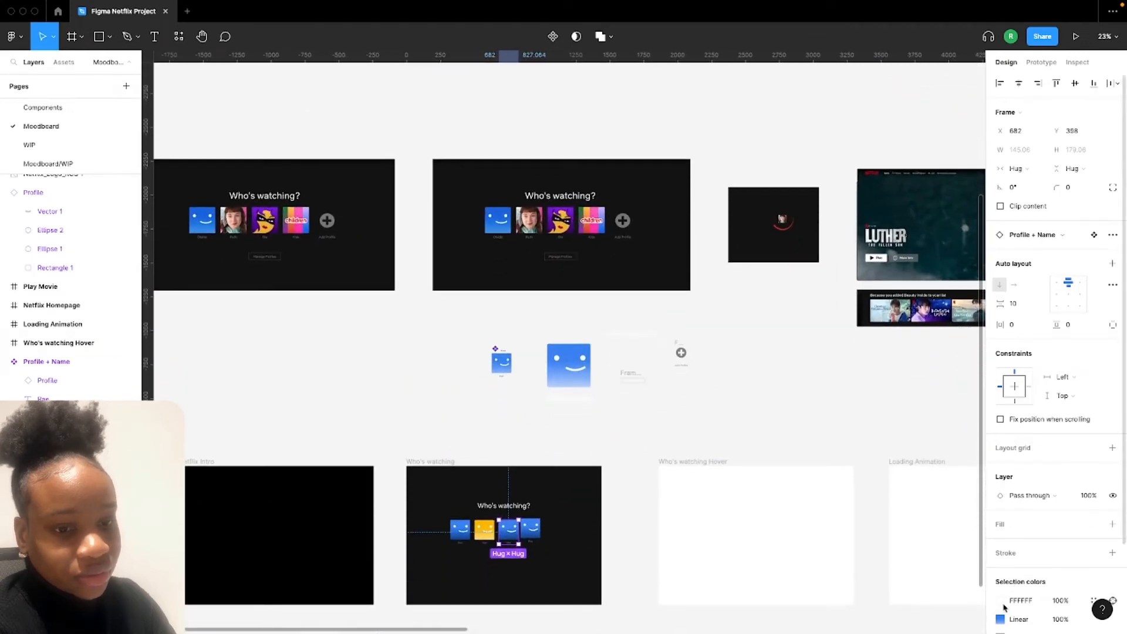
left_click(1000, 619)
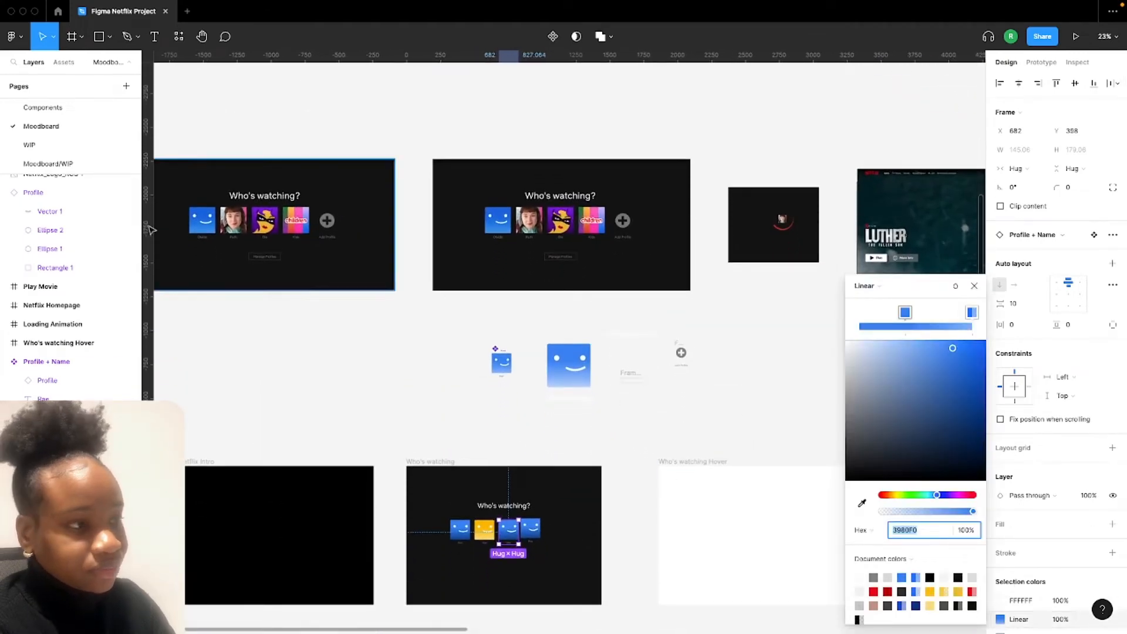
left_click(266, 276)
scroll(1026, 520, "down", 2)
left_click(1000, 556)
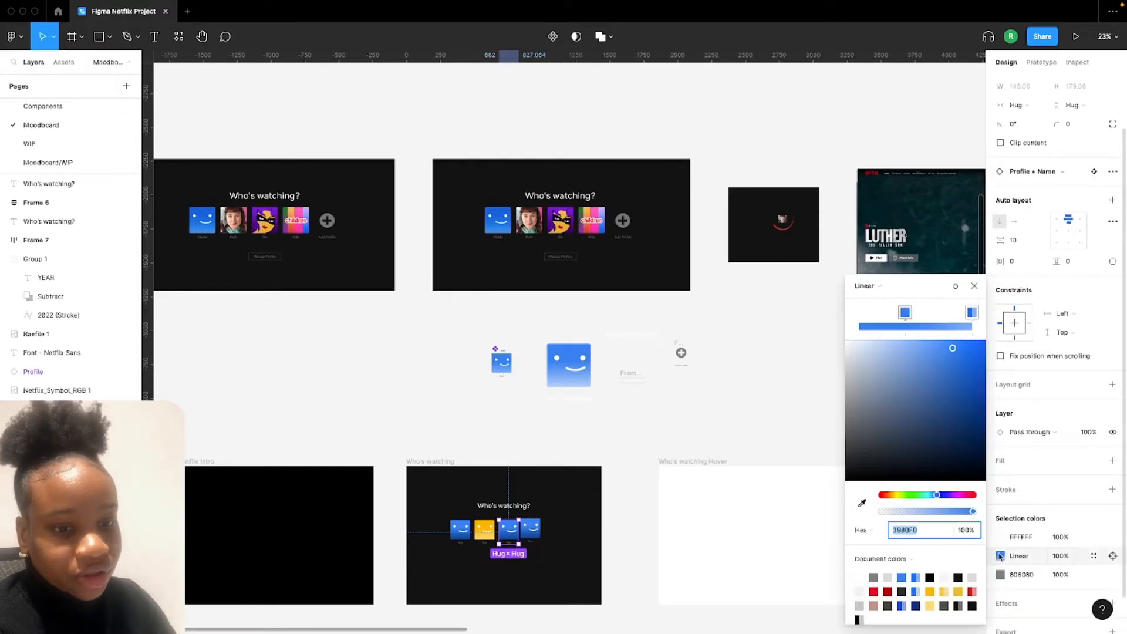
left_click(862, 503)
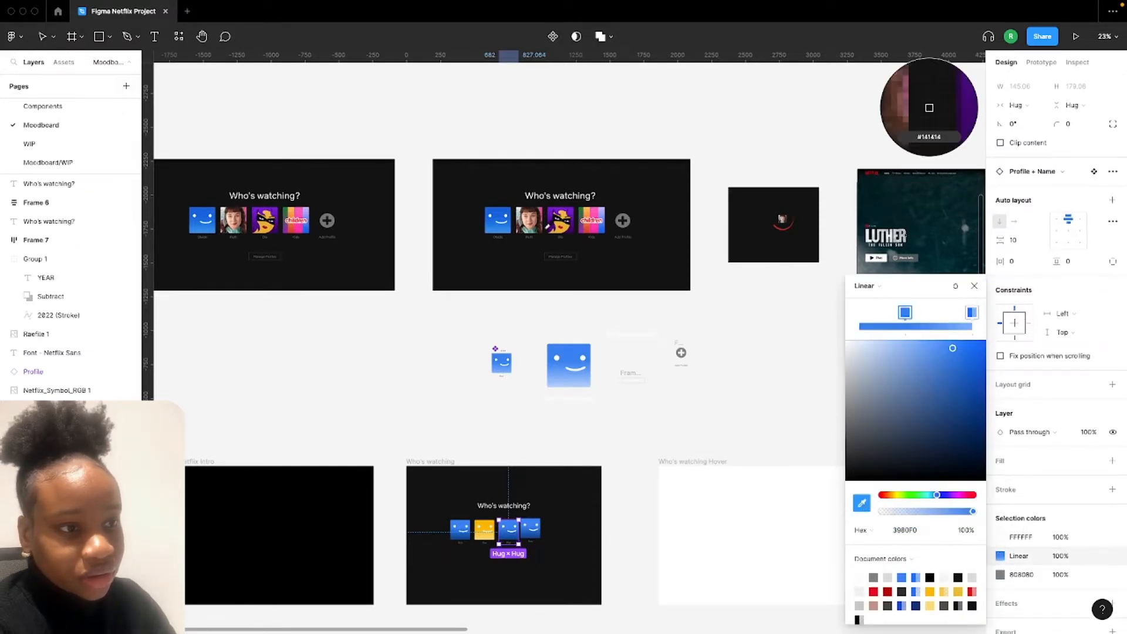
scroll(546, 225, "up", 5)
scroll(546, 225, "up", 3)
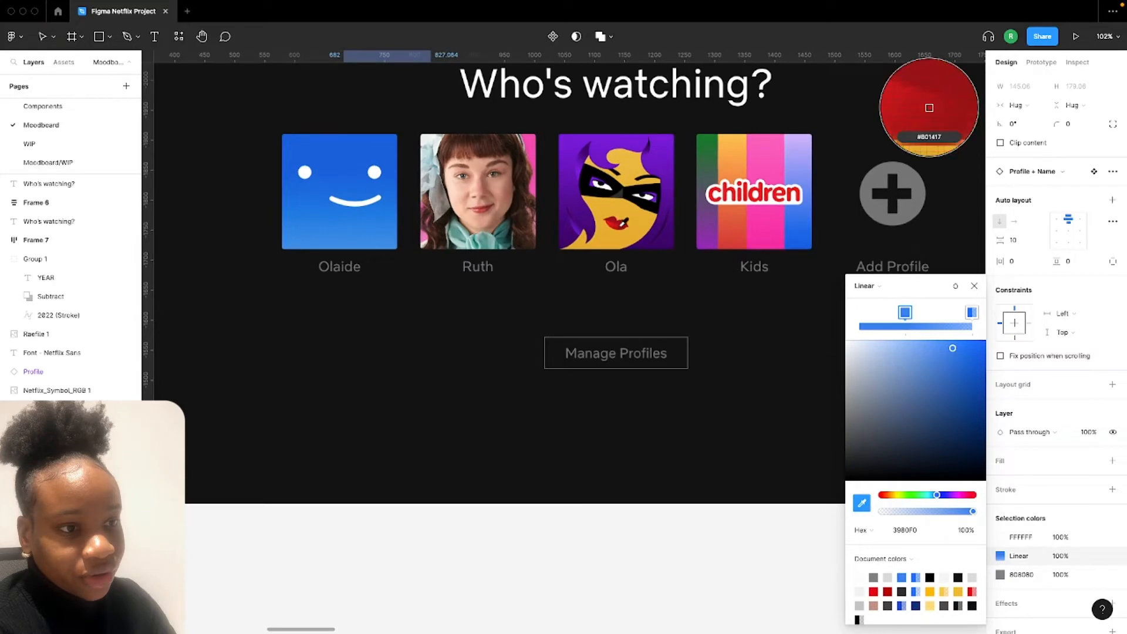
left_click(621, 229)
scroll(581, 434, "down", 5)
scroll(581, 433, "down", 2)
scroll(581, 434, "up", 4)
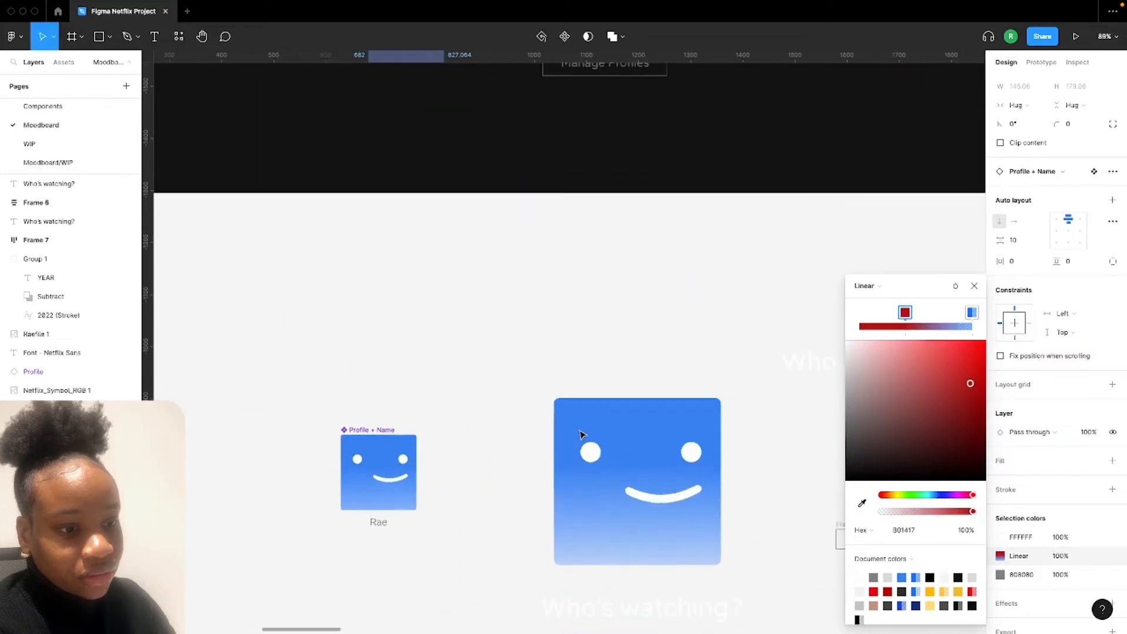
scroll(581, 434, "down", 6)
scroll(581, 434, "down", 4)
scroll(581, 432, "up", 3)
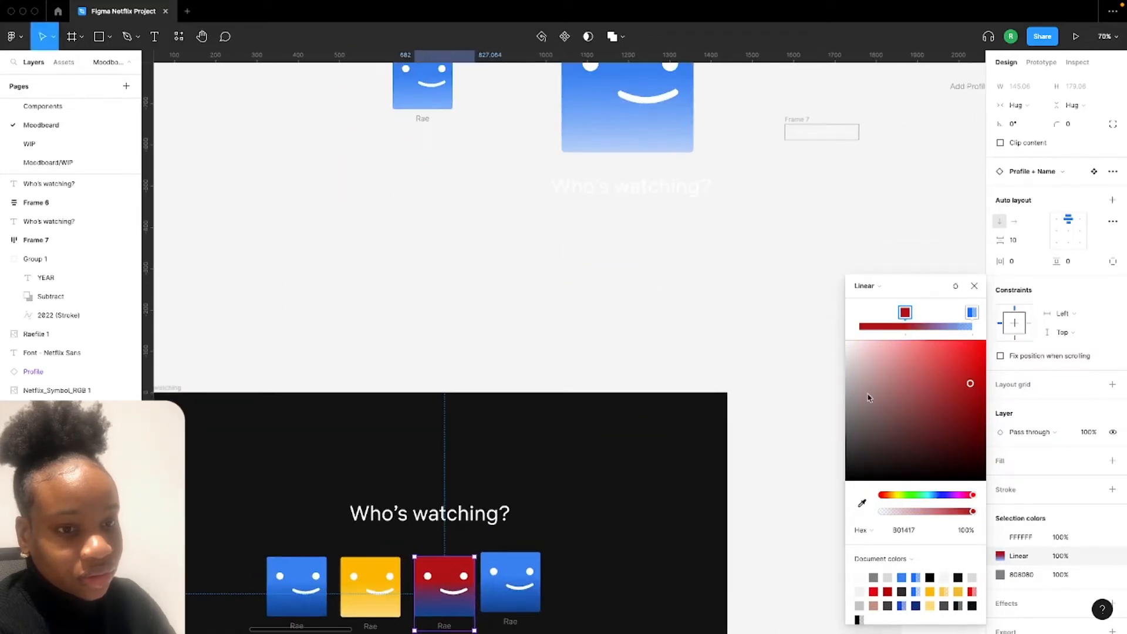
Set the end gradient stop of the third profile tile to dark red 9E0008, starting from the document's Netflix red at 50% opacity
left_click(970, 312)
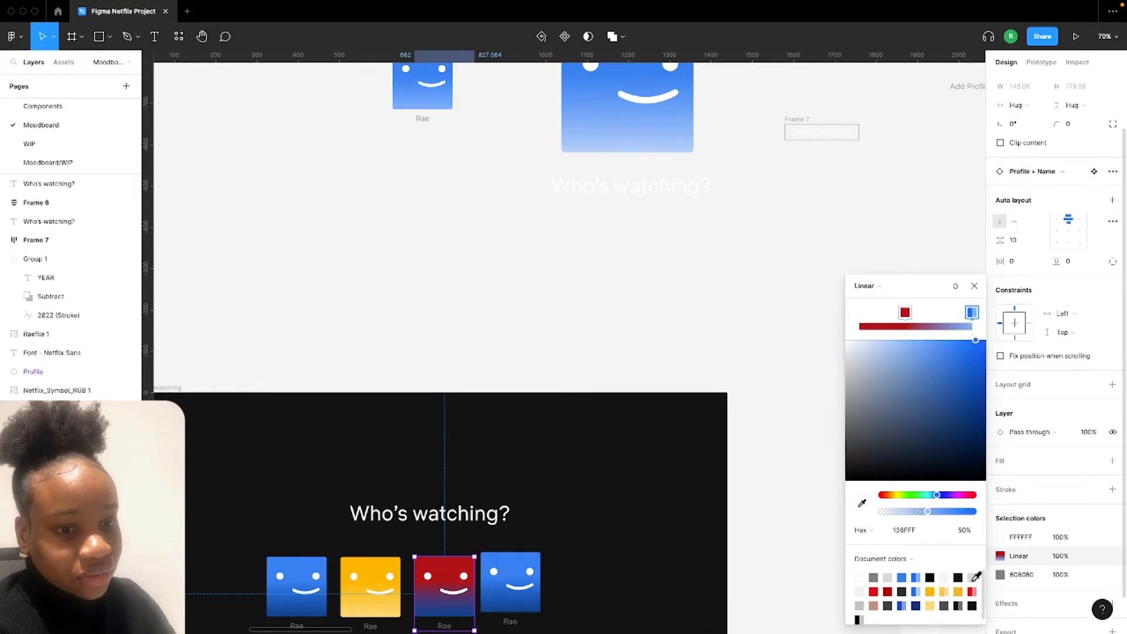
left_click(972, 591)
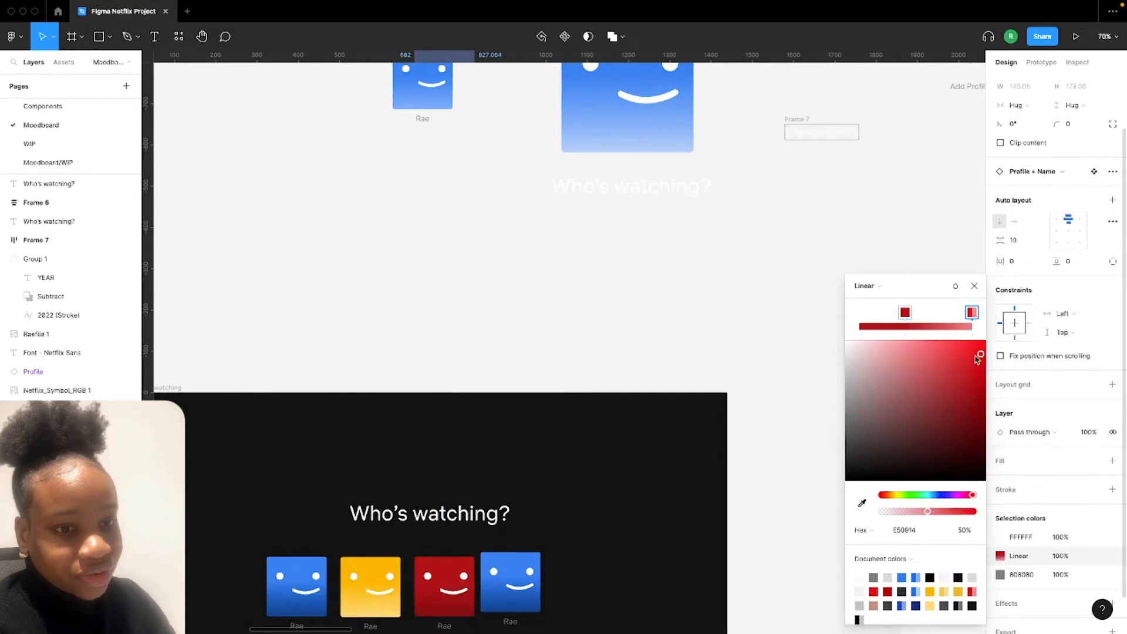
left_click_drag(980, 355, 987, 399)
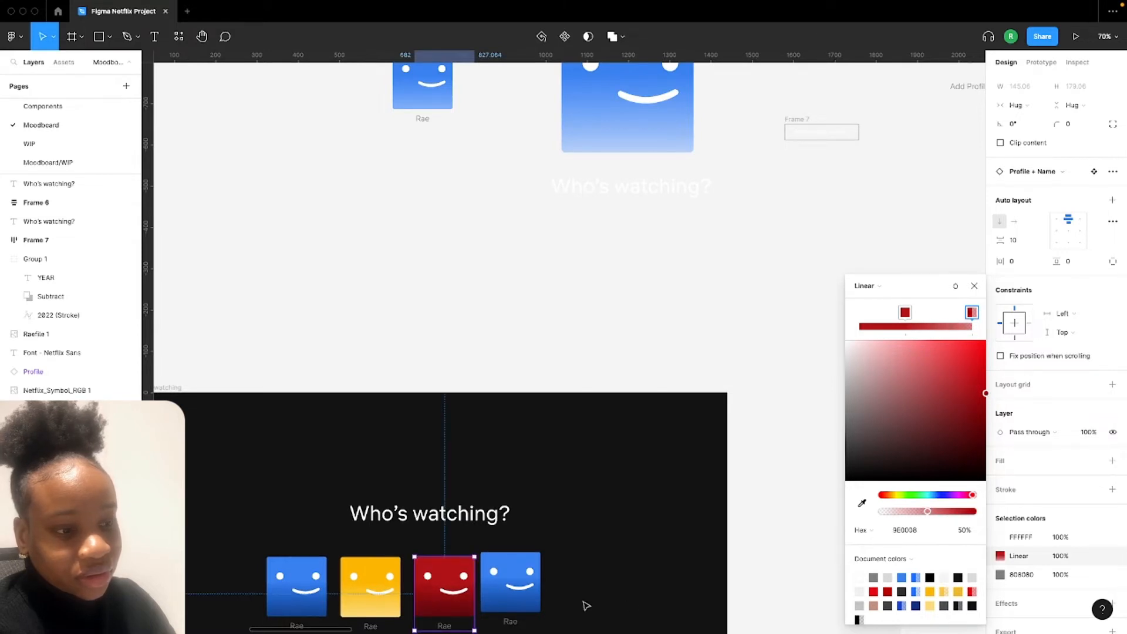
Change the end gradient stop of the second profile tile to dark yellow AC7C00
left_click(371, 587)
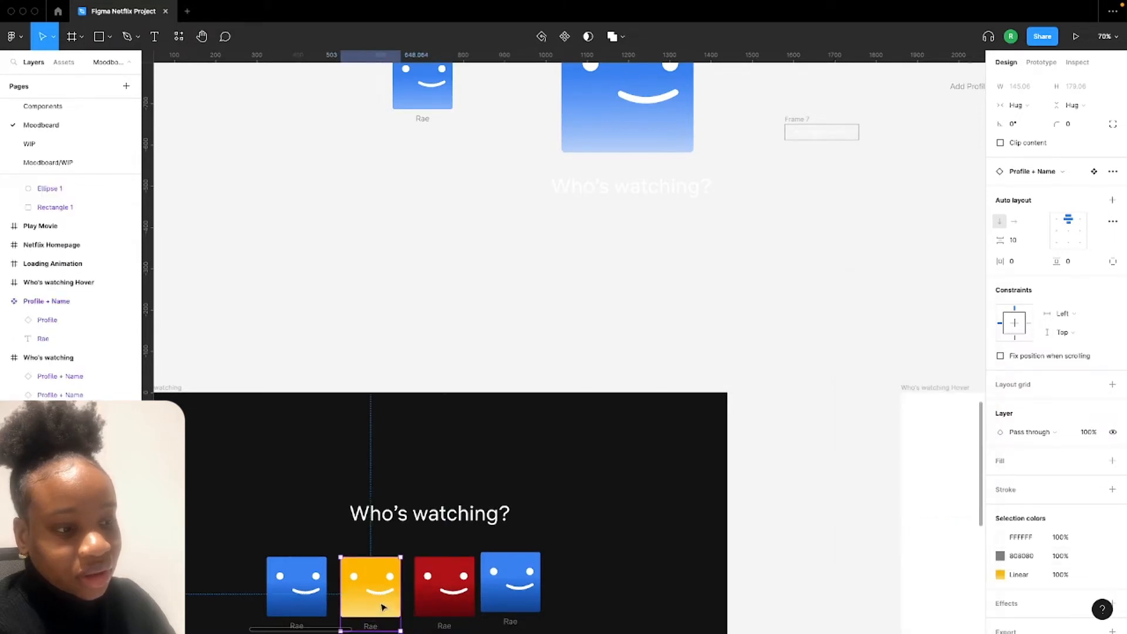
left_click(999, 574)
left_click(971, 314)
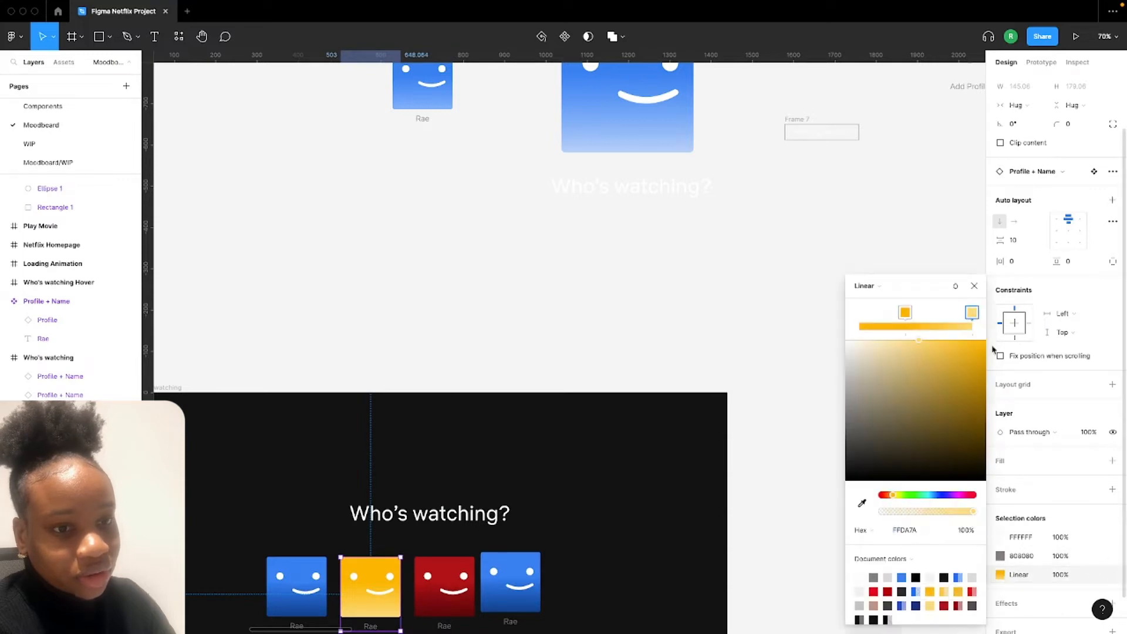
left_click_drag(921, 343, 995, 392)
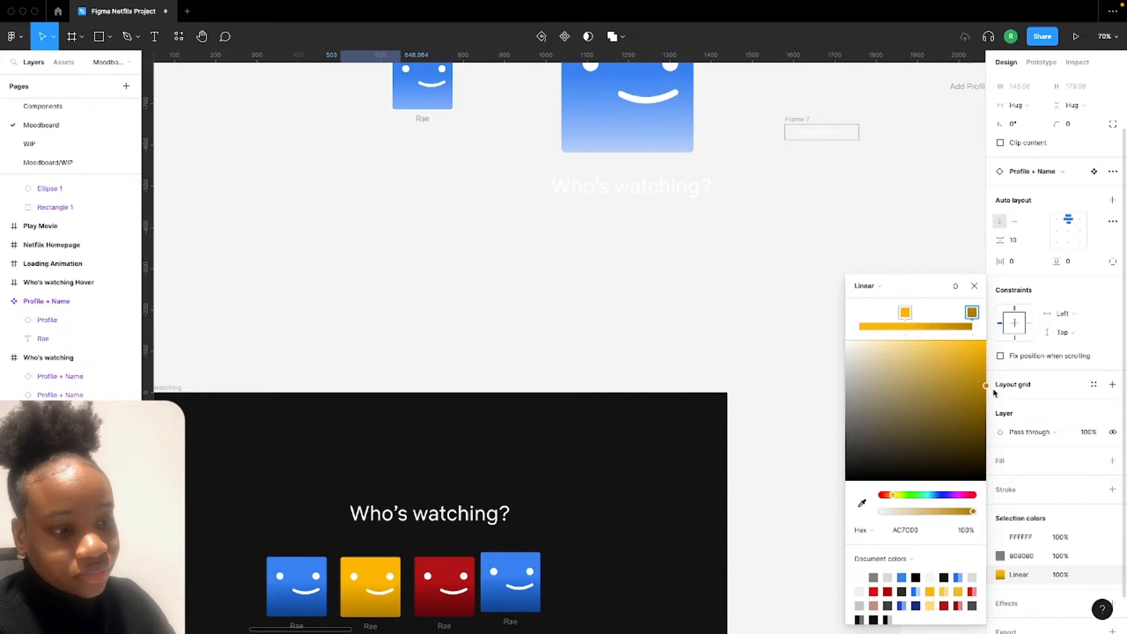
left_click(975, 287)
Draw a row of four separate vertical rectangles, each 44 × 220, on the empty canvas above the Who's watching reference screen
scroll(573, 538, "down", 5)
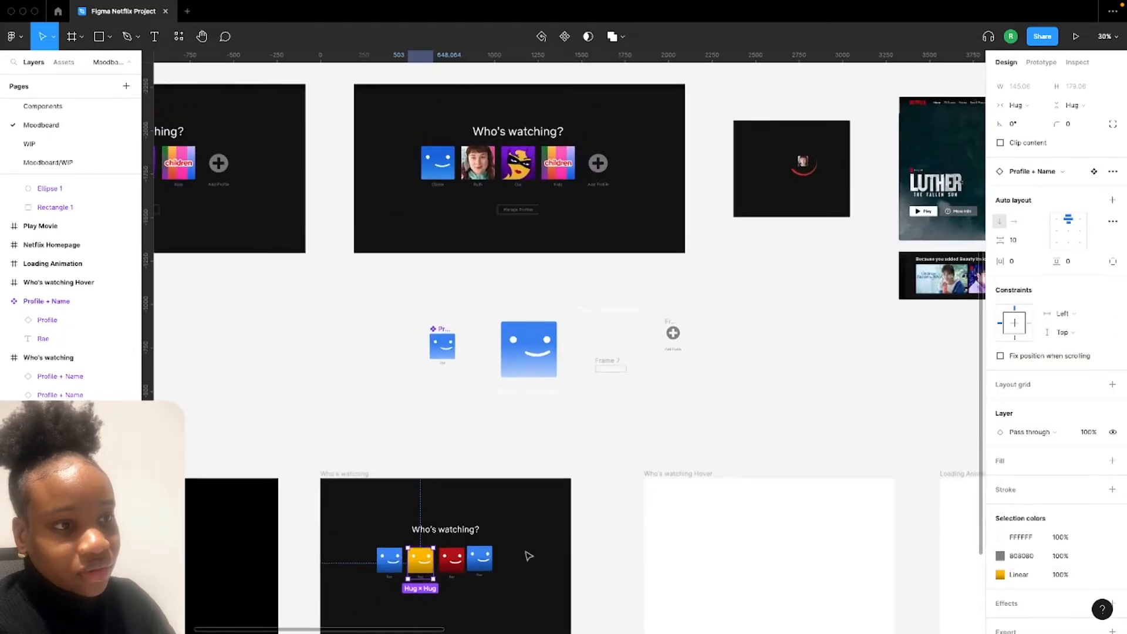
scroll(573, 538, "up", 3)
scroll(516, 558, "up", 5)
scroll(481, 569, "up", 5)
scroll(503, 528, "right", 3)
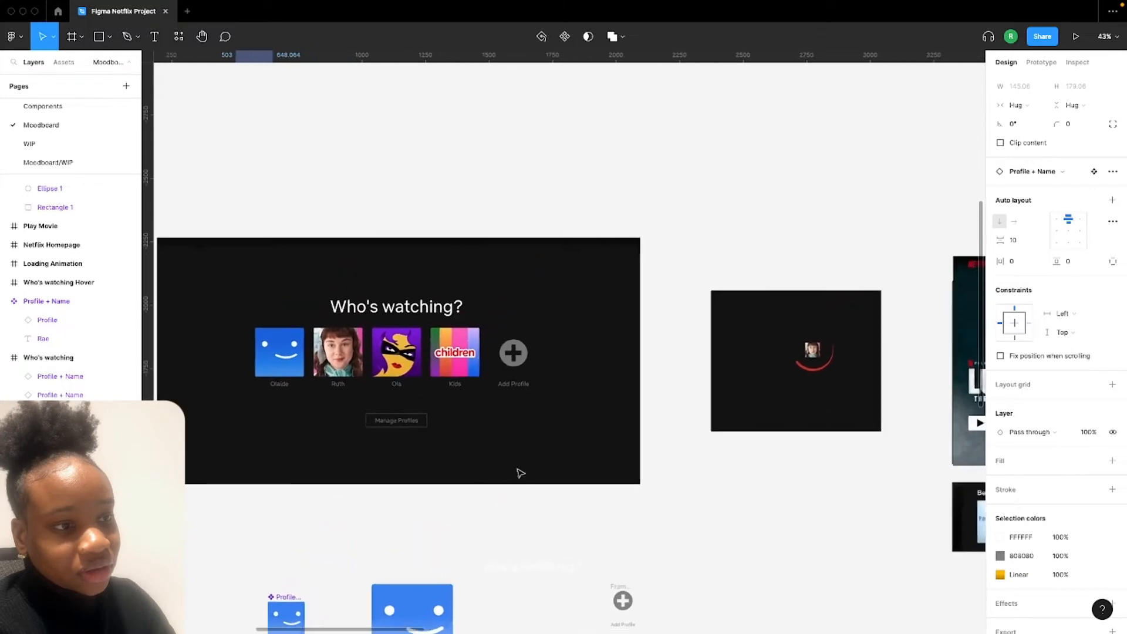
left_click(99, 37)
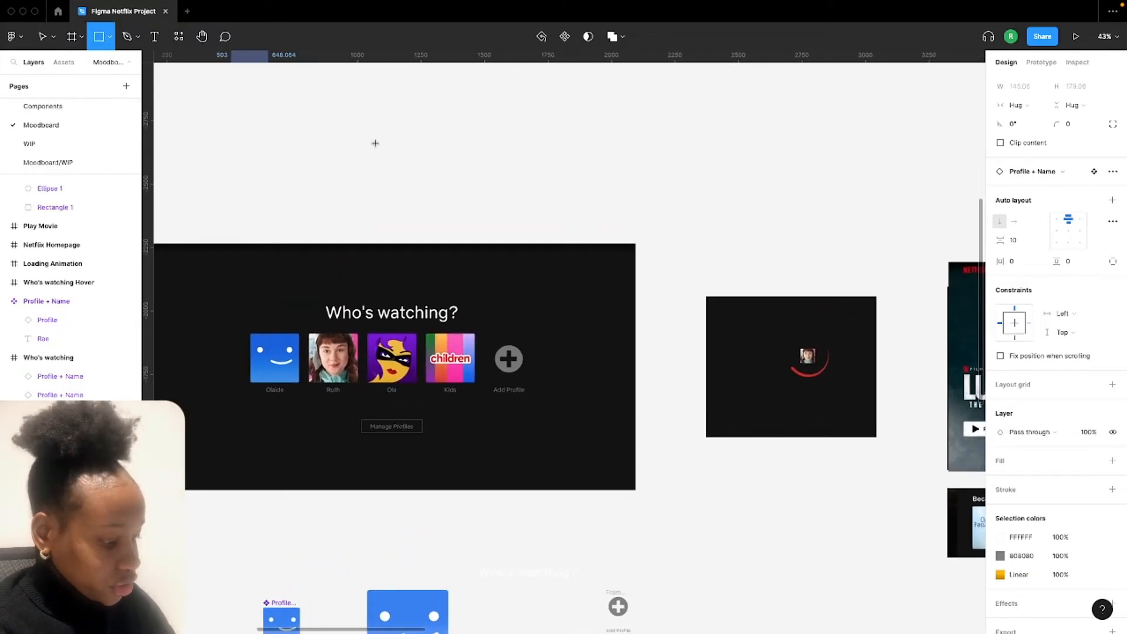
mouse_move(374, 121)
left_mouse_down()
mouse_move(417, 201)
mouse_move(390, 213)
mouse_move(390, 163)
mouse_move(425, 157)
left_mouse_up()
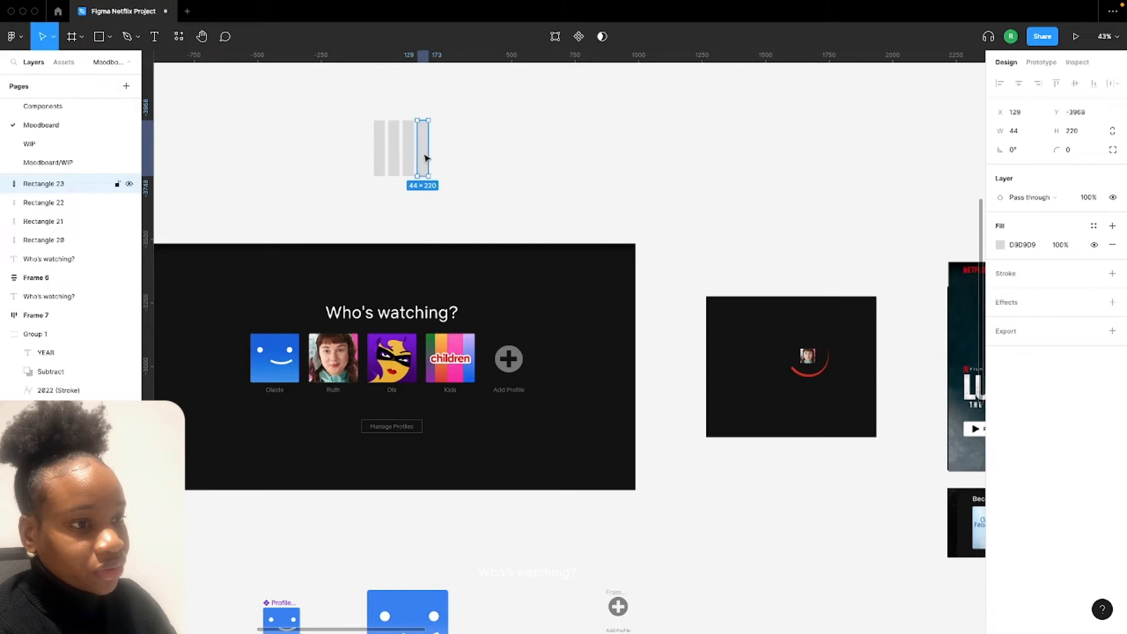
Widen the third vertical rectangle to about 57 by extending its edge toward the second one
scroll(404, 135, "up", 5)
scroll(404, 135, "right", 3)
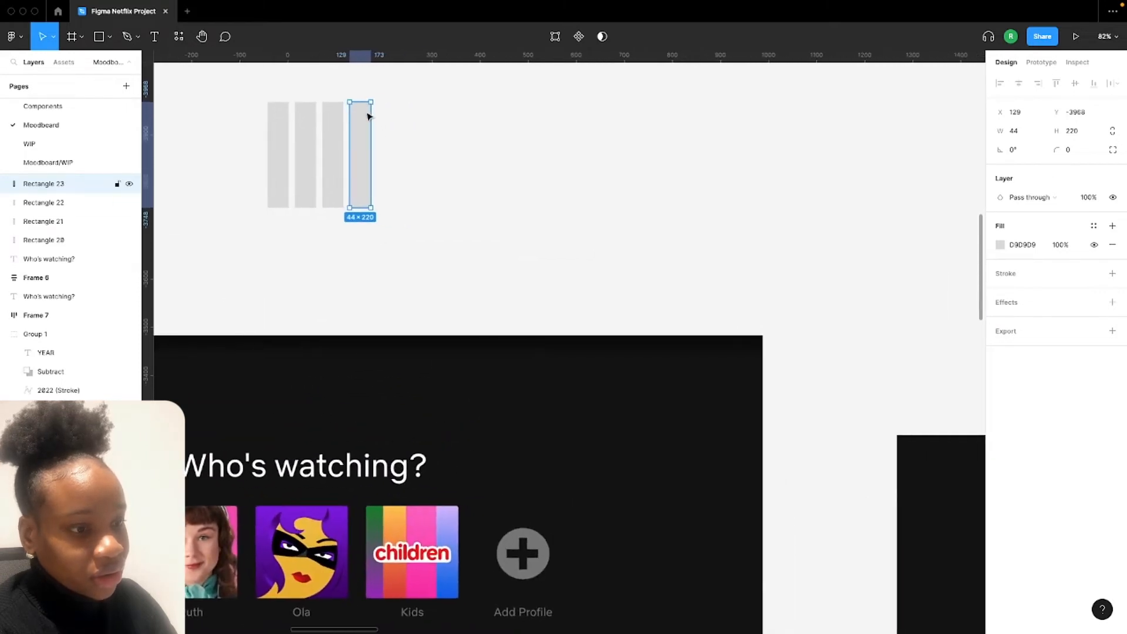
left_click(342, 135)
left_click_drag(344, 132, 326, 138)
Distribute the horizontal spacing evenly between the four vertical rectangles
left_click_drag(230, 93, 425, 201)
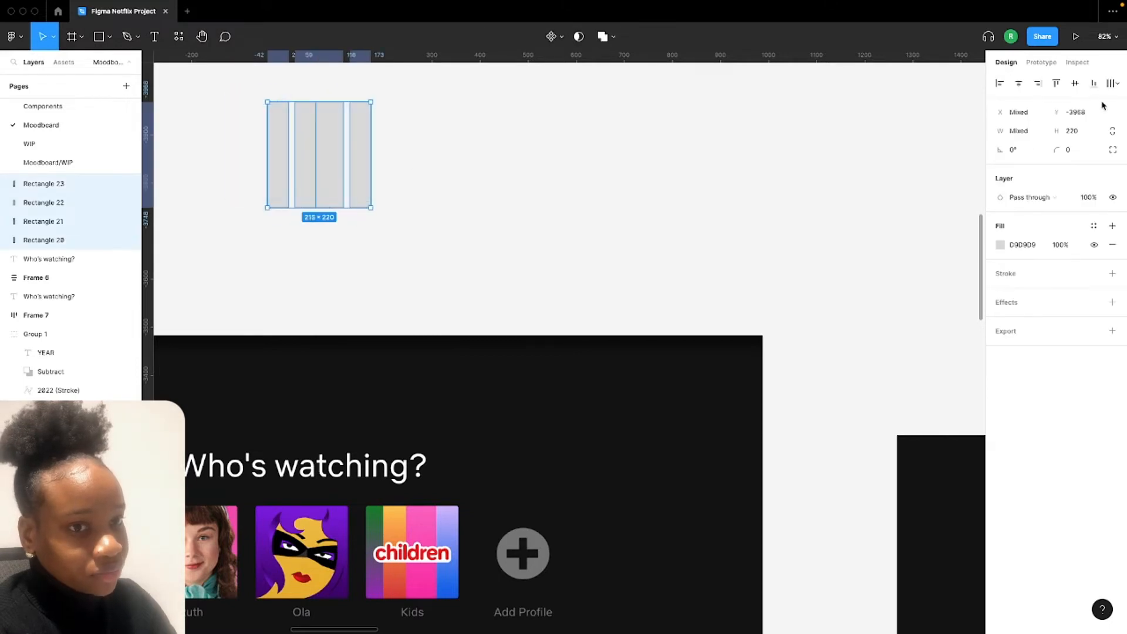
left_click(1114, 83)
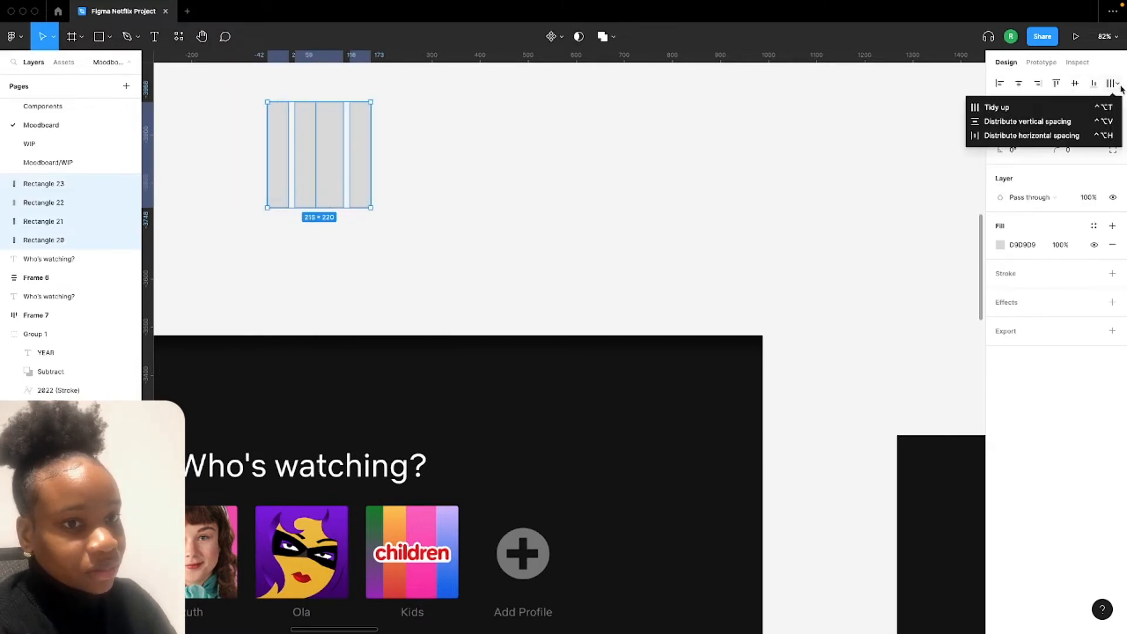
left_click(1045, 136)
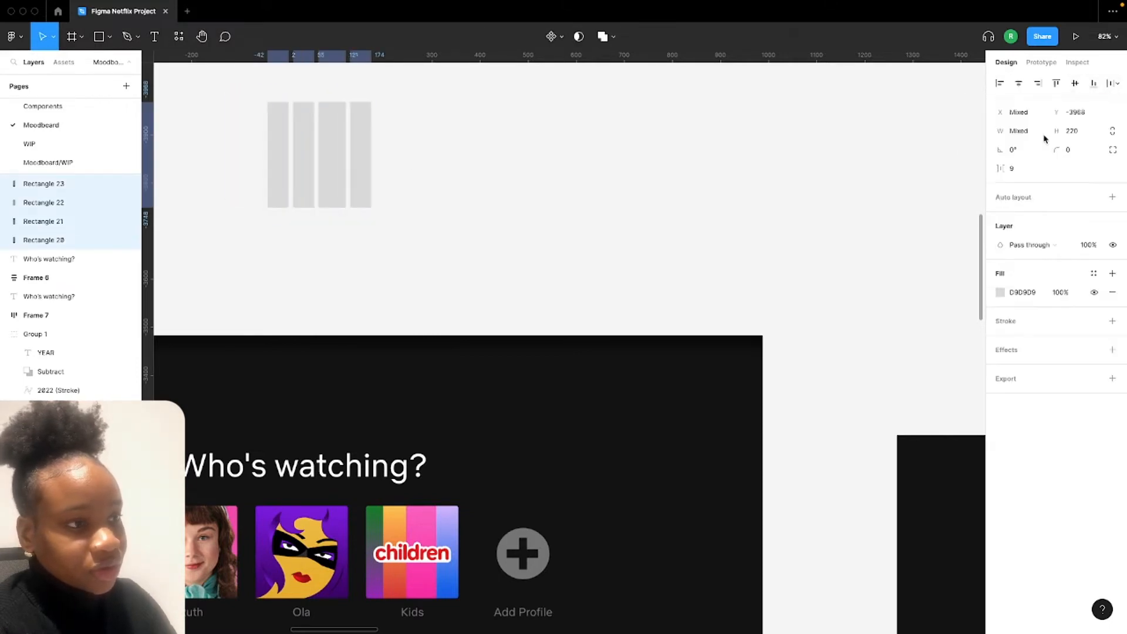
left_click(684, 228)
Fill the fourth rectangle with blue 6687EF, sampled from the rightmost stripe of the Kids avatar in the reference screen
scroll(557, 223, "down", 1)
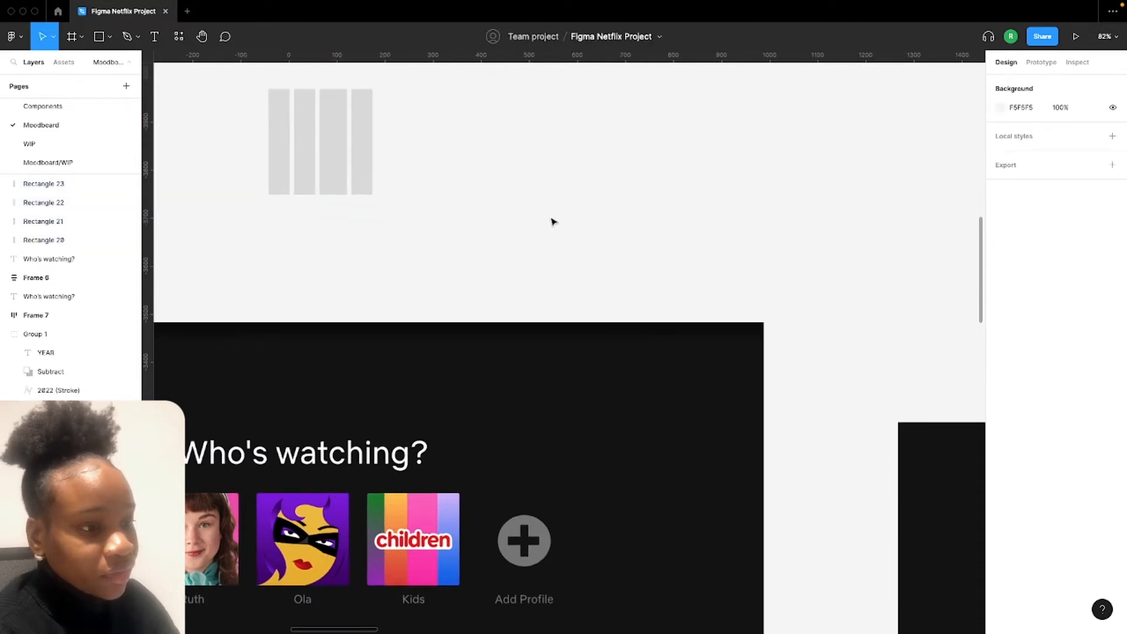
left_click(365, 161)
left_click(1000, 245)
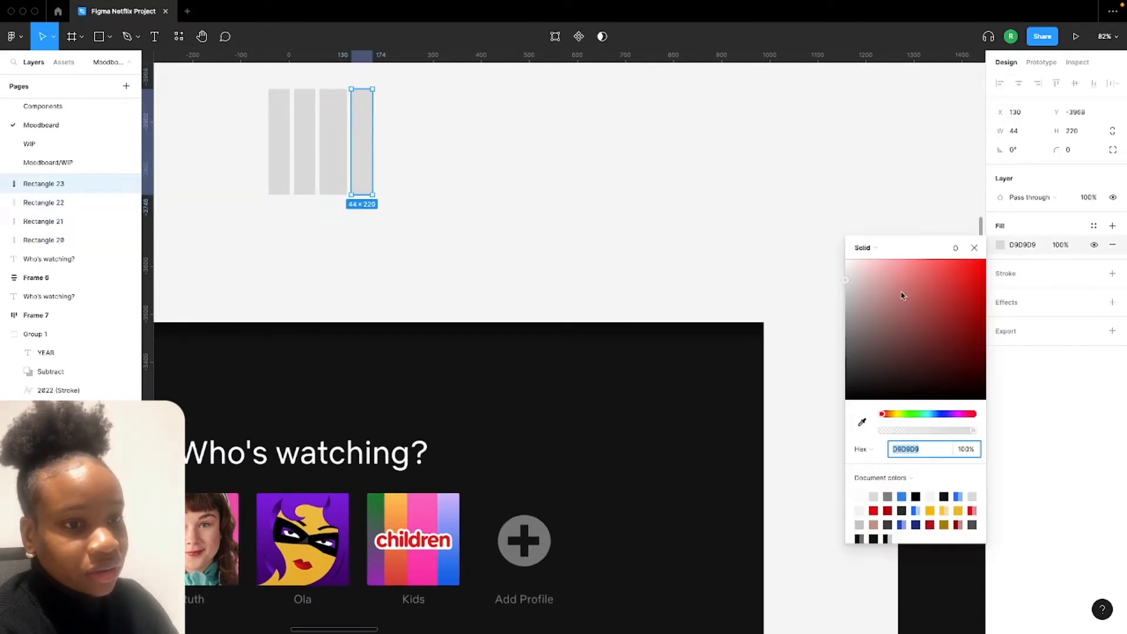
left_click(862, 422)
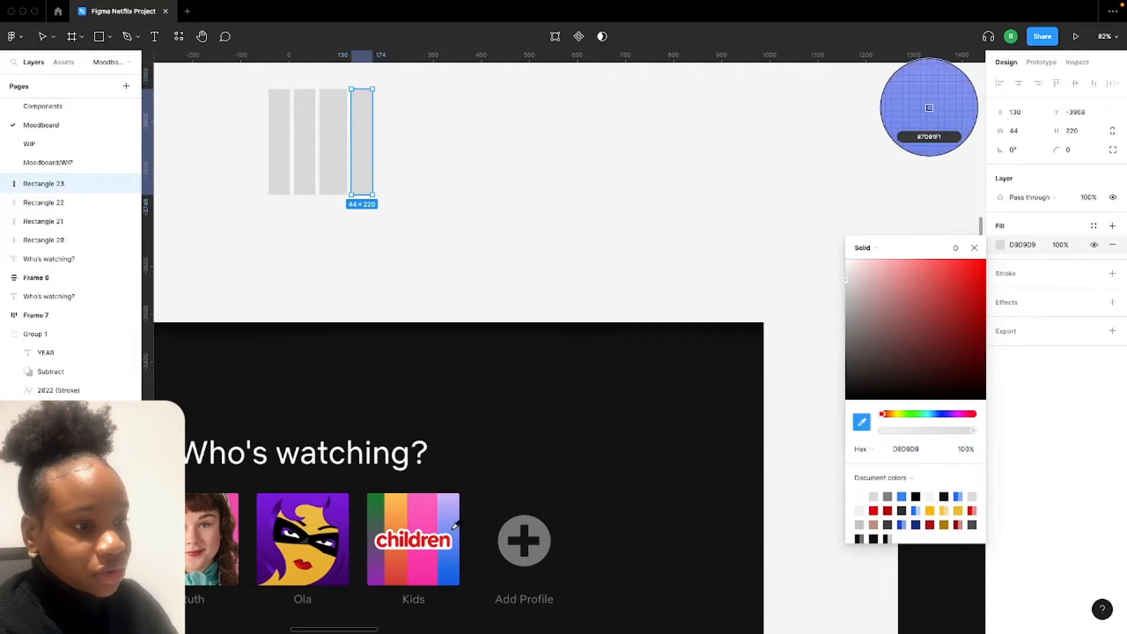
left_click(455, 541)
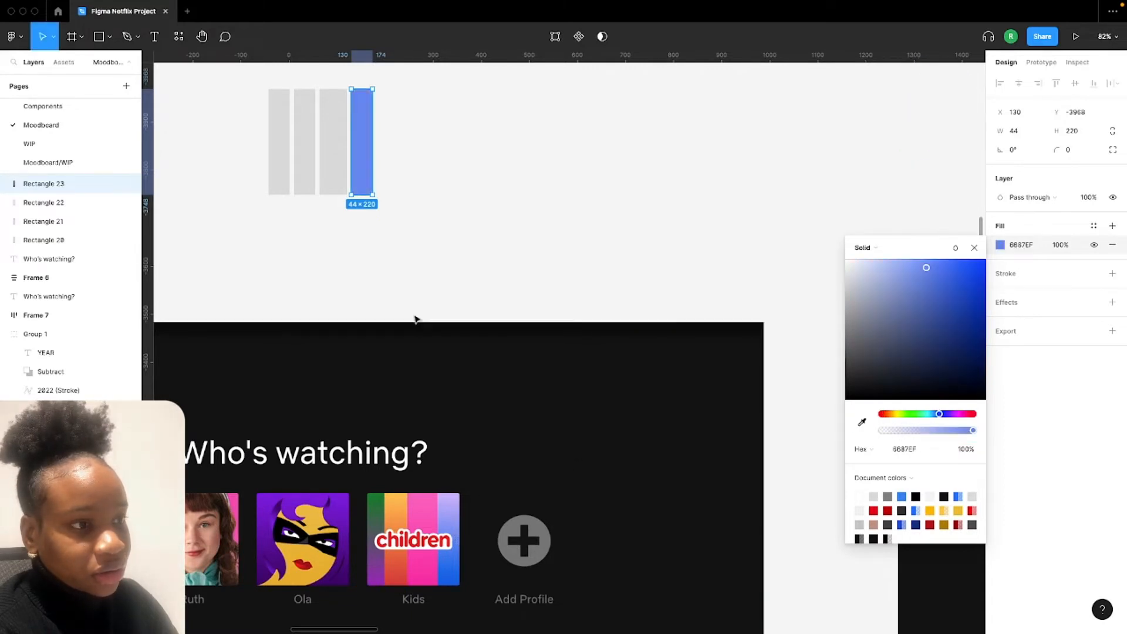
Fill the third rectangle with pink FF5AB9, sampled from the pink stripe of the Kids avatar
left_click(342, 168)
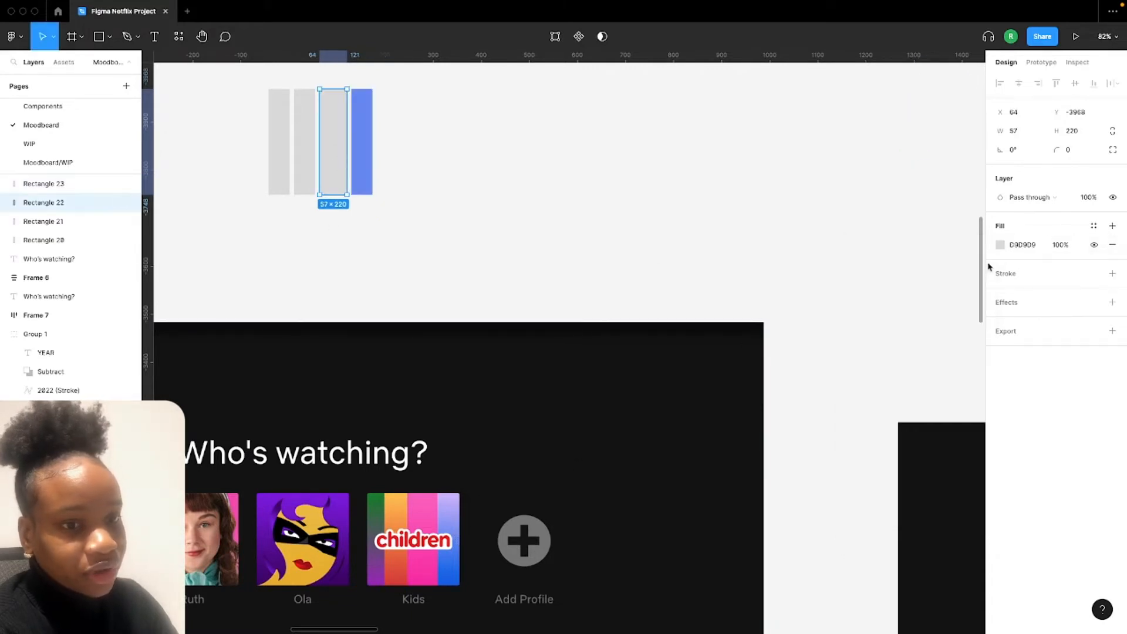
left_click(1001, 245)
left_click(862, 422)
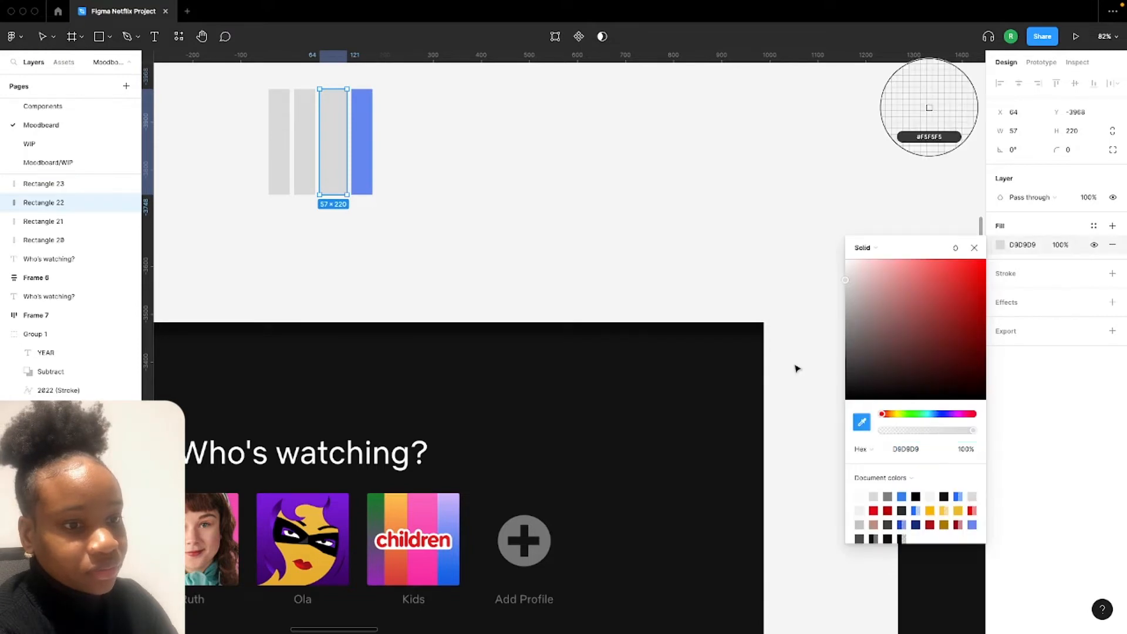
left_click(425, 509)
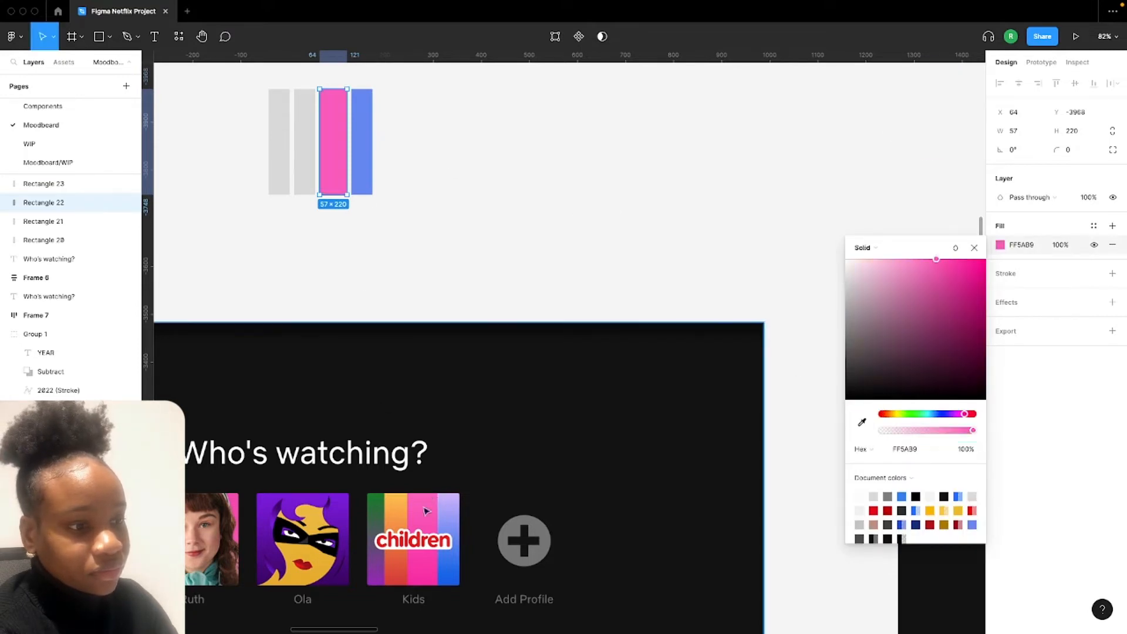
Fill the second rectangle with orange FDAF4B, sampled from the orange stripe of the Kids avatar
left_click(306, 168)
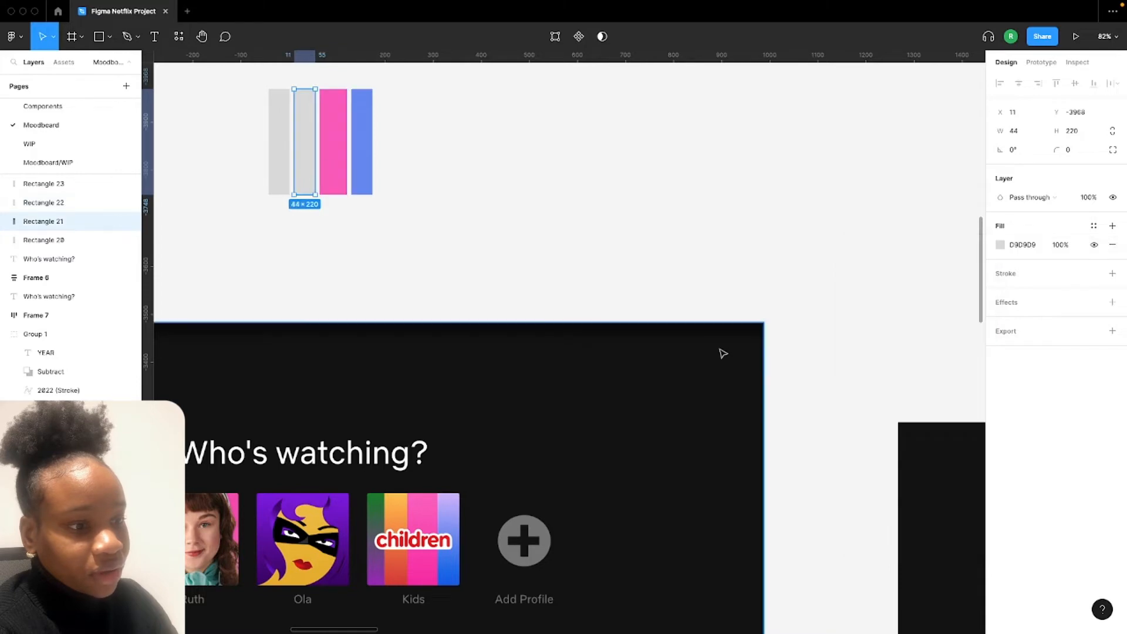
left_click(1000, 245)
left_click(862, 421)
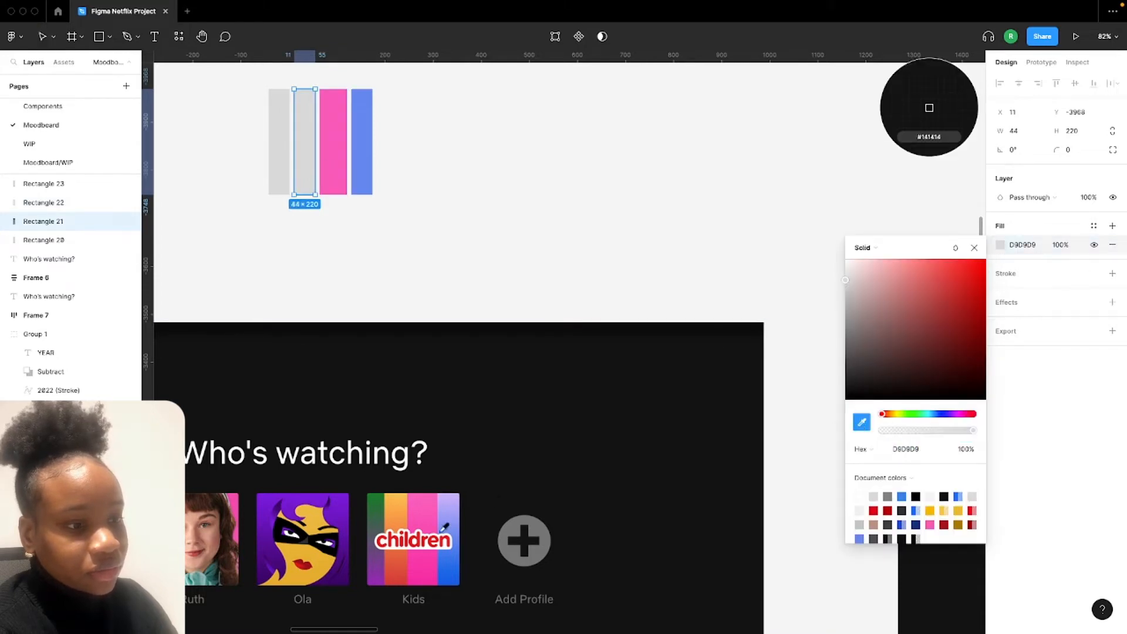
left_click(401, 510)
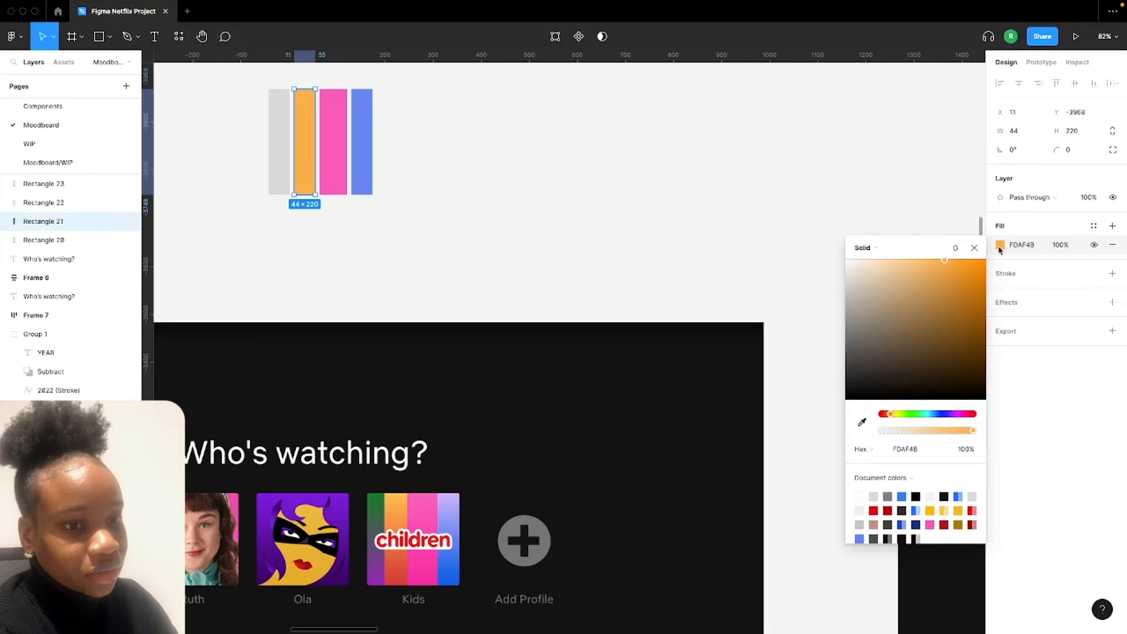
Fill the first rectangle with green 267136, sampled from the leftmost stripe of the Kids avatar
left_click(272, 176)
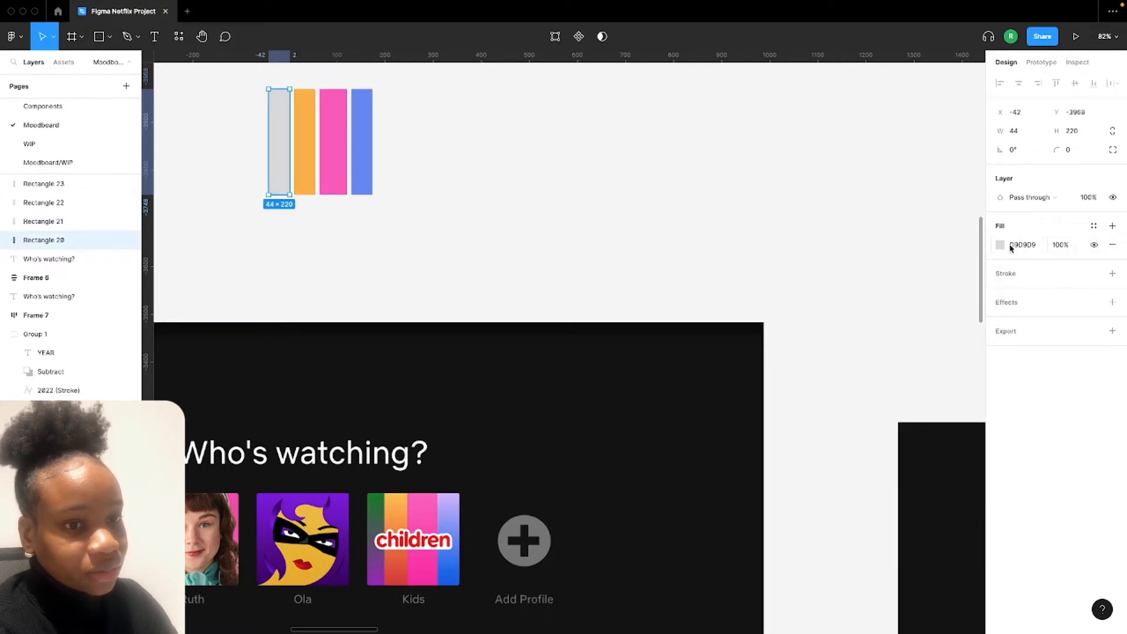
left_click(999, 245)
left_click(861, 423)
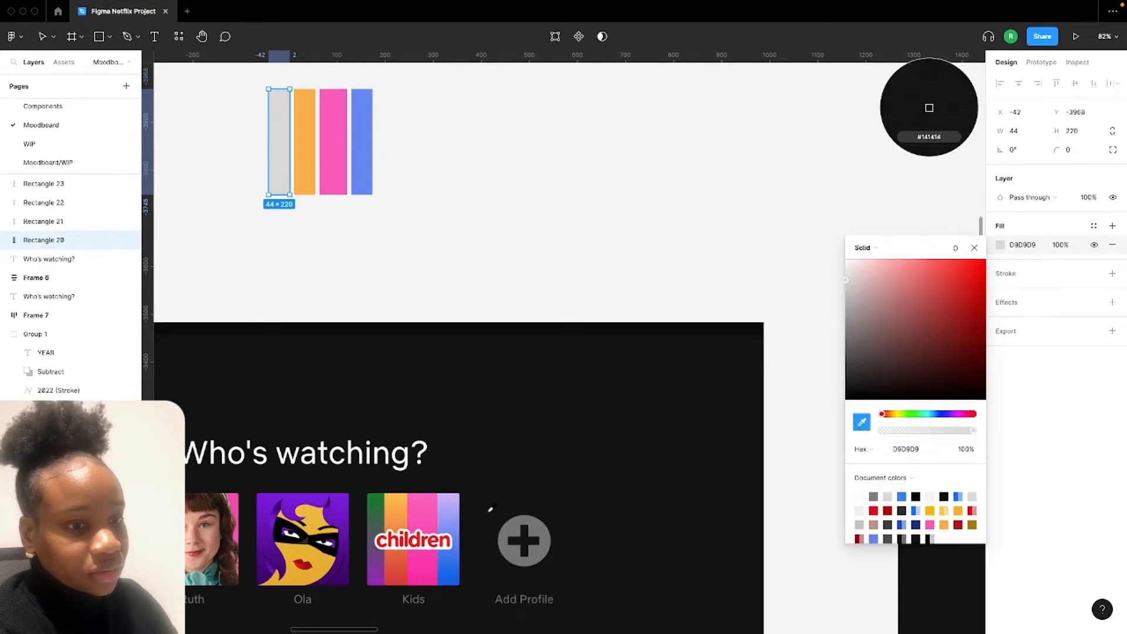
left_click(929, 106)
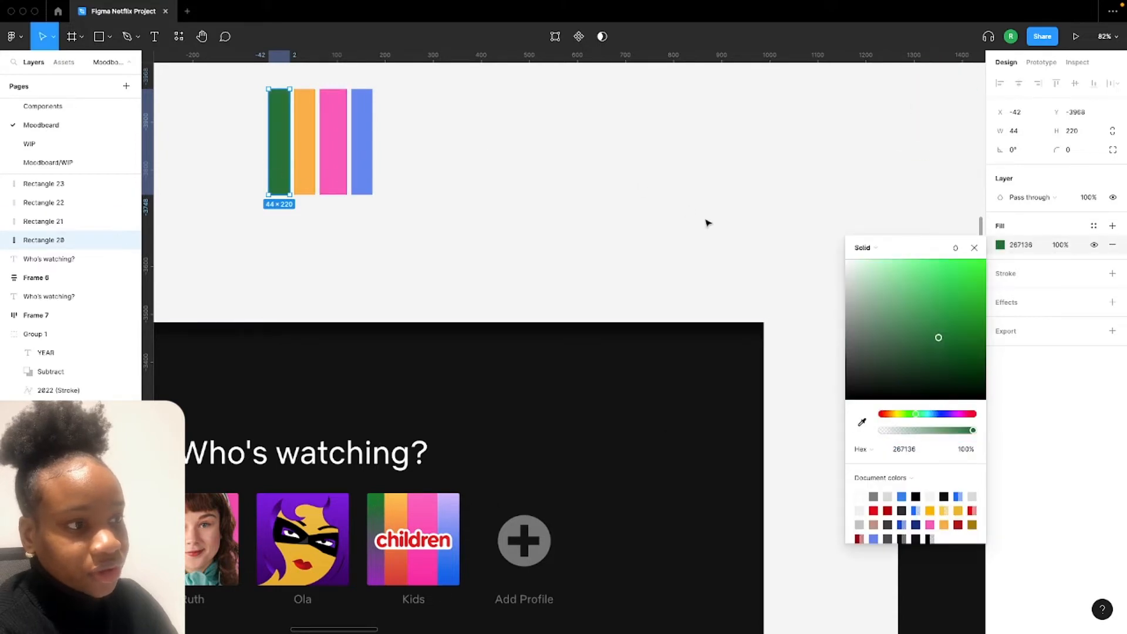
Change the first rectangle's fill to a linear gradient ending in purple 922AB1, sampled from the lower end of the Kids avatar's leftmost stripe
left_click(873, 248)
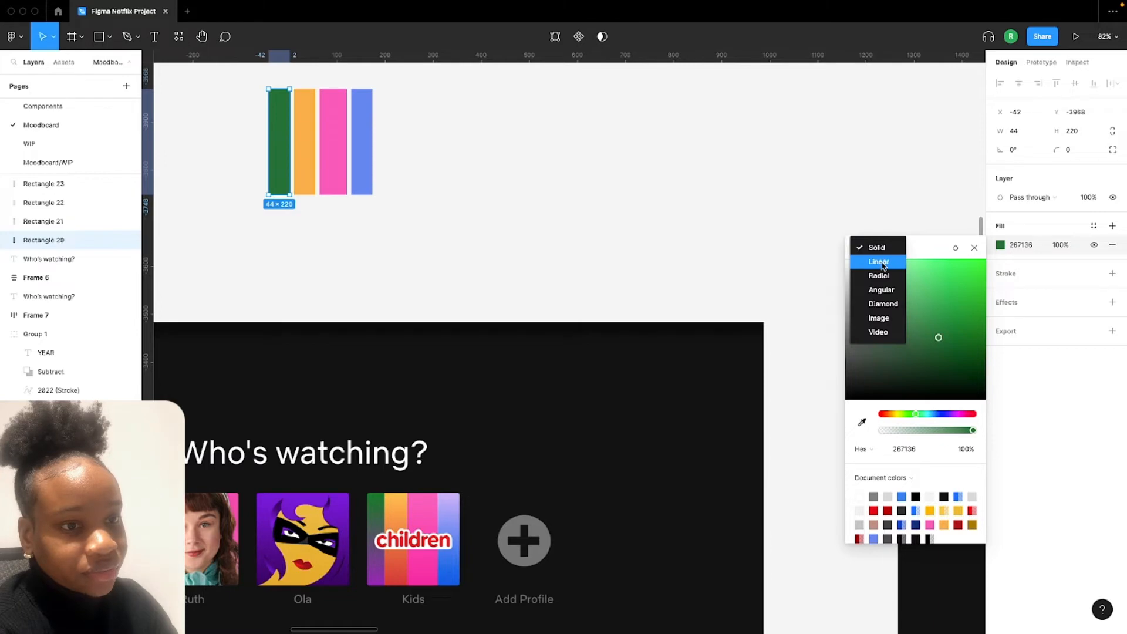
left_click(882, 263)
left_click(970, 274)
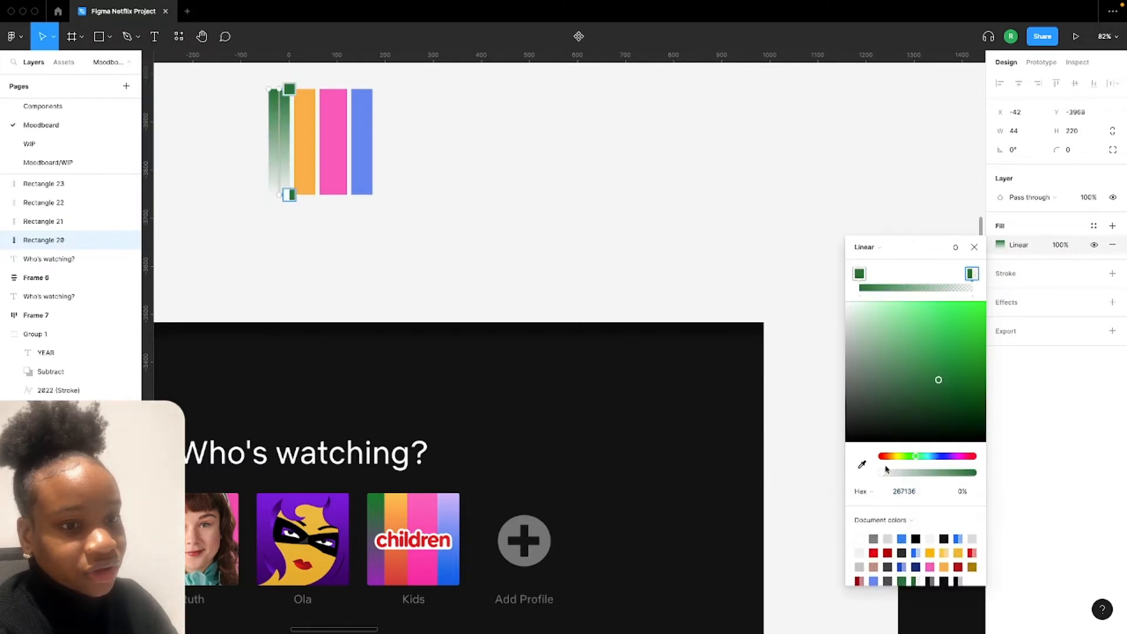
left_click(864, 465)
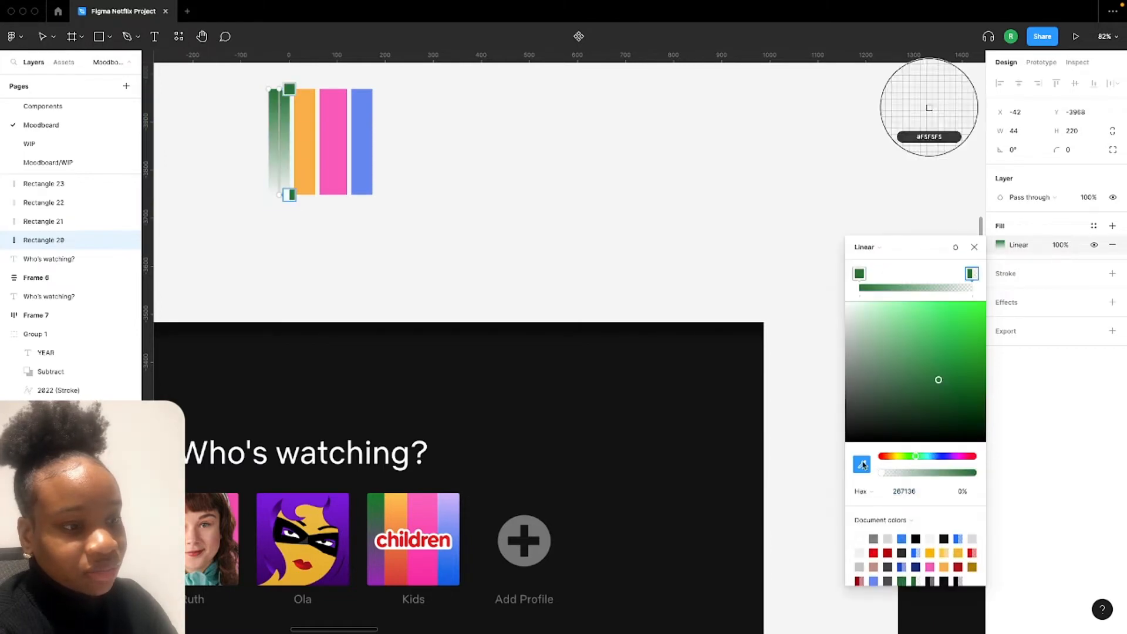
left_click(377, 584)
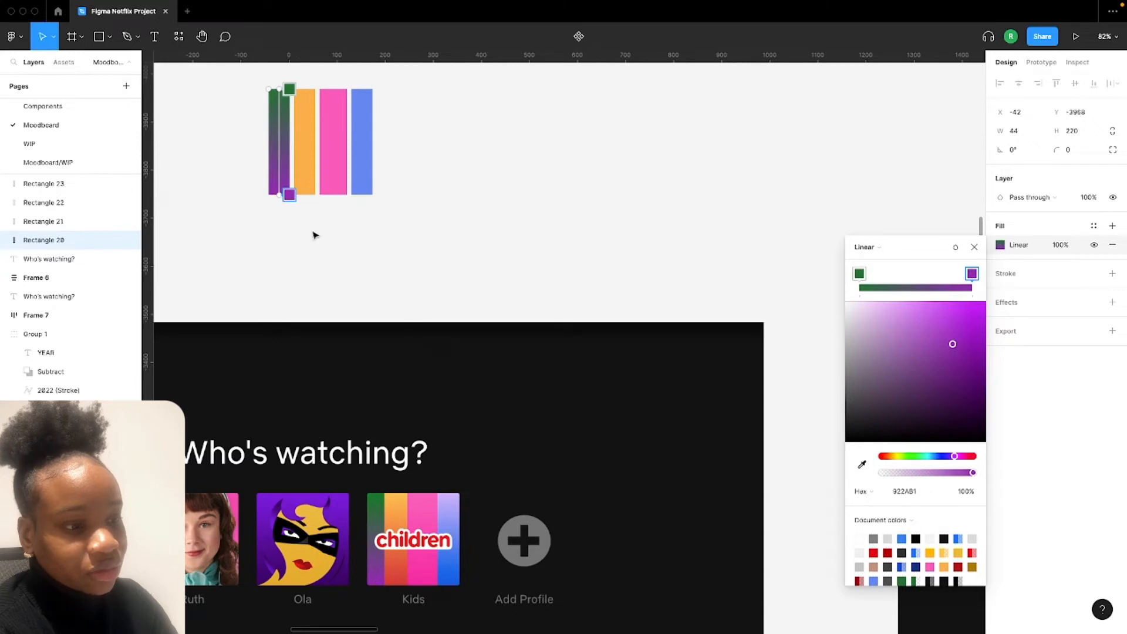
key("Escape")
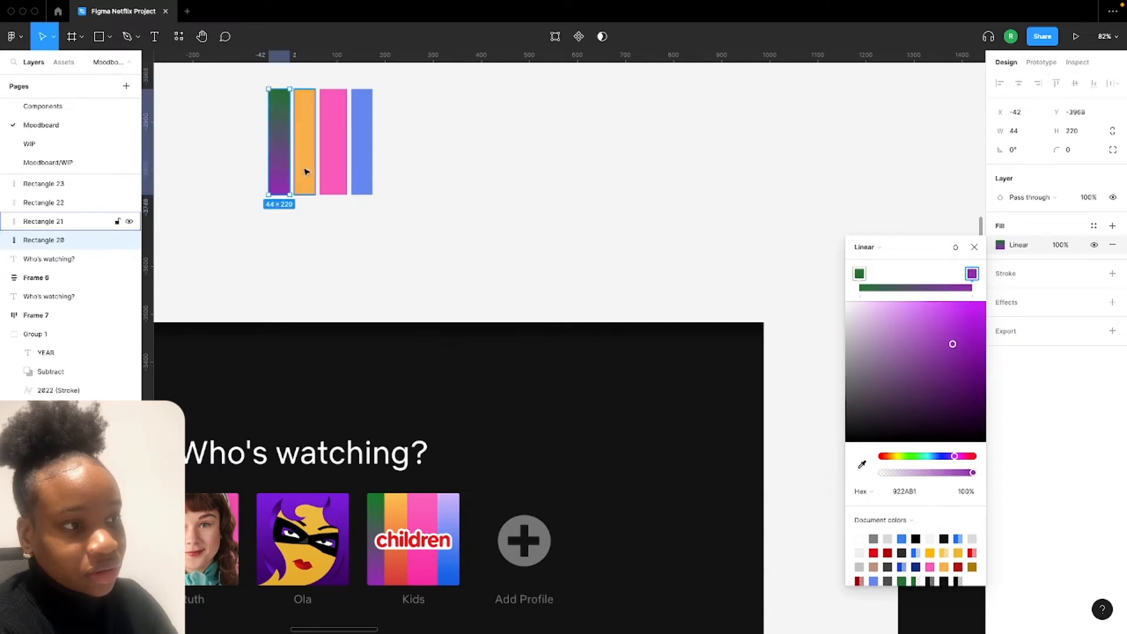
Change the second rectangle's fill to a linear gradient ending in red D8443A, sampled from the lower end of the Kids avatar's orange stripe
left_click(310, 157)
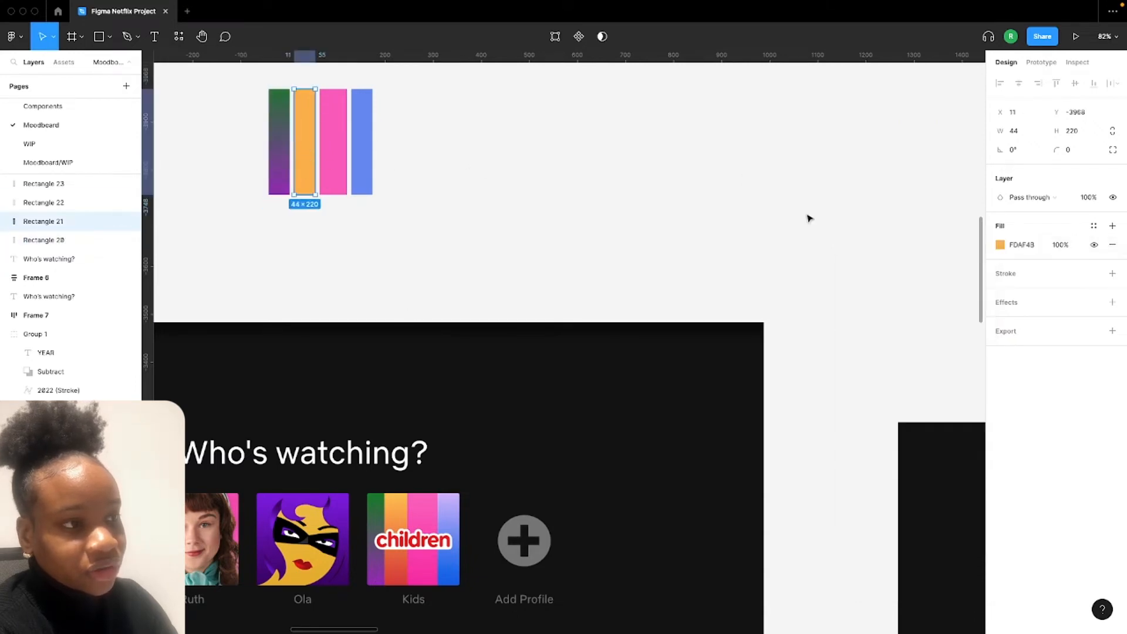
left_click(1000, 245)
left_click(864, 247)
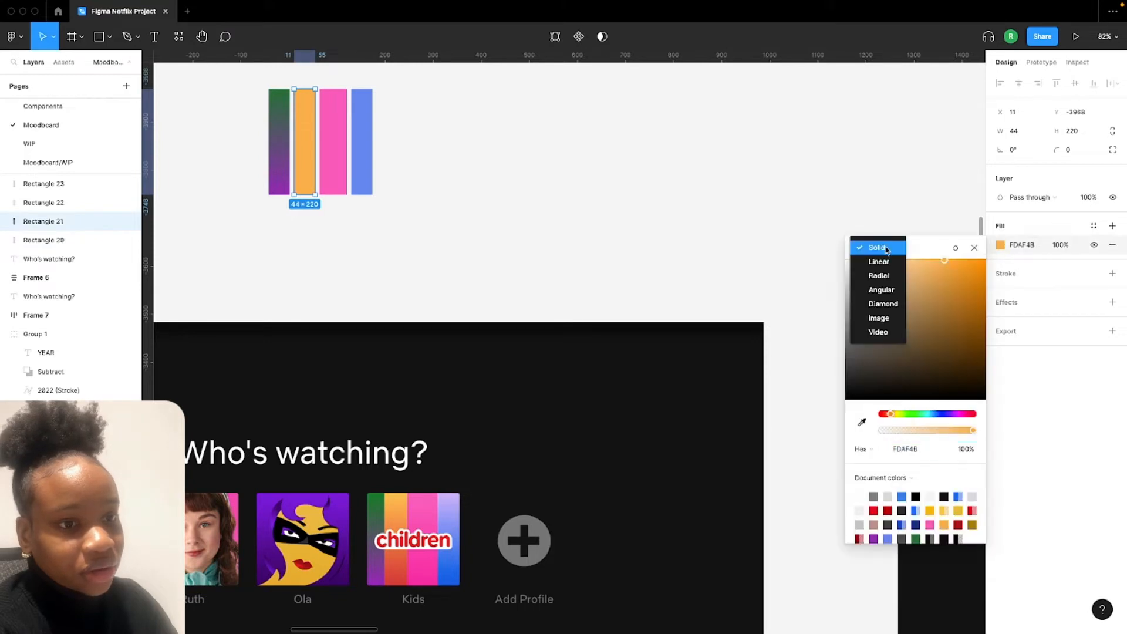
left_click(871, 260)
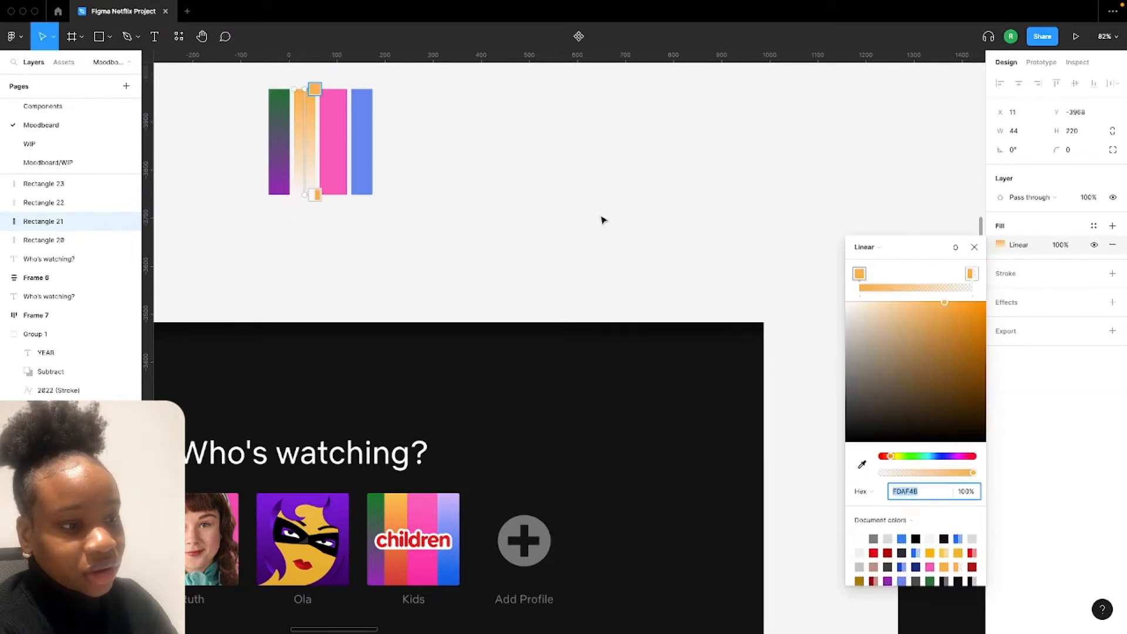
left_click(970, 274)
left_click(861, 465)
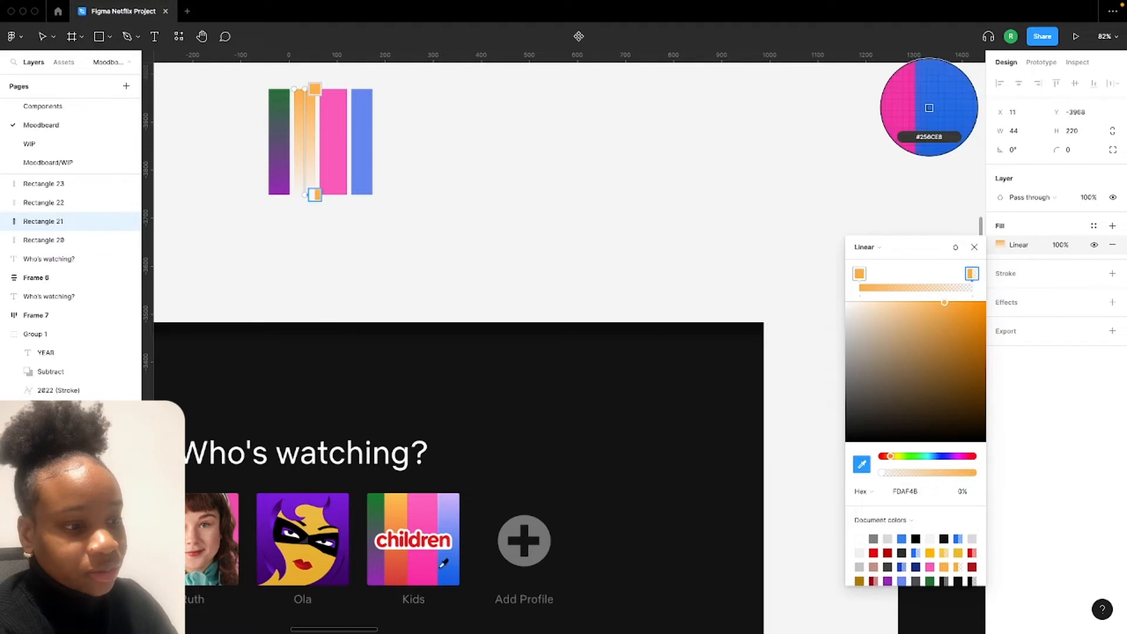
left_click(395, 580)
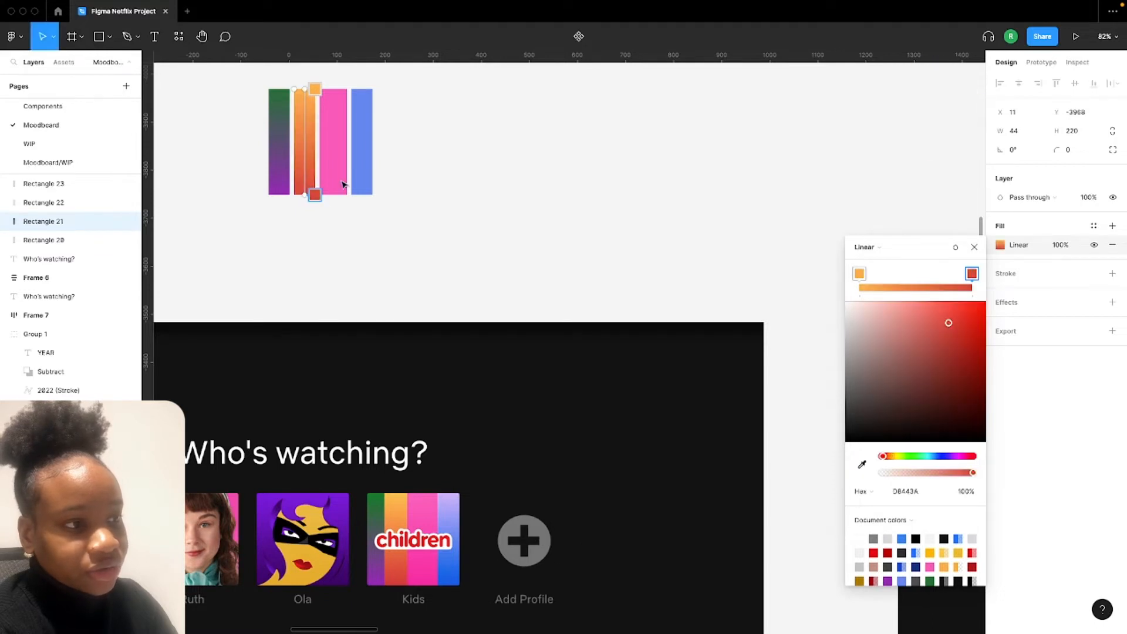
Change the fourth rectangle's fill to a linear gradient from light purple to blue 1164E6, sampling both ends of the Kids avatar's rightmost stripe
left_click(364, 175)
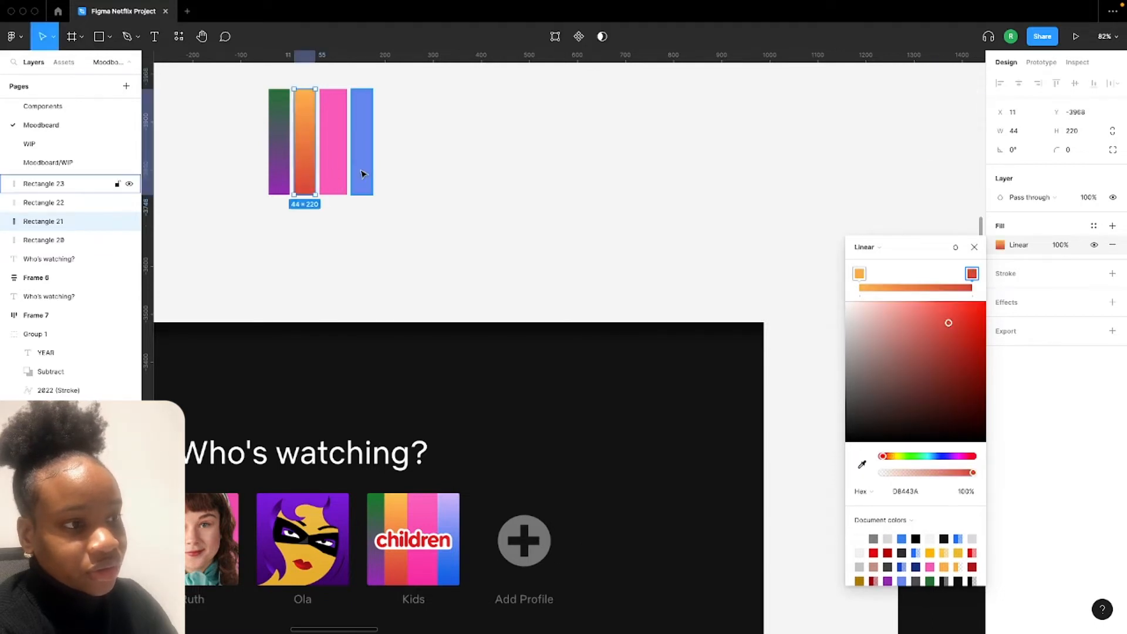
left_click(361, 174)
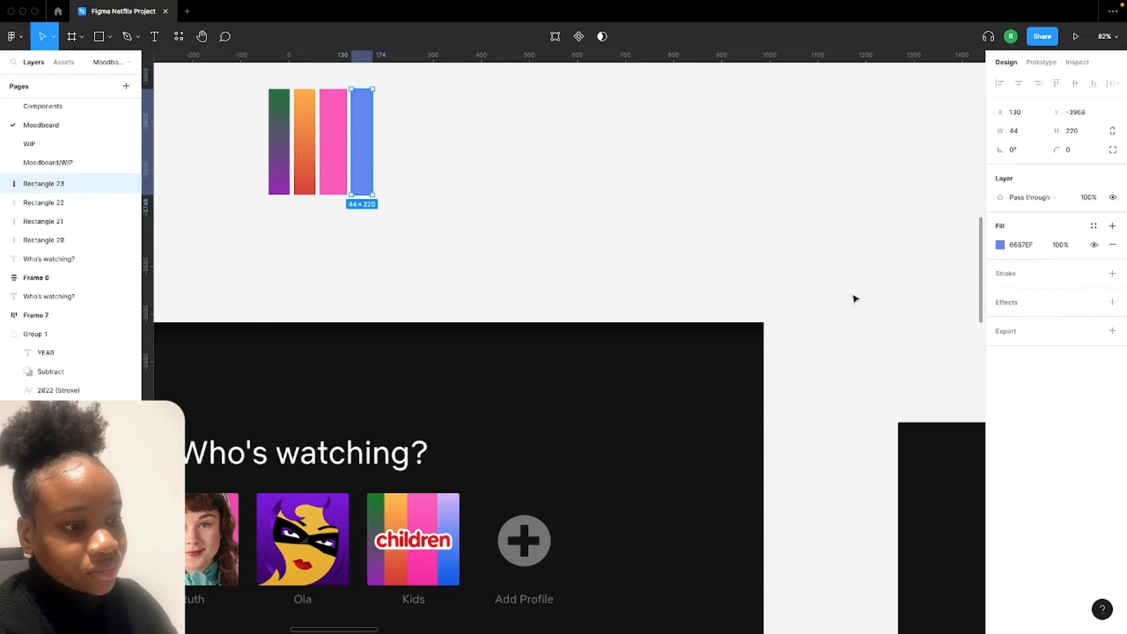
left_click(999, 245)
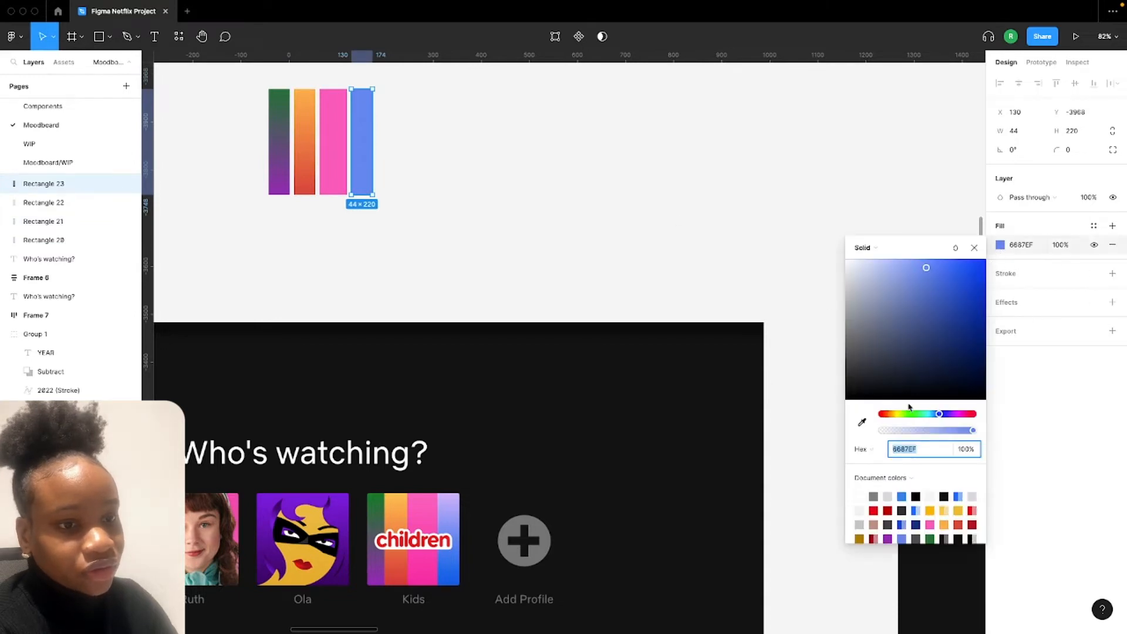
left_click(879, 249)
left_click(878, 262)
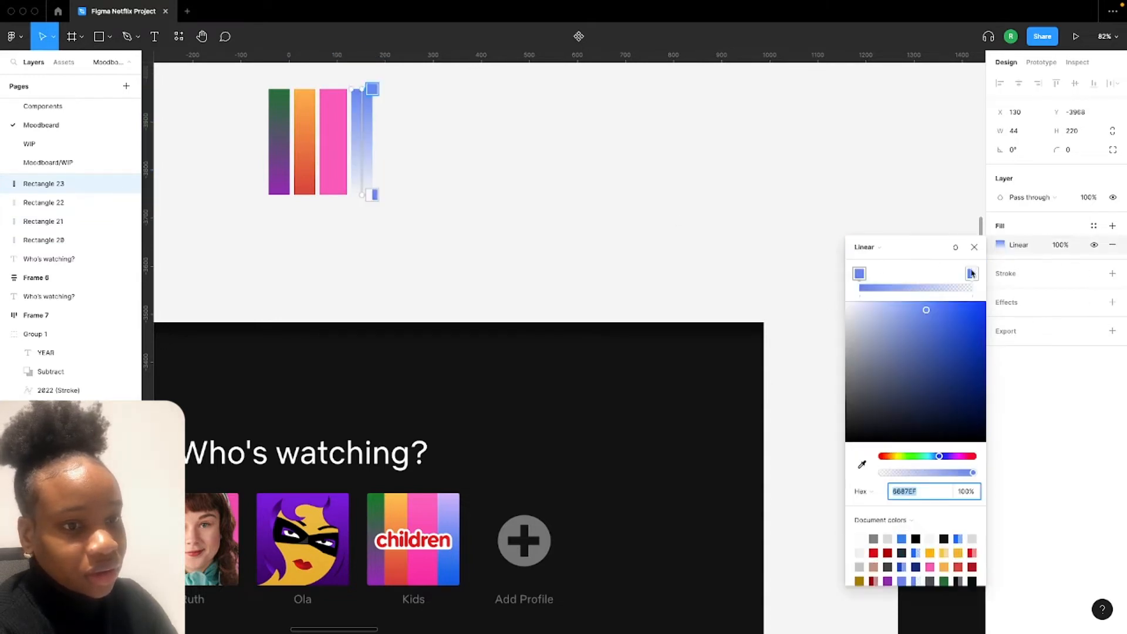
left_click(971, 274)
left_click(859, 275)
left_click(862, 465)
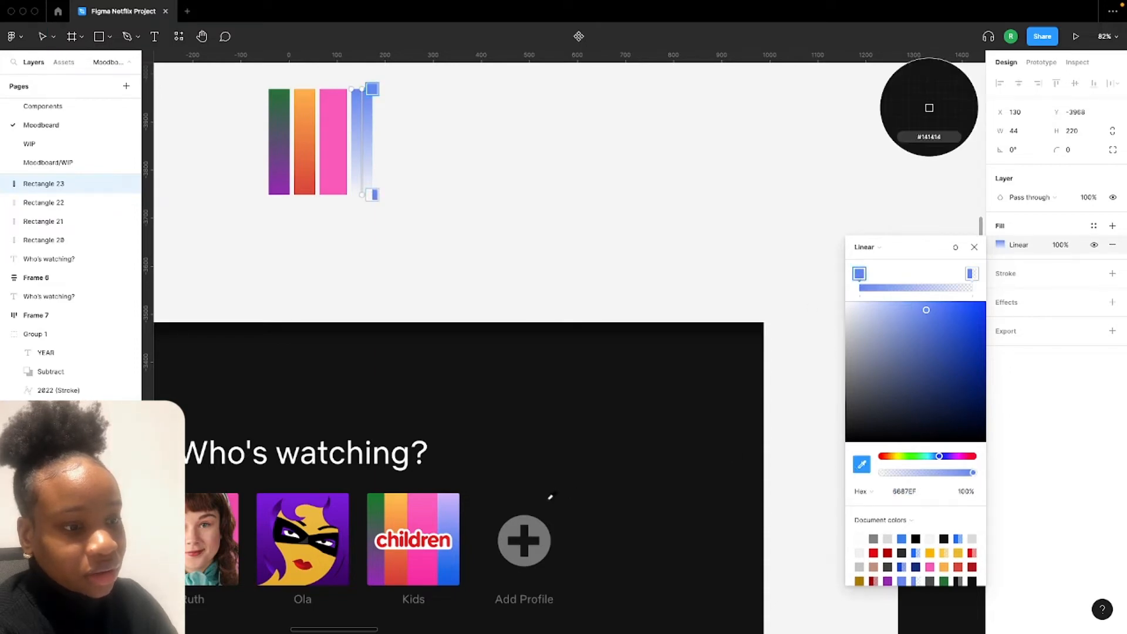
left_click(453, 503)
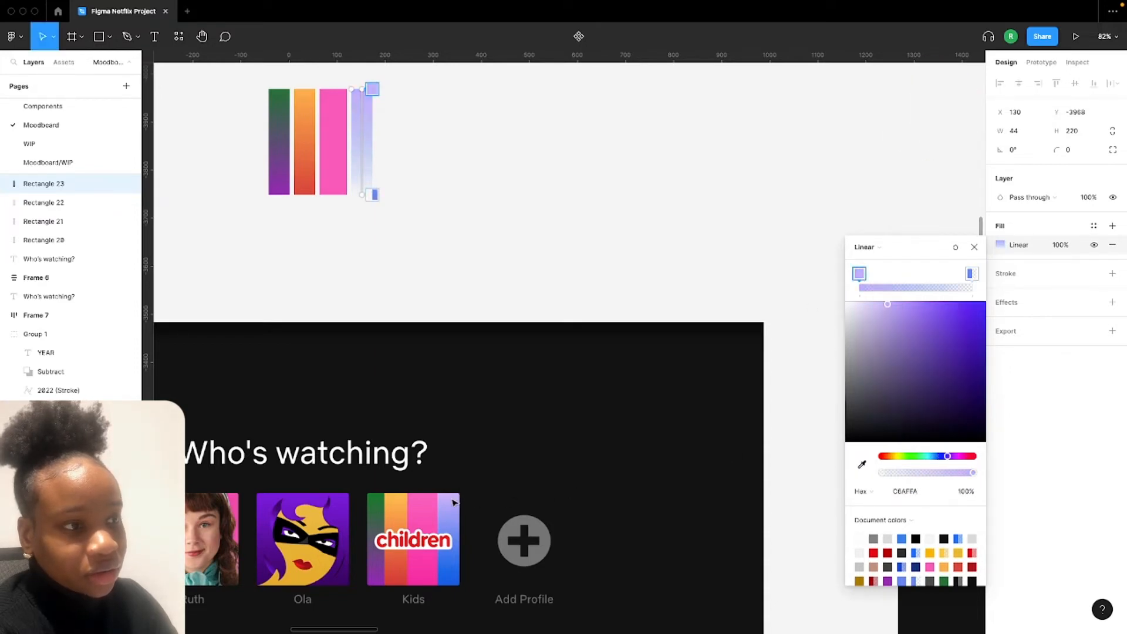
left_click(972, 274)
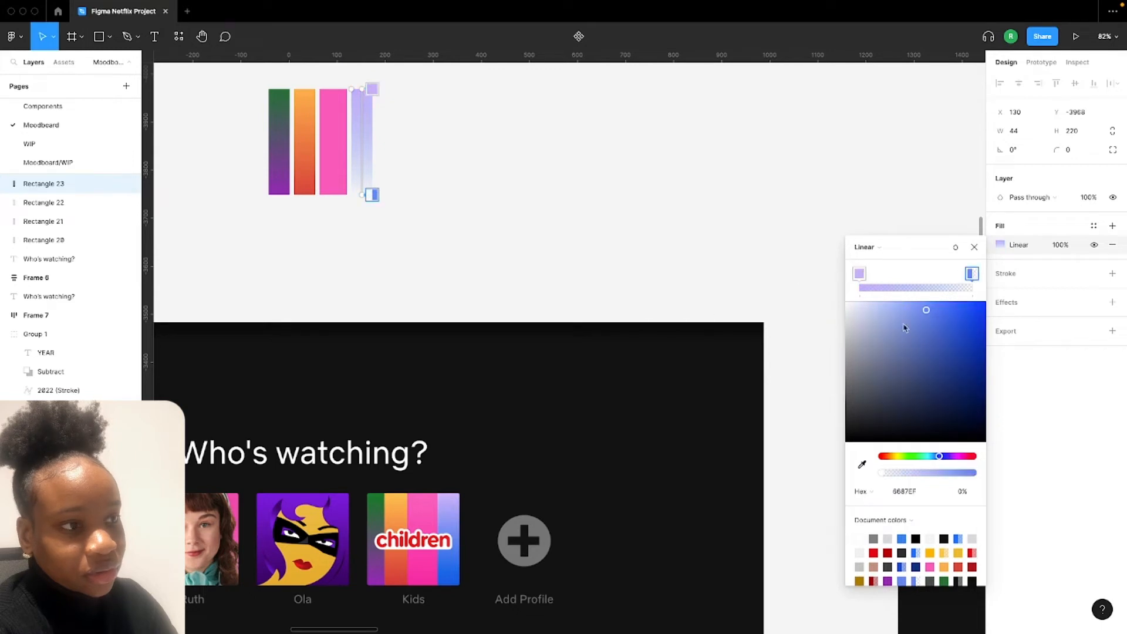
left_click(862, 465)
left_click(450, 576)
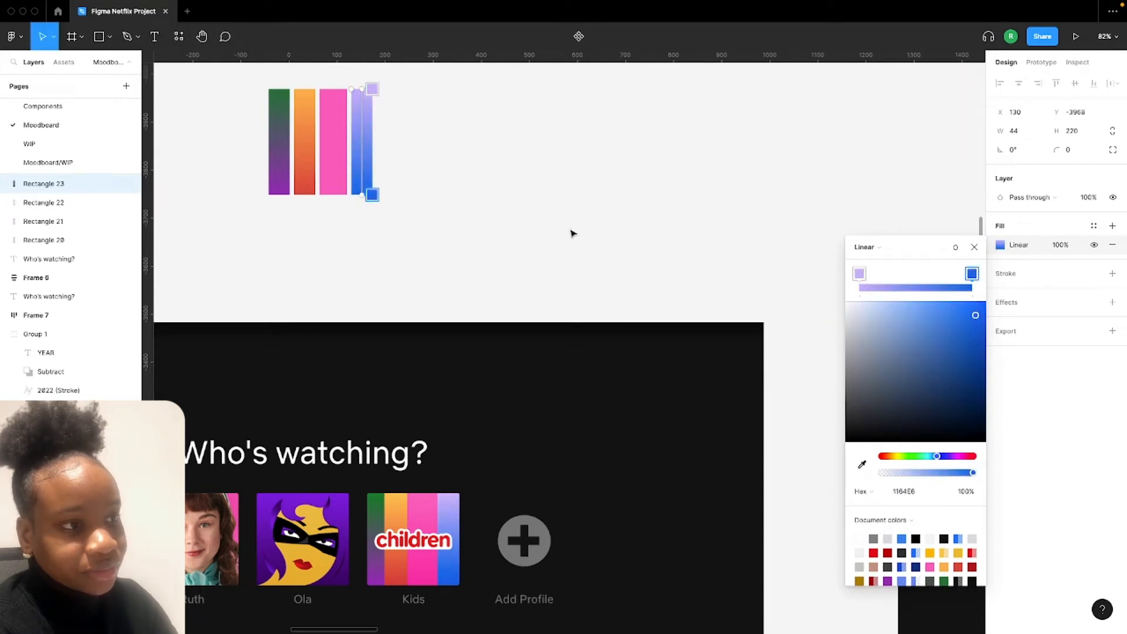
Add a text reading "Children" on the empty canvas below the four striped rectangles
scroll(573, 233, "down", 1)
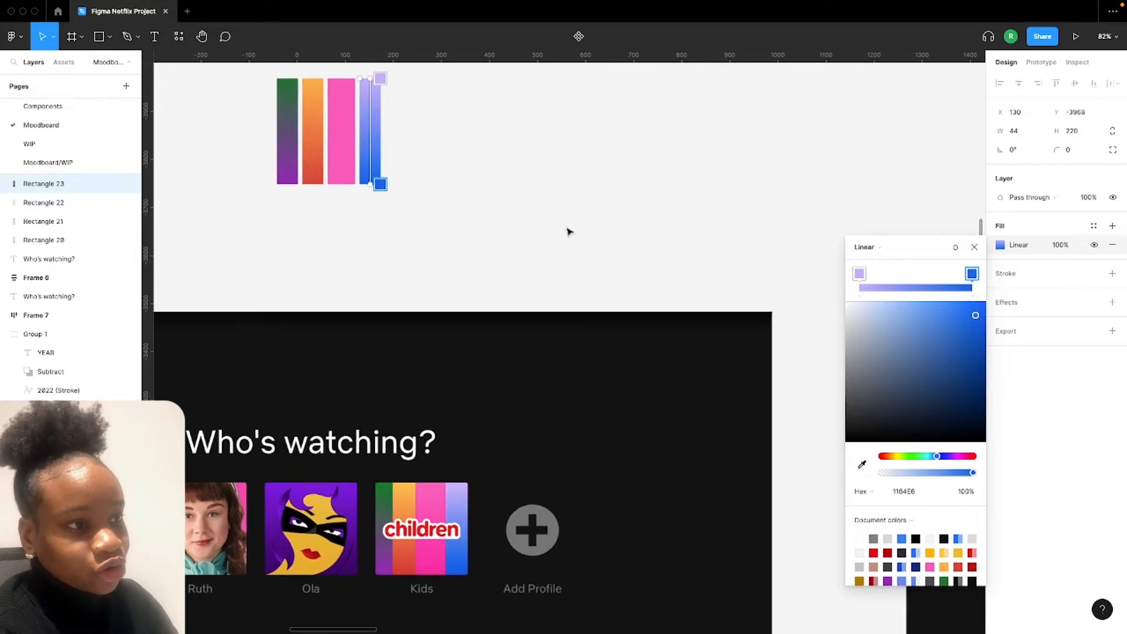
scroll(493, 203, "left", 5)
scroll(493, 203, "up", 2)
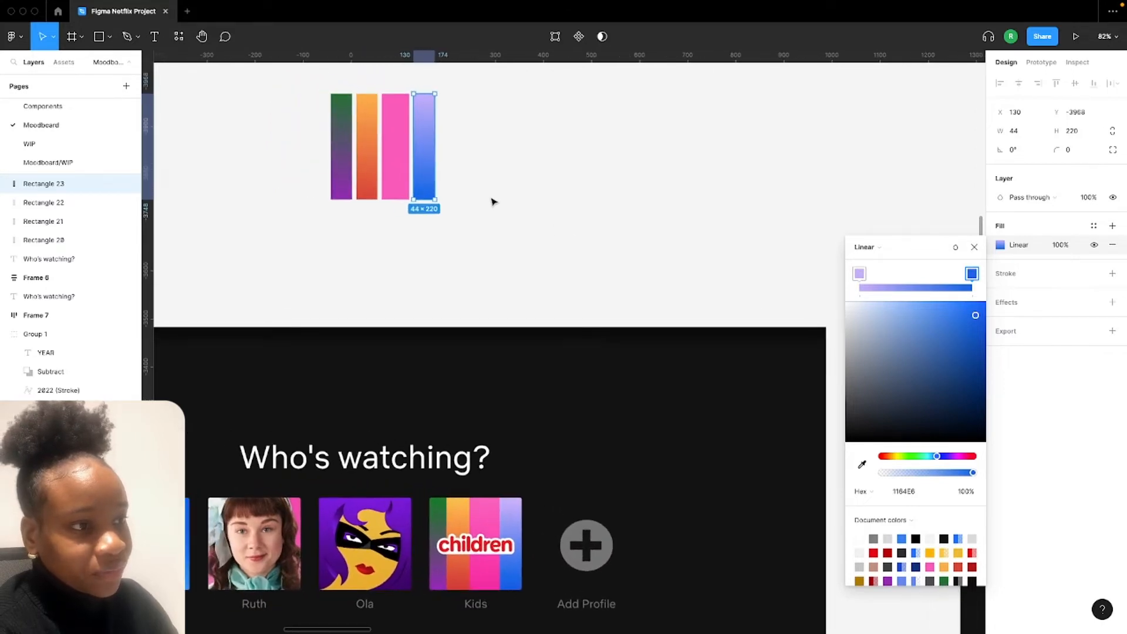
left_click(492, 203)
key("t")
left_click(327, 254)
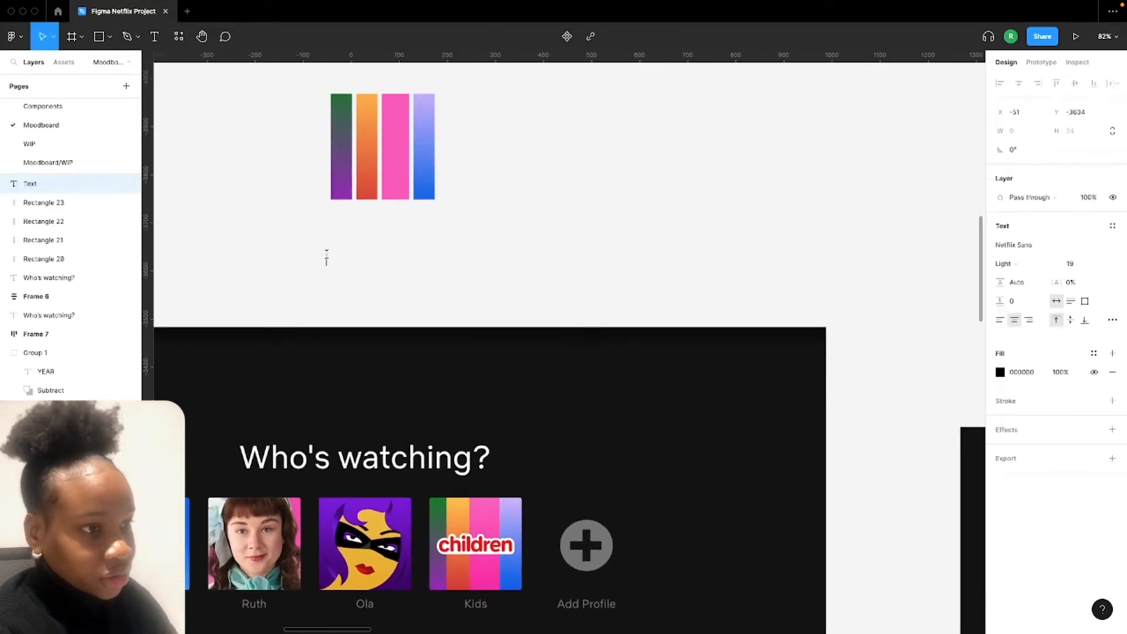
type("Ch")
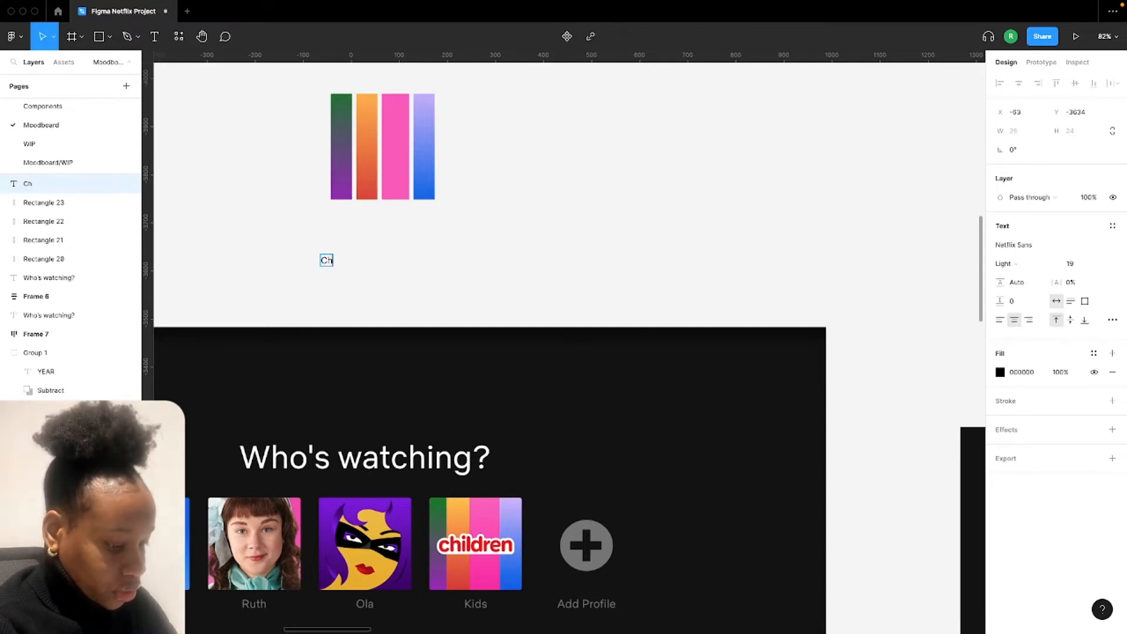
type("ildren")
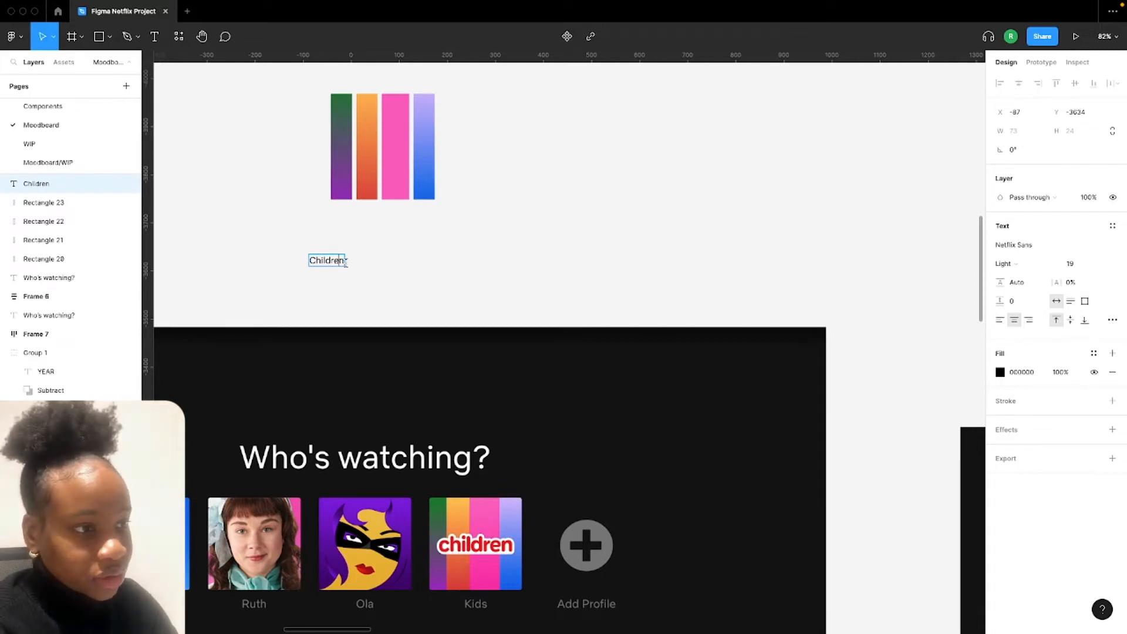
Colour the Children text red E91C21, sampled from the Kids avatar's lettering, and set its font weight to Medium
double_click(327, 260)
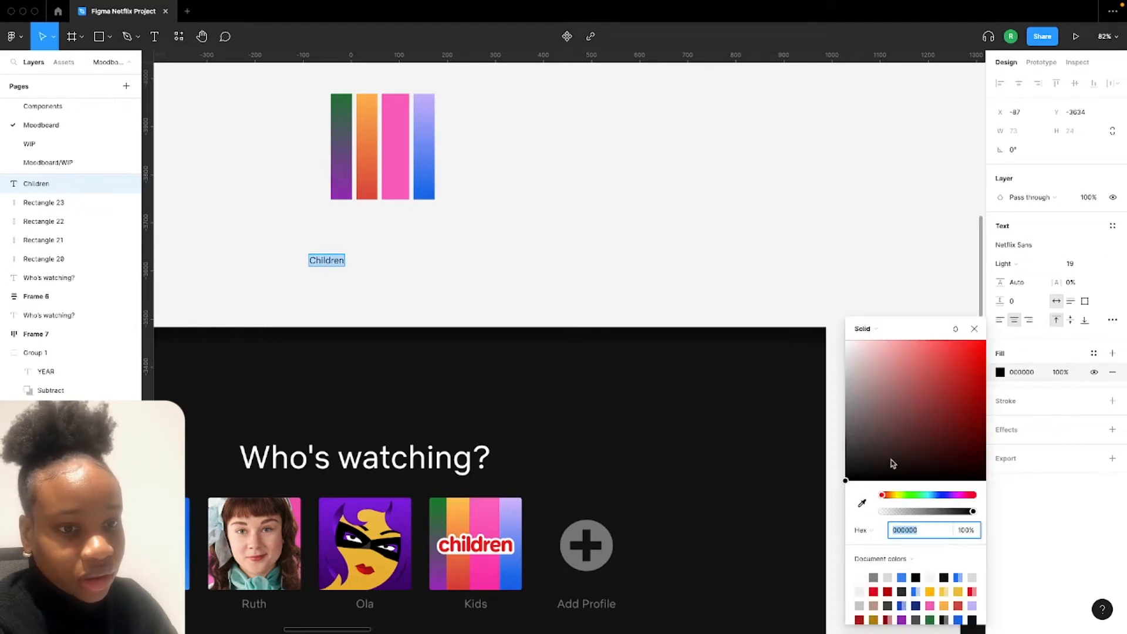
left_click(863, 503)
scroll(530, 558, "up", 5)
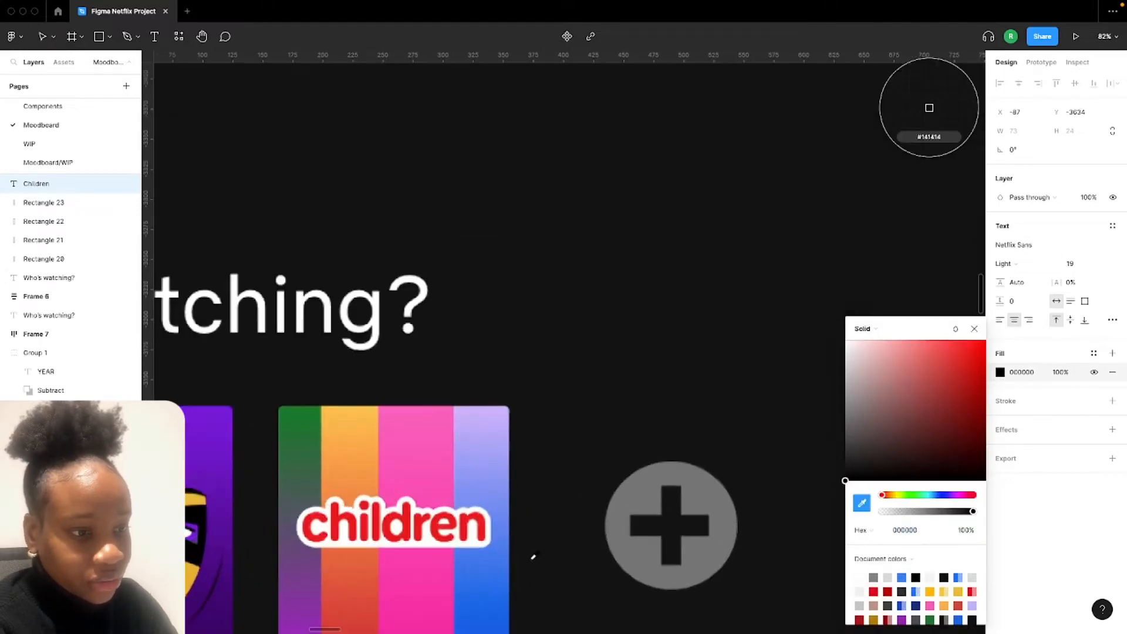
left_click(476, 515)
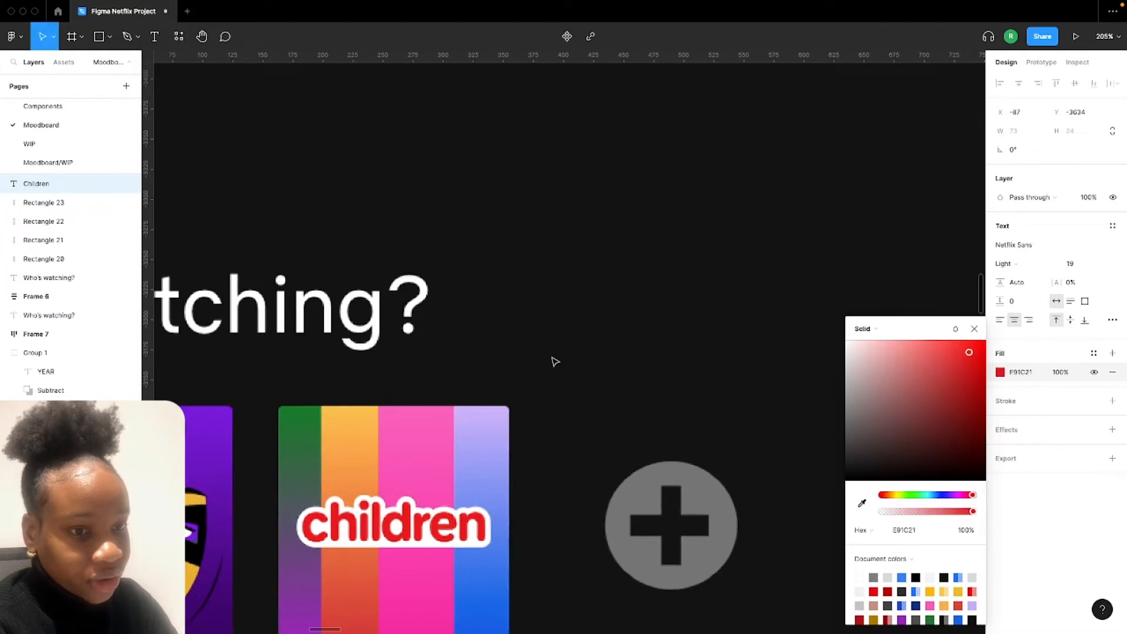
scroll(558, 358, "down", 3)
scroll(568, 355, "down", 4)
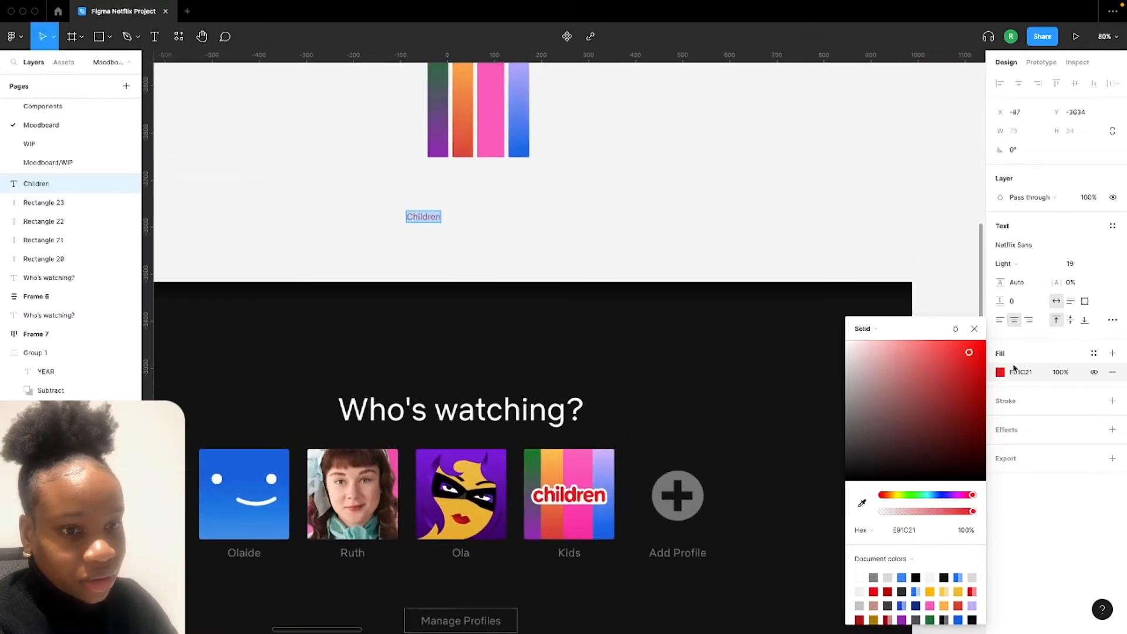
left_click(1004, 263)
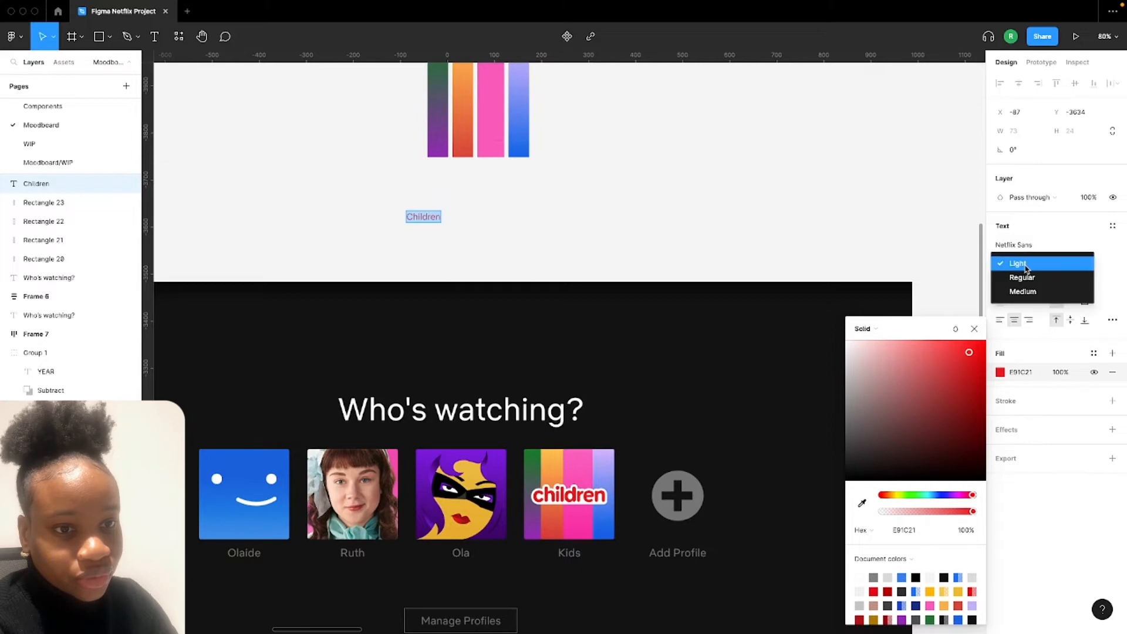
left_click(1030, 293)
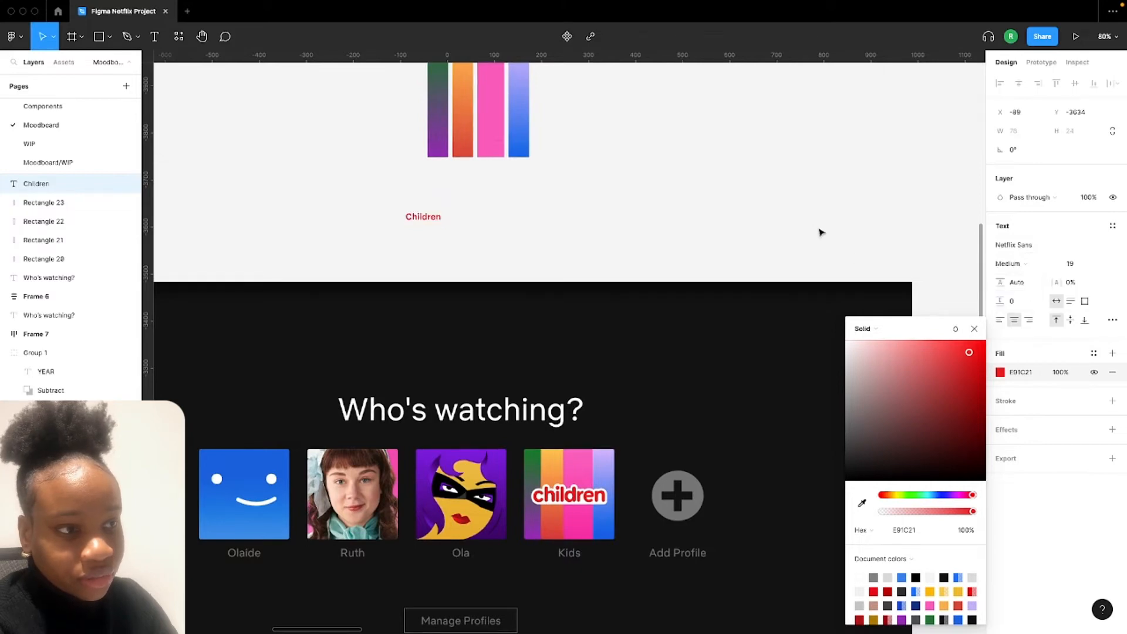
Add an outside stroke to the Children text and make it white FFFFFF
left_click(1112, 401)
left_click(1000, 424)
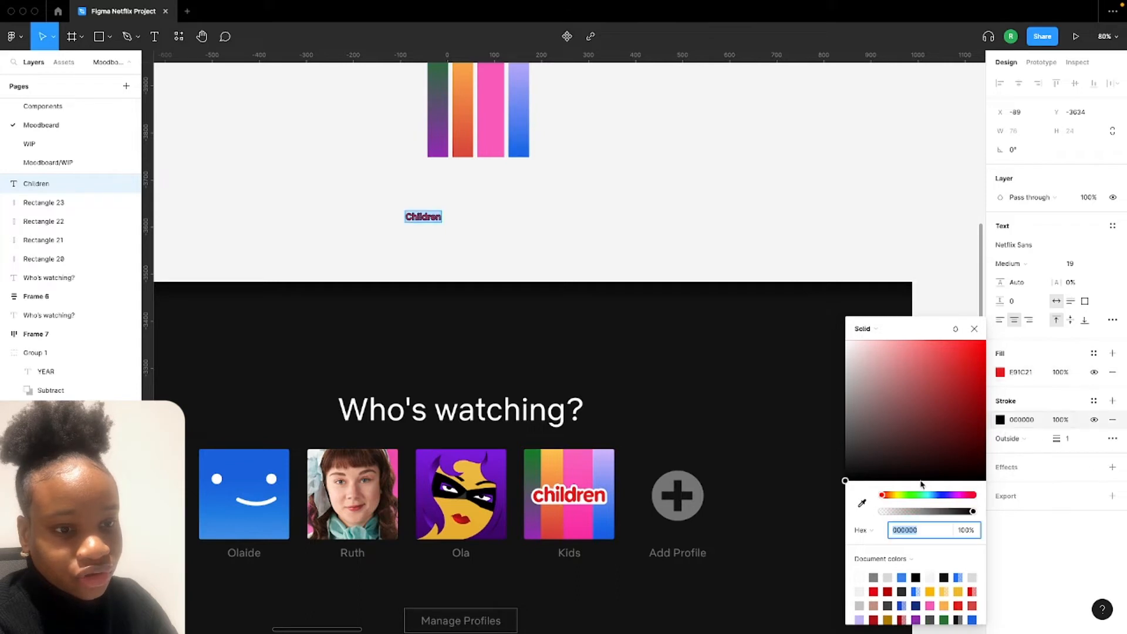
left_click_drag(845, 482, 839, 304)
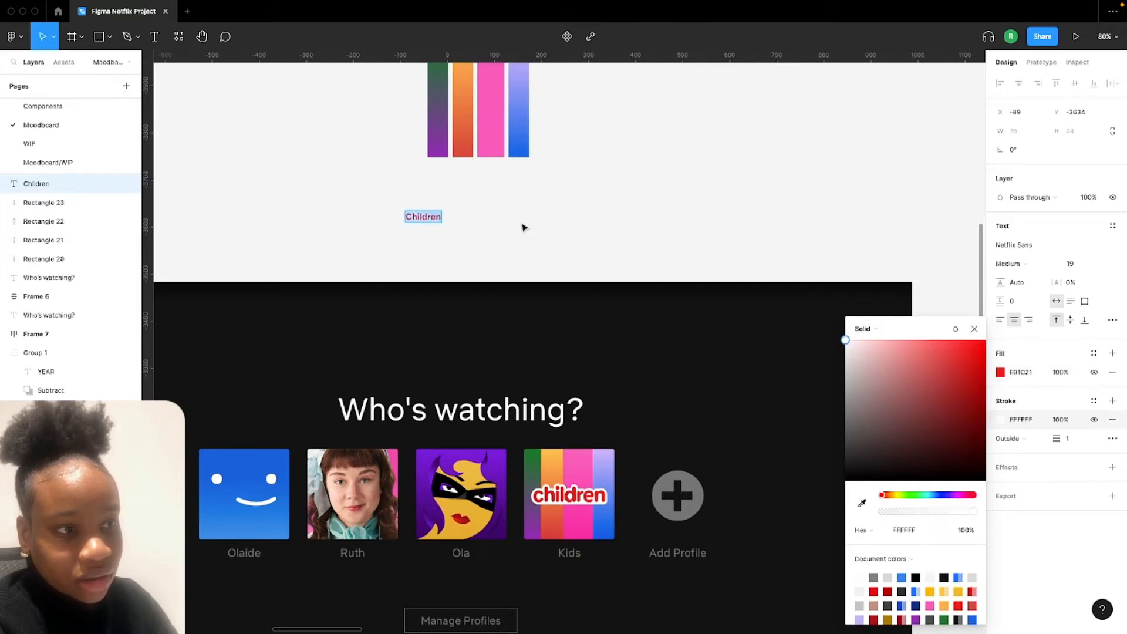
Move the Children text onto the striped rectangles, scale it 2.2x to about 167 × 54, and centre it across the stripes
scroll(444, 287, "up", 3)
left_click_drag(422, 321, 473, 220)
scroll(482, 223, "up", 5)
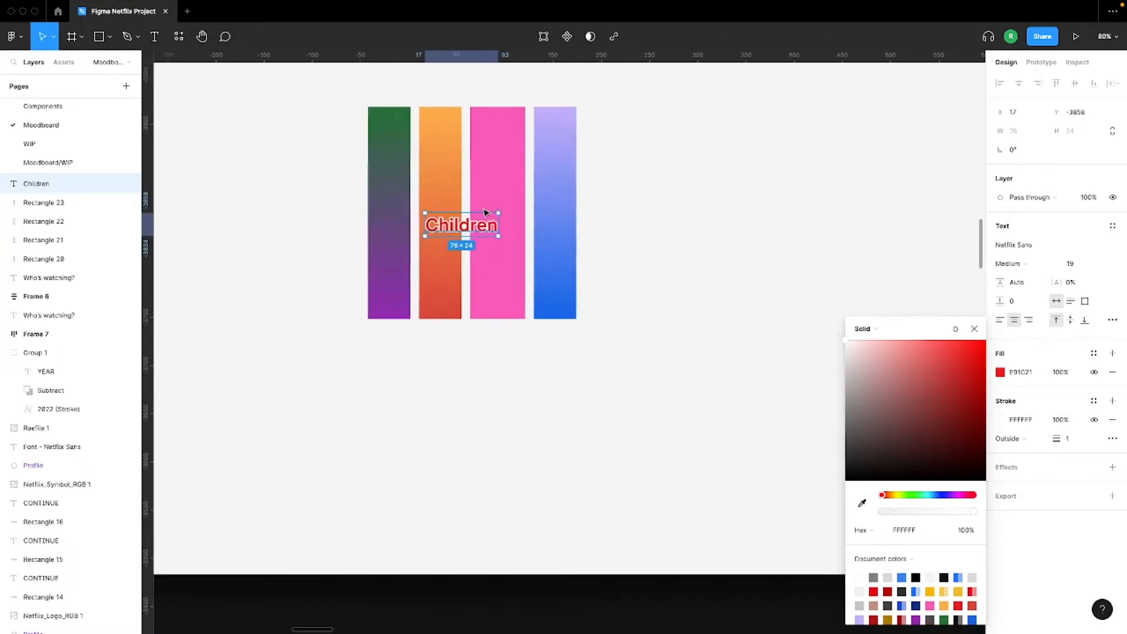
key("k")
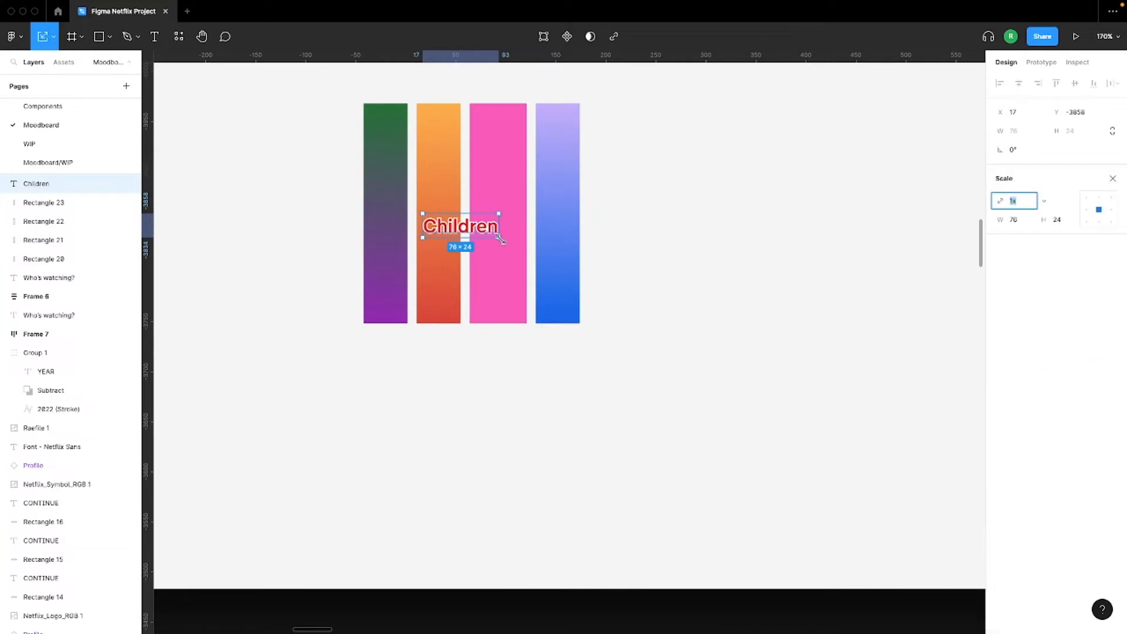
left_click_drag(499, 239, 590, 267)
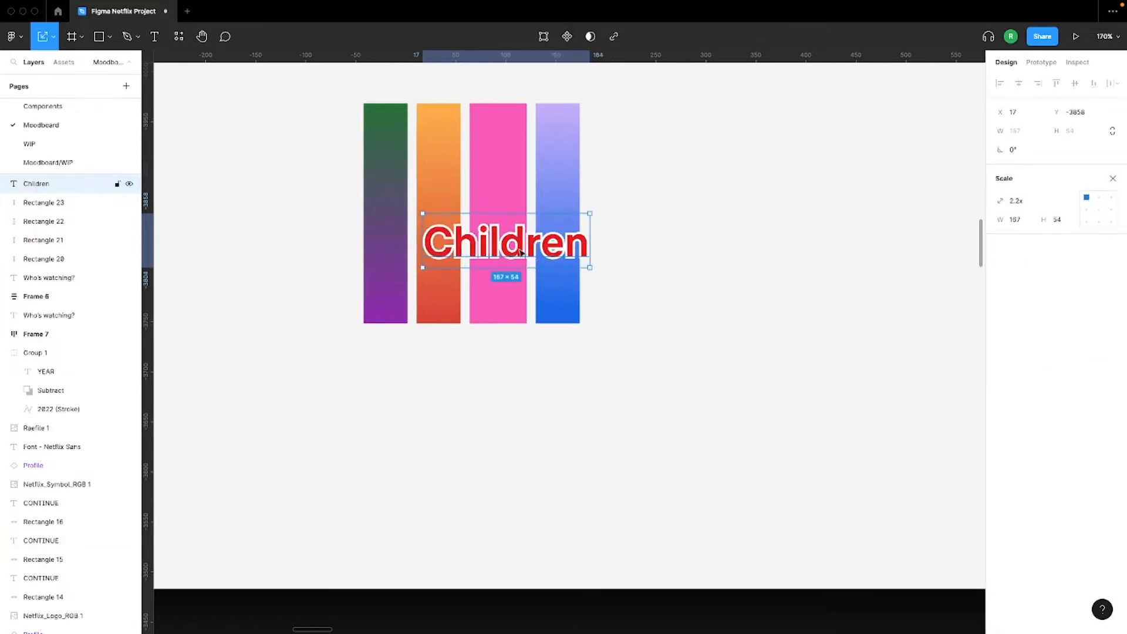
left_click_drag(520, 253, 488, 243)
Thicken the Children text's white stroke, trying 5 and settling on 10
scroll(569, 402, "down", 3)
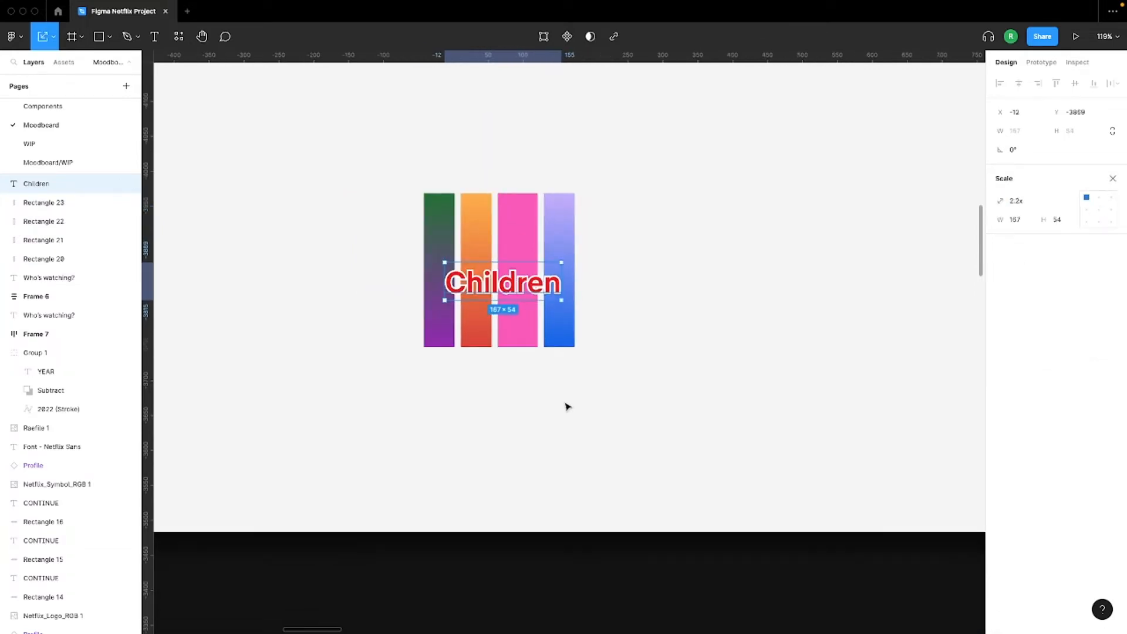
scroll(567, 405, "down", 5)
scroll(568, 405, "up", 5)
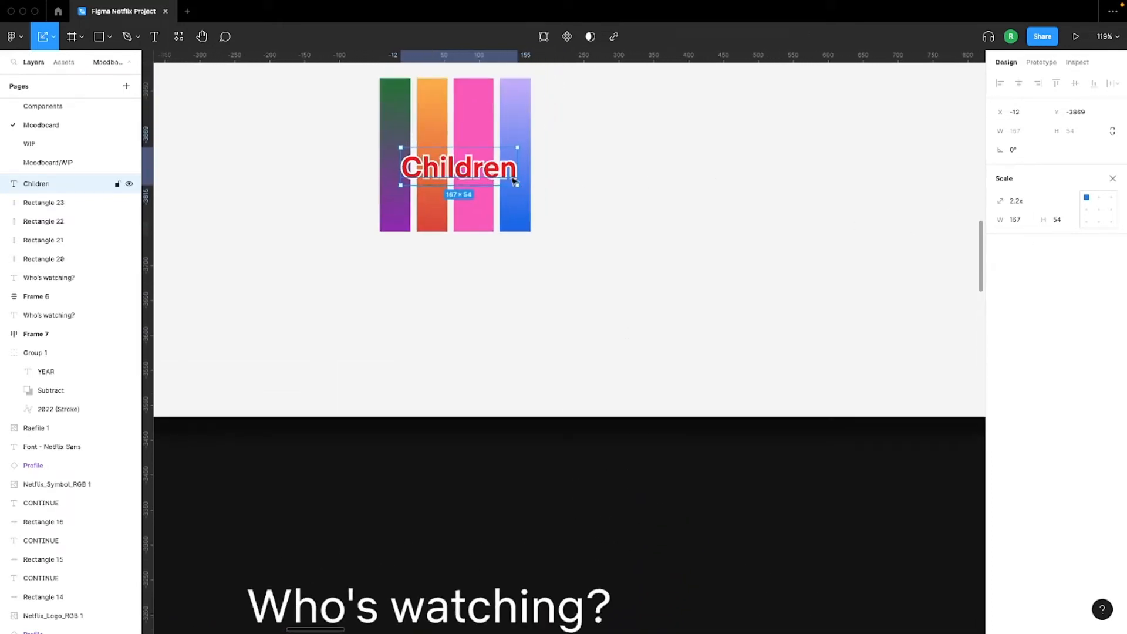
left_click(1112, 178)
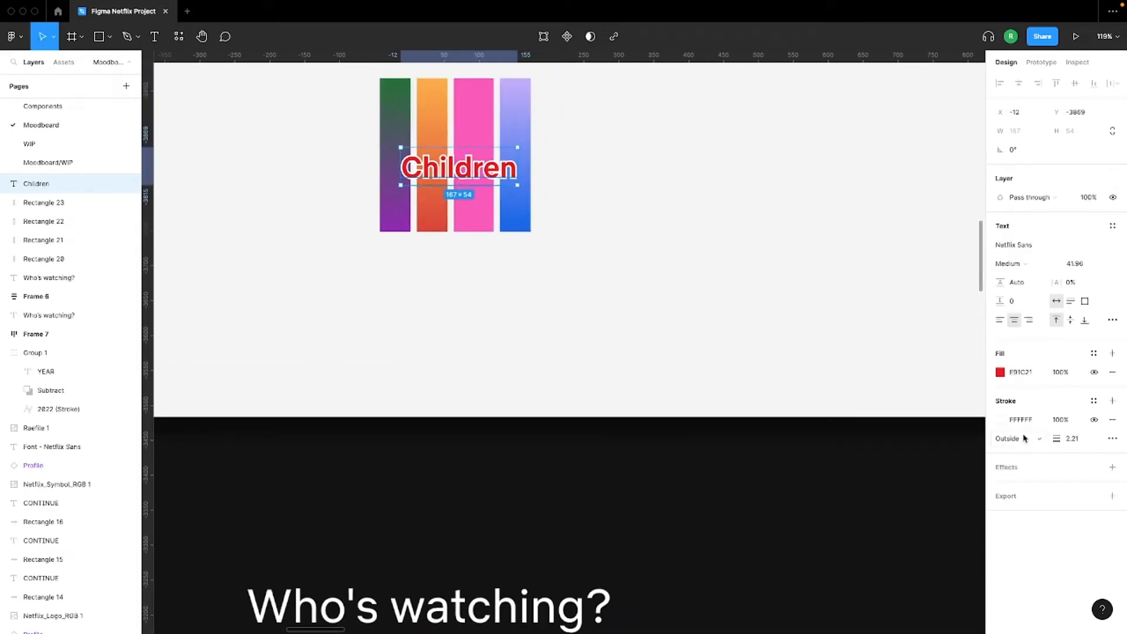
left_click(1073, 439)
key("Return")
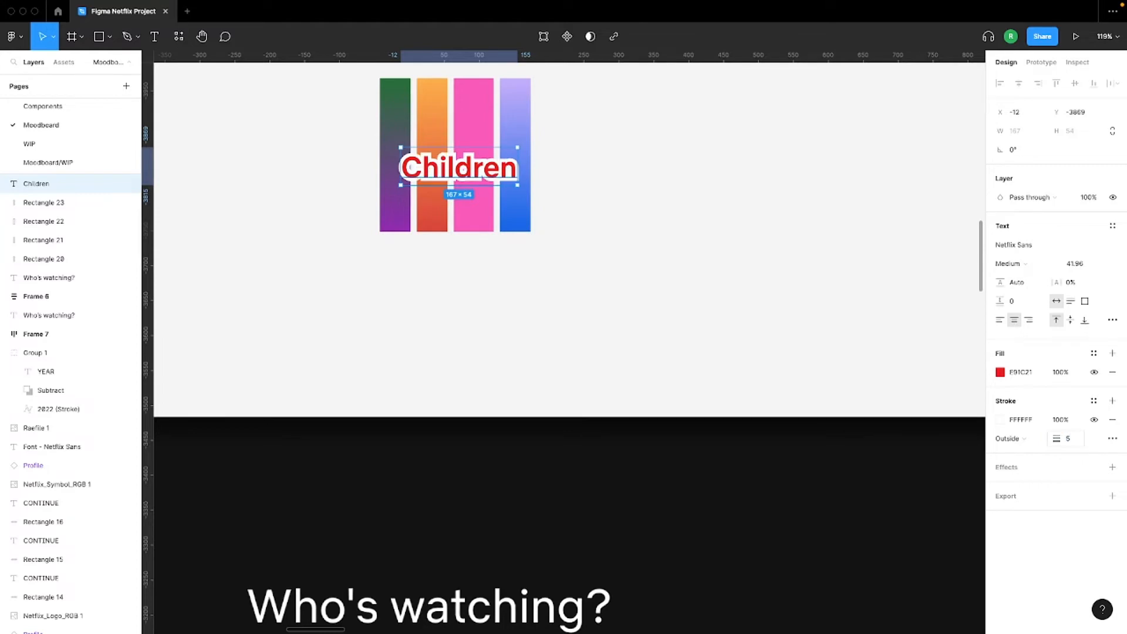
left_click(1075, 441)
type("10")
key("Return")
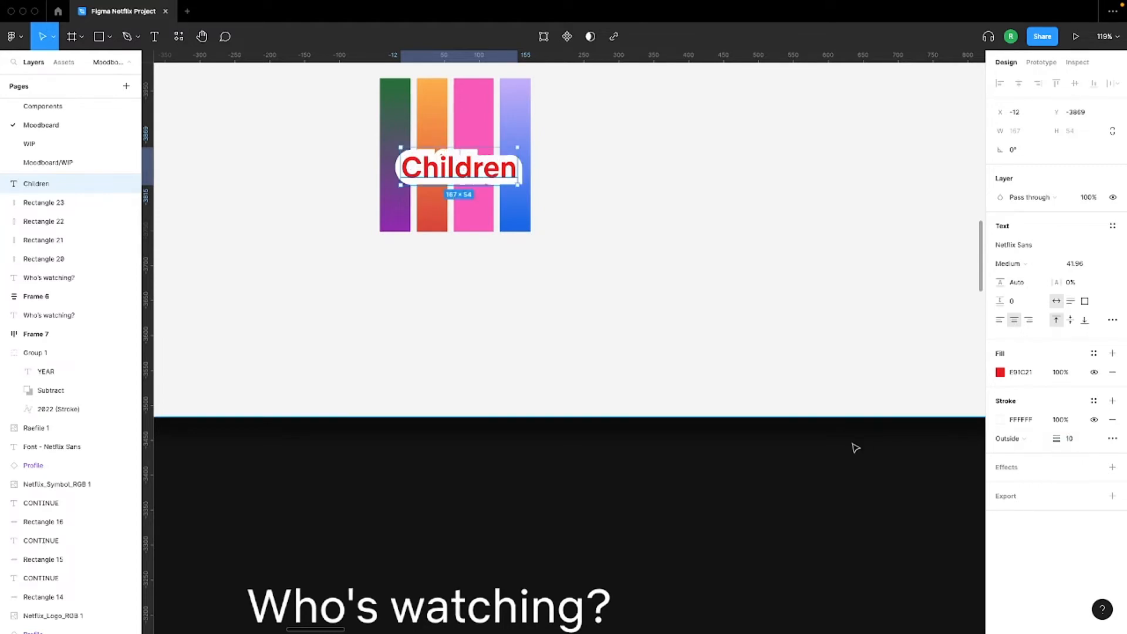
scroll(855, 448, "down", 4)
scroll(768, 385, "up", 3)
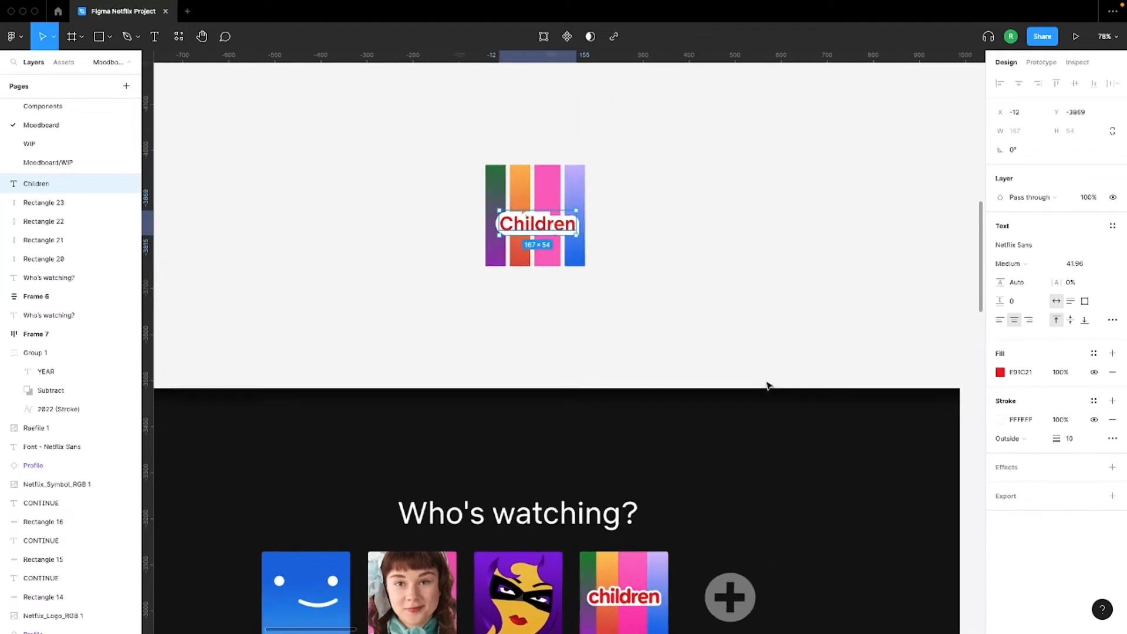
scroll(552, 273, "up", 5)
scroll(551, 273, "down", 5)
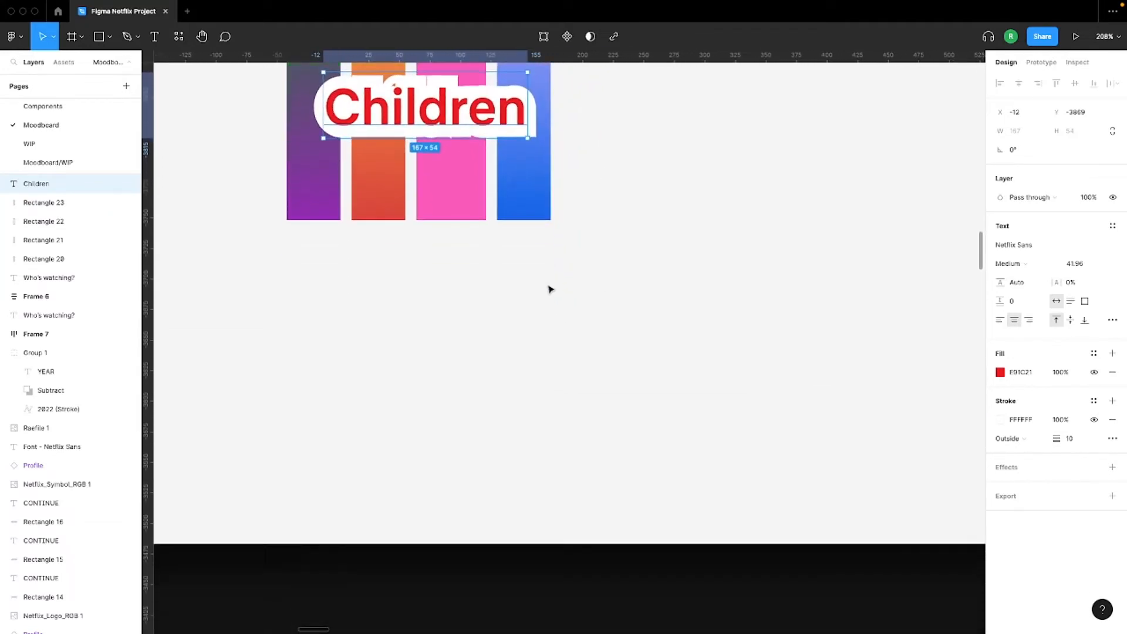
scroll(728, 382, "up", 4)
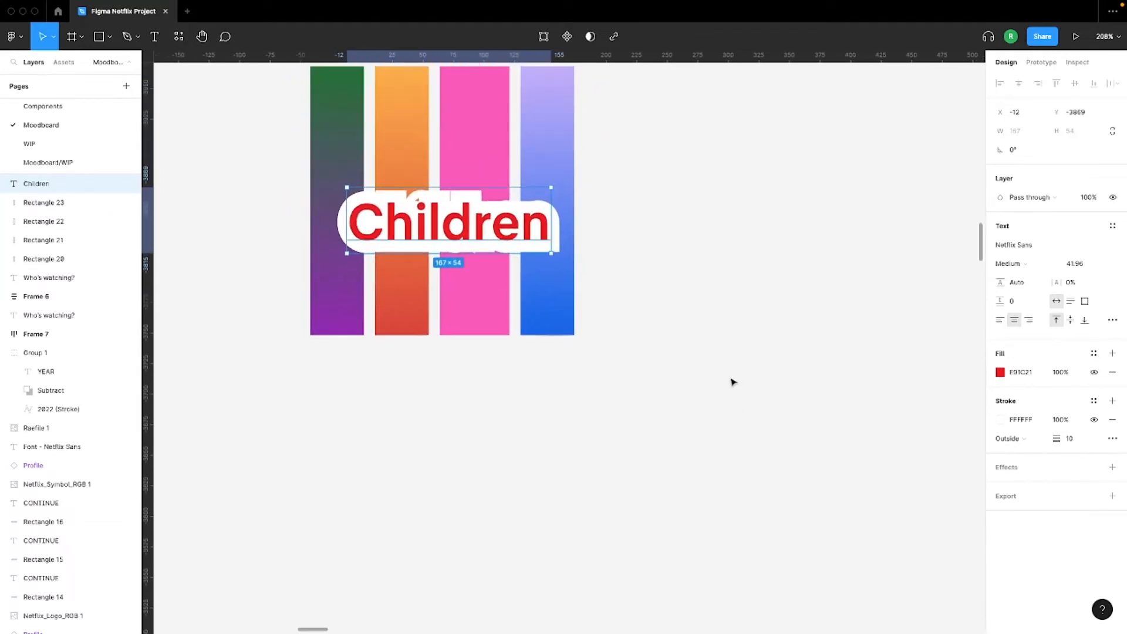
Try other stroke positions, including Inside, on the Children text and undo them
left_click(1037, 439)
left_click(1032, 429)
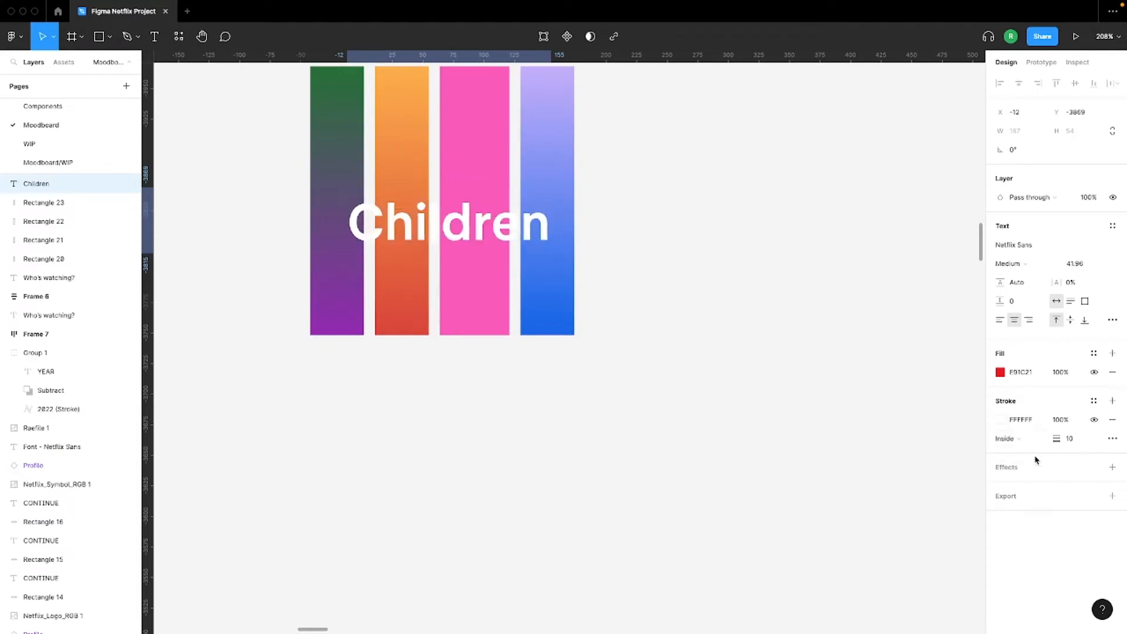
left_click(1035, 440)
left_click(1033, 423)
key("super+z")
key("super+z")
Set the Children text's outside stroke width to 5
left_click(1078, 444)
type("5")
key("Return")
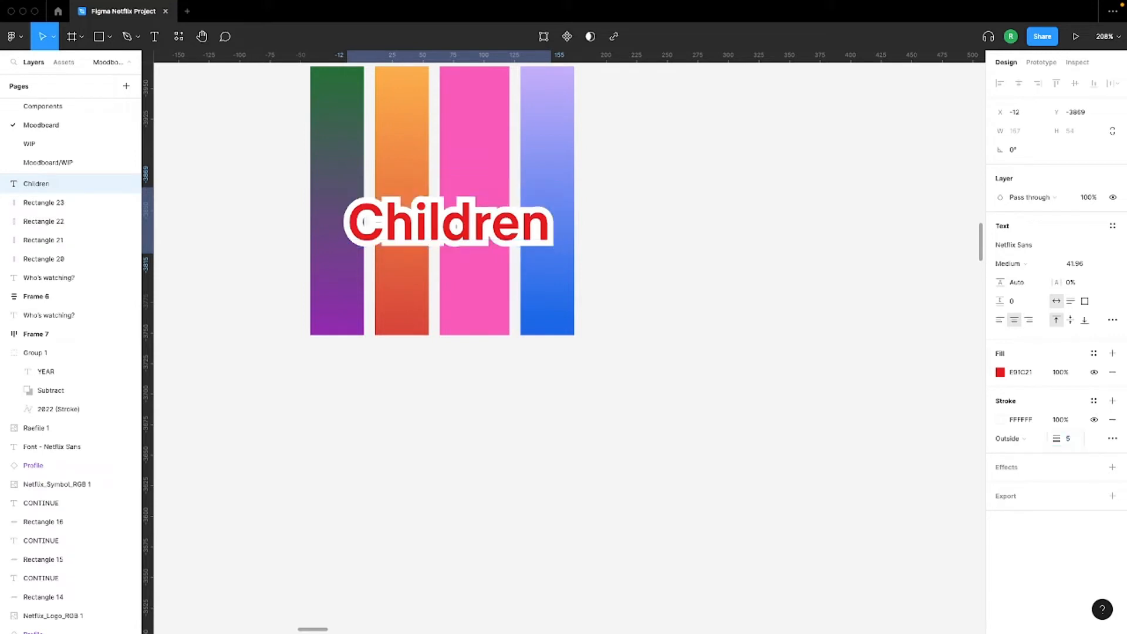
Compare the Children text with the reference kids tile and try the Roboto font on it, undoing the change
scroll(849, 548, "down", 3)
scroll(850, 548, "down", 5)
scroll(850, 550, "down", 3)
scroll(850, 550, "right", 1)
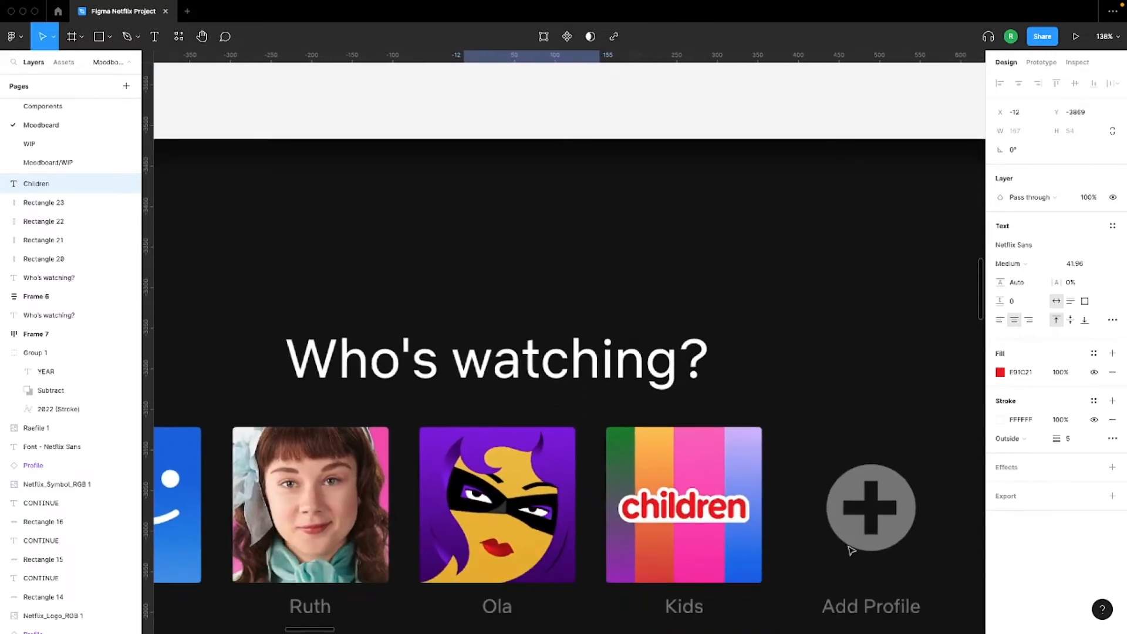
scroll(850, 550, "up", 10)
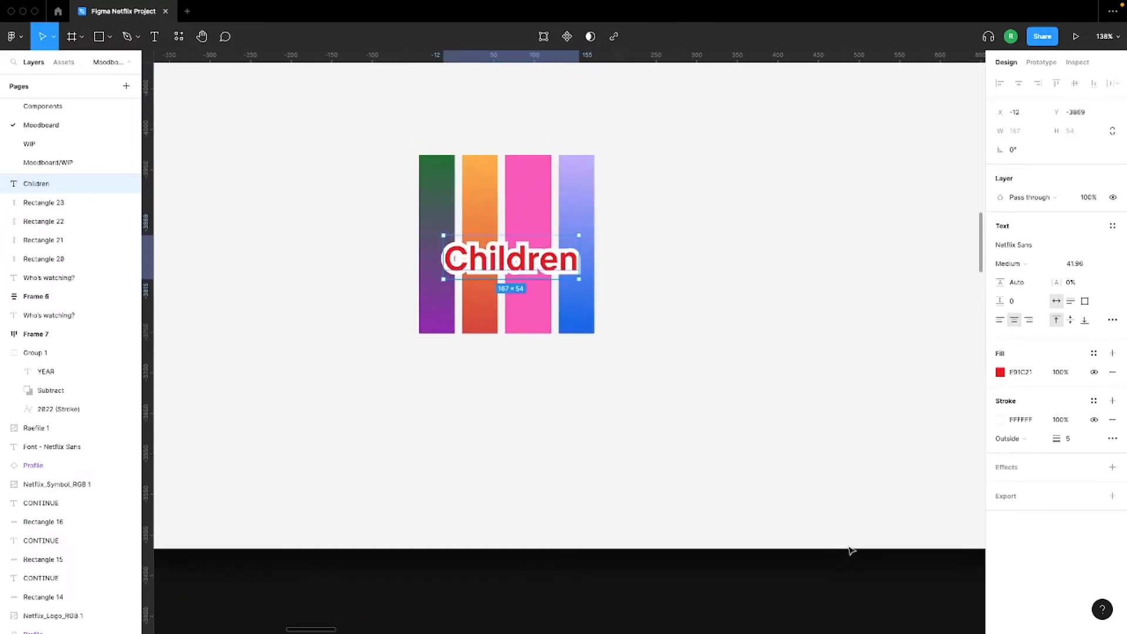
left_click(1026, 245)
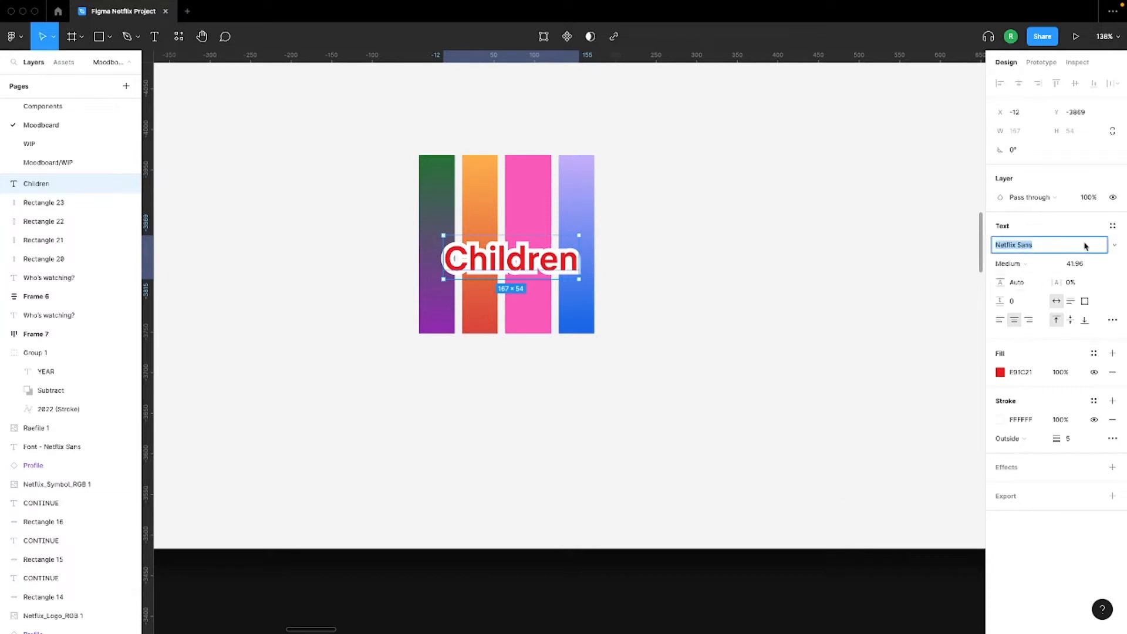
type("Rou")
type("b")
key("Return")
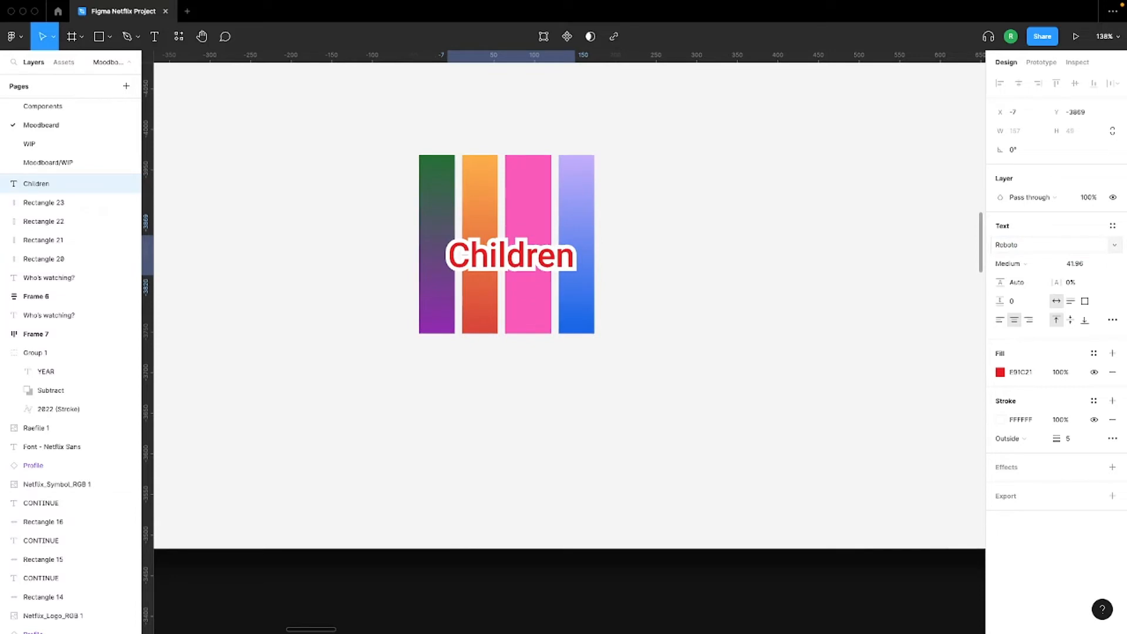
key("super+z")
Set the Children text's font to Arial Rounded MT Bold
left_click(1035, 248)
type("Arial Rounded MT Bold")
key("Return")
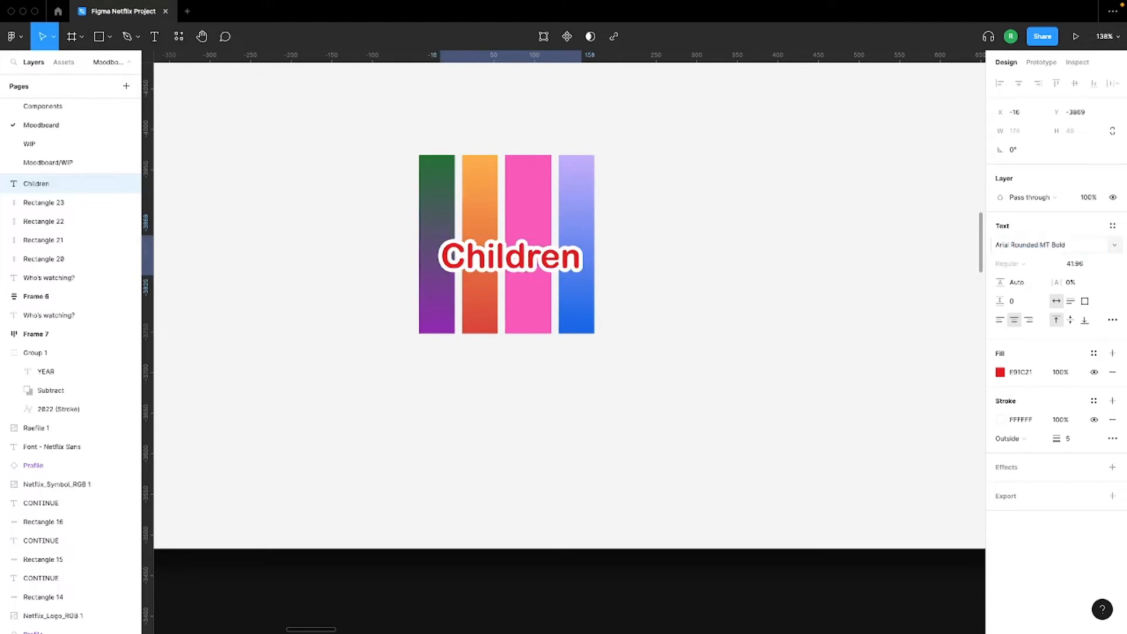
Compare the Children text's lettering and outline with the kids tile in the reference Who's watching screenshot
scroll(710, 207, "down", 10)
scroll(710, 207, "up", 10)
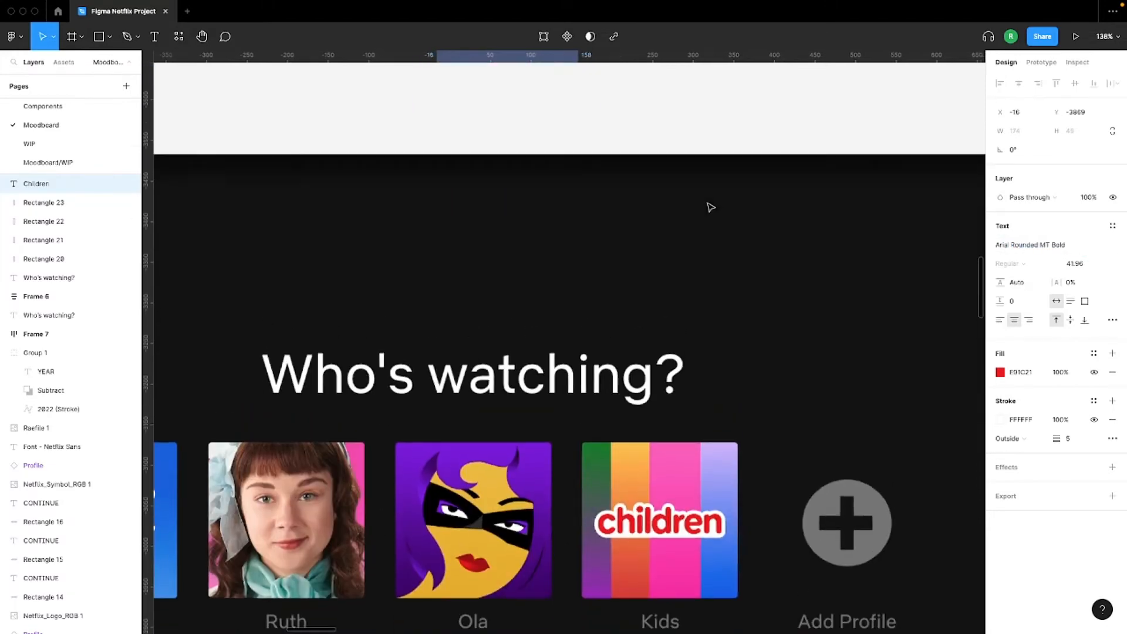
scroll(531, 337, "up", 3)
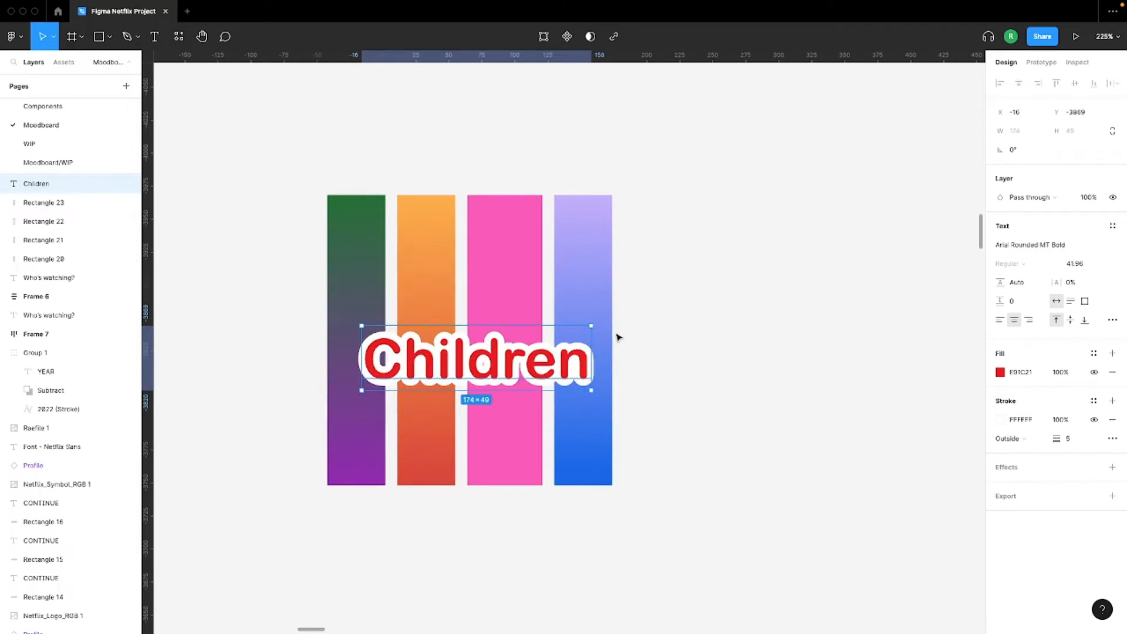
left_click(730, 291)
scroll(729, 291, "down", 5)
scroll(729, 291, "down", 3)
scroll(730, 290, "down", 10)
scroll(730, 291, "down", 5)
scroll(730, 290, "up", 12)
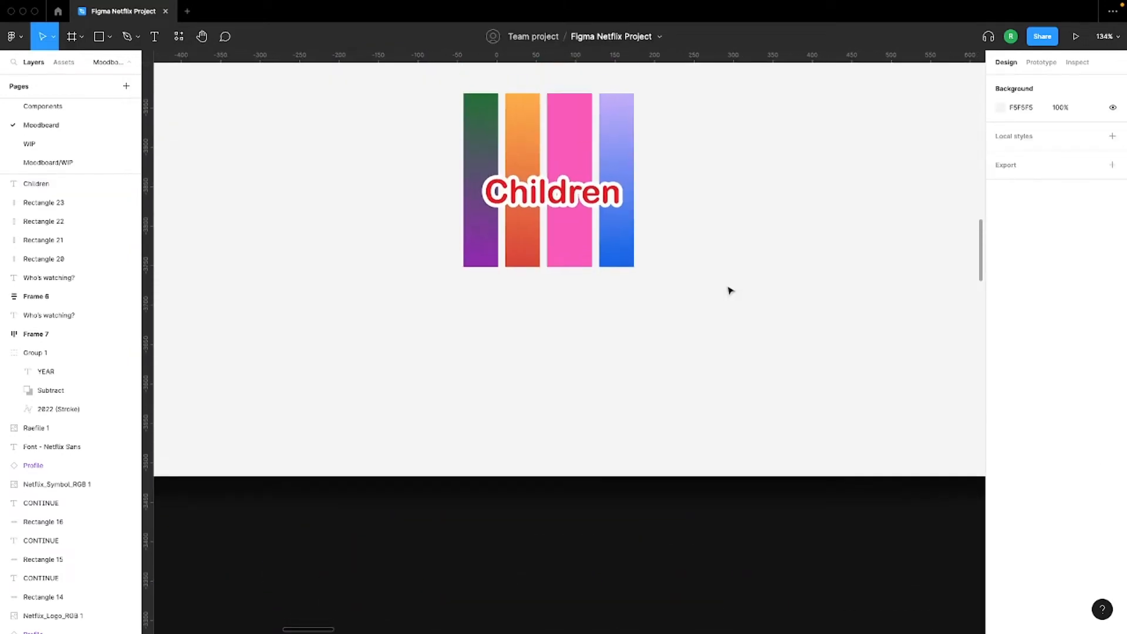
Try a stroke width of 8 on the Children text, compare it with the reference tile and undo it
left_click(552, 392)
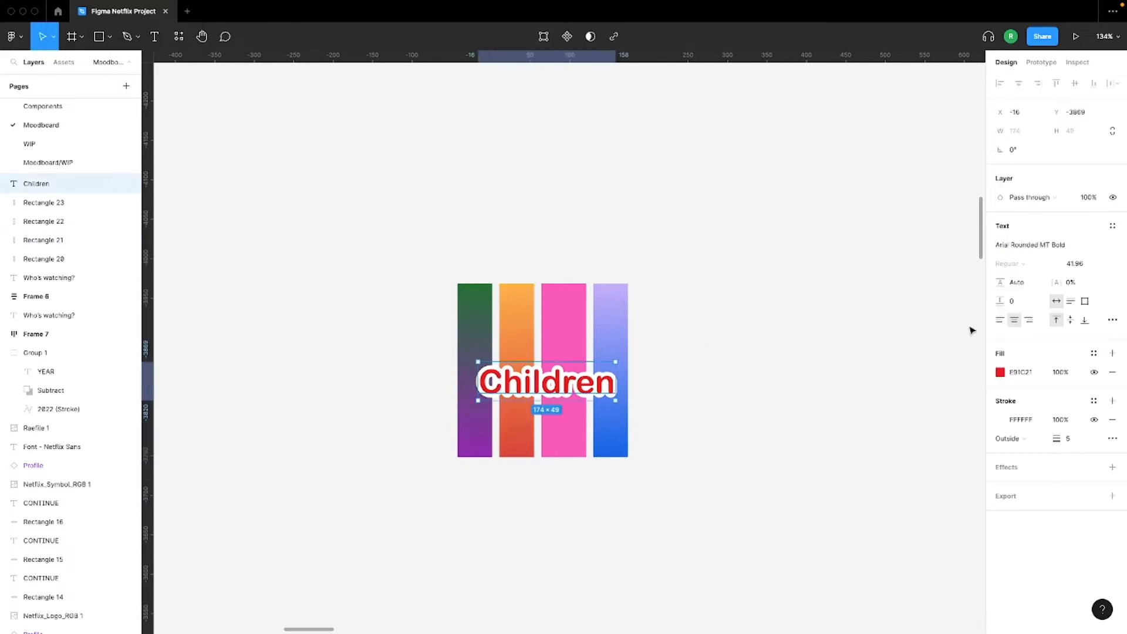
left_click(1073, 440)
type("8")
key("Return")
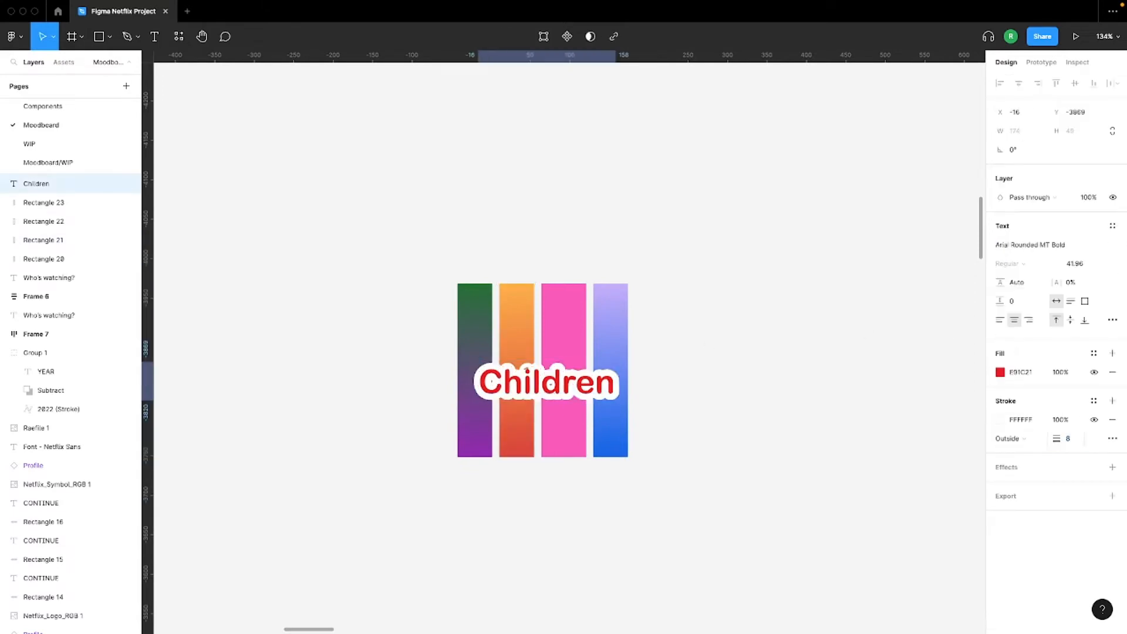
scroll(763, 514, "down", 15)
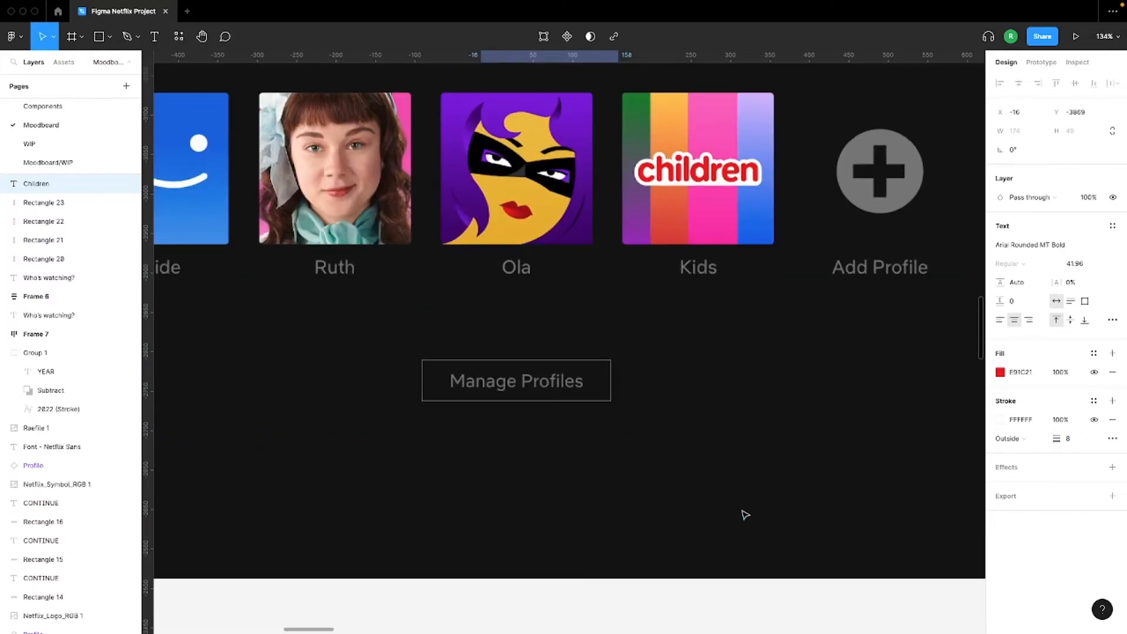
scroll(744, 515, "up", 15)
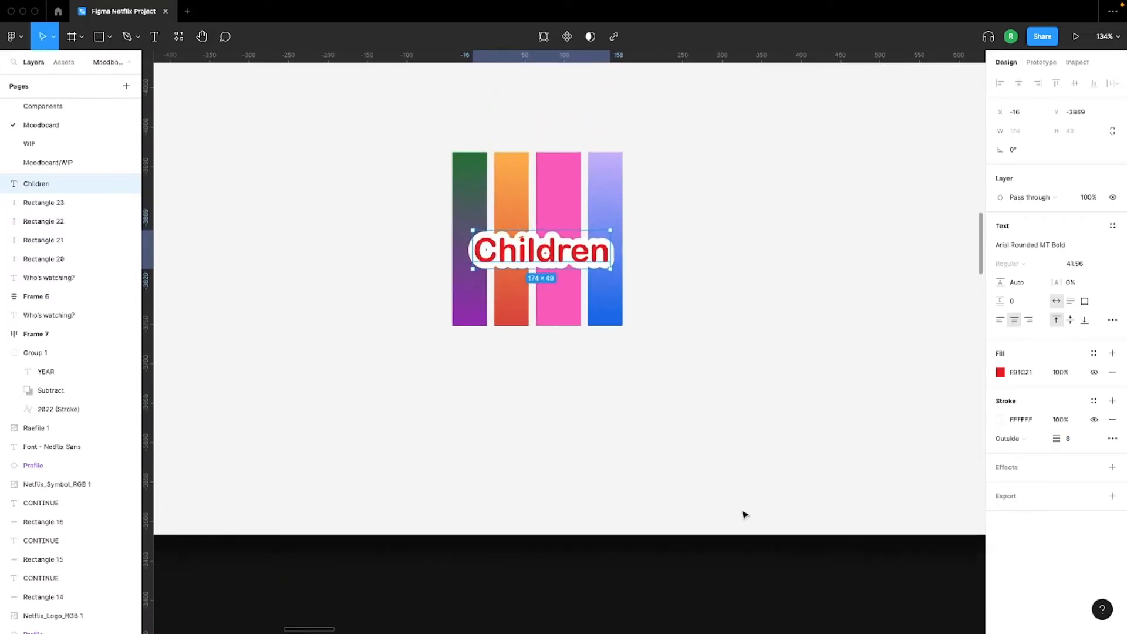
key("ctrl+z")
Move the Children text and its four coloured stripes down to just above the Who's watching frame
left_click(686, 312)
scroll(687, 312, "down", 5)
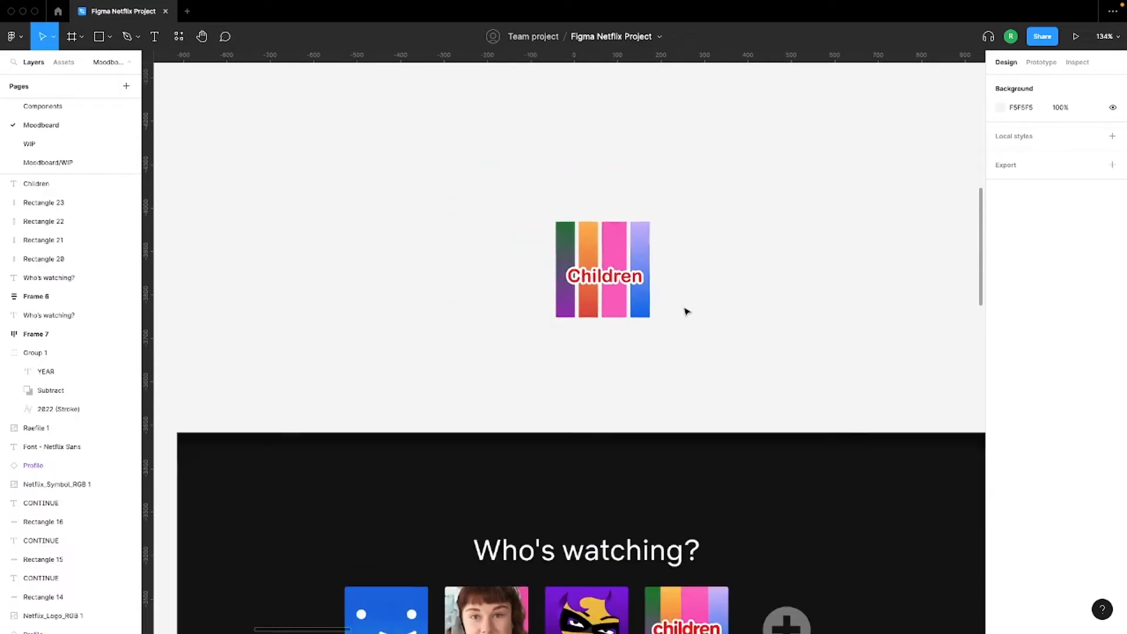
scroll(687, 311, "down", 4)
scroll(686, 311, "up", 5)
scroll(686, 311, "down", 3)
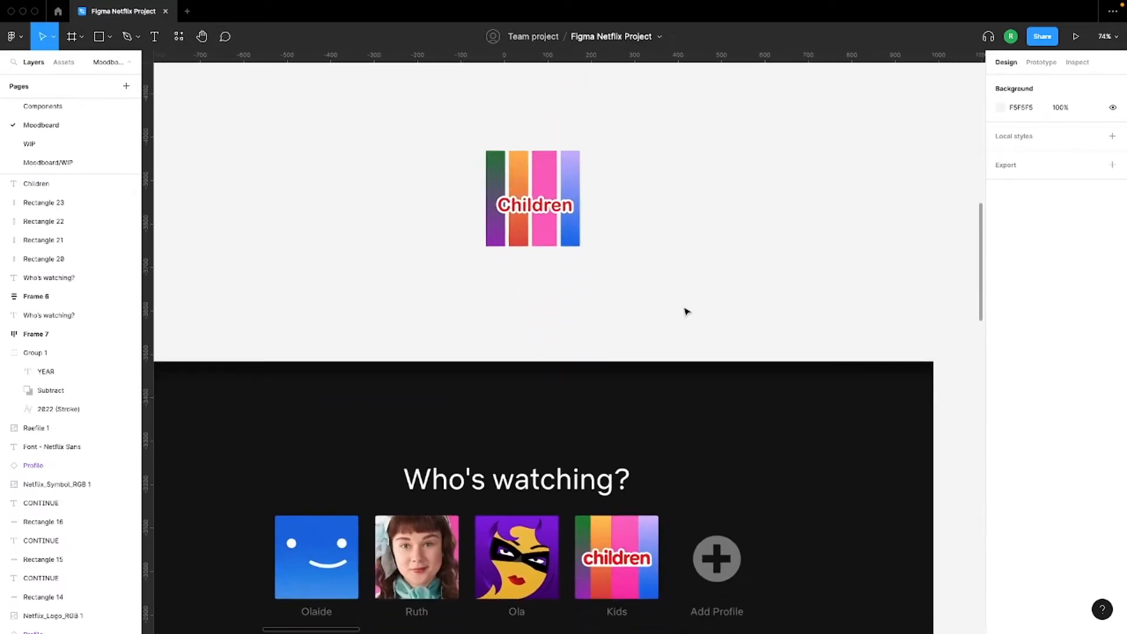
scroll(685, 310, "down", 3, "ctrl")
scroll(567, 237, "up", 1)
left_click_drag(486, 202, 654, 314)
scroll(590, 258, "down", 2, "ctrl")
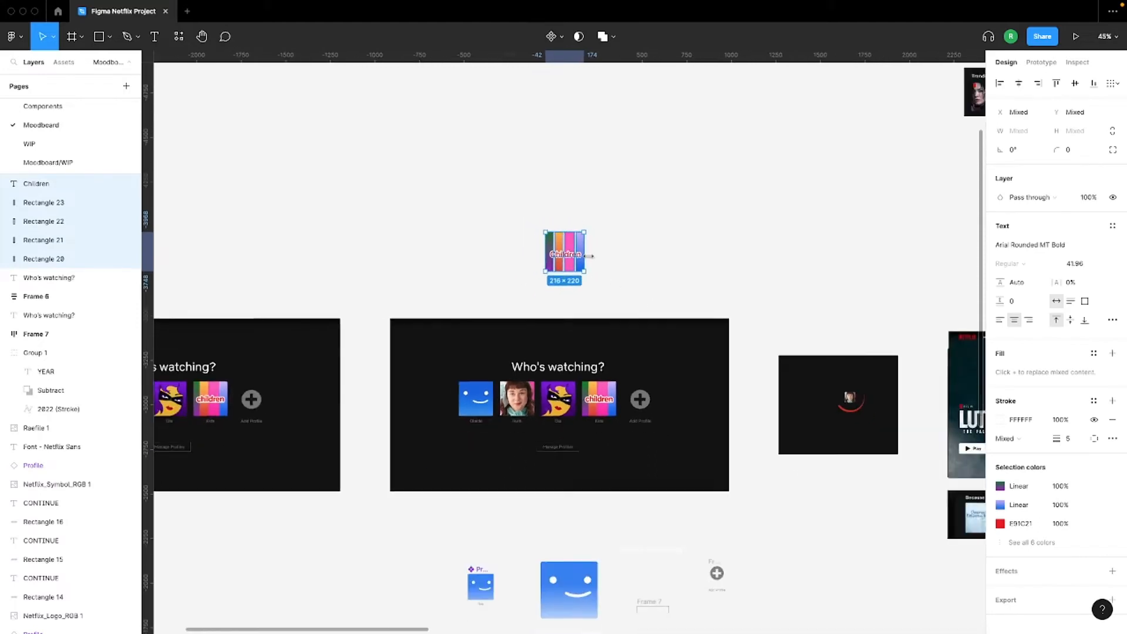
left_click_drag(580, 251, 569, 426)
Check the fourth profile tile in the Who's watching frame, and group the Children text with its four stripes
left_click(476, 324)
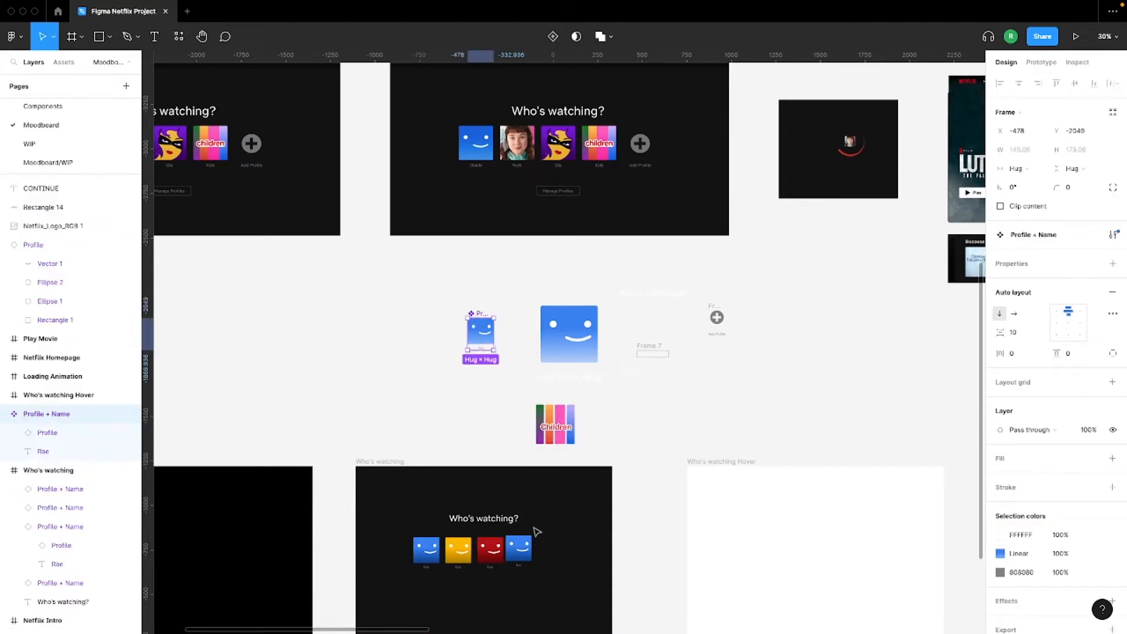
left_click(519, 548)
left_click(519, 548)
scroll(519, 548, "up", 5)
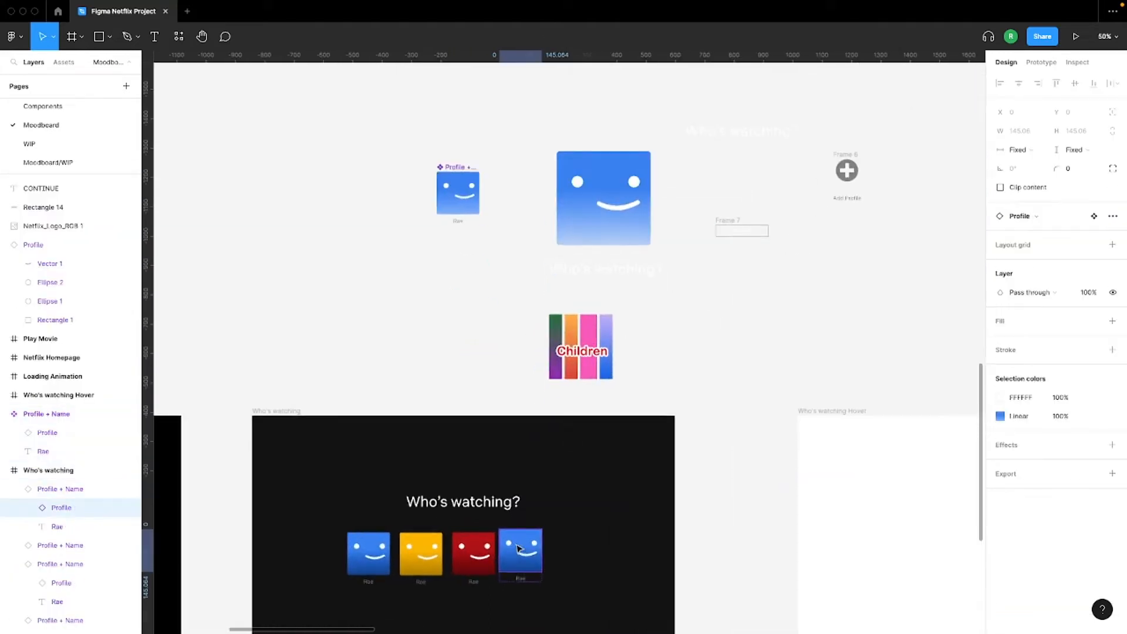
scroll(519, 548, "right", 3)
scroll(519, 548, "down", 1)
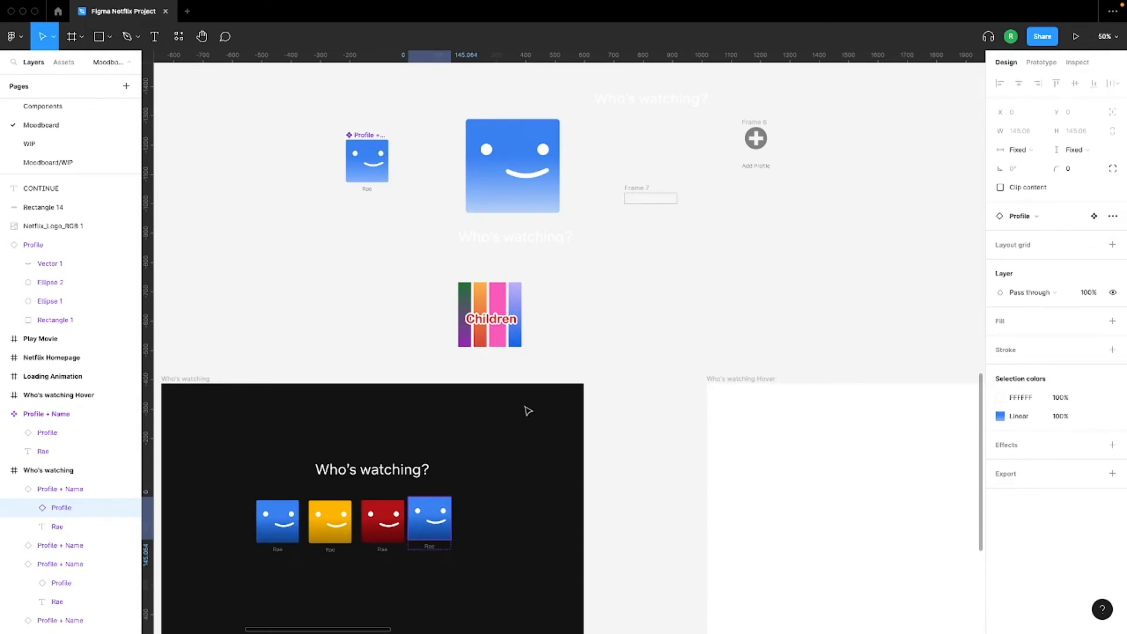
left_click(542, 362)
left_click_drag(447, 277, 544, 363)
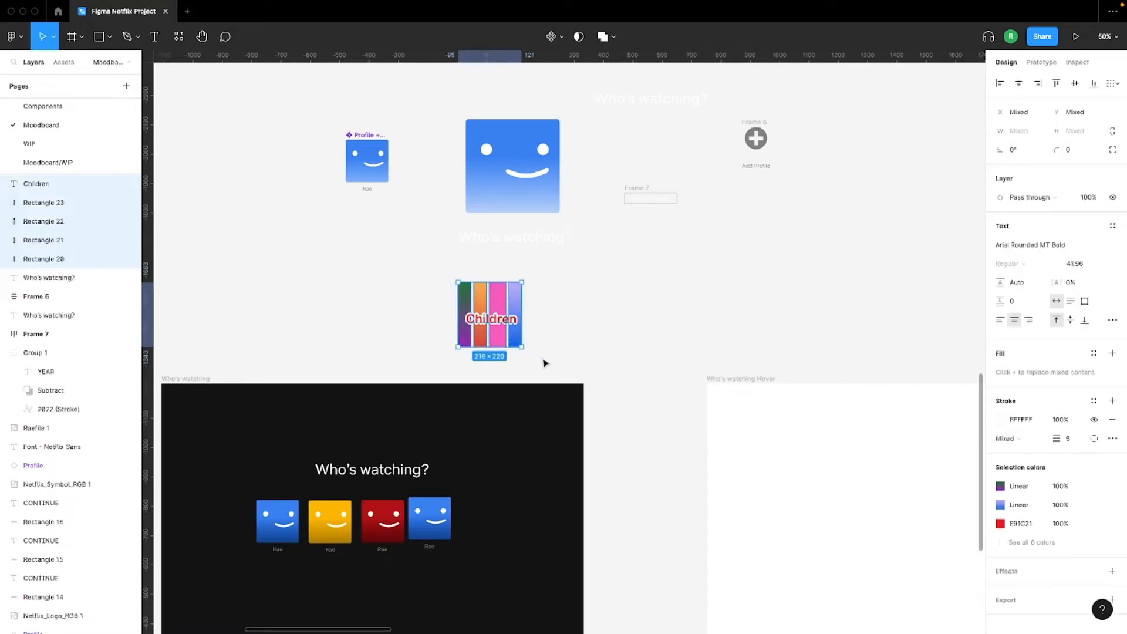
right_click(500, 303)
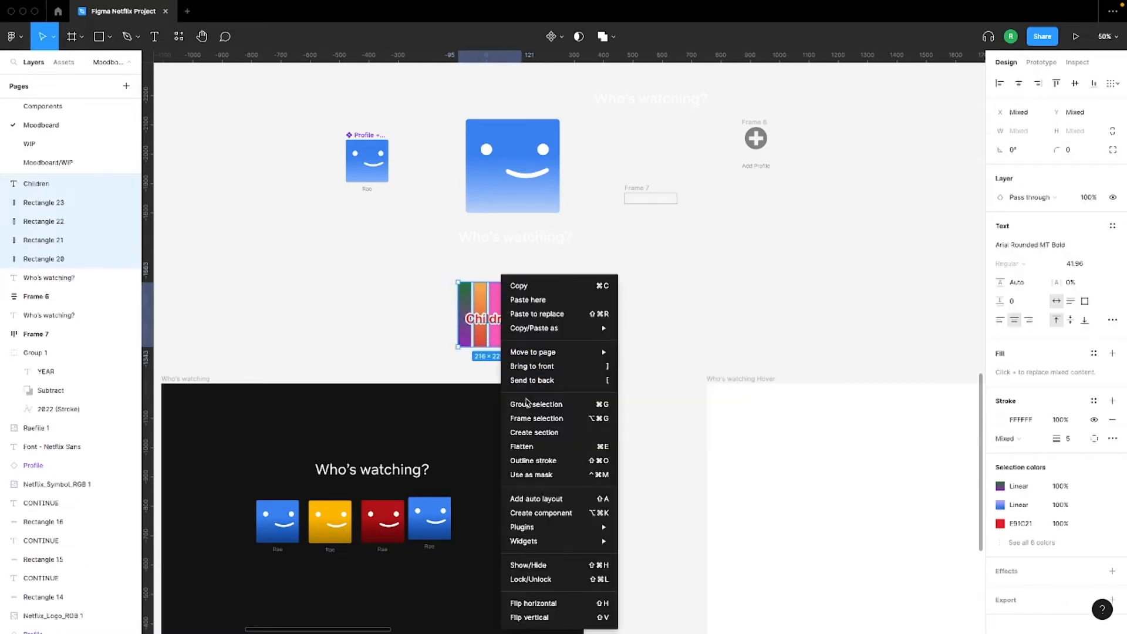
left_click(528, 405)
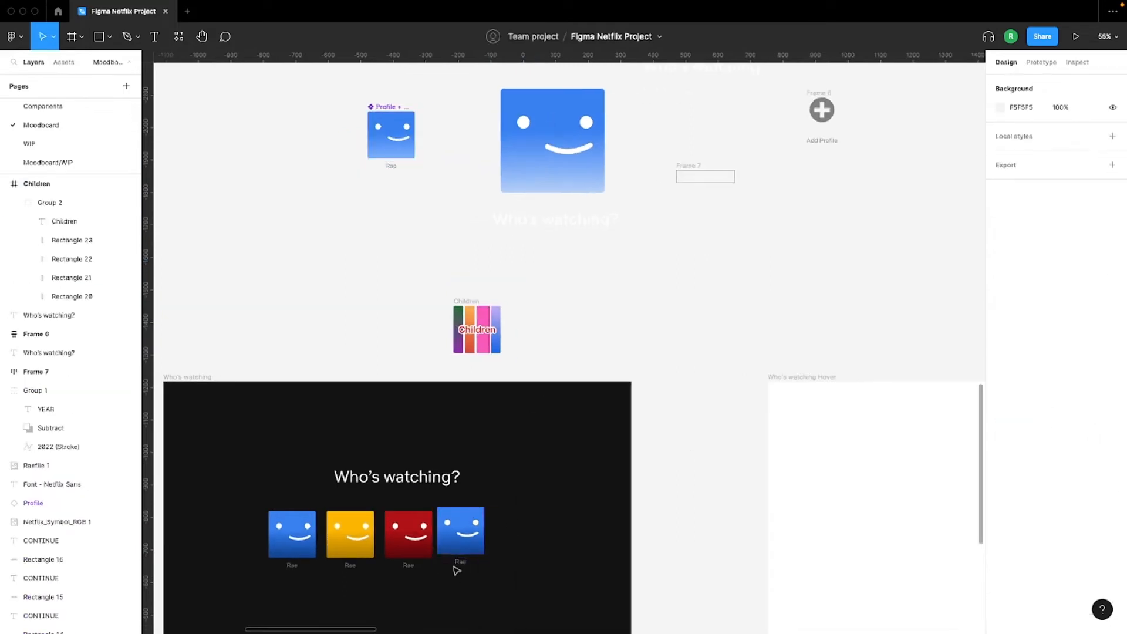
Move the fourth profile tile out beside the Children artwork and place a copy of its name label under the artwork
left_click_drag(459, 532, 536, 329)
scroll(584, 335, "up", 5)
left_click(496, 385)
left_click_drag(496, 385, 390, 388)
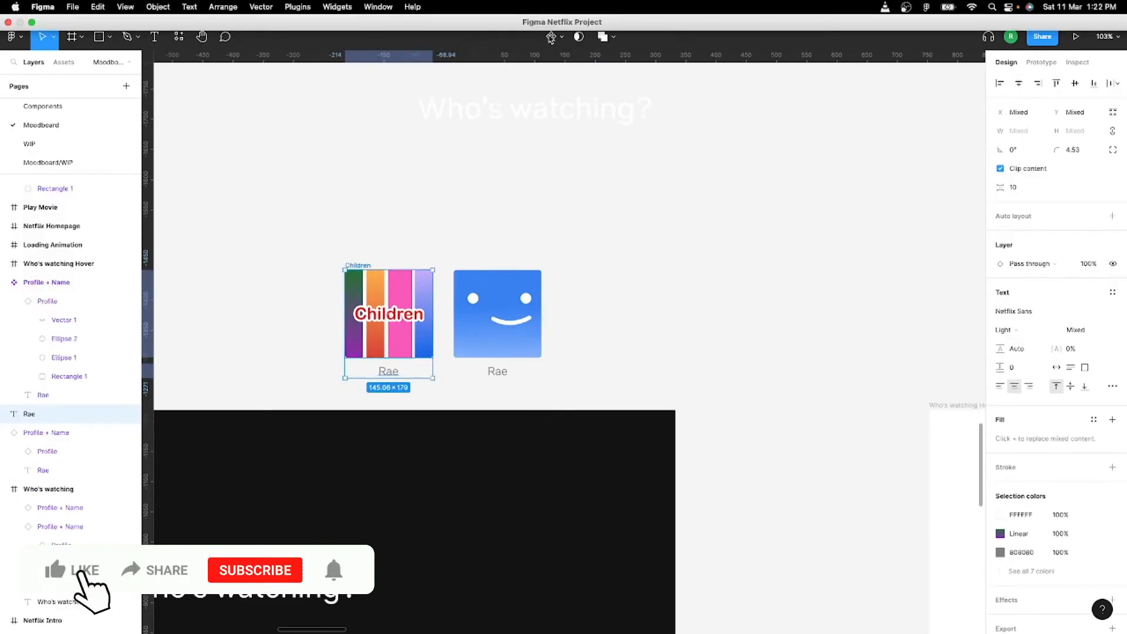
Create a component from the Children artwork and its name label, and rename it Children
left_click(552, 38)
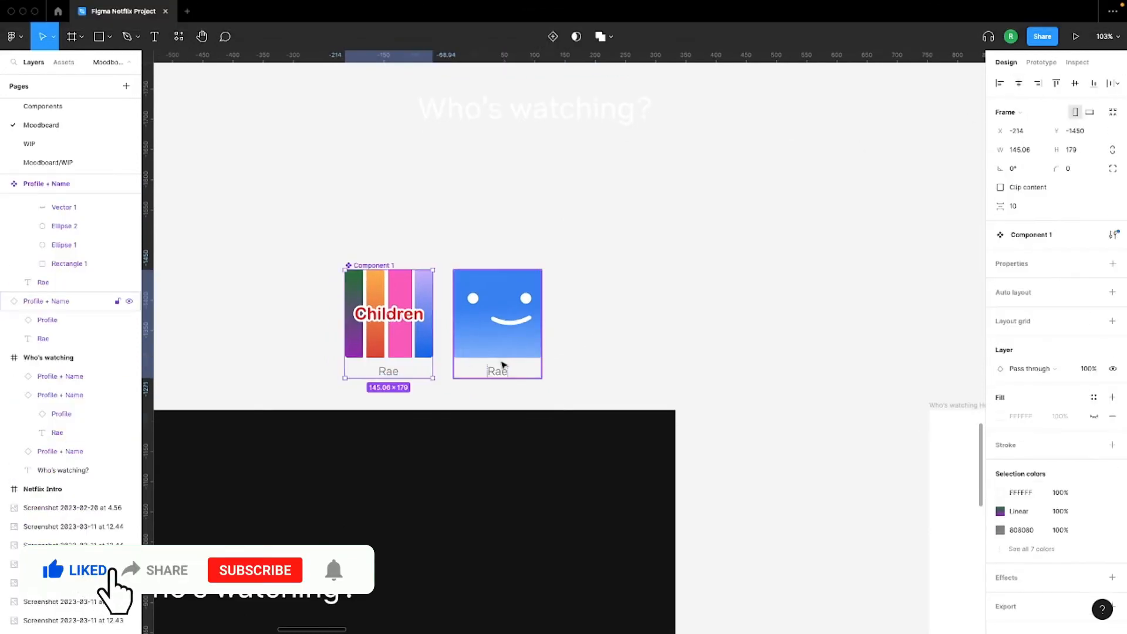
left_click(501, 364, "shift")
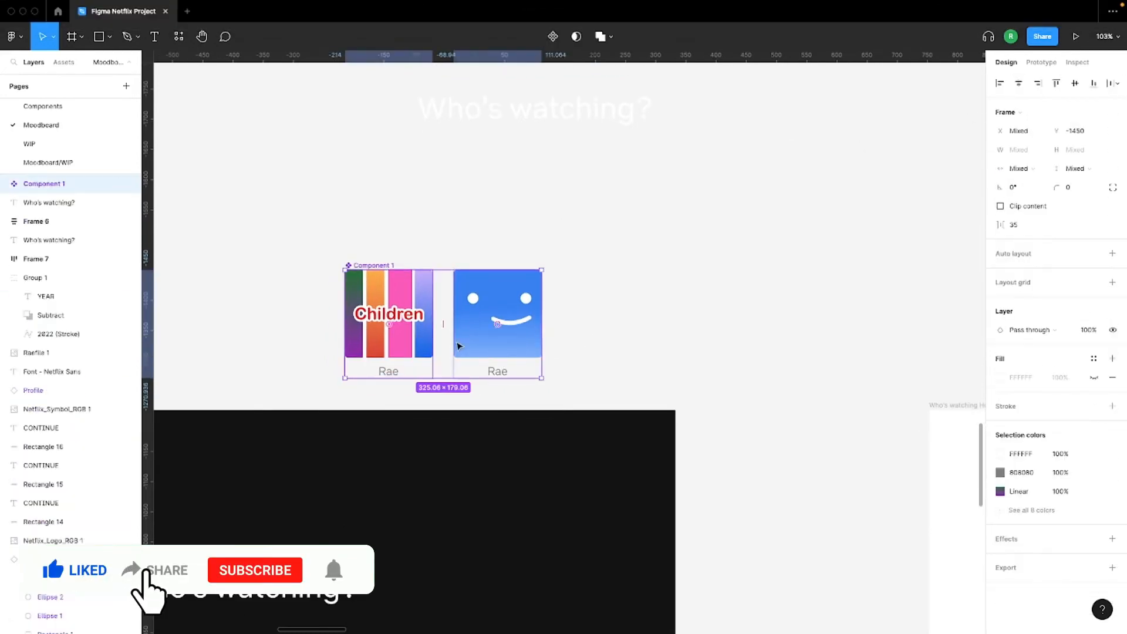
scroll(458, 345, "up", 5)
scroll(459, 345, "down", 5)
left_click(407, 327)
double_click(400, 272)
type("Ch")
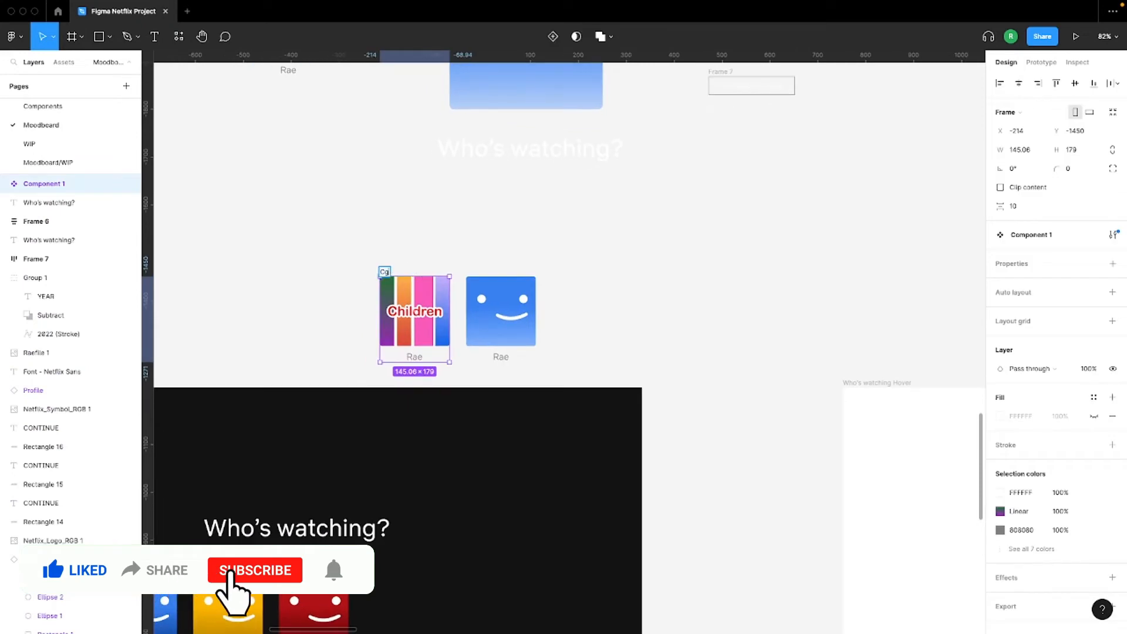
type("ildren")
scroll(399, 383, "down", 5)
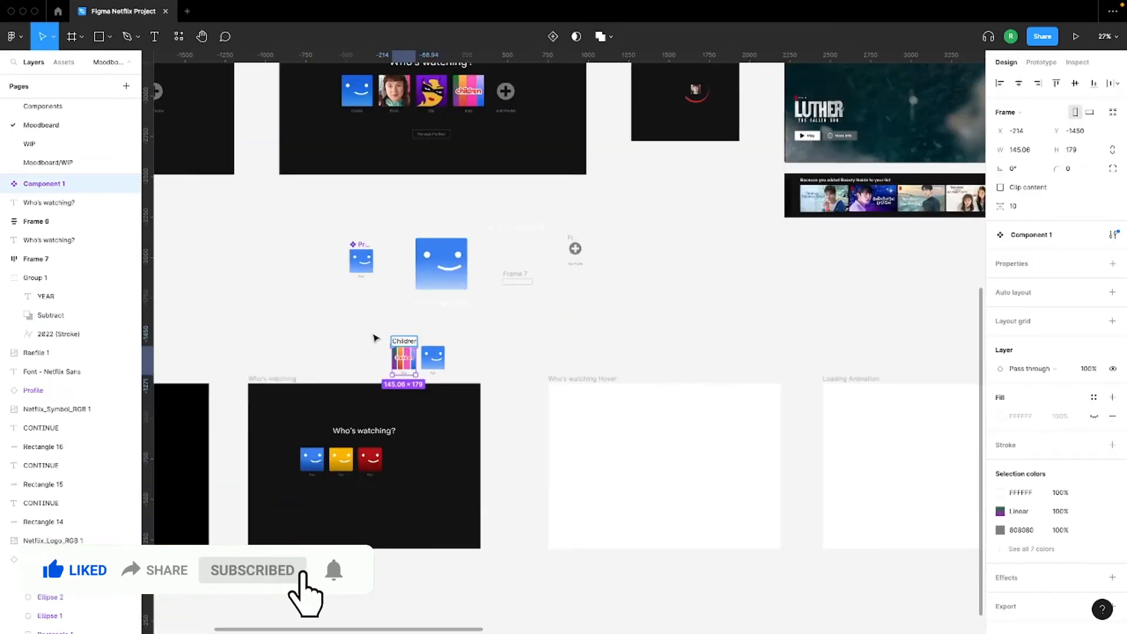
left_click(374, 337)
Place an instance of the Children component as the fourth profile in the Who's watching frame and select all four profiles
scroll(374, 337, "up", 3)
scroll(426, 394, "up", 2)
left_click_drag(426, 395, 332, 418, "alt")
scroll(333, 418, "down", 2)
left_click_drag(345, 292, 421, 510)
scroll(420, 509, "down", 3)
left_click(349, 491, "shift")
left_click(388, 490, "shift")
left_click(428, 491, "shift")
left_click(472, 508)
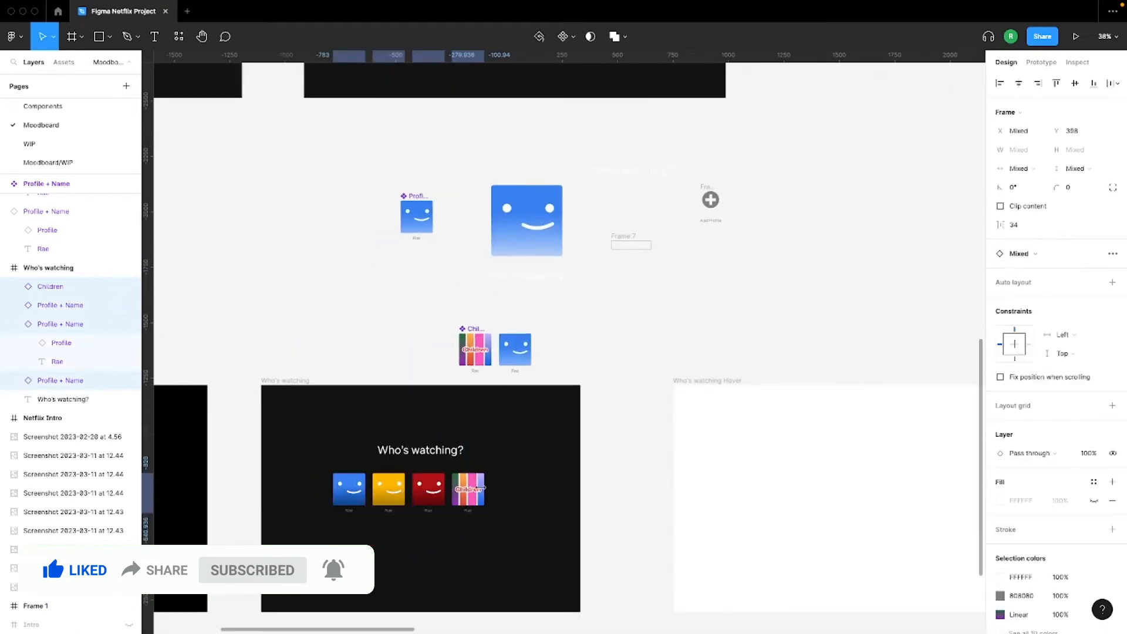
Change the name label under the Children tile in the Who's watching frame to Kids
scroll(439, 493, "up", 3)
left_click(436, 426)
scroll(452, 411, "up", 1)
scroll(496, 554, "up", 4)
double_click(487, 553)
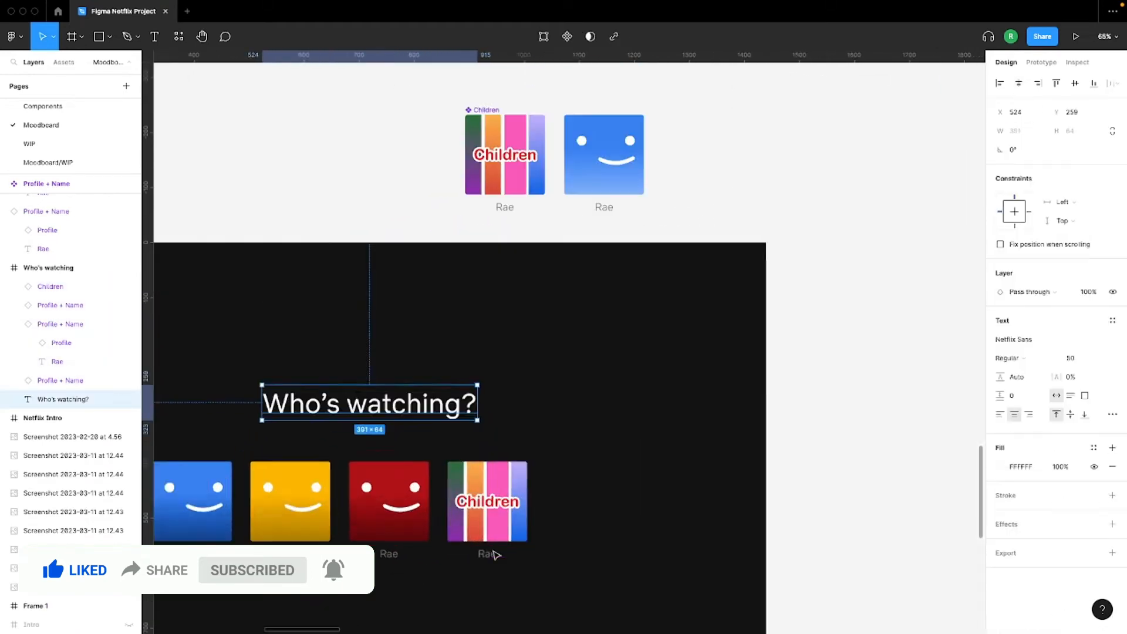
key("BackSpace")
type("Kiids")
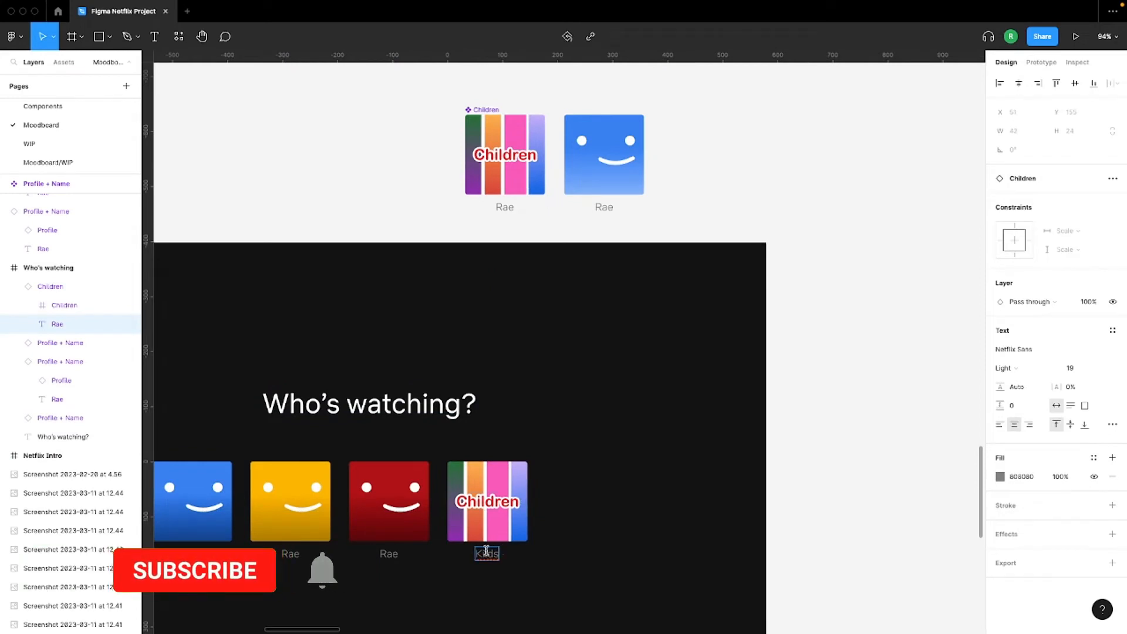
key("BackSpace")
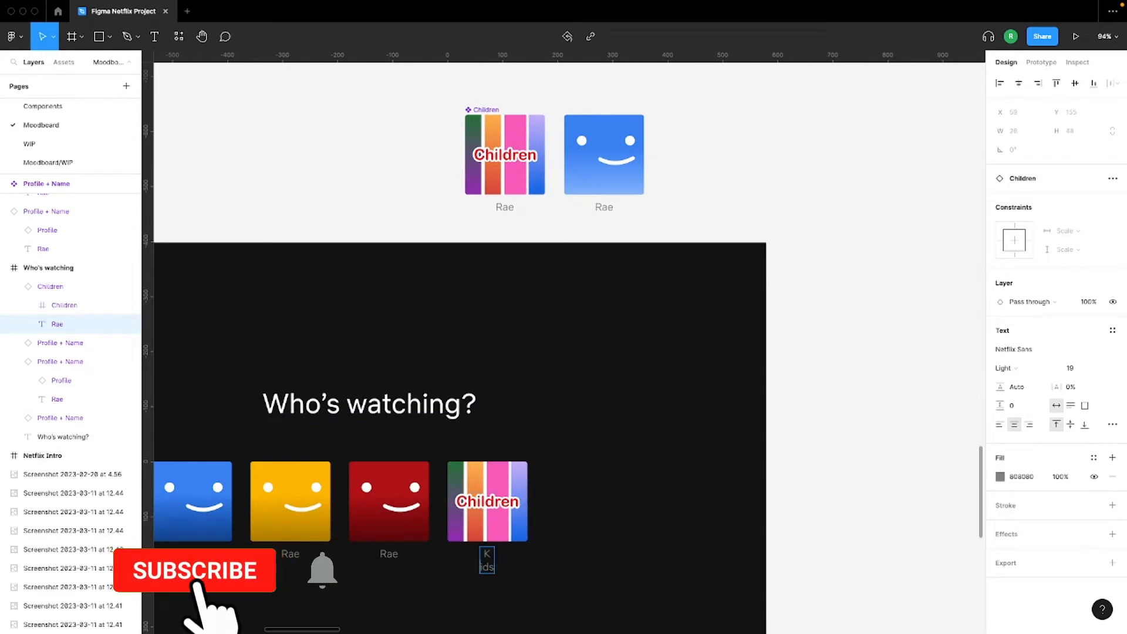
key("Return")
key("BackSpace")
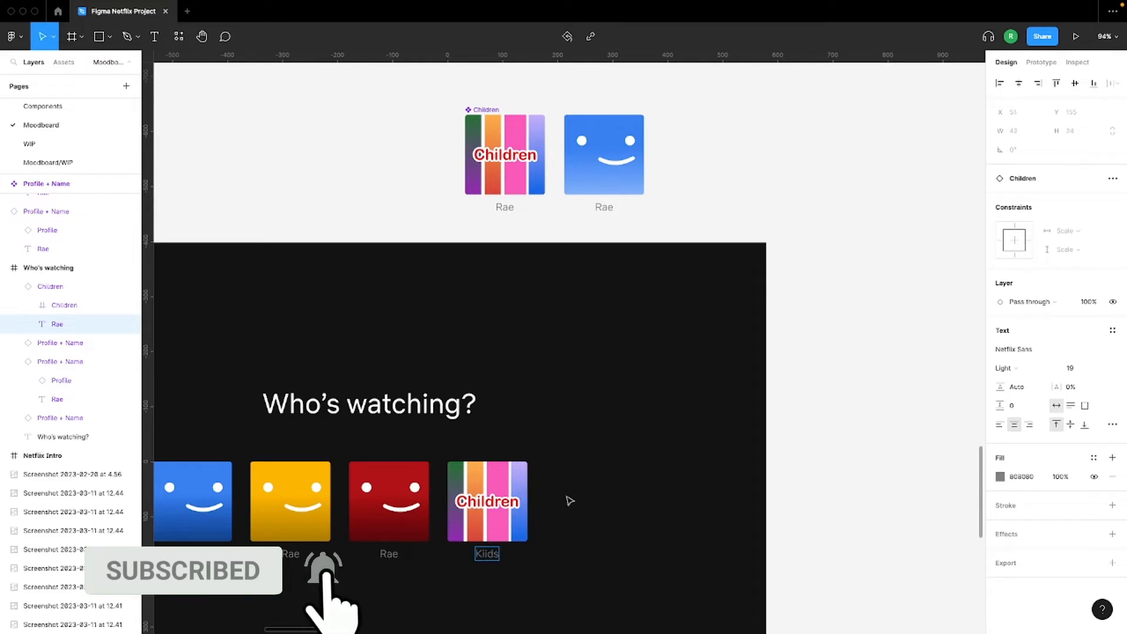
left_click(582, 511)
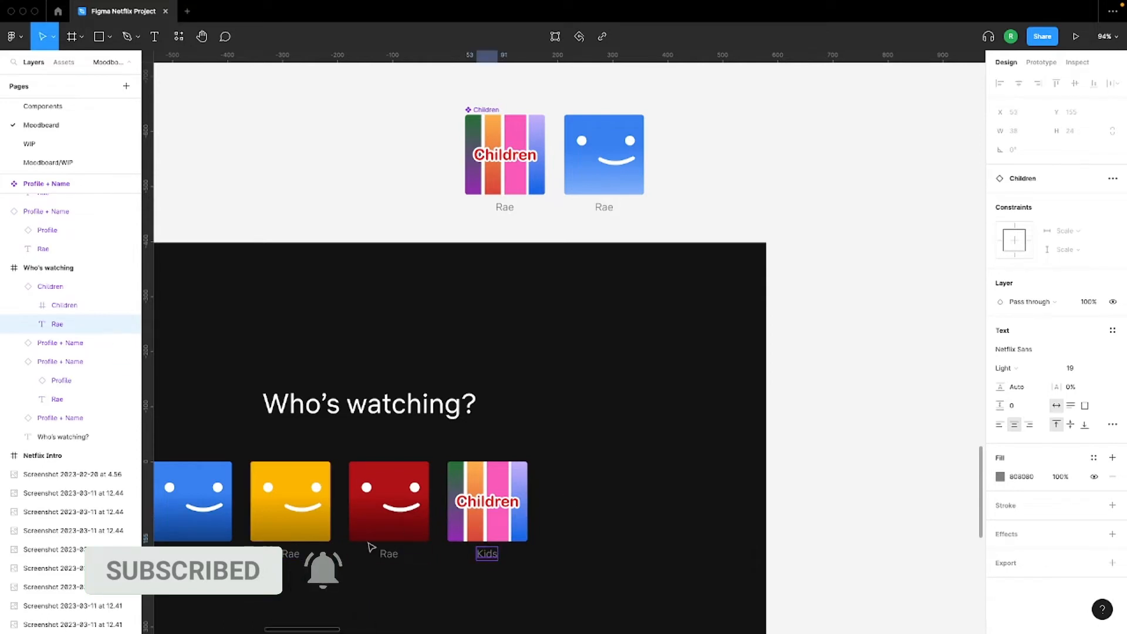
left_click(535, 516)
Change the name labels under the red and yellow tiles in the Who's watching frame to Profile
scroll(535, 516, "down", 3)
scroll(430, 537, "up", 3)
left_click(427, 547)
double_click(426, 547)
type("Profile")
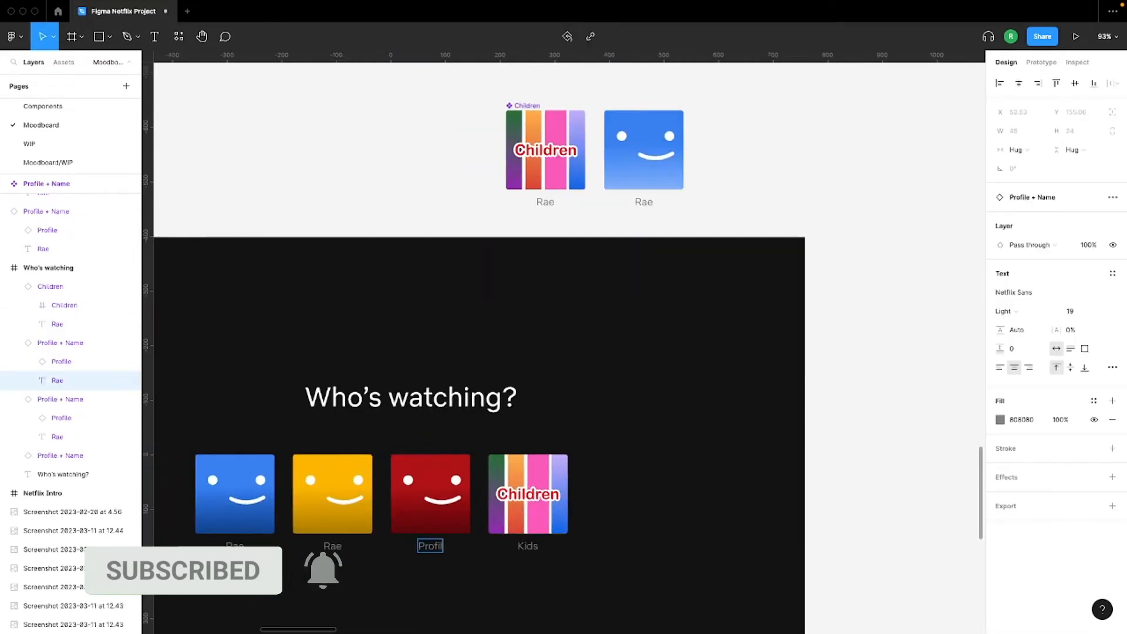
double_click(333, 546)
double_click(333, 547)
type("Profile")
left_click(395, 441)
Wrap the four profile tiles in a horizontal auto layout and centre the row under the Who's watching? heading
scroll(397, 440, "down", 3)
left_click(306, 463)
scroll(306, 462, "down", 3)
left_click(364, 369, "shift")
left_click(419, 382, "shift")
left_click(479, 372, "shift")
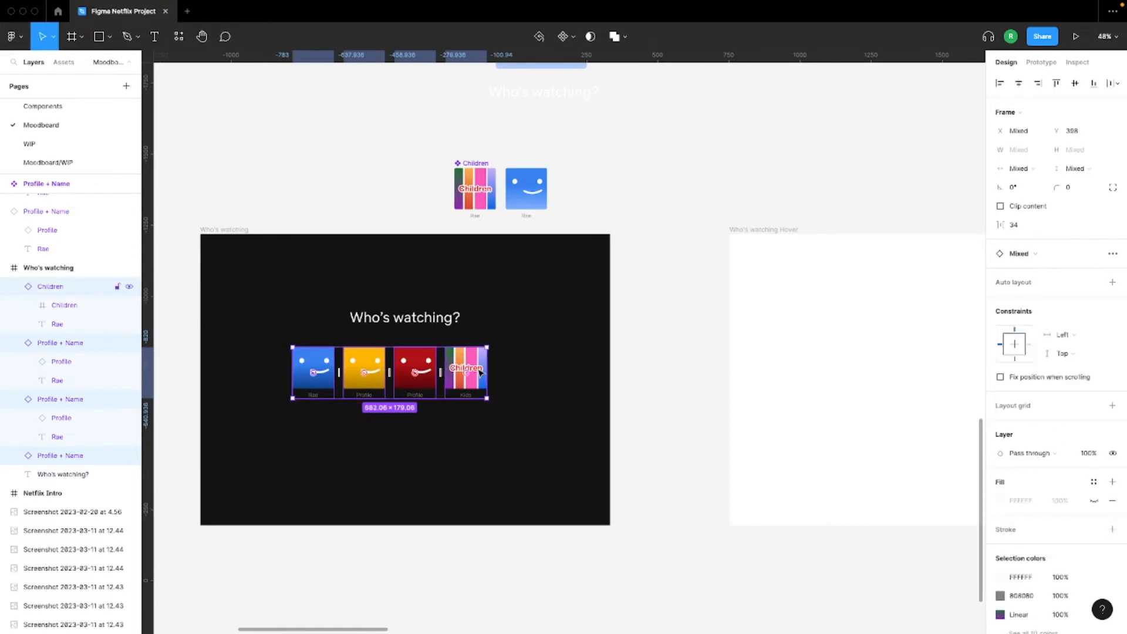
key("shift+a")
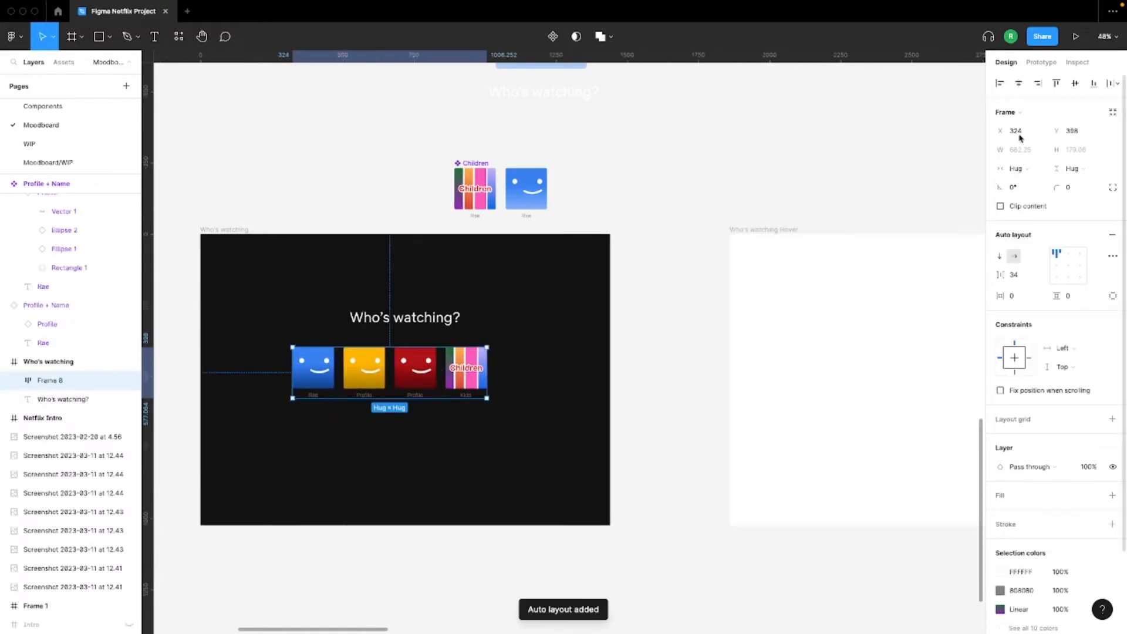
left_click(440, 324, "shift")
left_click(618, 385)
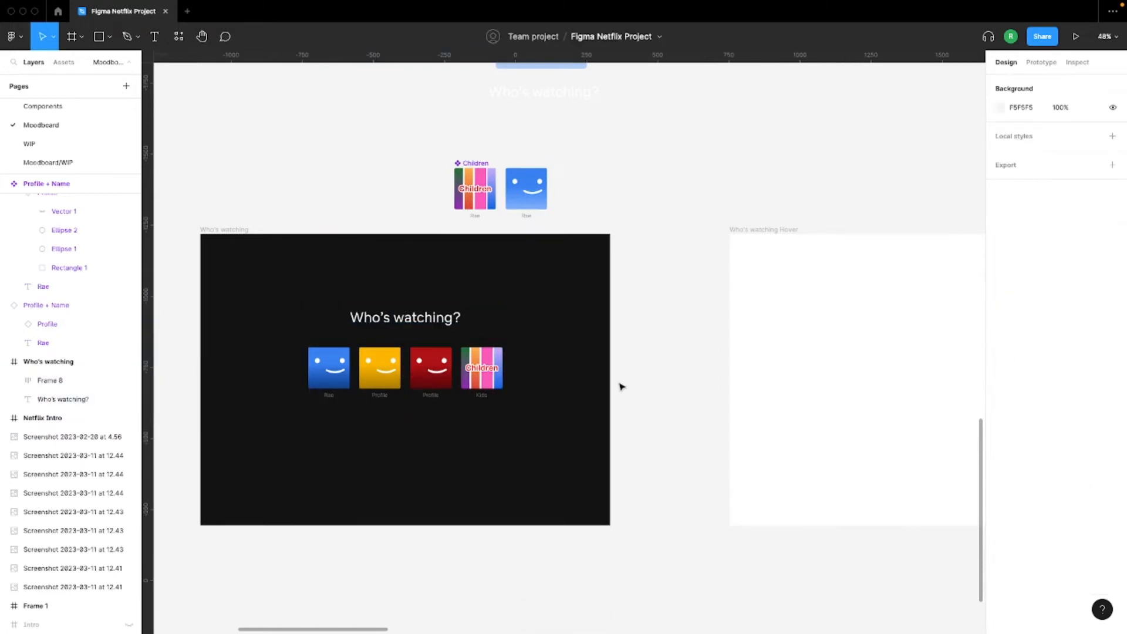
Place a copy of the Add Profile icon and label beside the Kids tile in the Who's watching frame
scroll(620, 386, "up", 5)
scroll(621, 386, "down", 5, "ctrl")
scroll(621, 386, "right", 1)
scroll(621, 386, "down", 1)
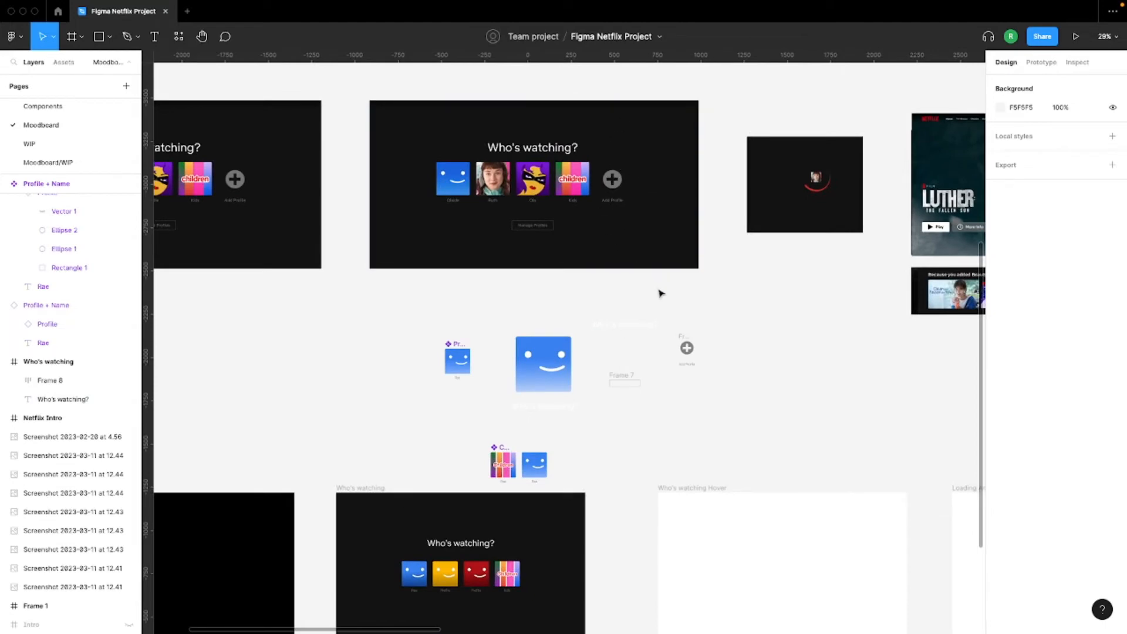
left_click(684, 341)
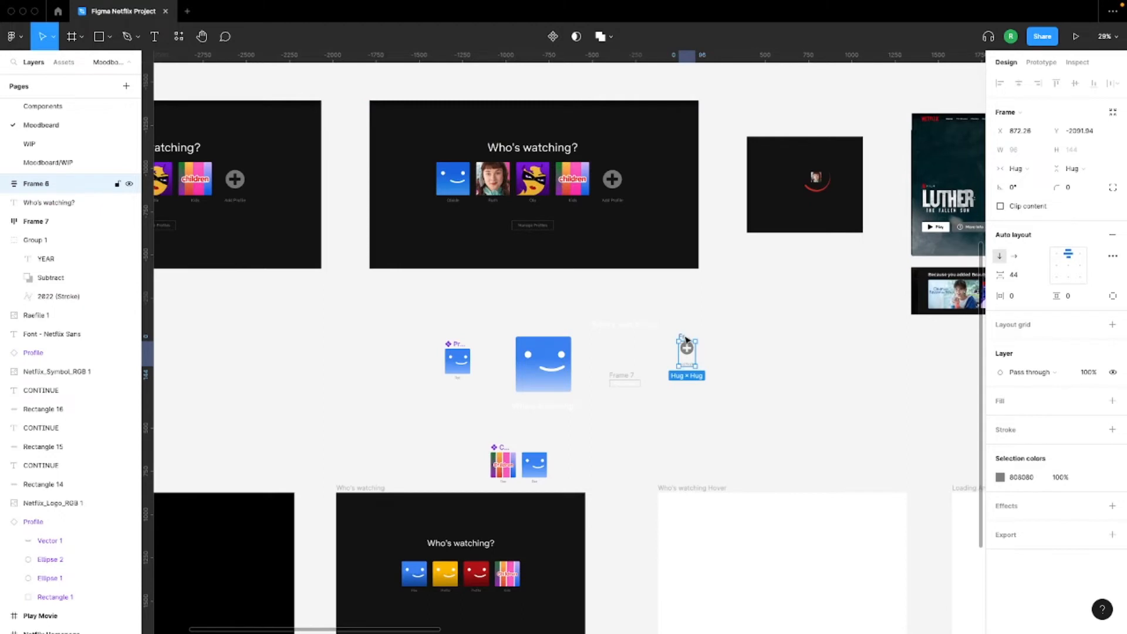
left_click_drag(663, 378, 540, 563)
scroll(607, 420, "down", 1)
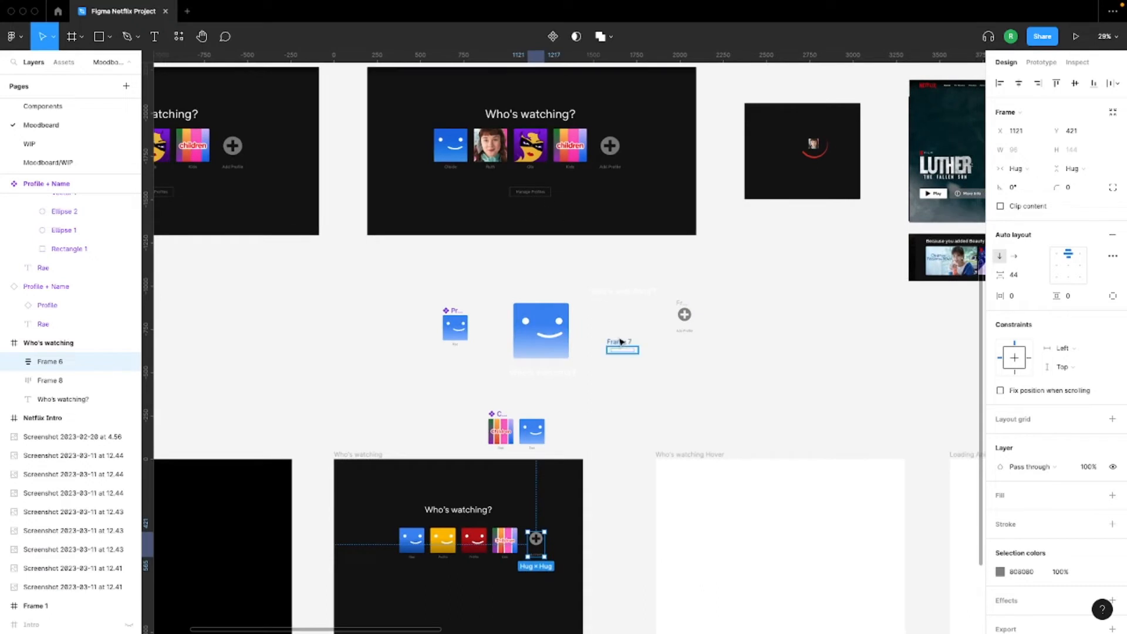
Place a copy of the Manage Profiles button below the profile row and centre it horizontally in the Who's watching frame
left_click_drag(622, 345, 470, 573)
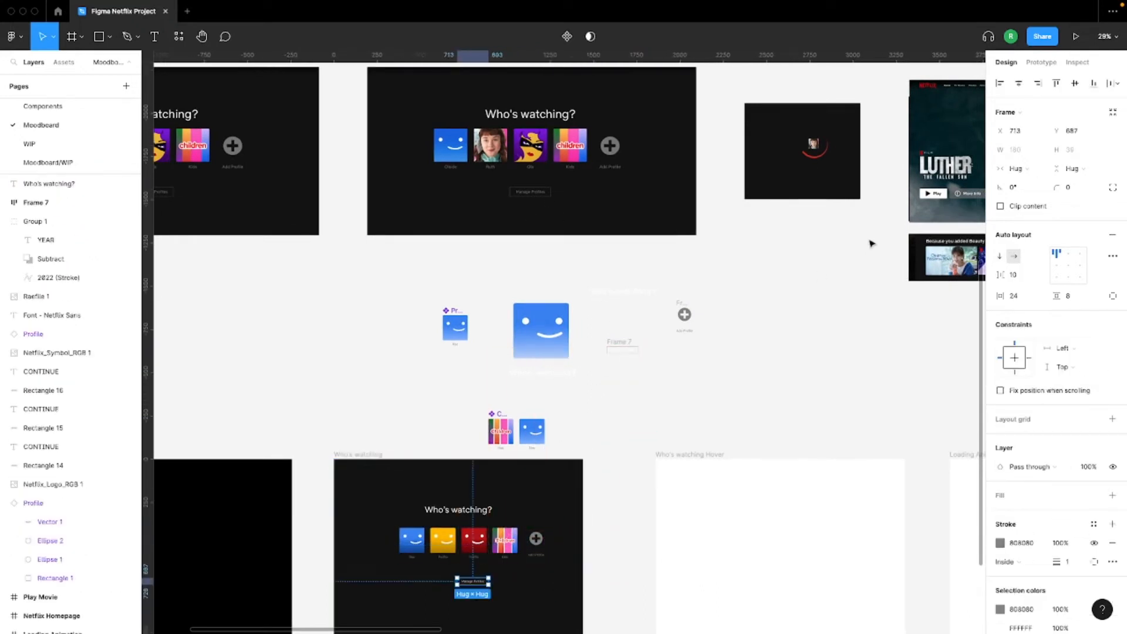
left_click(1019, 85)
Bottom-align the Add Profile icon with the profile row and wrap both in one auto layout centred horizontally in the frame
scroll(628, 505, "down", 2)
scroll(628, 505, "up", 5)
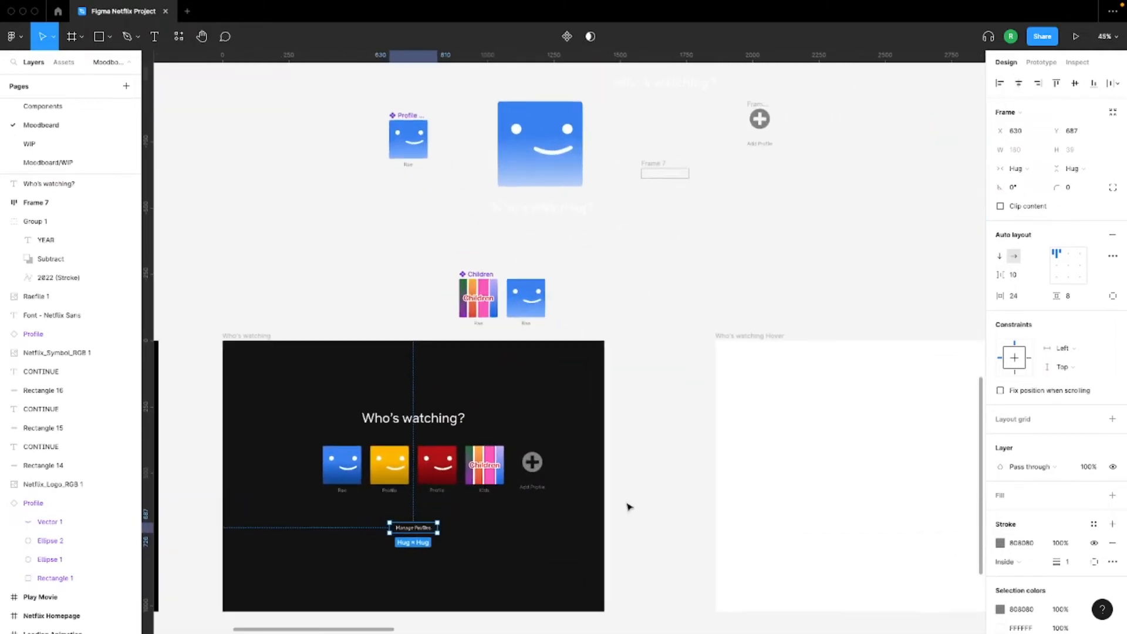
scroll(528, 434, "up", 4)
left_click(577, 458)
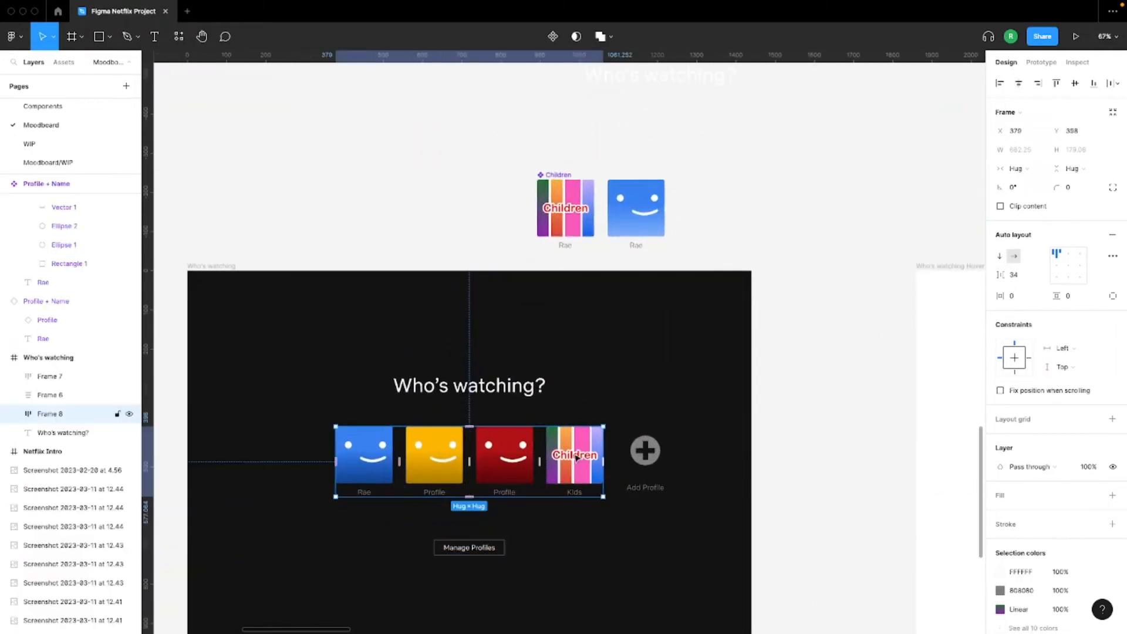
left_click(644, 459, "shift")
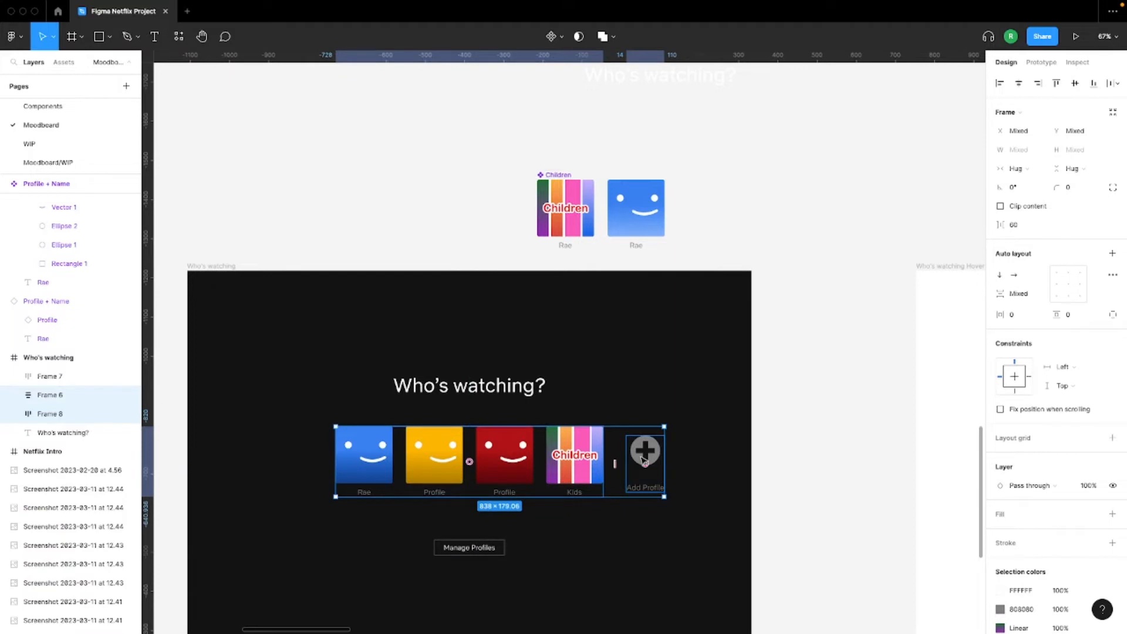
scroll(644, 461, "up", 3)
scroll(643, 461, "down", 3)
scroll(642, 460, "up", 2)
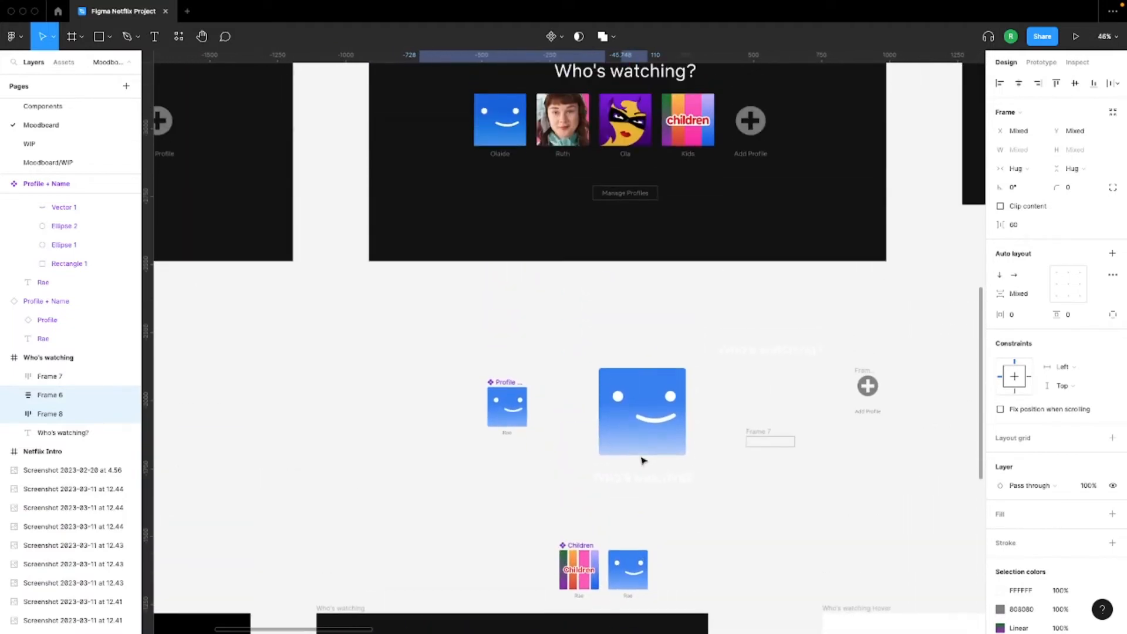
scroll(642, 460, "down", 5)
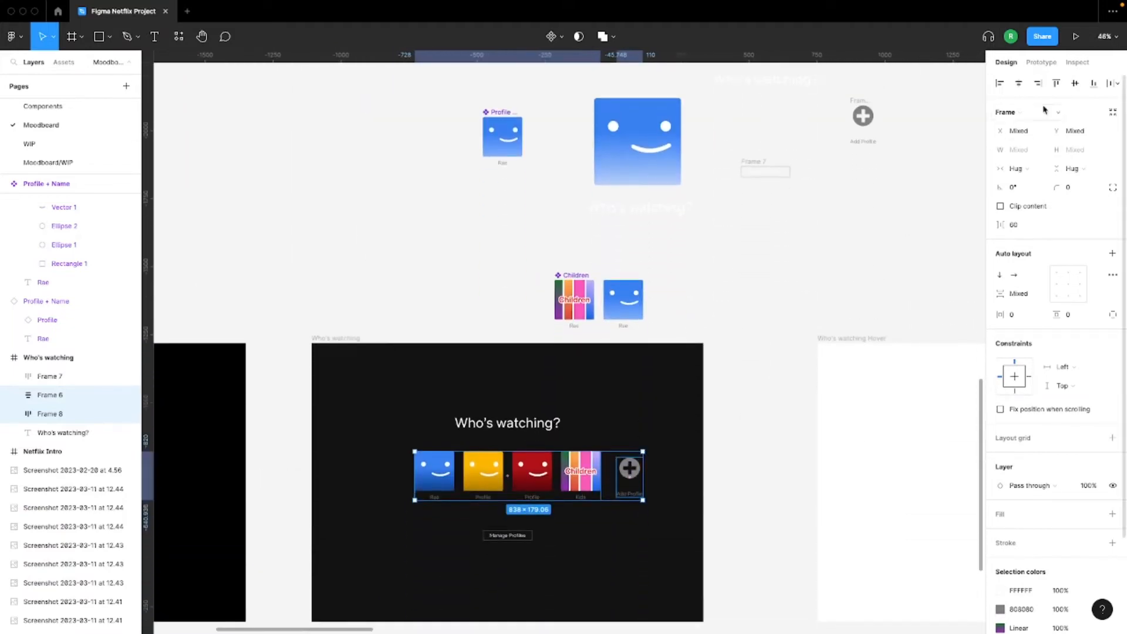
left_click(1093, 86)
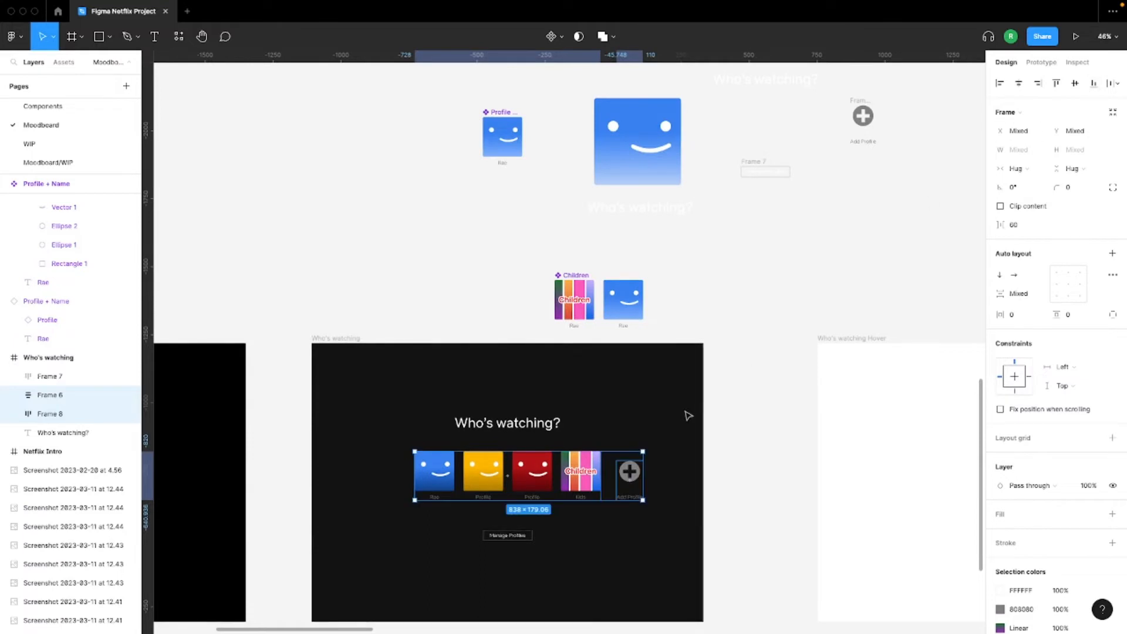
key("shift+a")
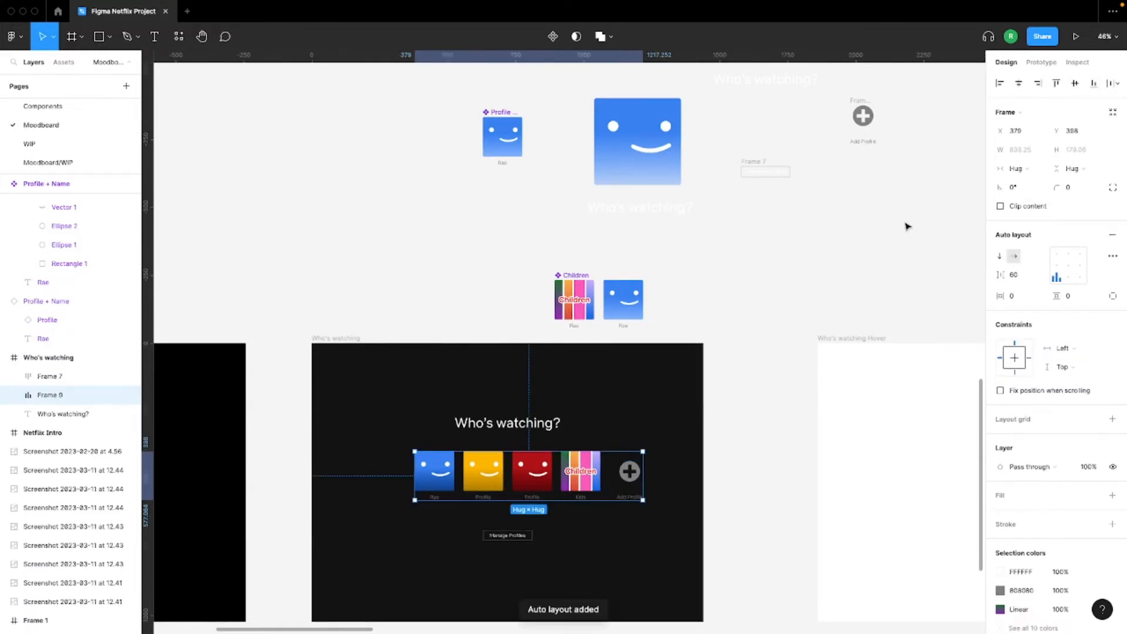
left_click(1024, 86)
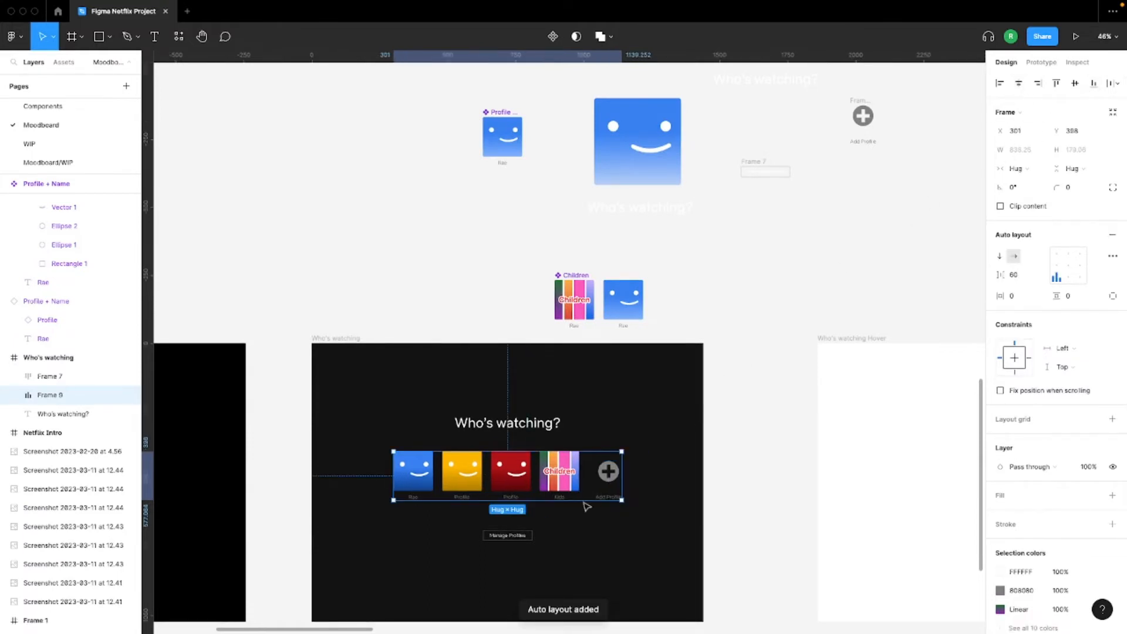
Combine the profile row and Manage Profiles button in a vertical auto layout and move it down to Y 465
left_click(508, 540, "shift")
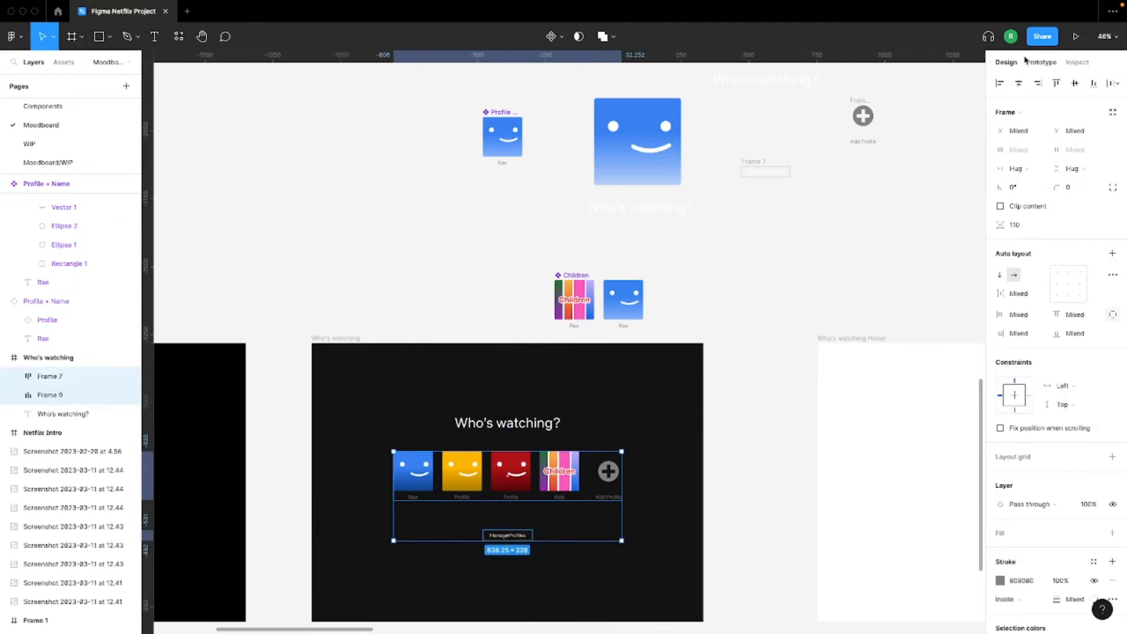
scroll(756, 381, "up", 1)
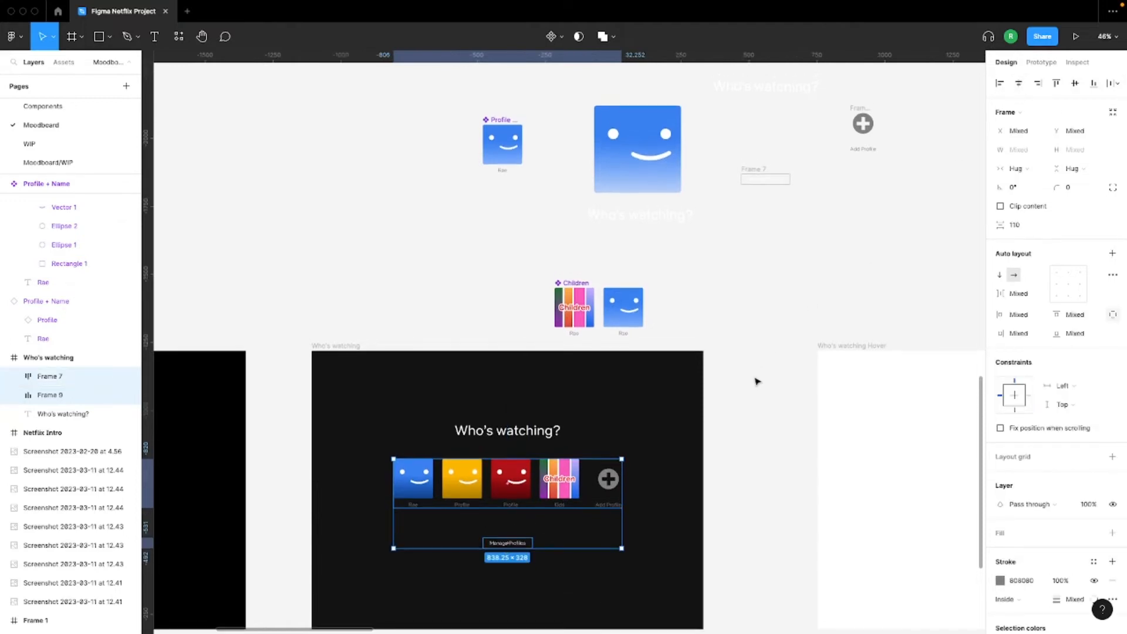
key("shift+a")
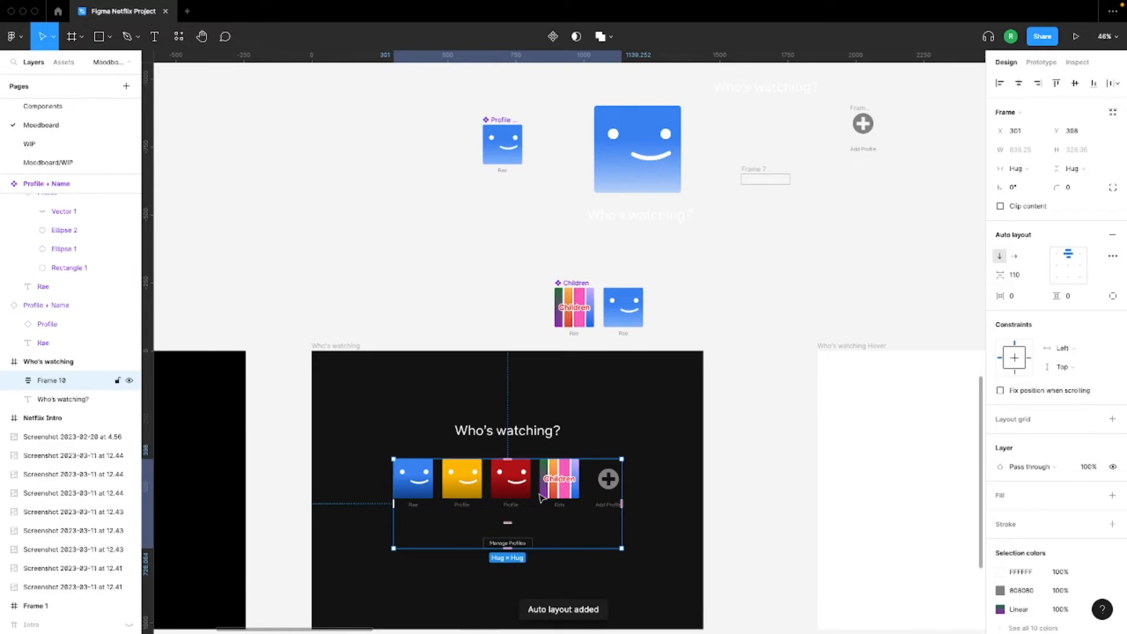
left_click_drag(541, 498, 542, 517)
Slightly reduce the auto layout gap between the profile row and the Manage Profiles button
scroll(514, 521, "up", 5)
scroll(514, 521, "down", 3)
scroll(513, 521, "down", 5)
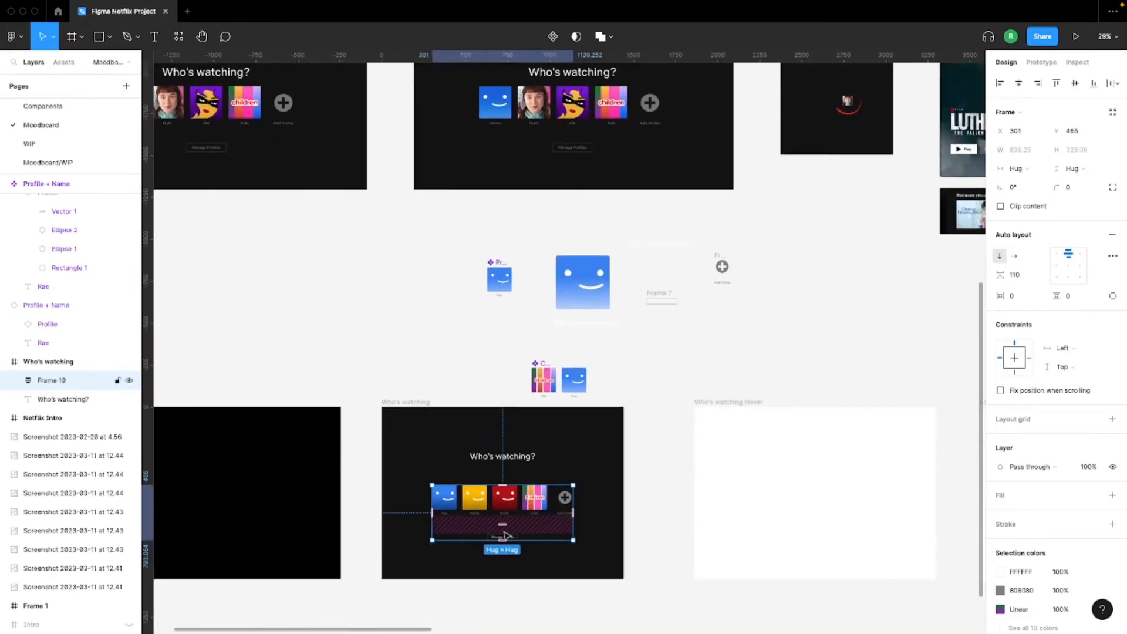
left_click(1014, 276)
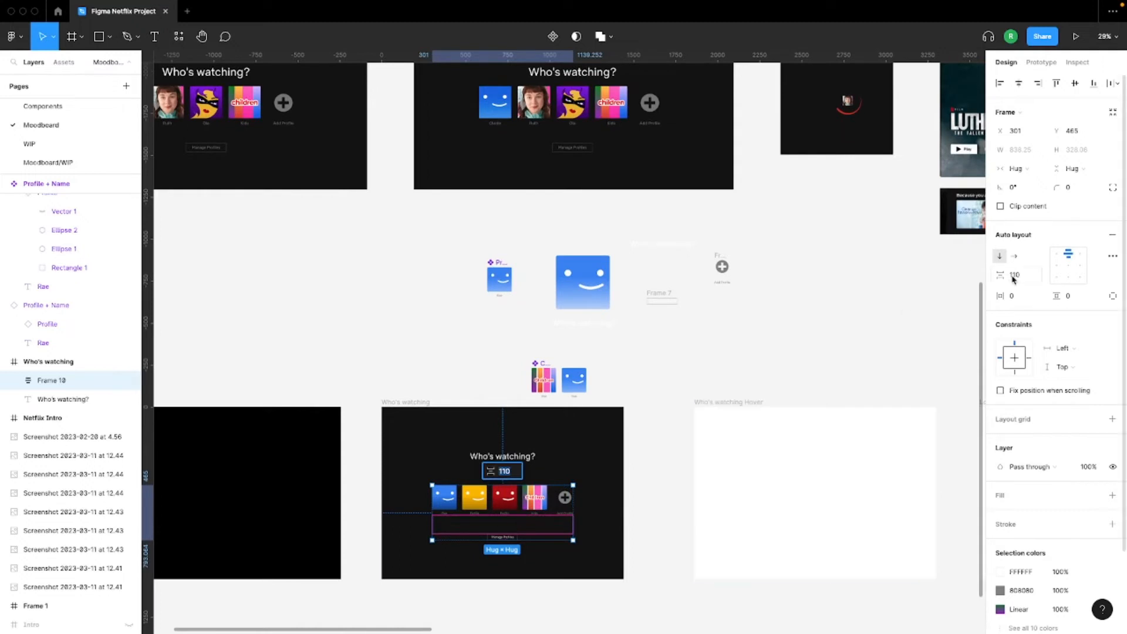
key("Return")
scroll(499, 470, "up", 1)
scroll(500, 469, "right", 2)
Combine the Who's watching? heading and the profiles group in a vertical auto layout with a gap of 50
left_click(485, 483)
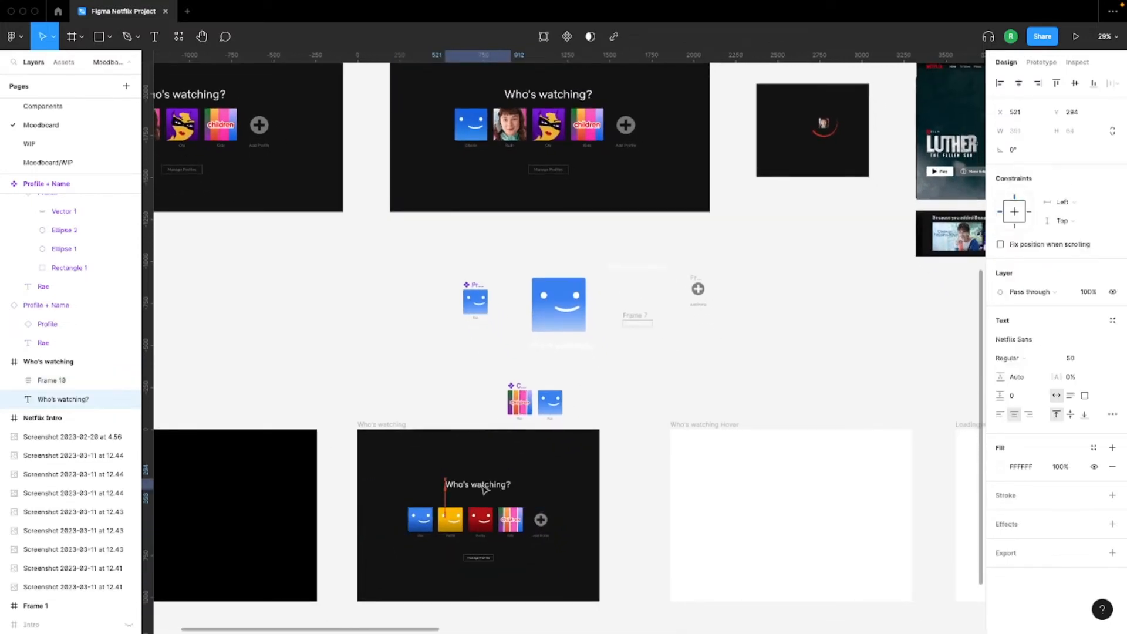
left_click(480, 530, "shift")
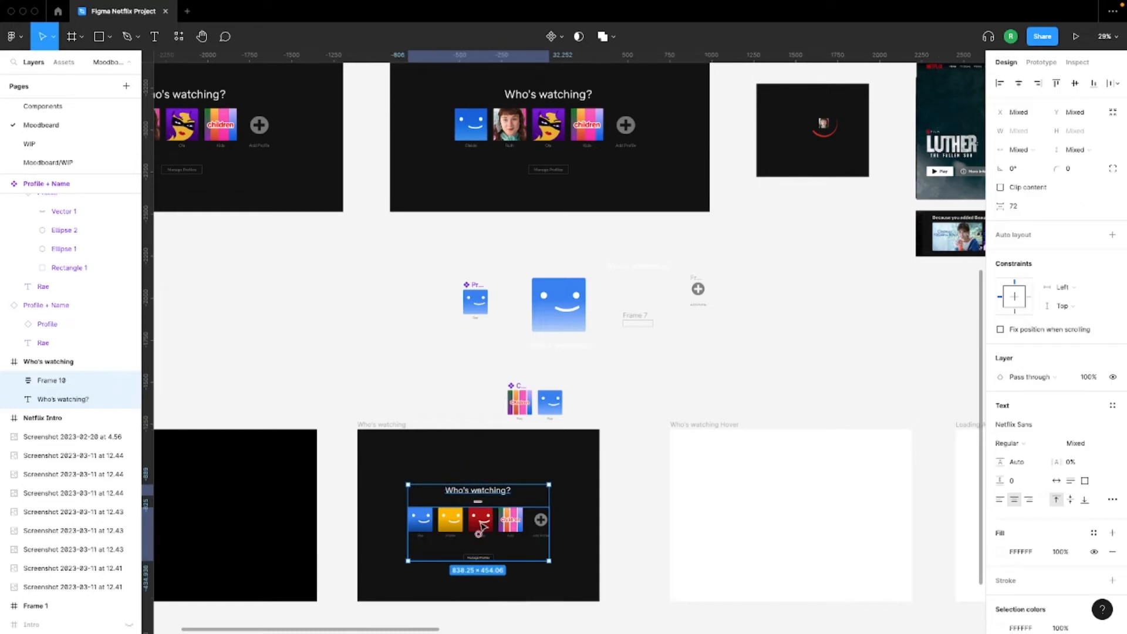
key("shift+a")
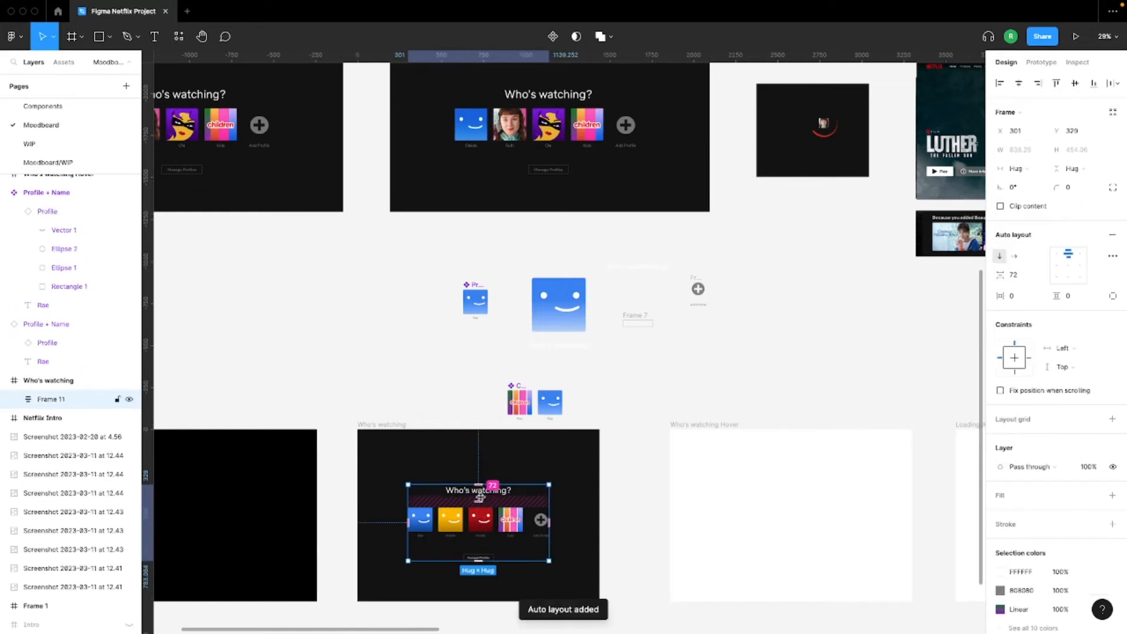
left_click(1013, 279)
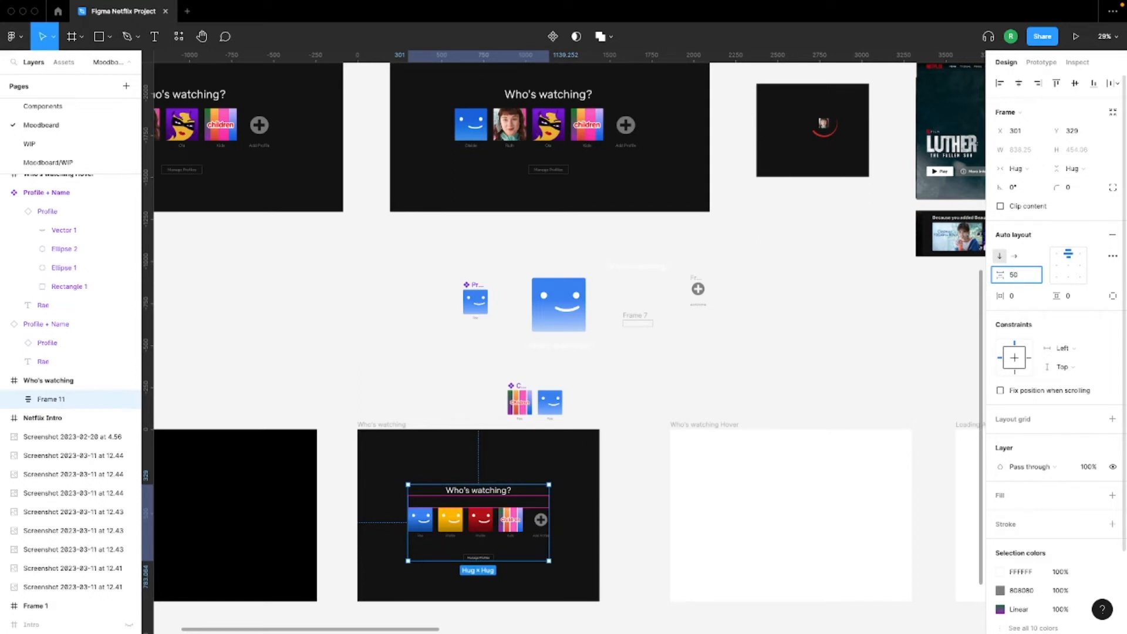
type("50")
key("Return")
left_click(596, 519)
Rename the copied profile row outside the Who's watching frame as Profile and create a component from it
left_click(507, 521)
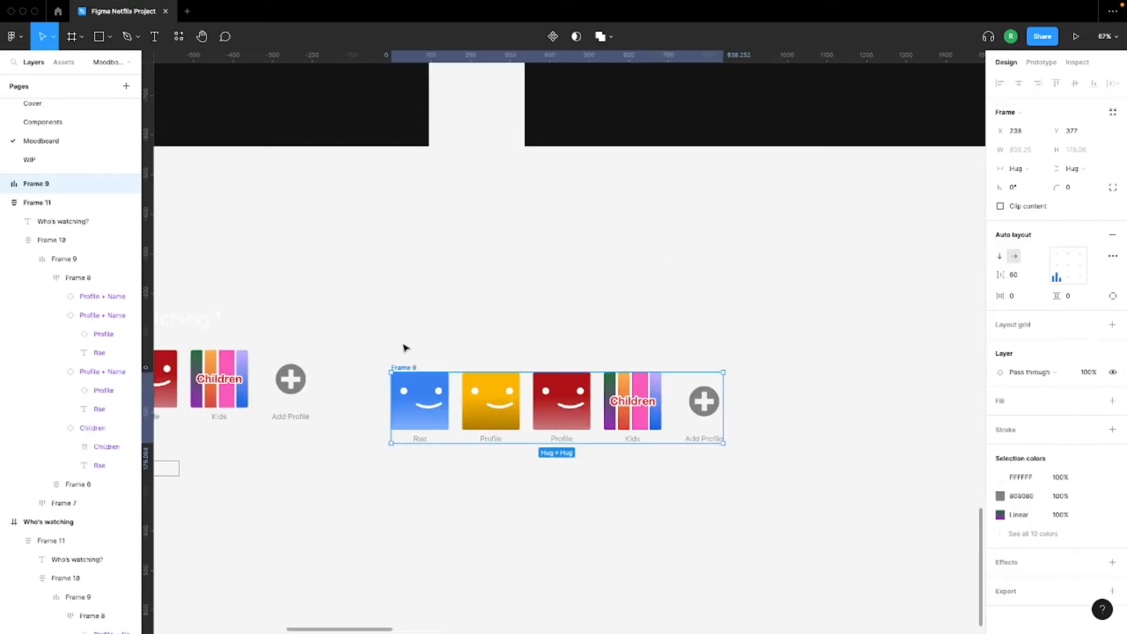
left_click(405, 348)
left_click(407, 367)
double_click(407, 367)
type("Hrofile")
key("Return")
left_click(553, 37)
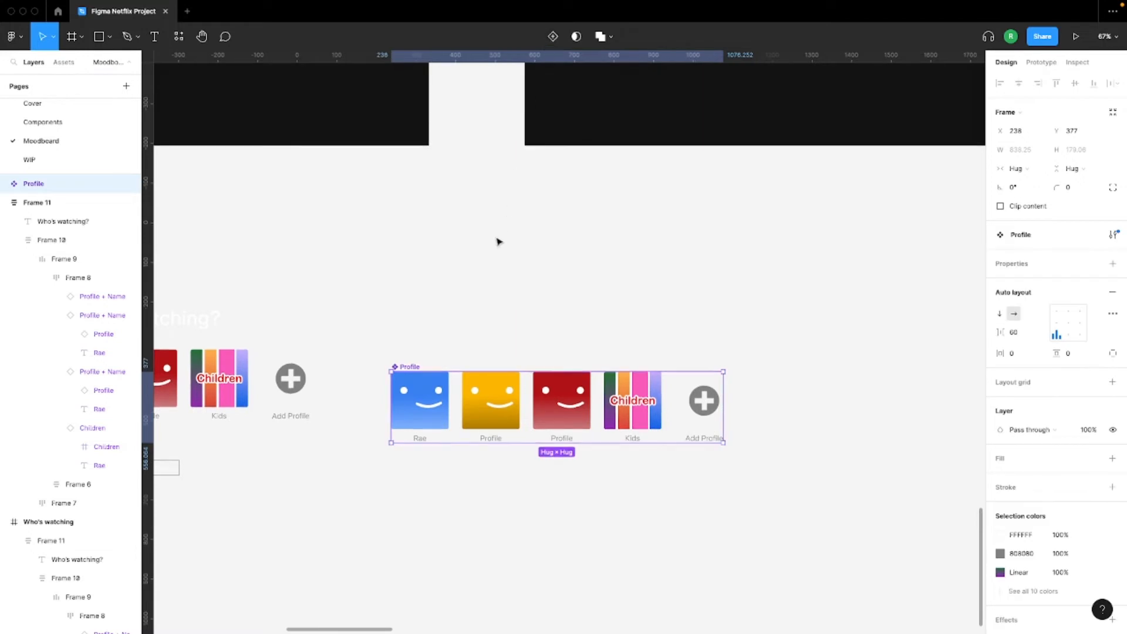
Add three more variants to the Profile component
scroll(497, 241, "down", 2)
scroll(498, 242, "right", 1)
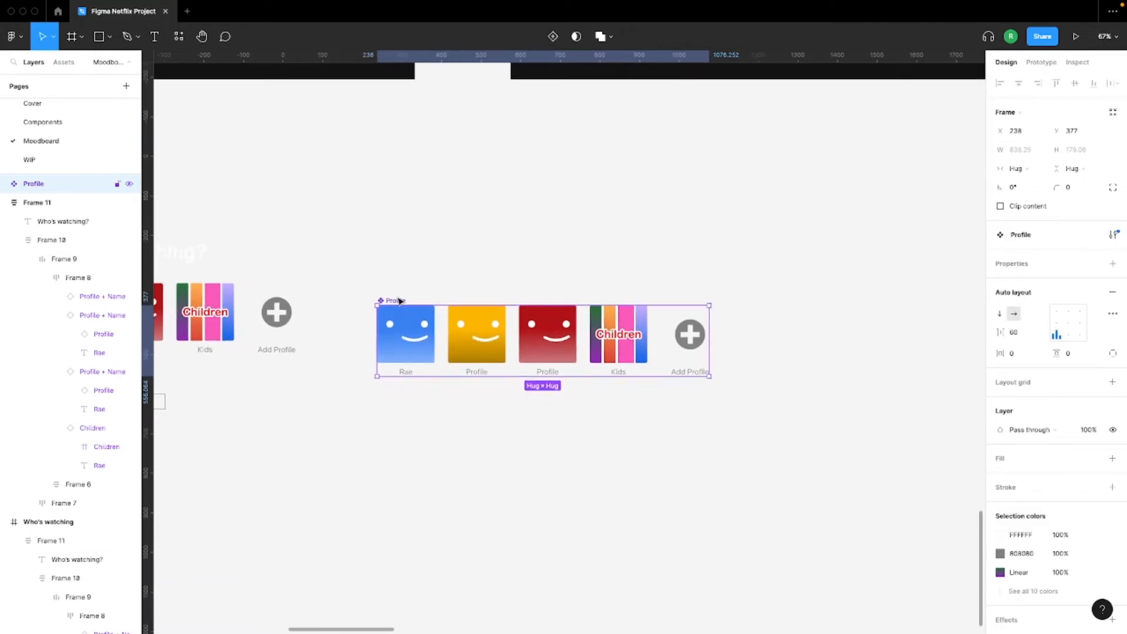
left_click(552, 38)
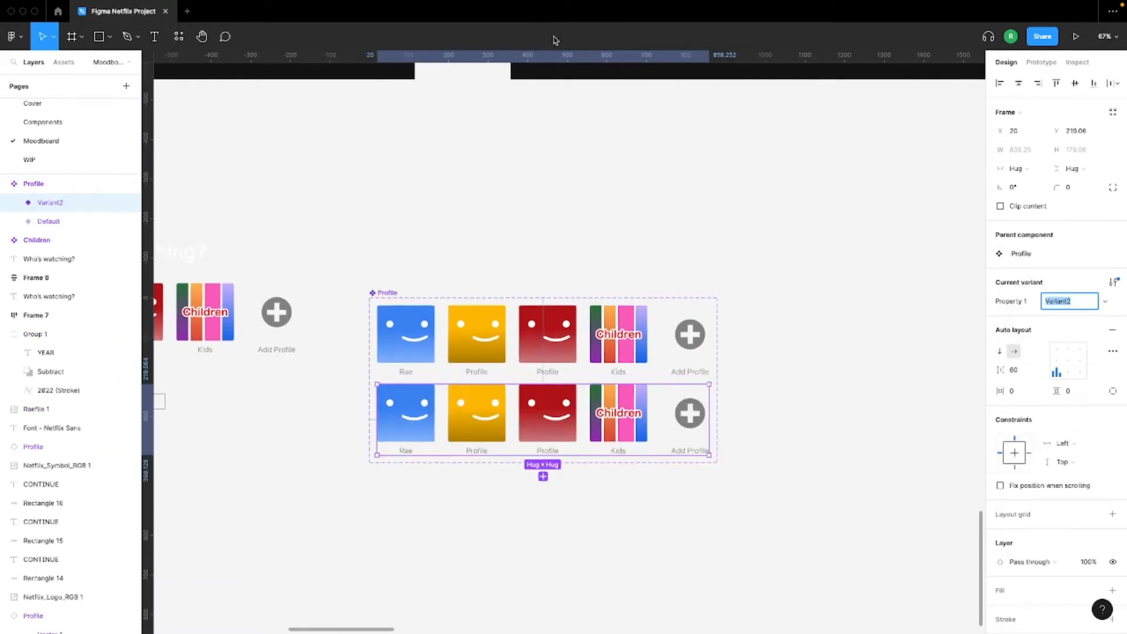
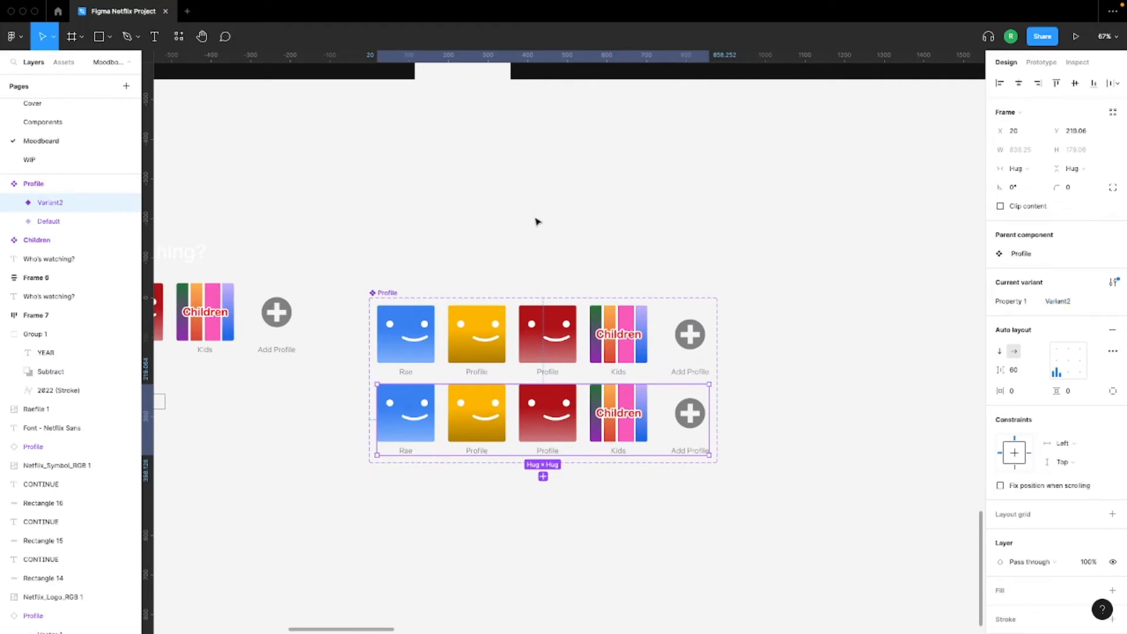
left_click(543, 478)
left_click(543, 556)
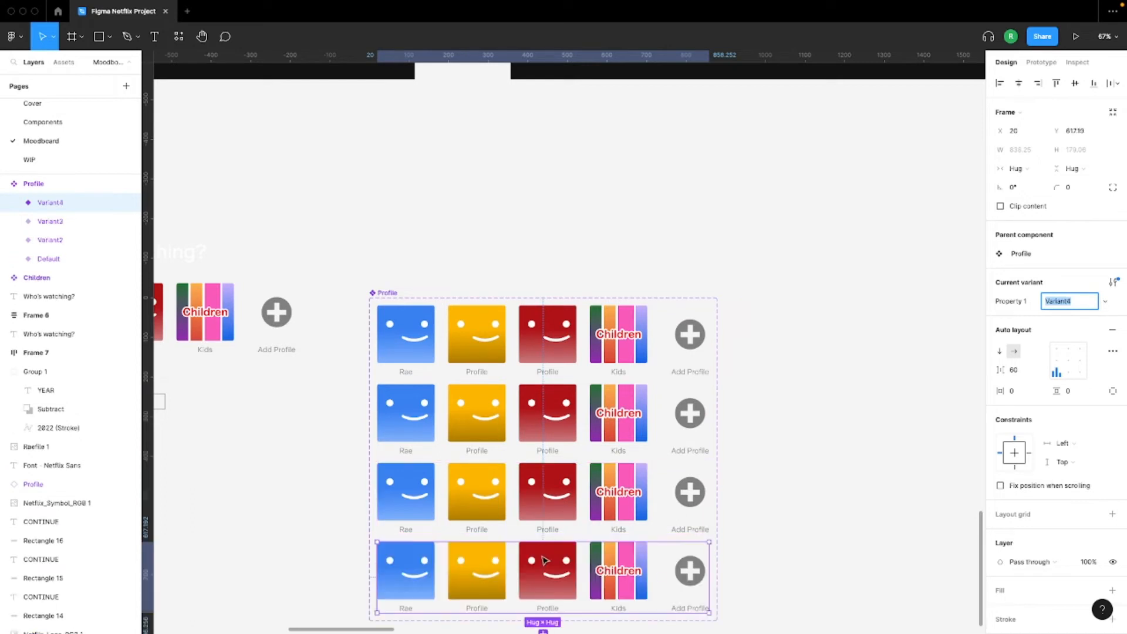
Add a stroke with a width of 2 to the blue profile tile in the component's second variant
scroll(515, 369, "down", 1)
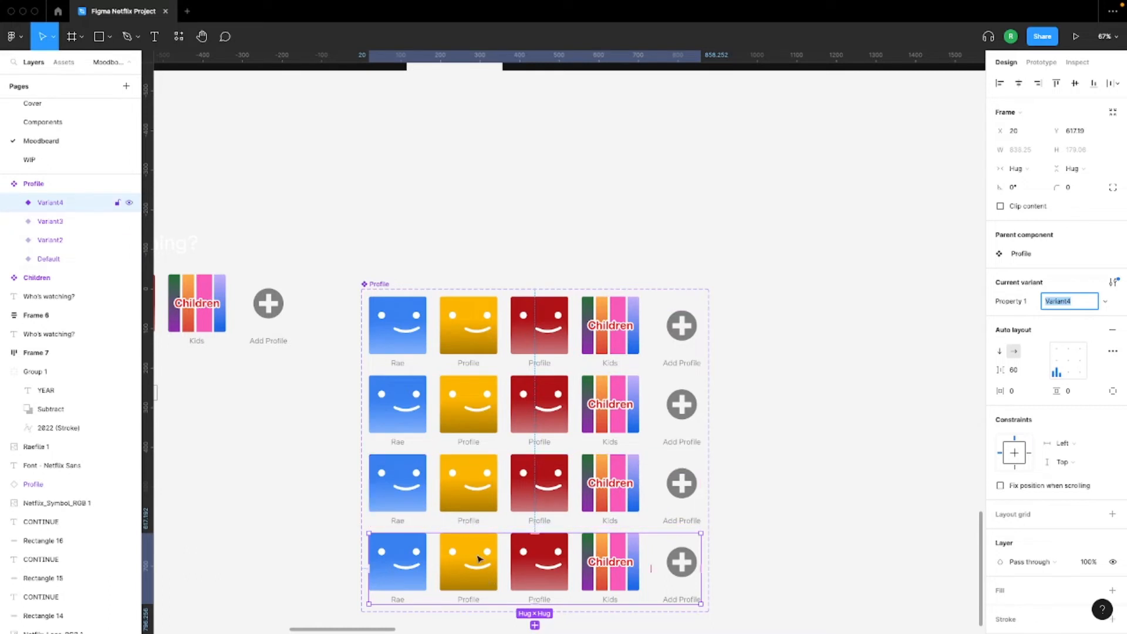
scroll(376, 352, "down", 2)
scroll(376, 353, "right", 2)
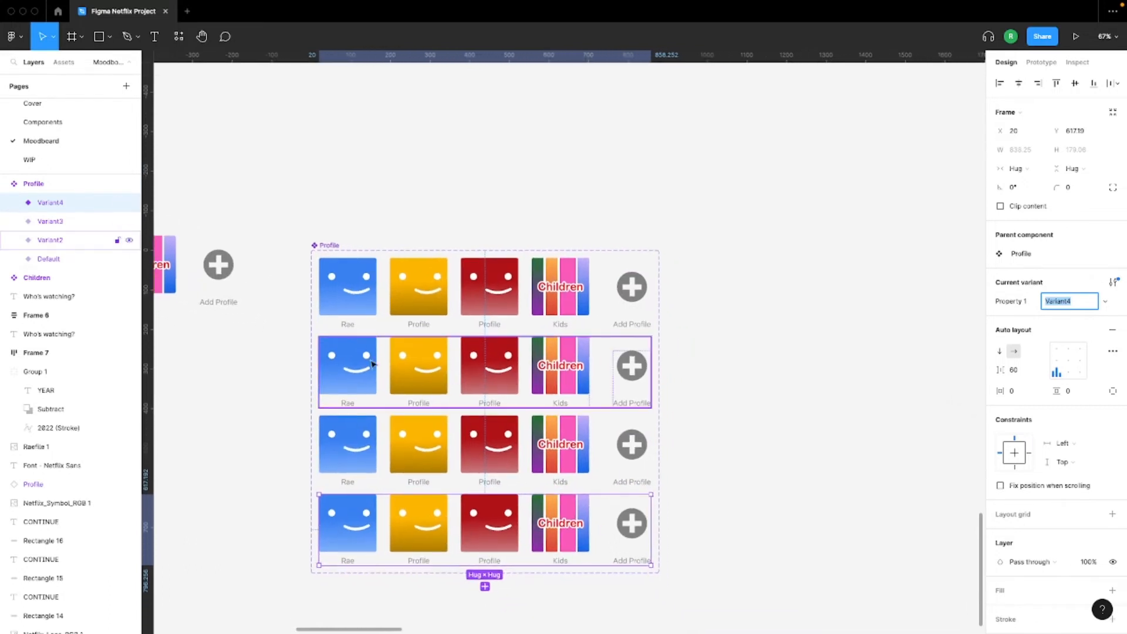
left_click(358, 306)
double_click(358, 307)
double_click(358, 307)
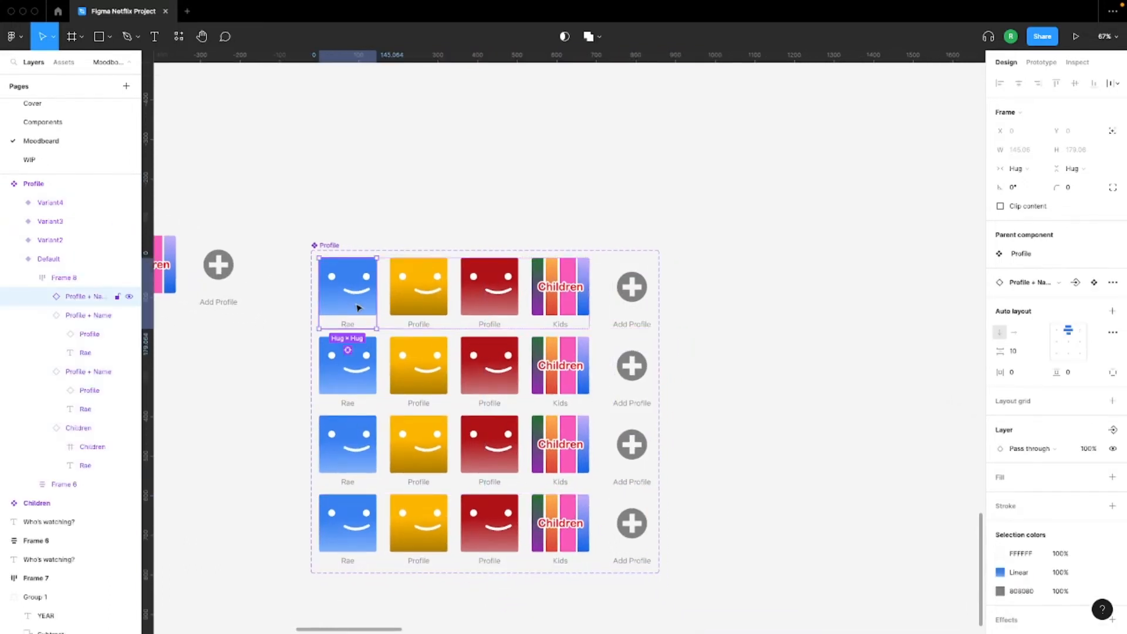
double_click(358, 307)
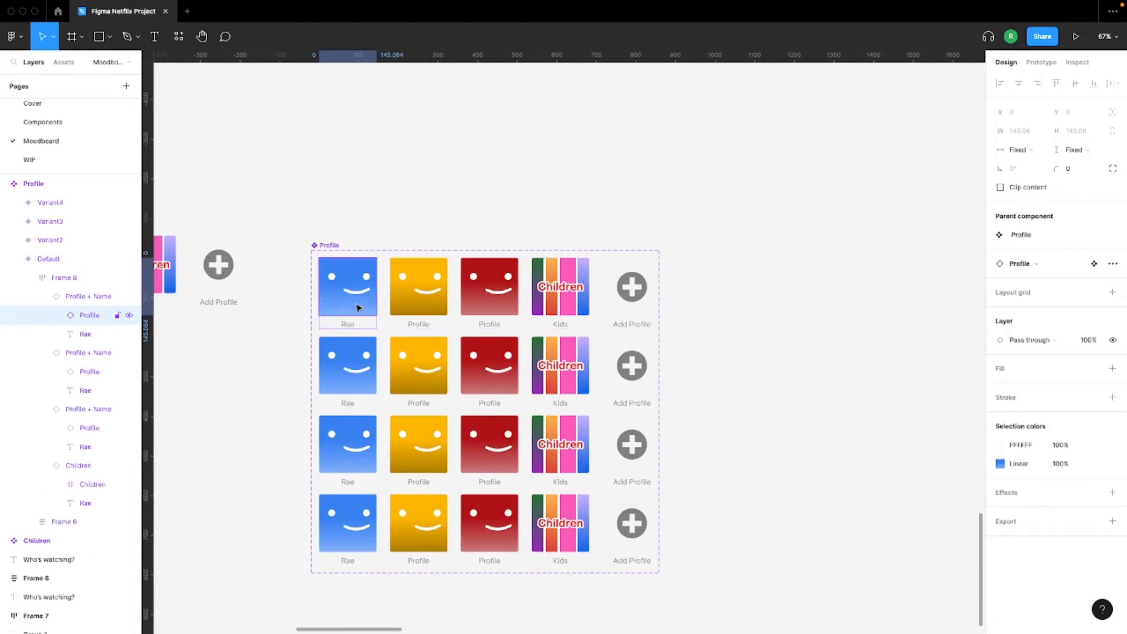
left_click(346, 369)
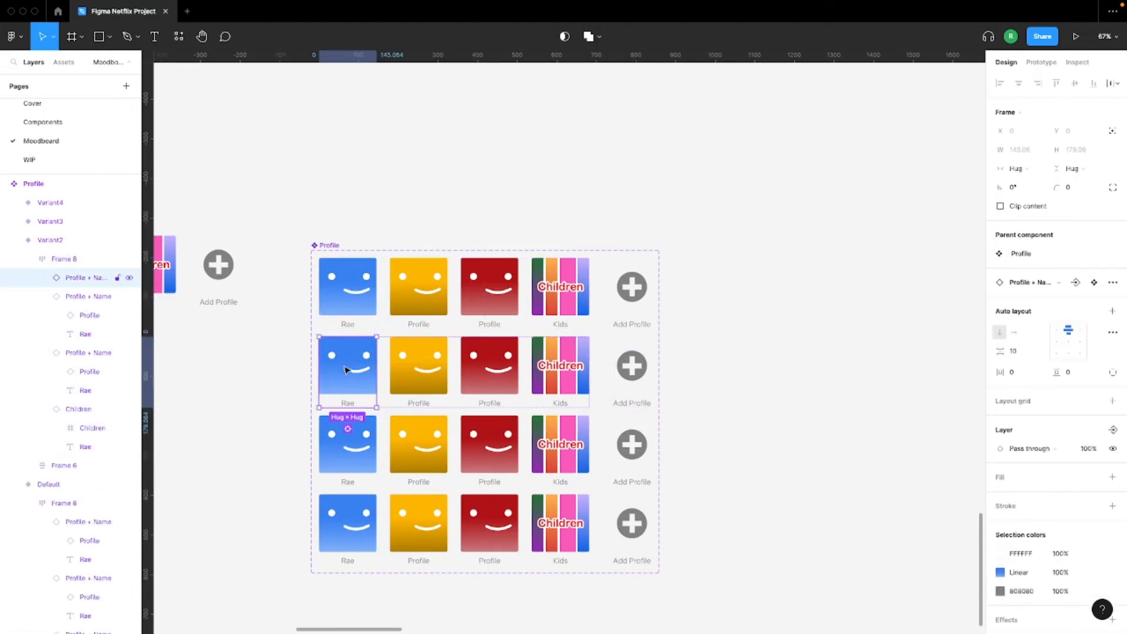
double_click(346, 370)
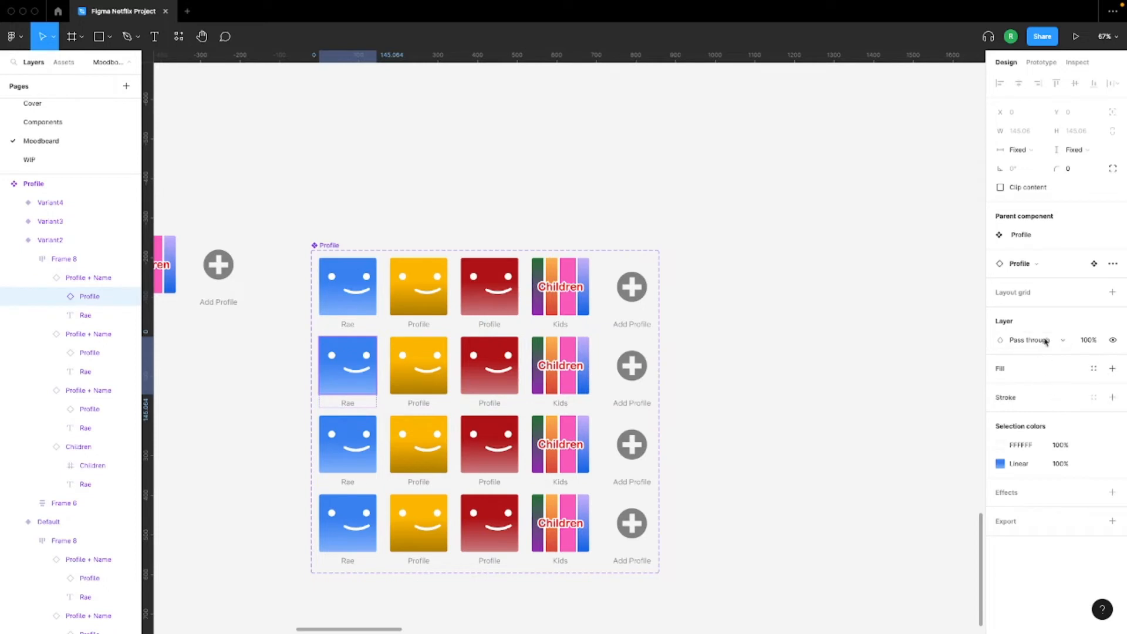
left_click(1110, 398)
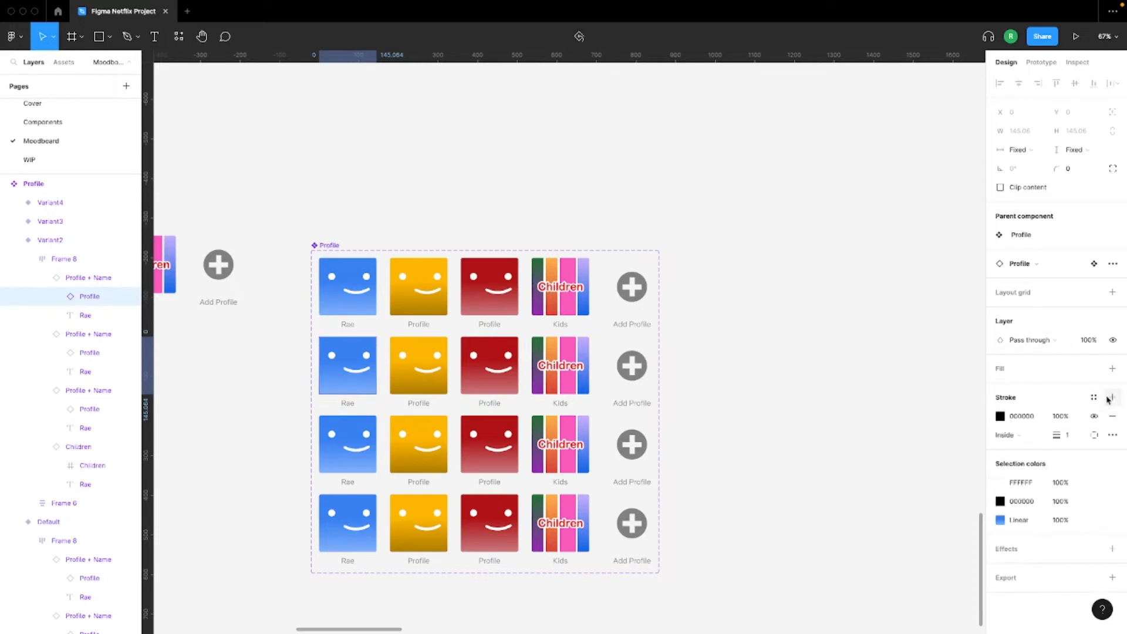
left_click(1072, 435)
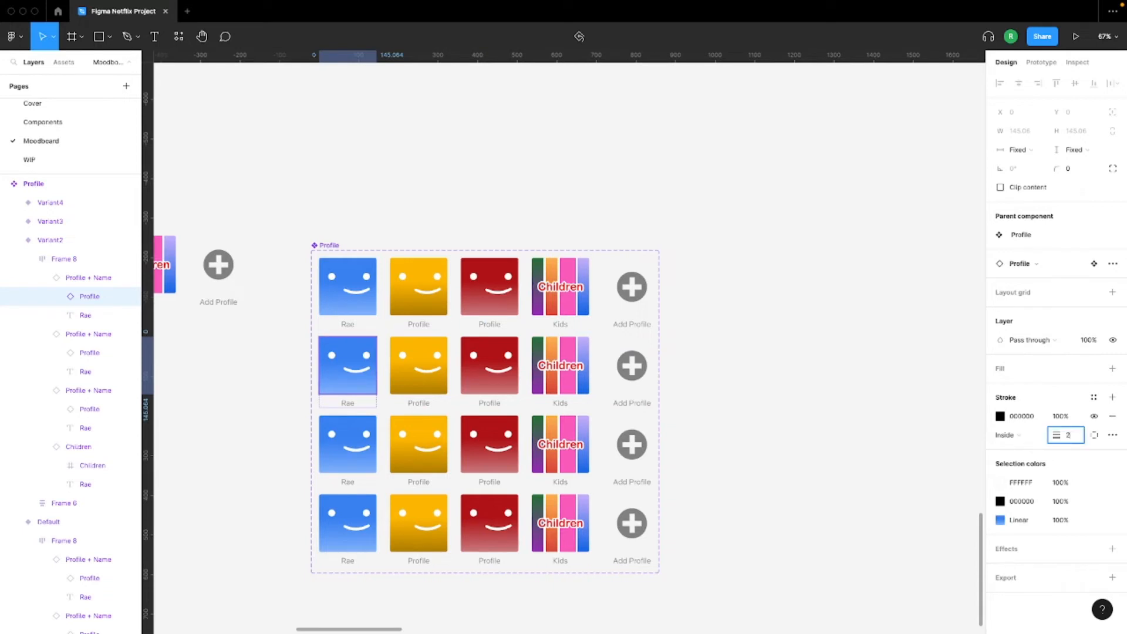
key("Return")
Set the blue tile's stroke position to Outside and its colour to white (FFFFFF)
left_click(1014, 437)
left_click(1017, 451)
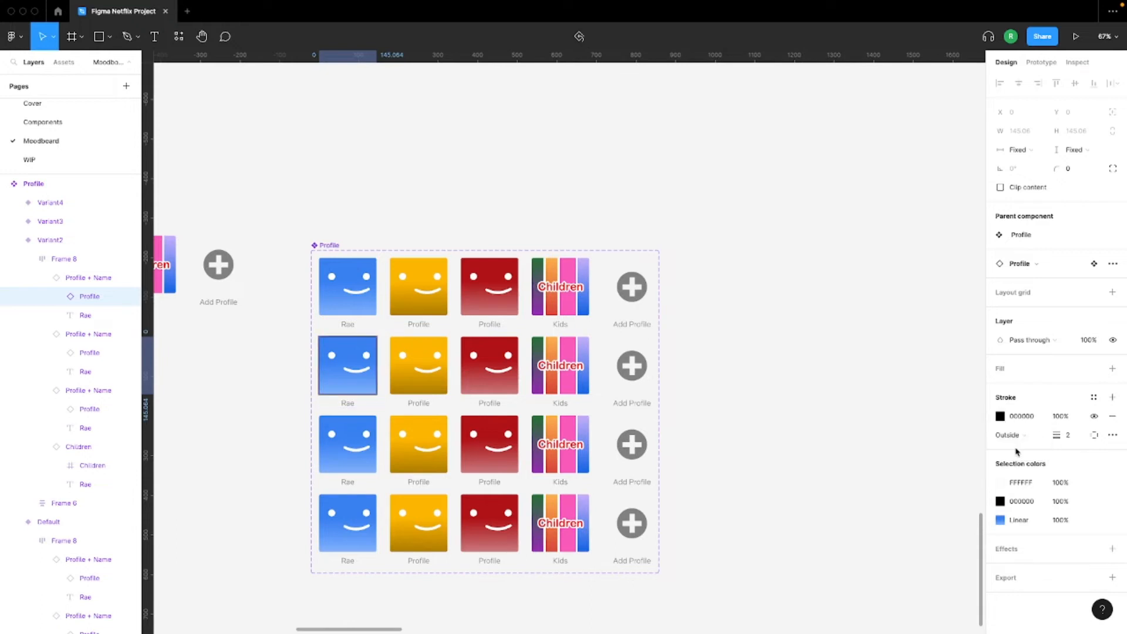
left_click(1000, 416)
left_click_drag(845, 480, 846, 344)
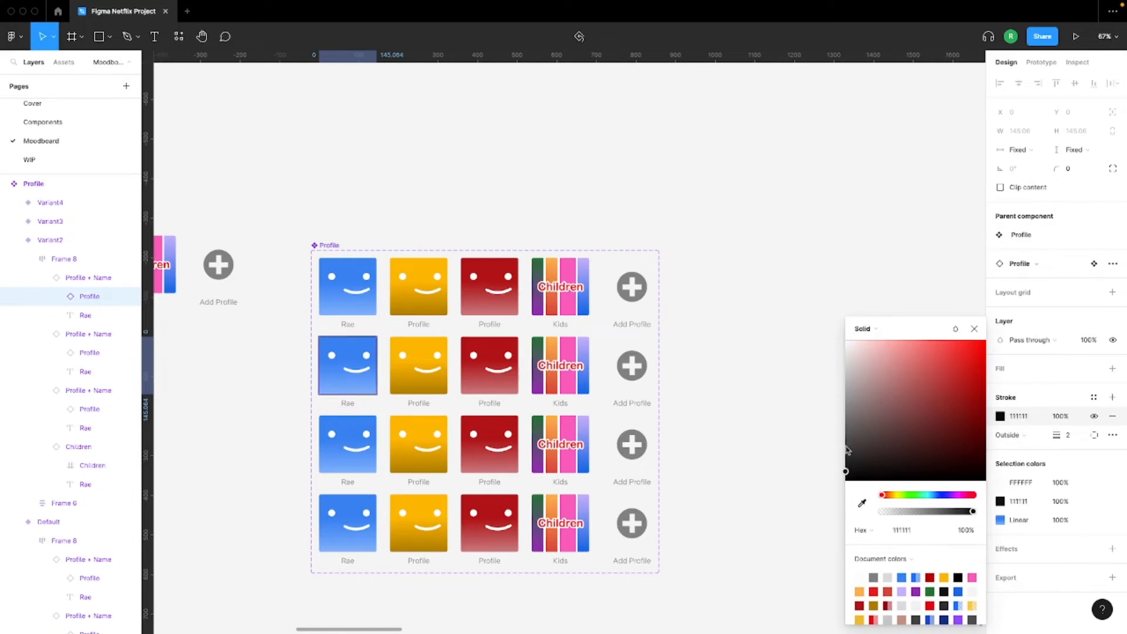
left_click(974, 329)
scroll(350, 394, "up", 5)
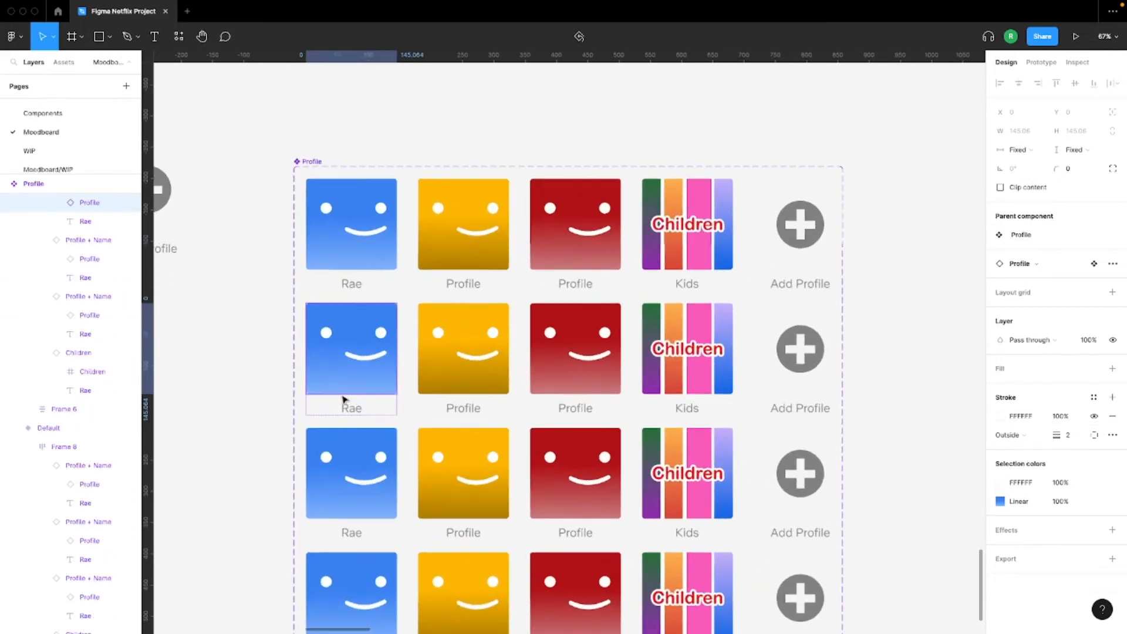
scroll(355, 391, "down", 3)
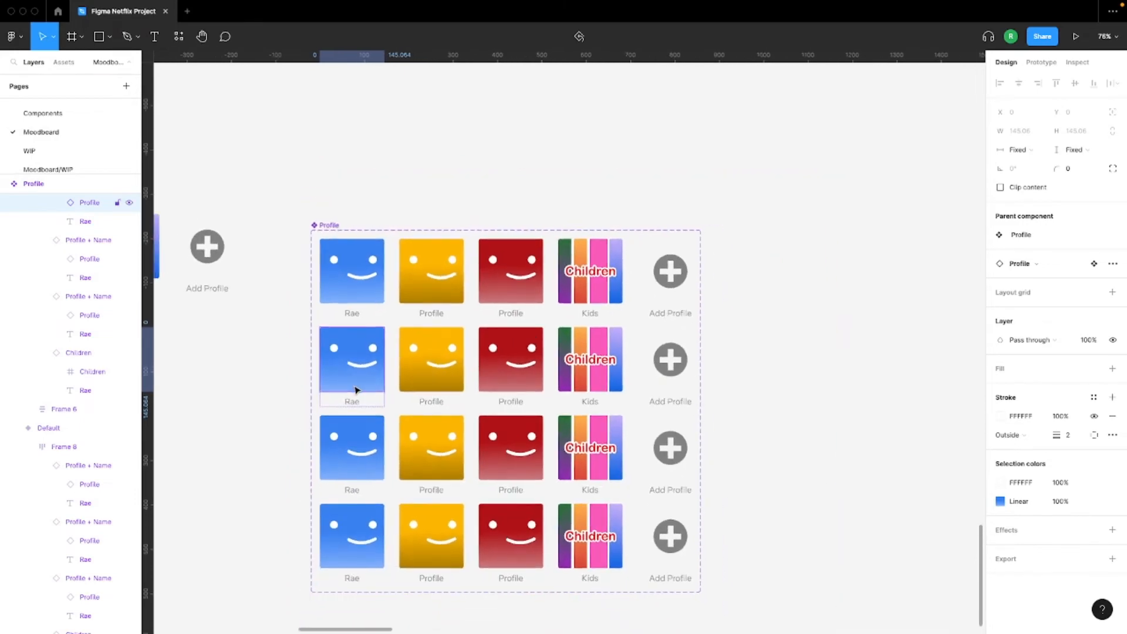
Add a While hovering interaction to the default variant's blue profile tile and connect it to the second variant
left_click(351, 296)
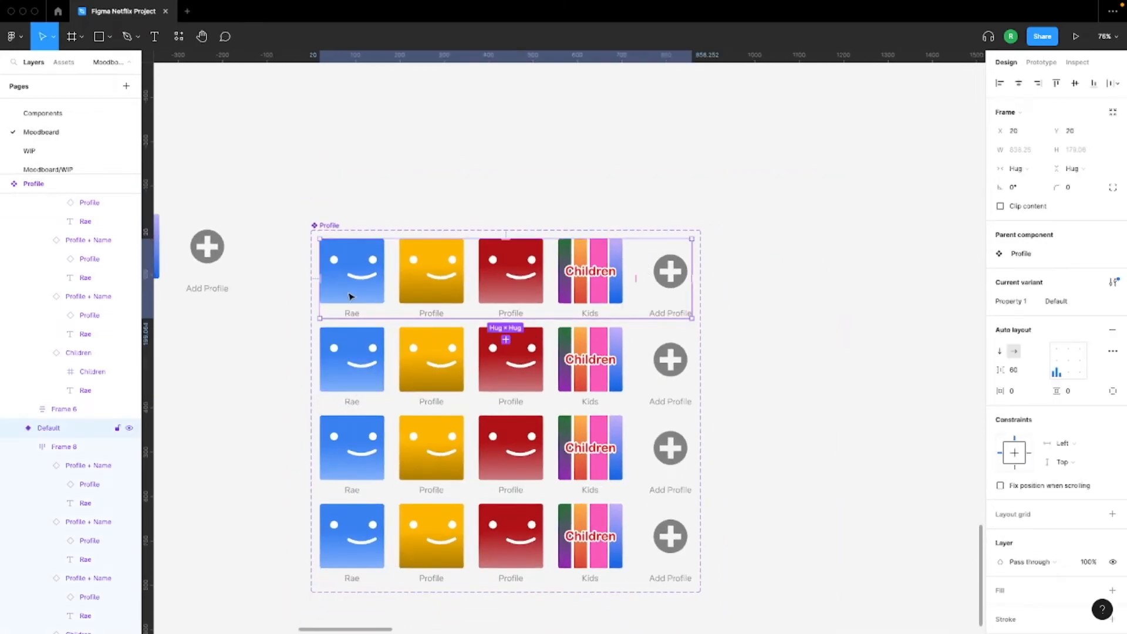
left_click(350, 296)
left_click(350, 296)
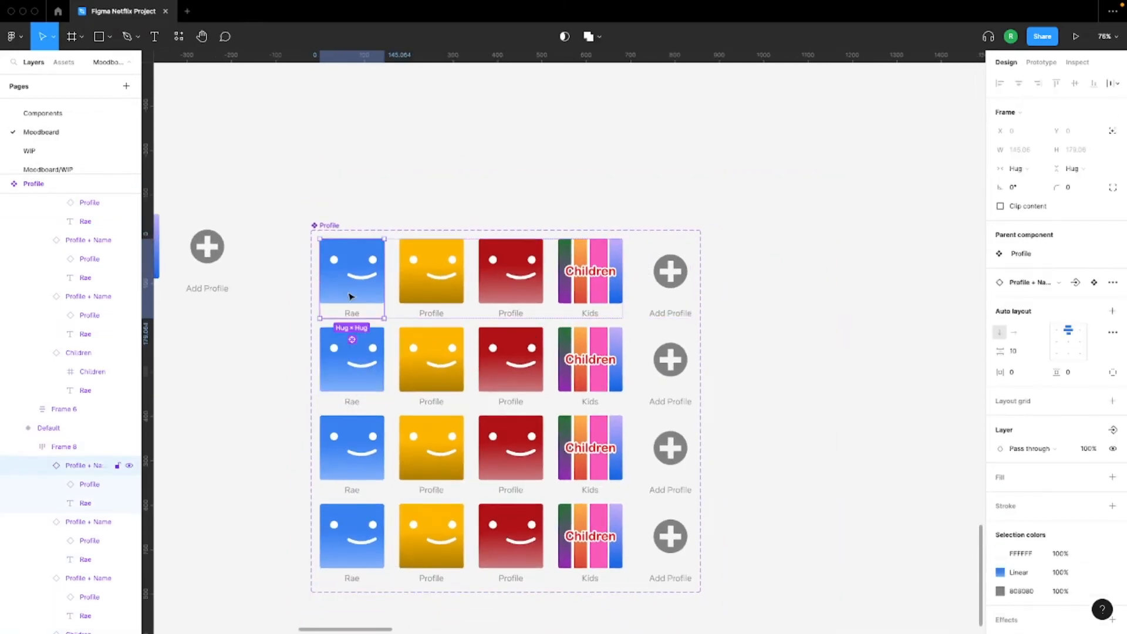
left_click(351, 296)
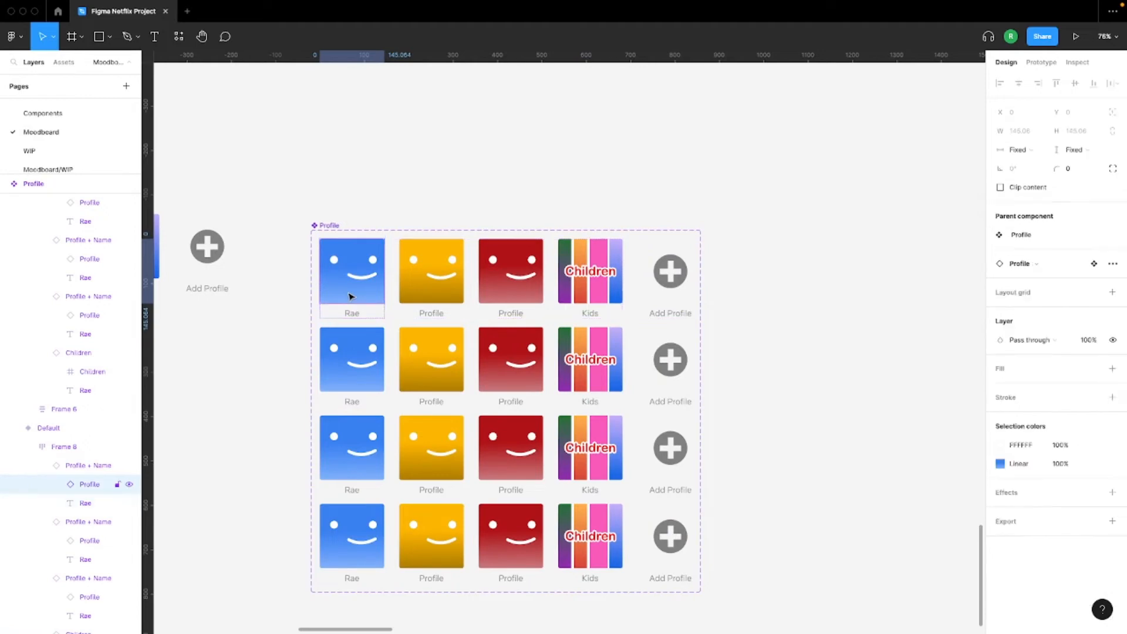
left_click(1040, 63)
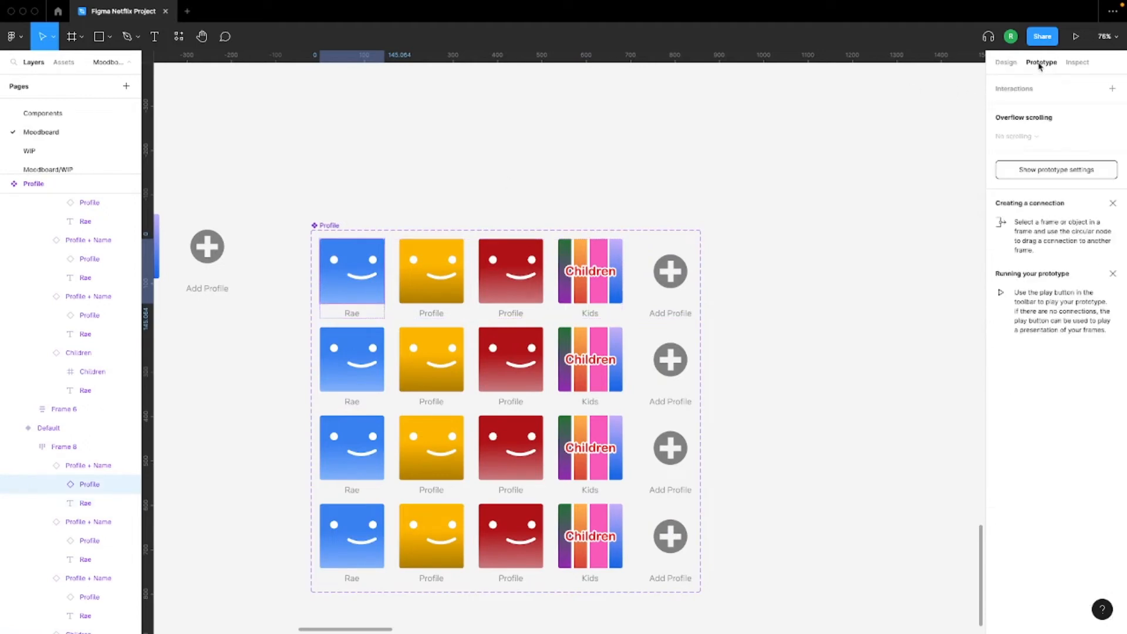
left_click(1024, 91)
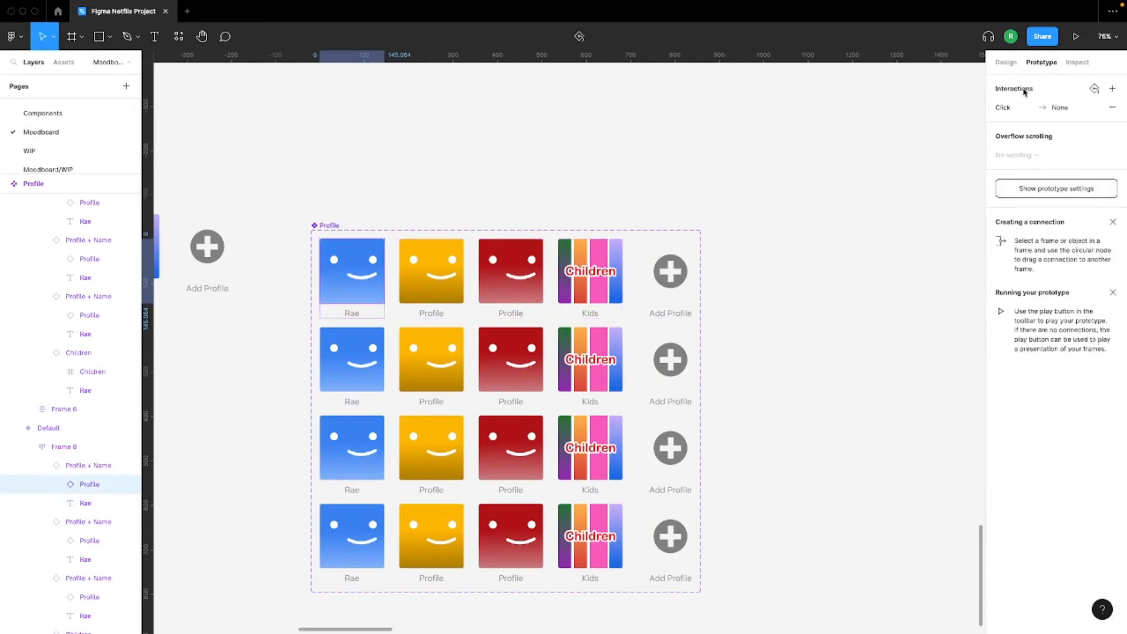
left_click(1004, 114)
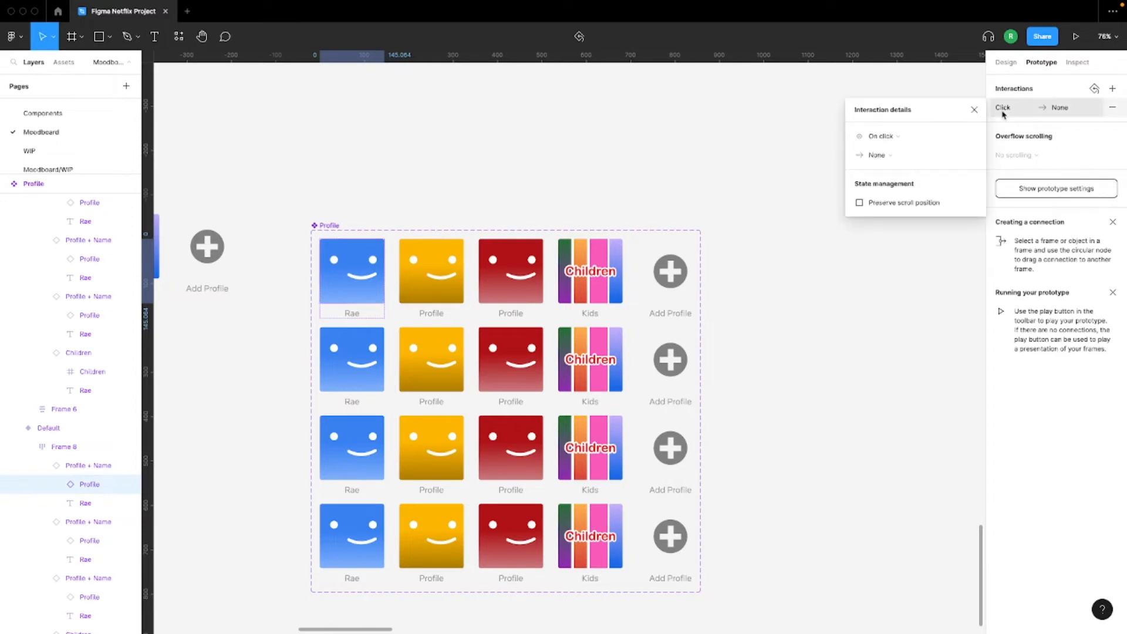
left_click(901, 144)
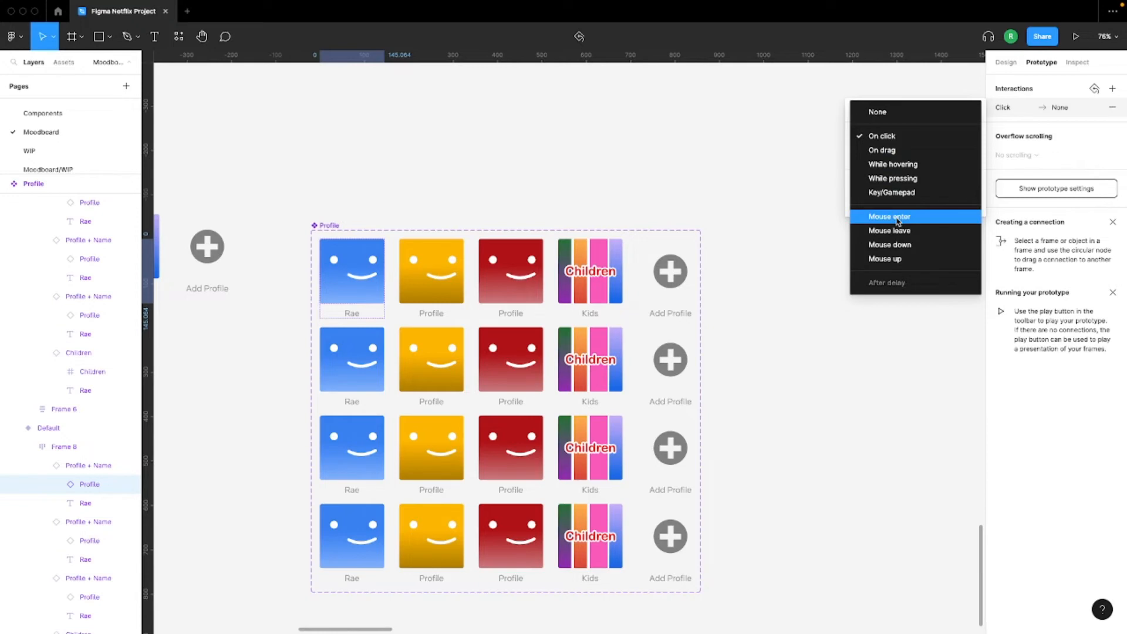
left_click(902, 166)
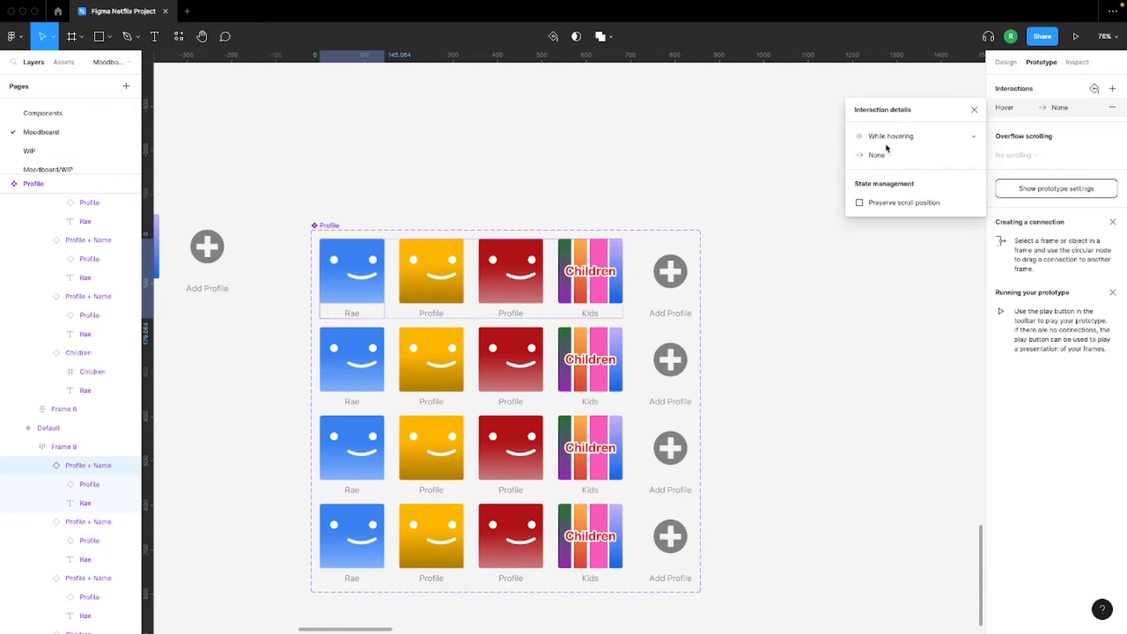
mouse_move(374, 267)
left_click_drag(385, 278, 373, 341)
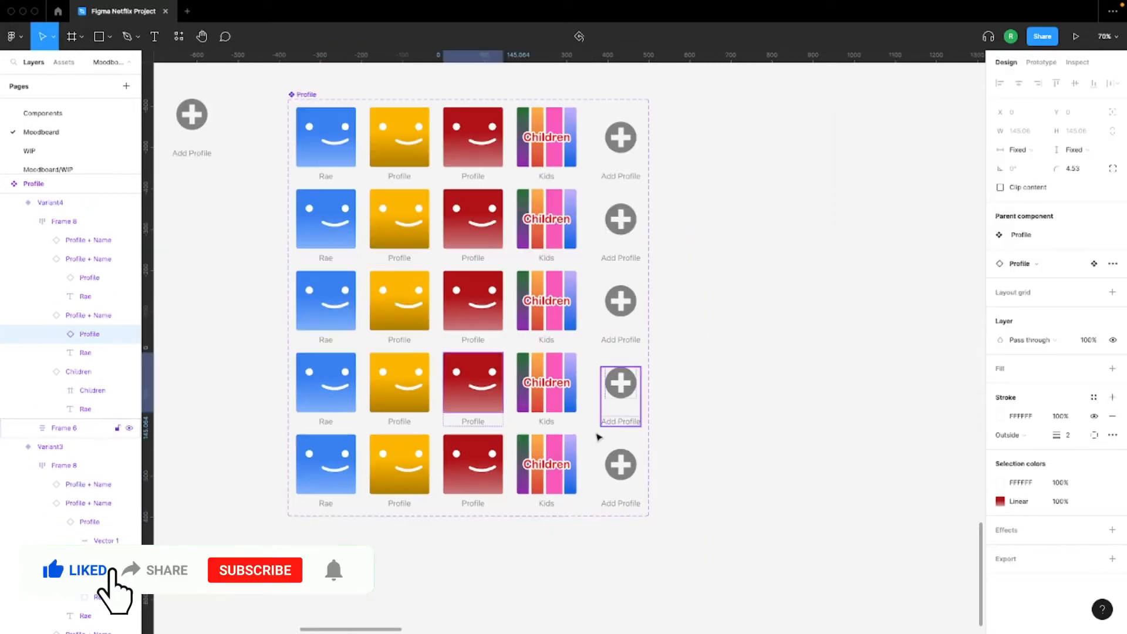
Give the Children tile in the fifth variant a white stroke with a width of 2, positioned Outside
left_click(566, 458)
left_click(565, 449)
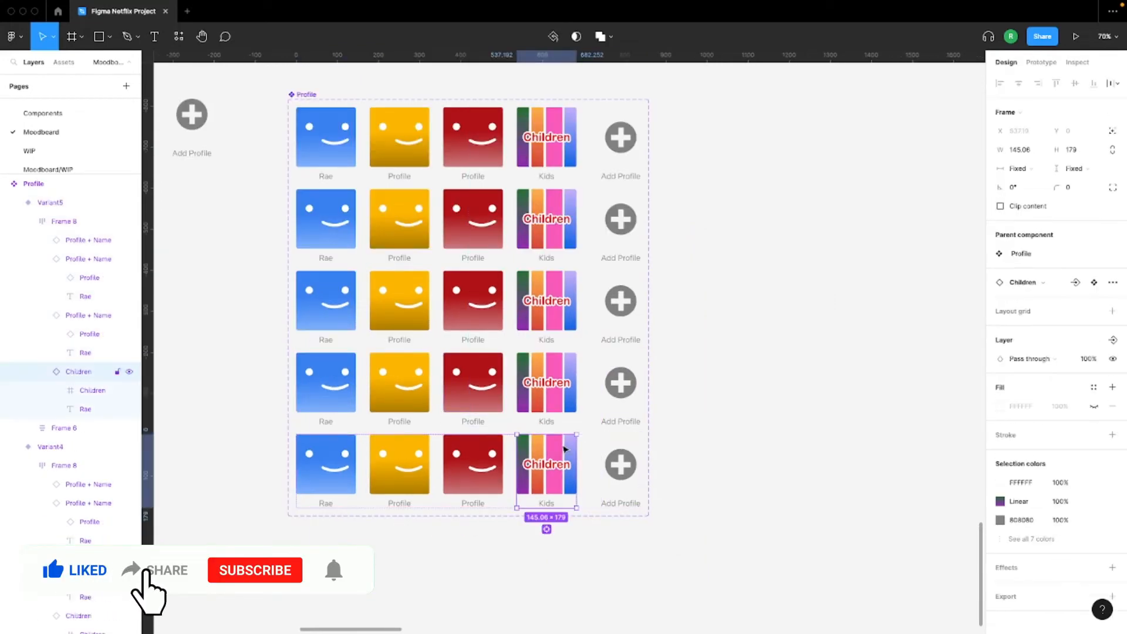
double_click(565, 449)
left_click(1111, 472)
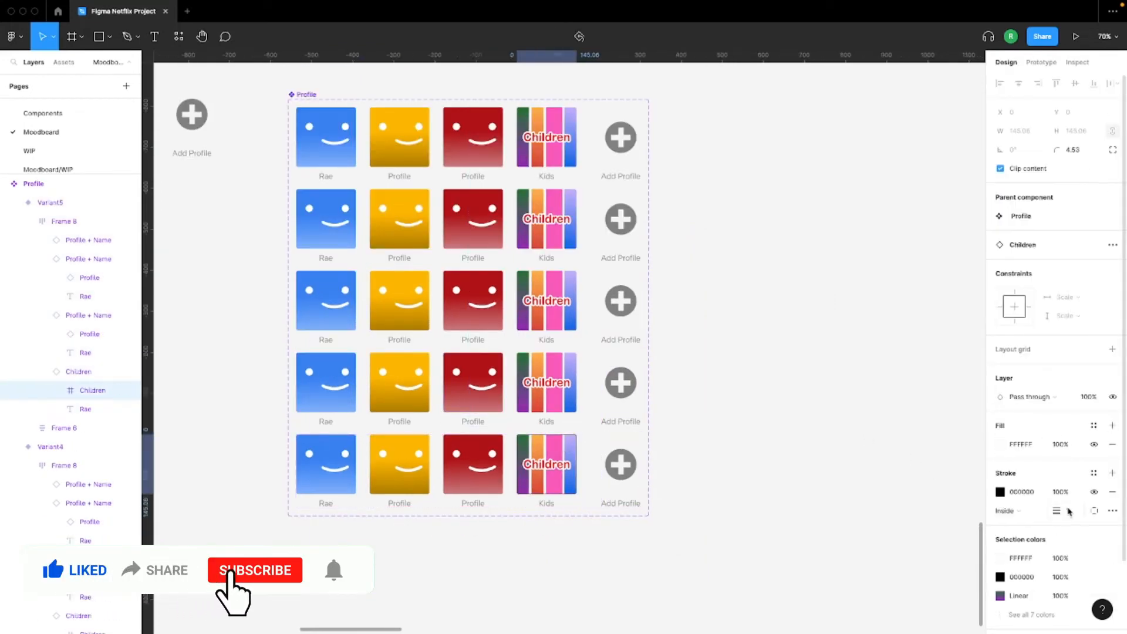
left_click(1020, 510)
left_click(1022, 524)
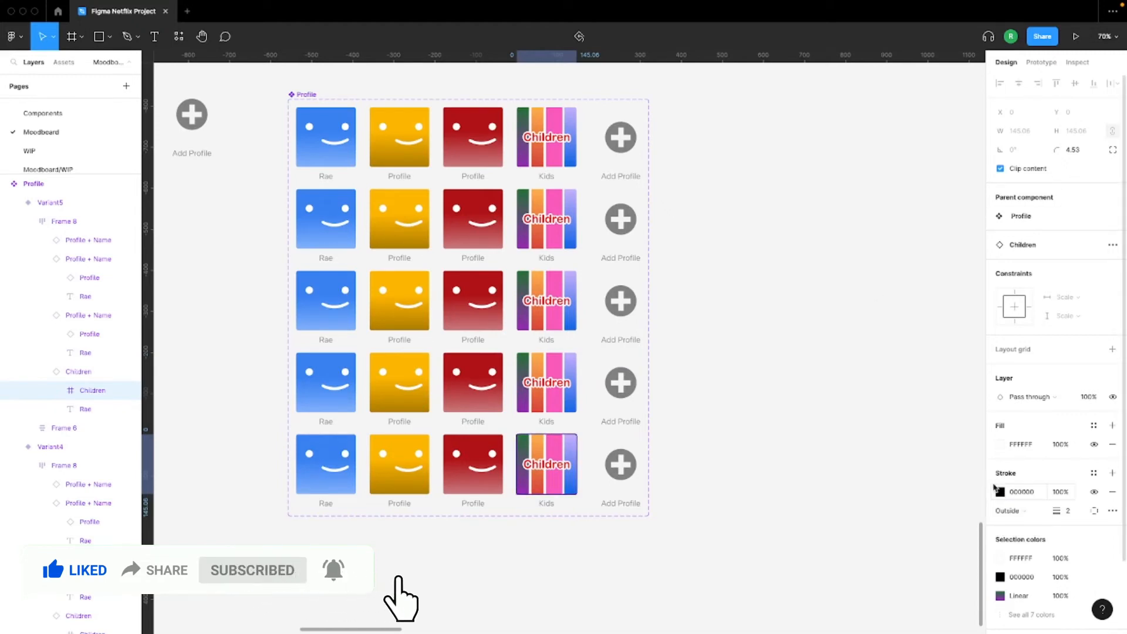
left_click(999, 492)
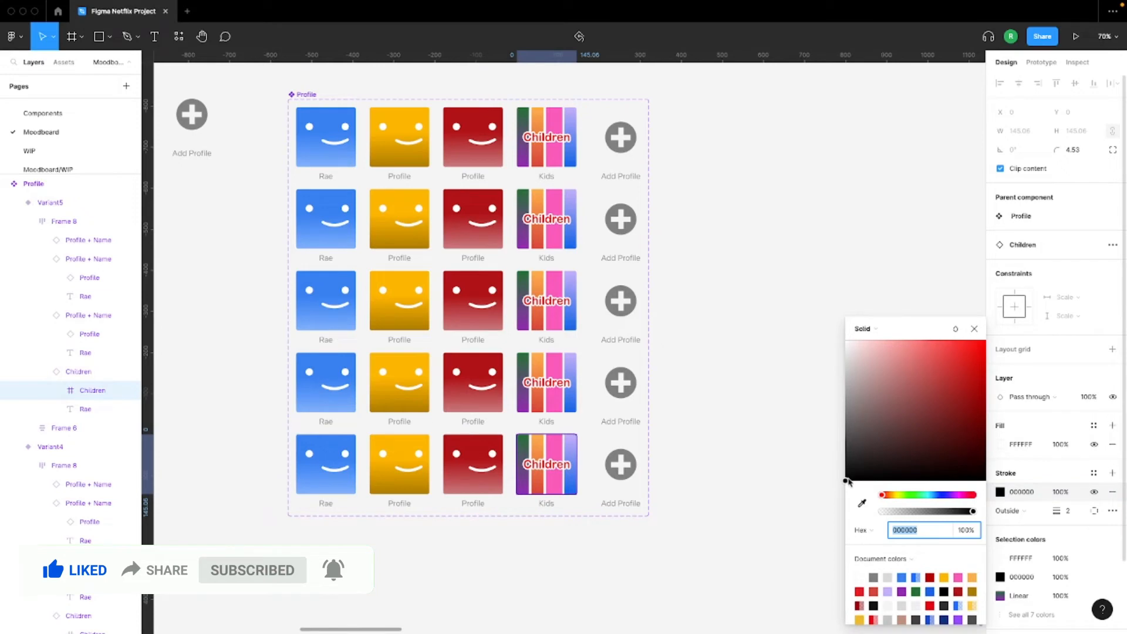
left_click(974, 328)
Add a While hovering interaction to the default variant's yellow profile tile and connect it to the third variant
left_click(426, 116)
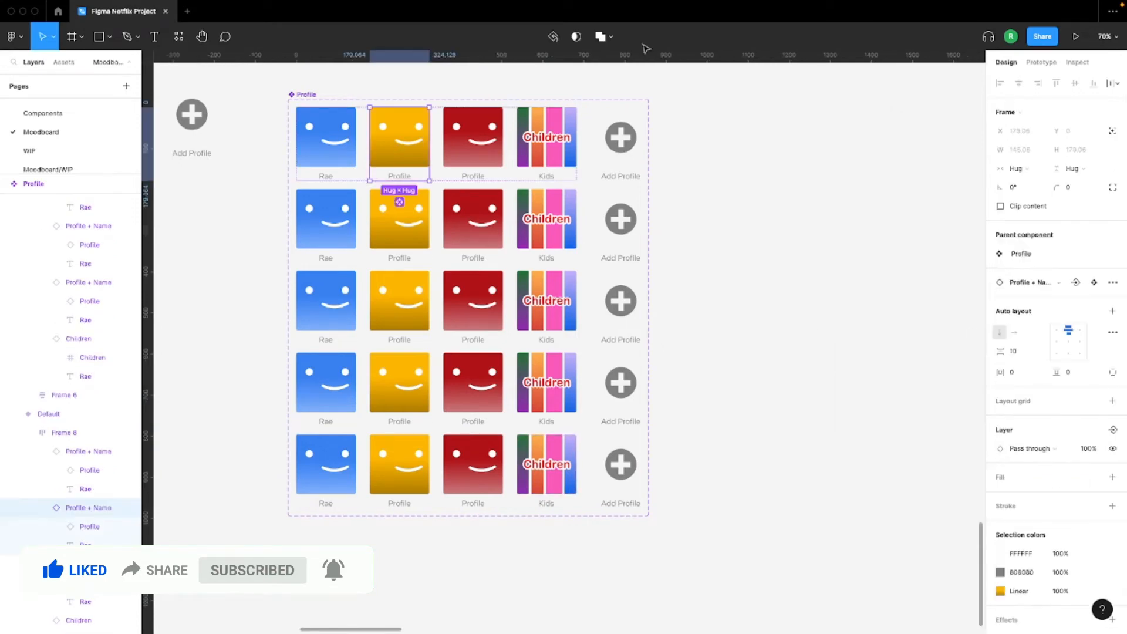
left_click(1040, 63)
left_click(1014, 91)
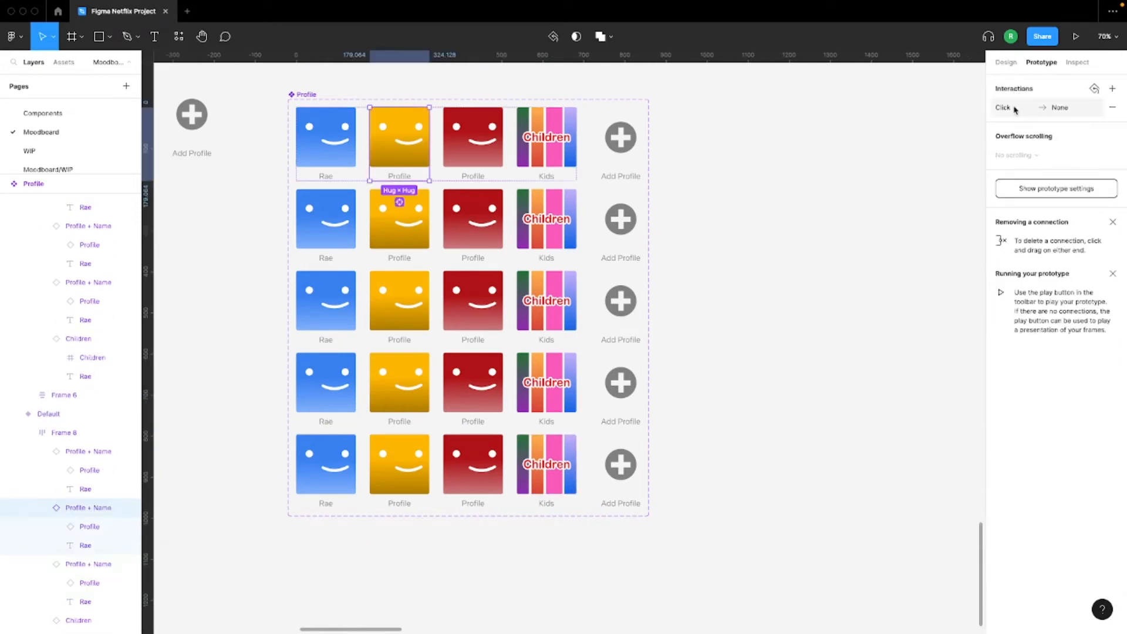
left_click(1022, 110)
left_click(900, 154)
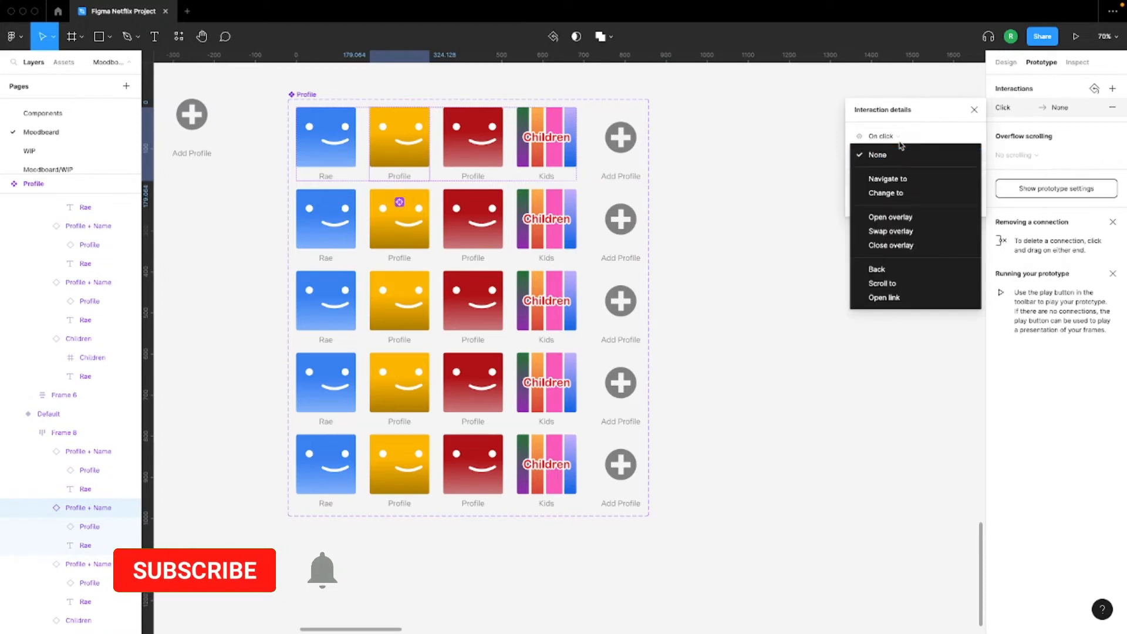
left_click(901, 143)
left_click(883, 136)
left_click(889, 170)
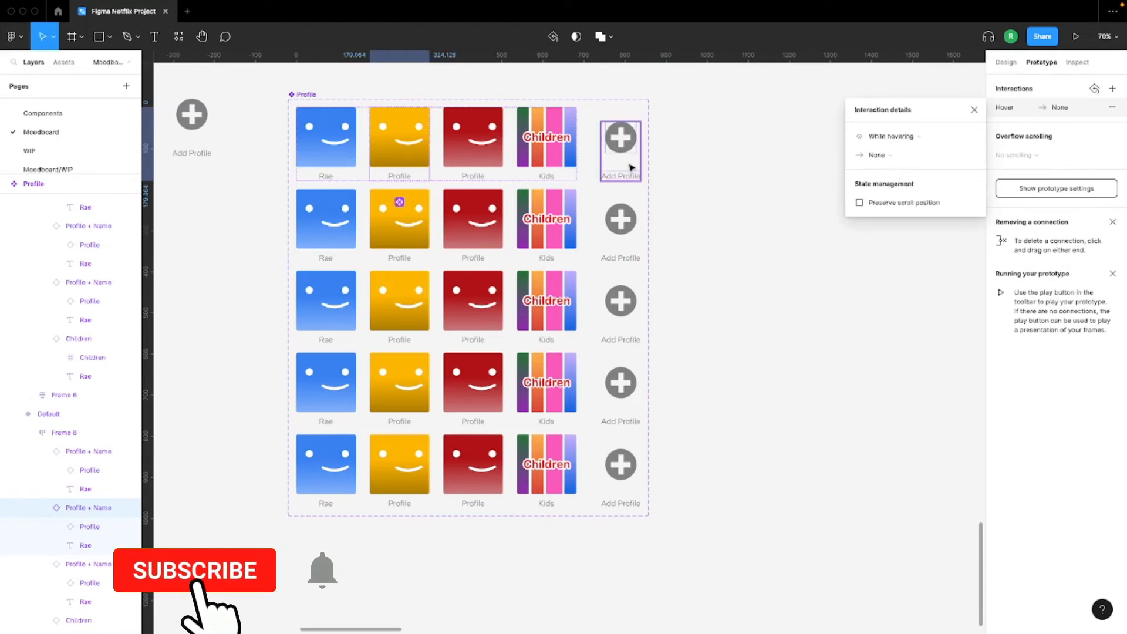
left_click(429, 145)
left_click_drag(431, 145, 423, 284)
Add a While hovering interaction to the default variant's red profile tile and connect it to the fourth variant
left_click(461, 161)
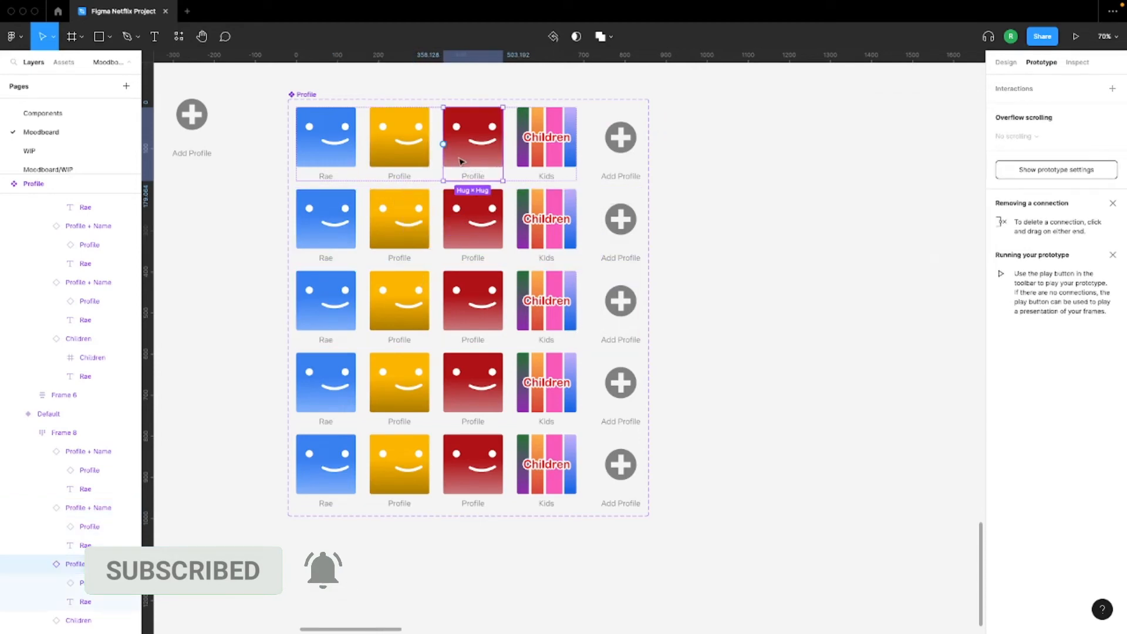
left_click(1008, 89)
left_click(1002, 108)
left_click(880, 135)
left_click(939, 179)
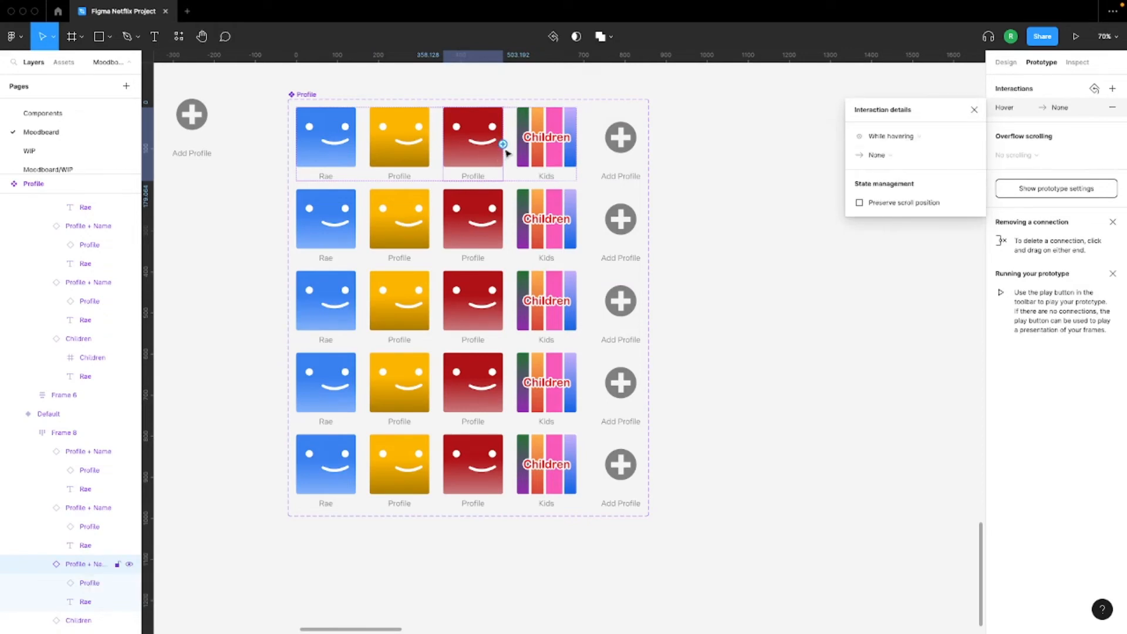
left_click_drag(503, 144, 481, 385)
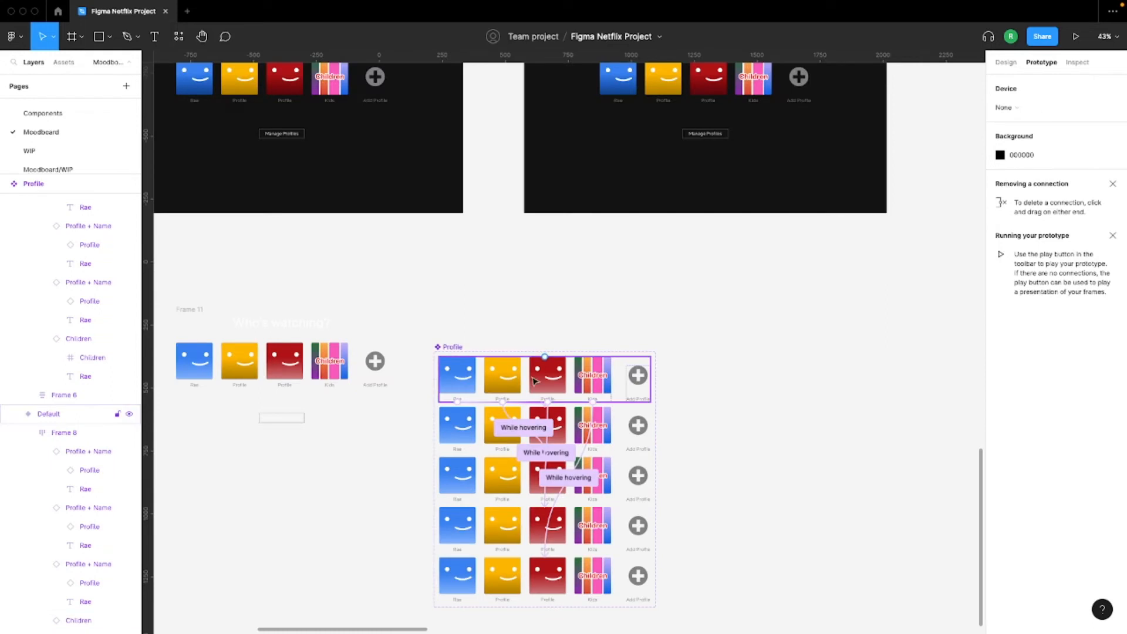
Place a default Profile instance in the Who's watching frame's auto layout between the original row and Manage Profiles, and hide the original row
left_click_drag(538, 381, 548, 300)
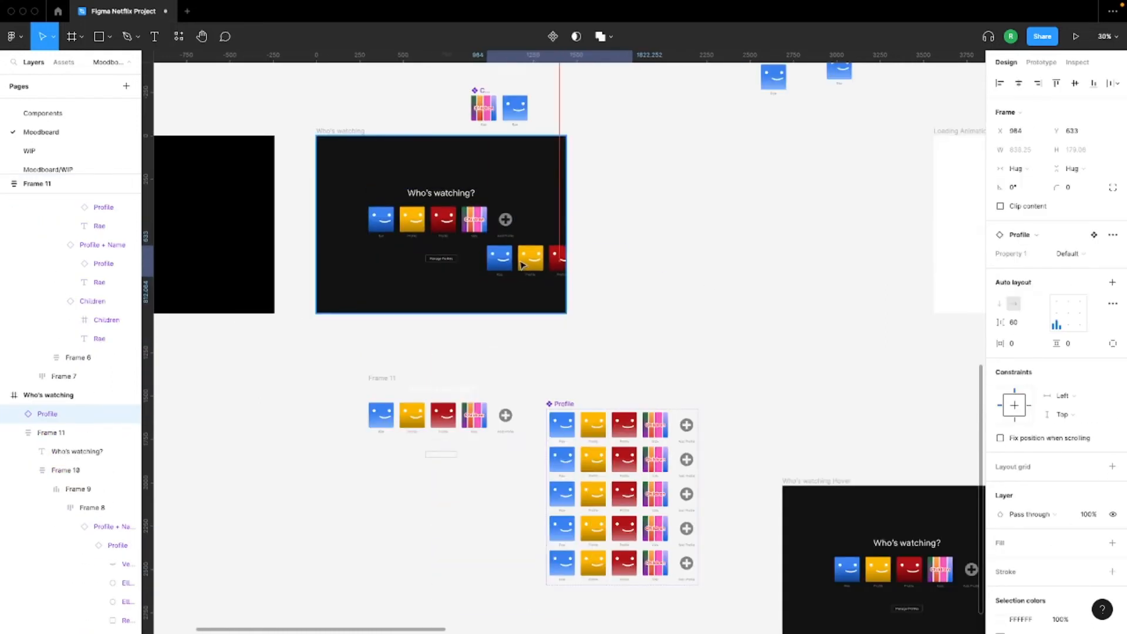
left_click_drag(531, 267, 464, 230)
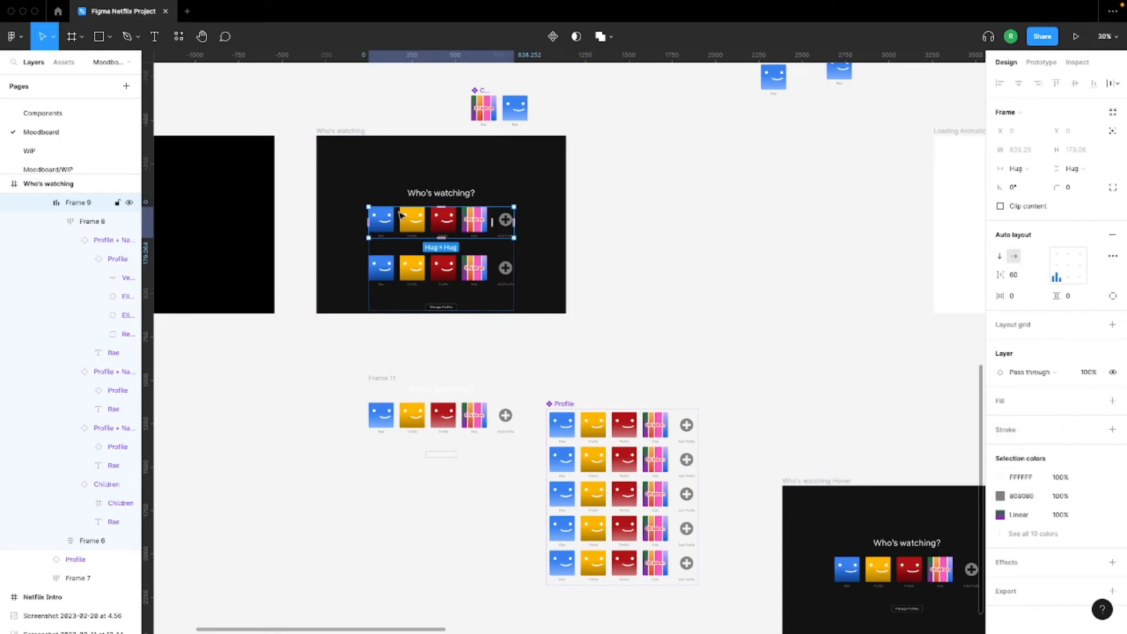
left_click(129, 203)
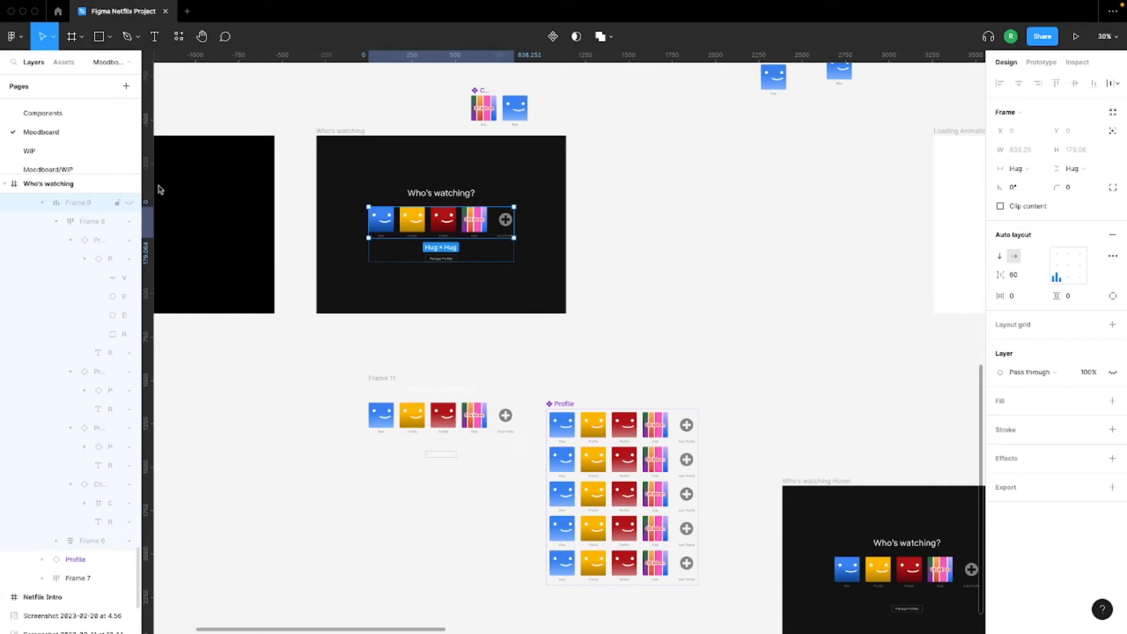
Copy the blue profile tile with its name from the Who's watching frame into the empty Who's watching Hover frame
left_click(75, 559)
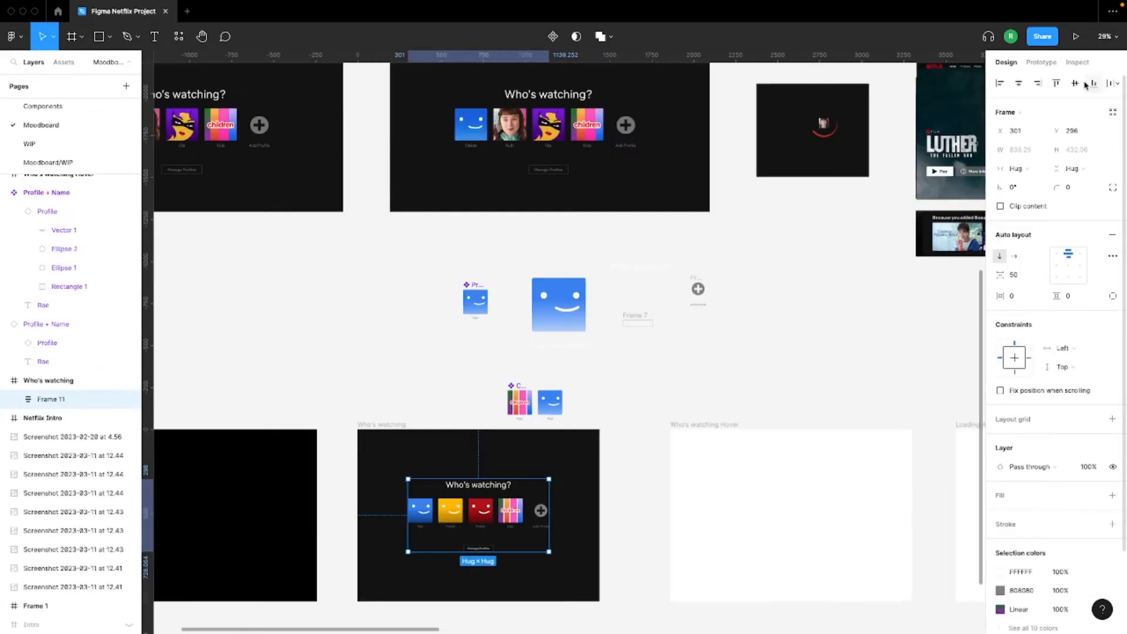
left_click(744, 350)
scroll(744, 350, "down", 1)
scroll(744, 349, "right", 2)
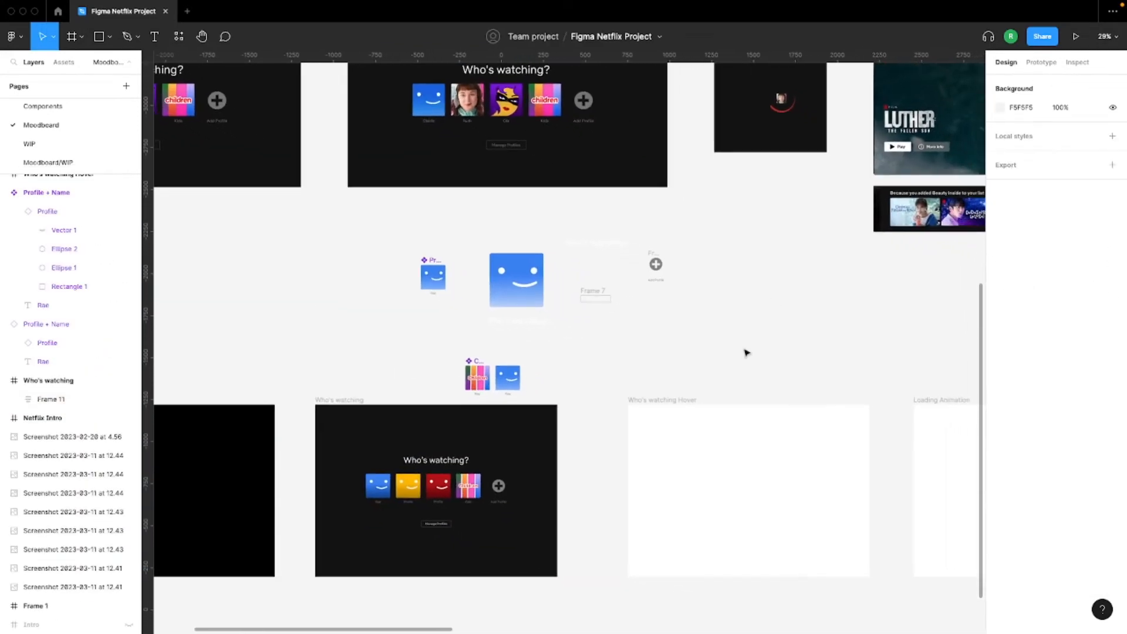
scroll(745, 352, "down", 5)
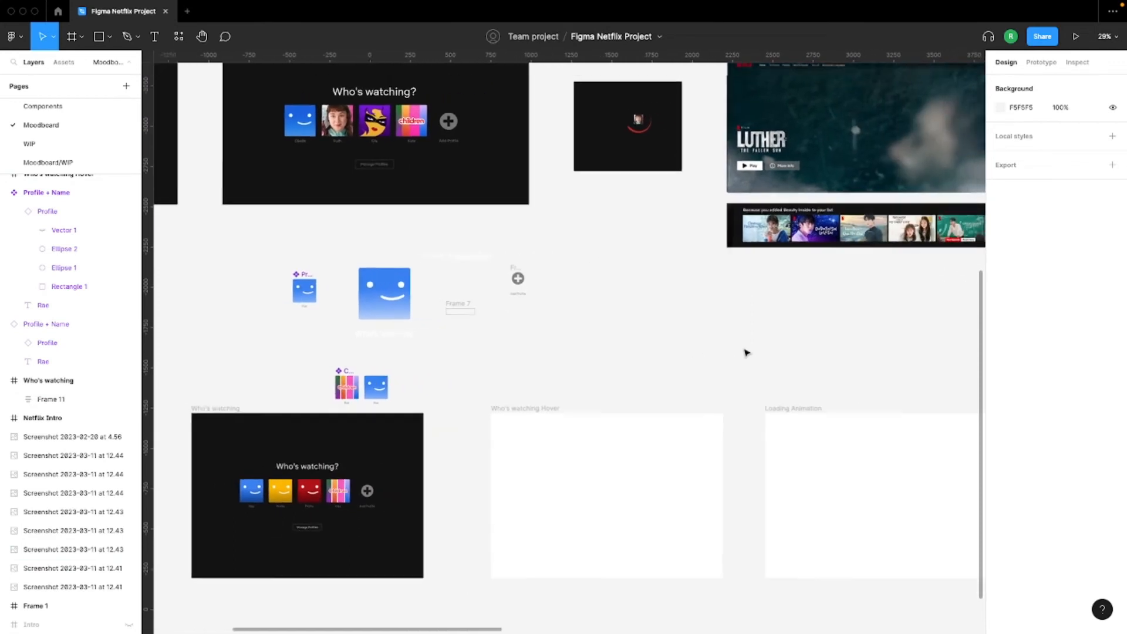
scroll(745, 352, "down", 1)
scroll(745, 352, "right", 2)
scroll(675, 235, "left", 1)
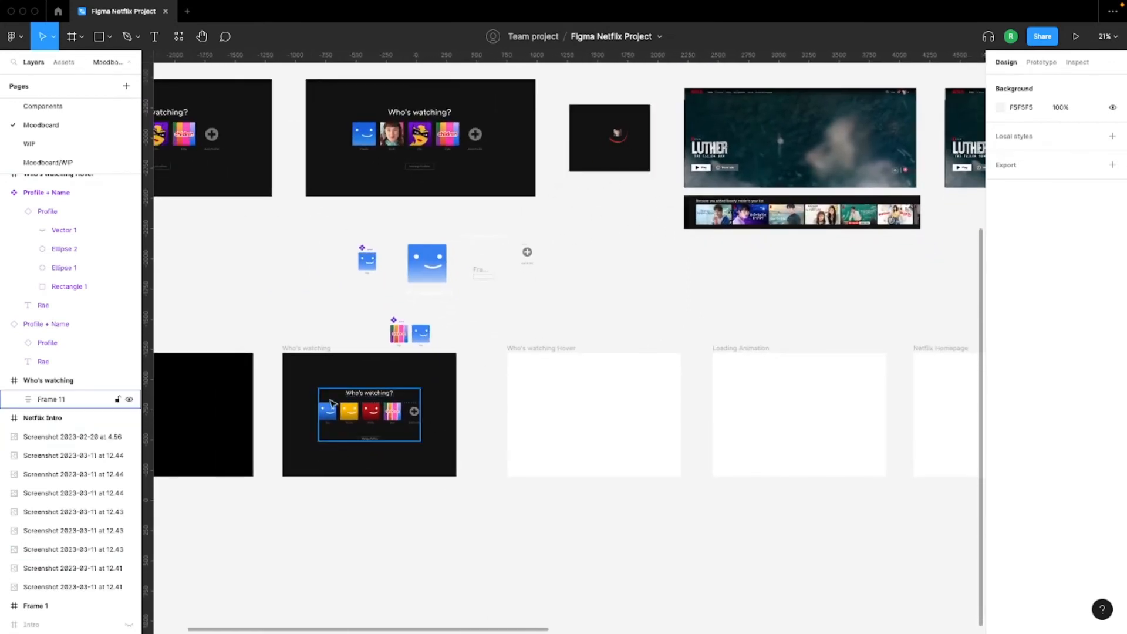
double_click(331, 416)
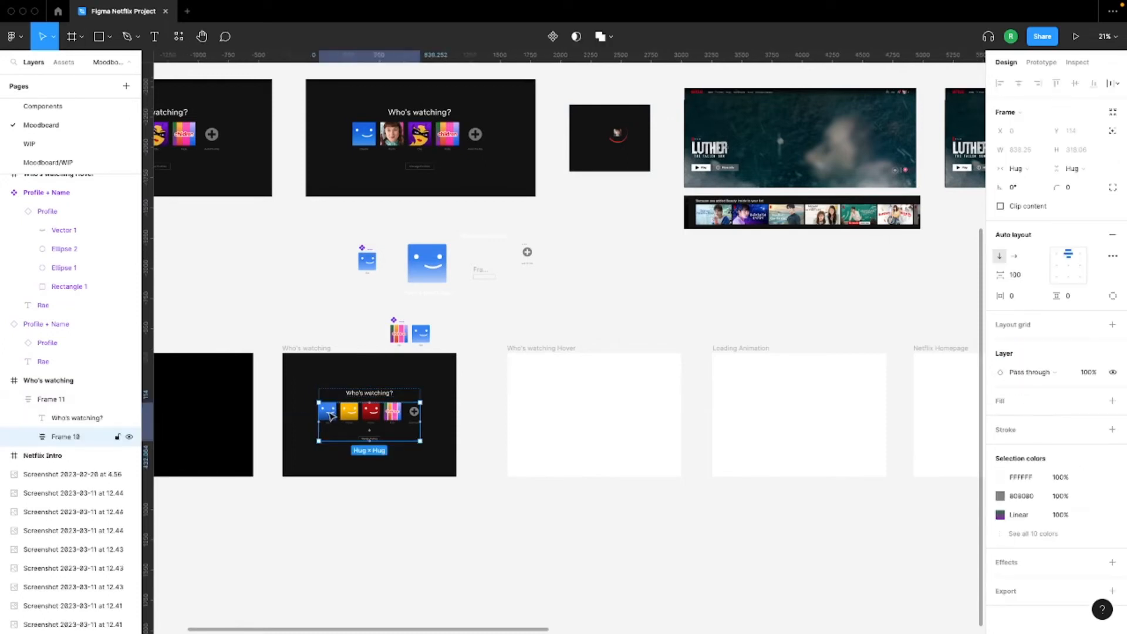
double_click(332, 416)
double_click(332, 417)
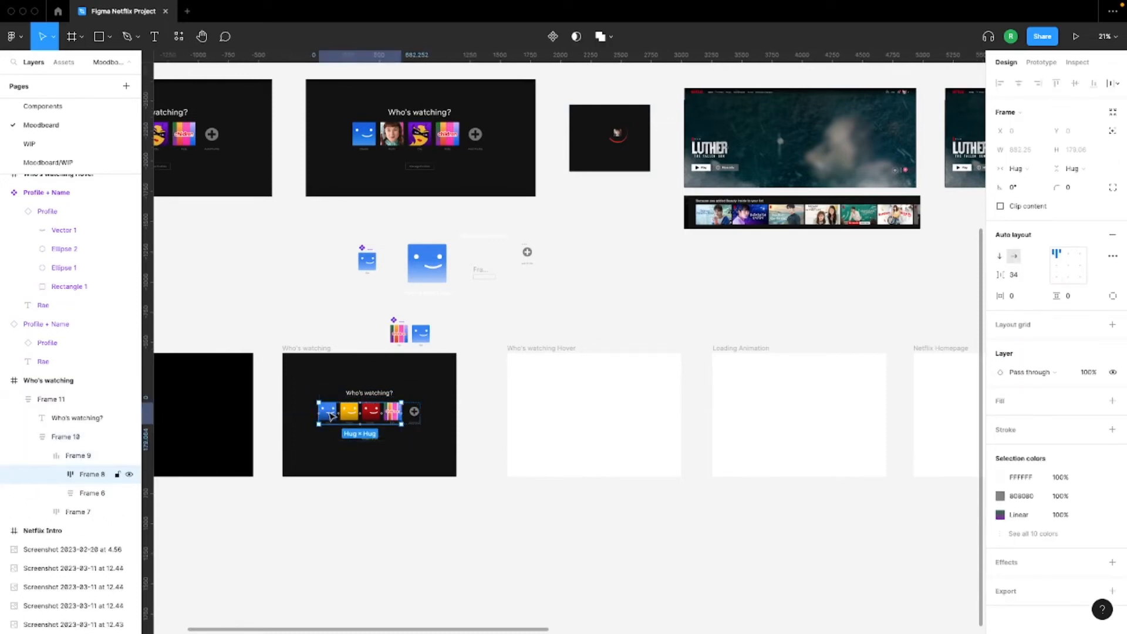
double_click(332, 417)
left_click_drag(332, 416, 589, 404)
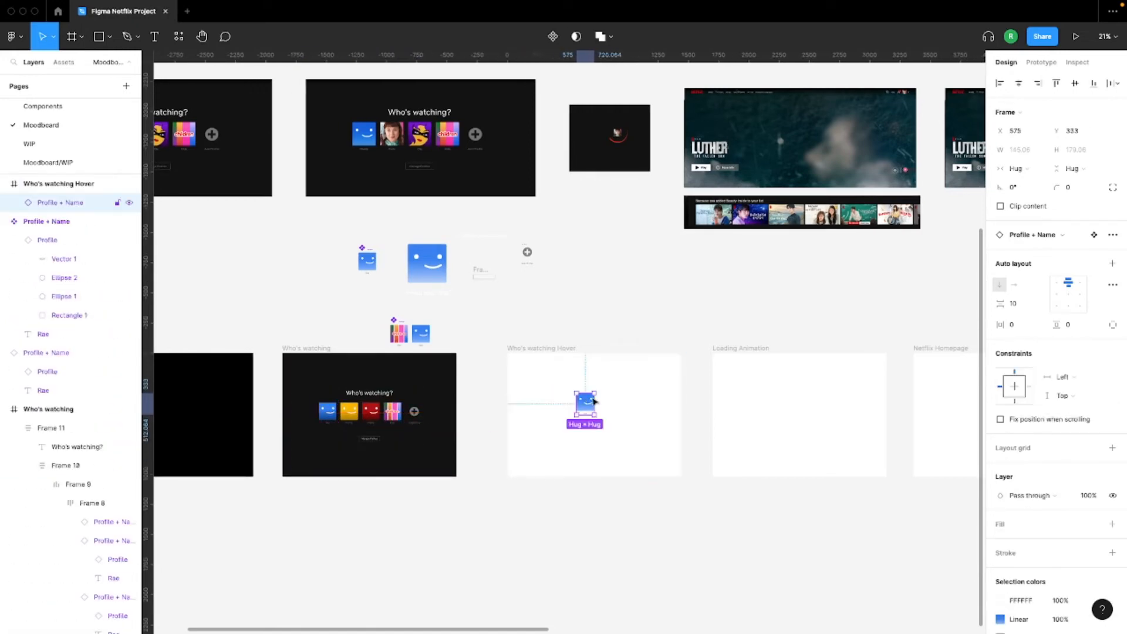
Fill the Who's watching Hover frame with the dark background colour sampled from the Who's watching frame
left_click(637, 397)
left_click(552, 347)
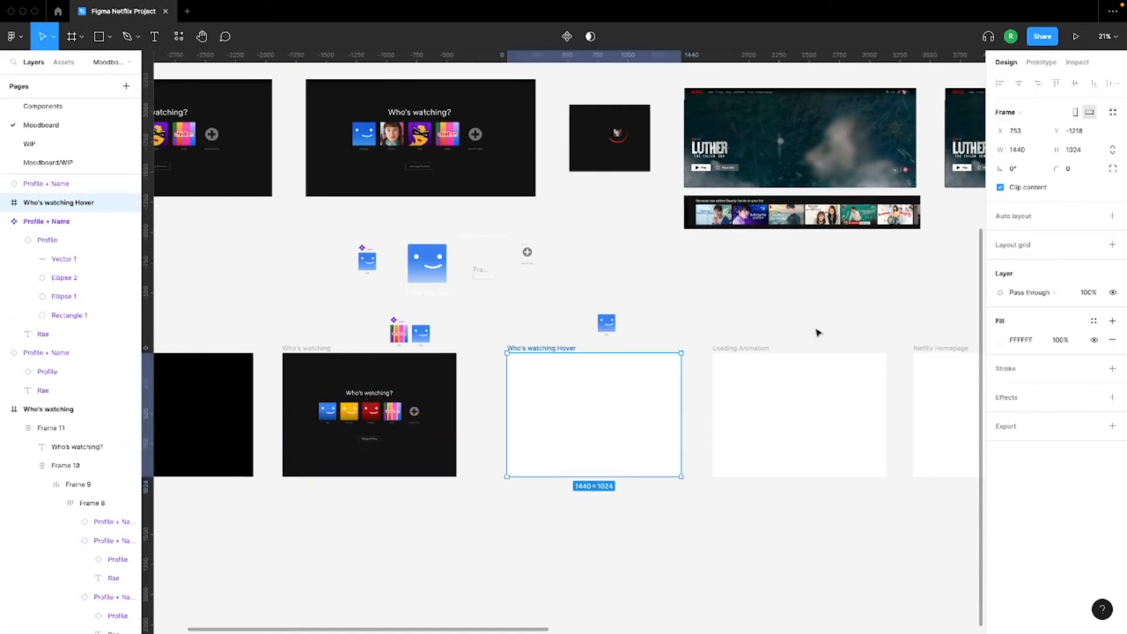
left_click(1000, 340)
left_click(861, 503)
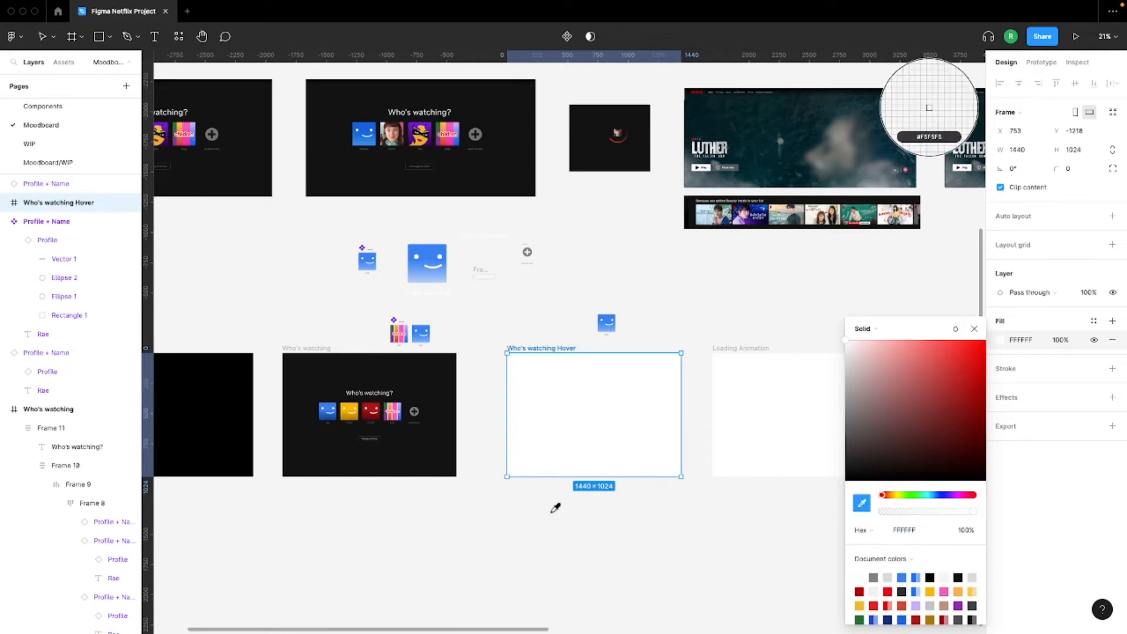
left_click(413, 461)
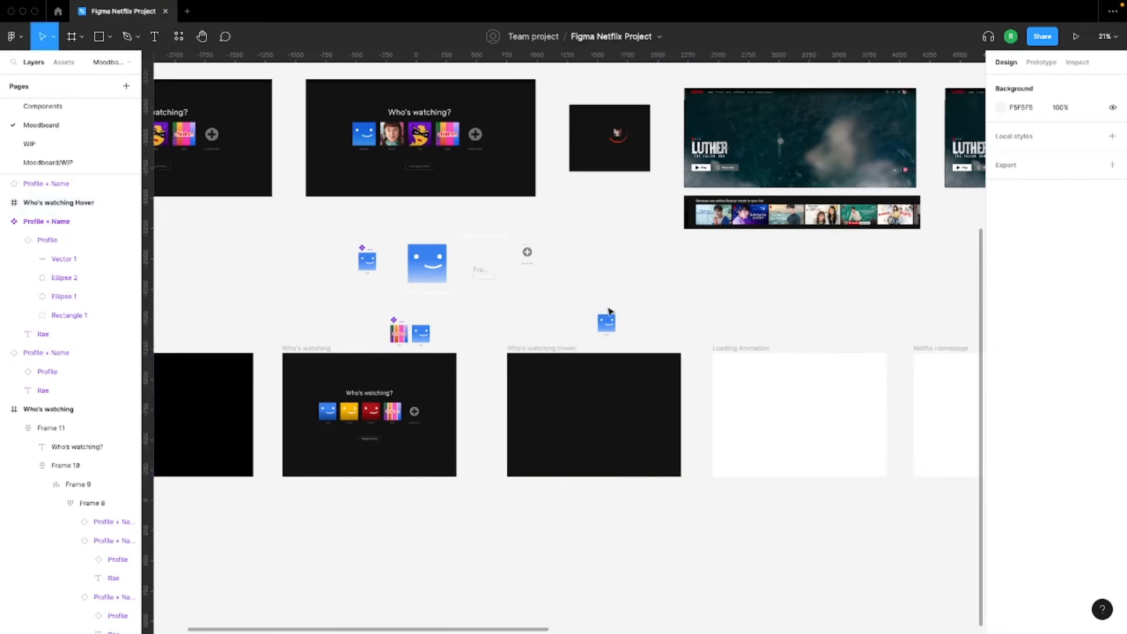
Try the named blue profile tile inside the Who's watching Hover frame and move it back out above the frame
left_click_drag(608, 323, 584, 408)
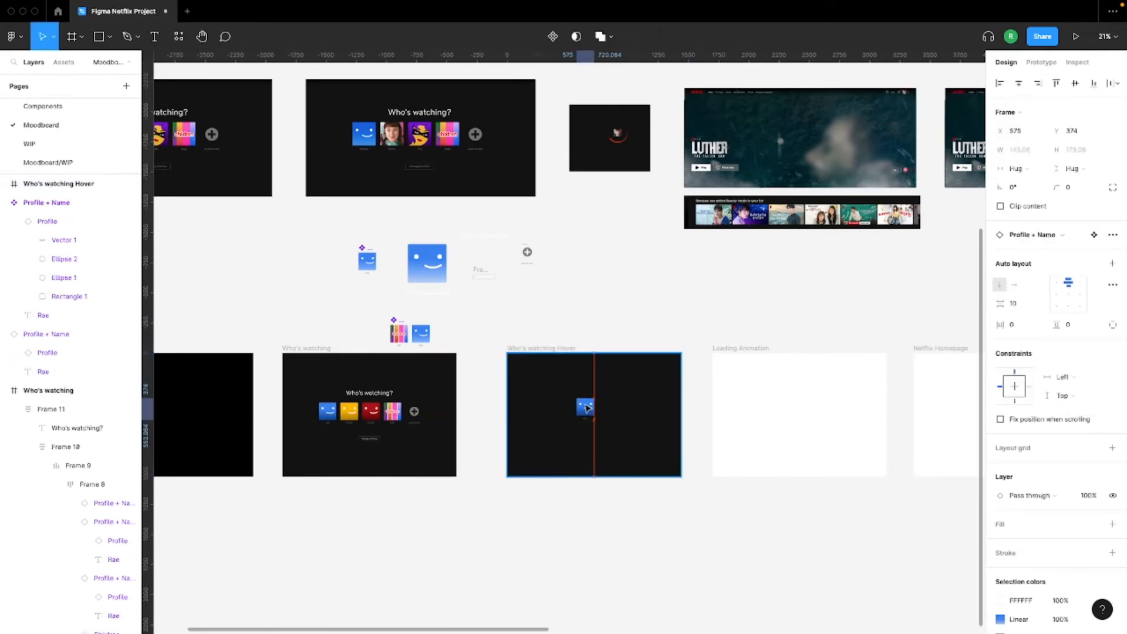
left_click_drag(604, 295, 603, 312)
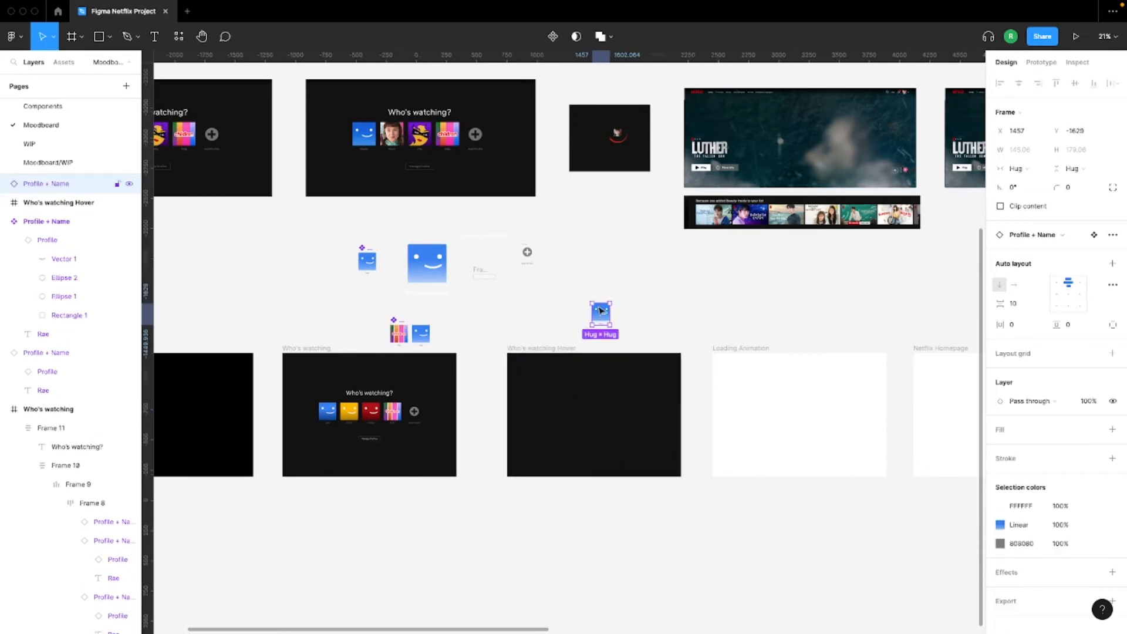
scroll(608, 316, "up", 1)
scroll(608, 316, "up", 2)
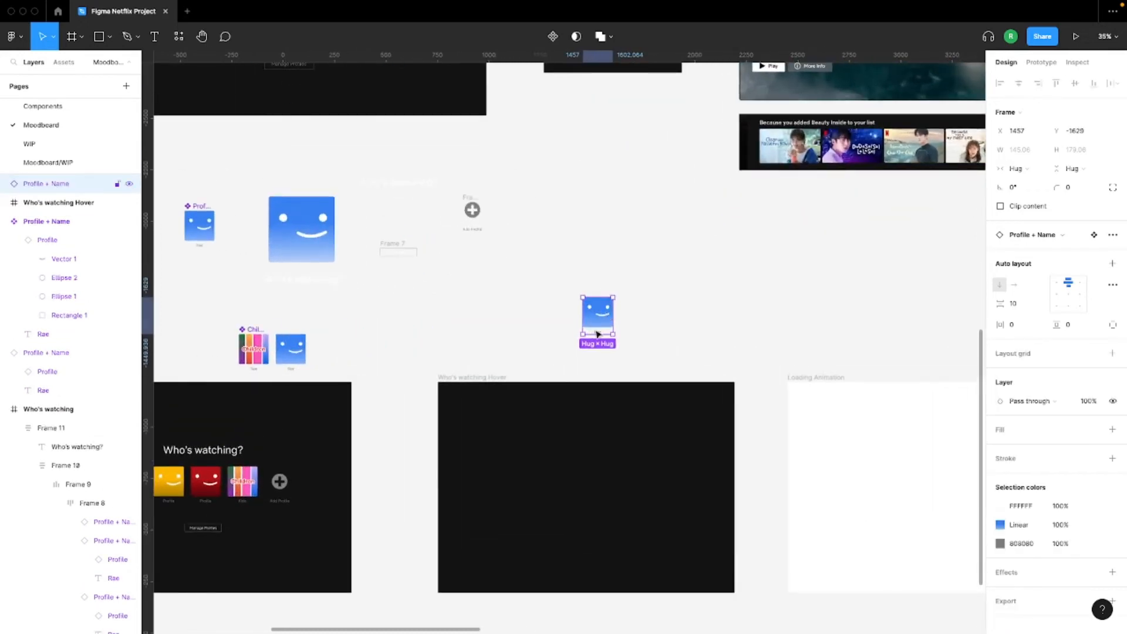
left_click(550, 351)
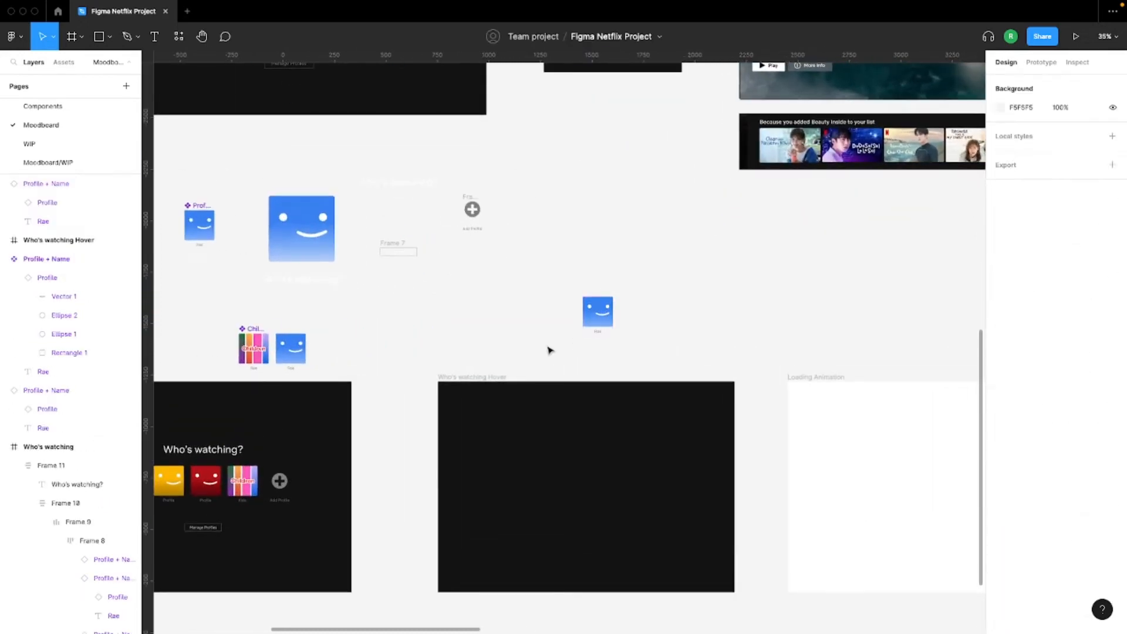
Place a blue Profile instance without its name in the Who's watching Hover frame and shift it toward the frame's middle
left_click(211, 228)
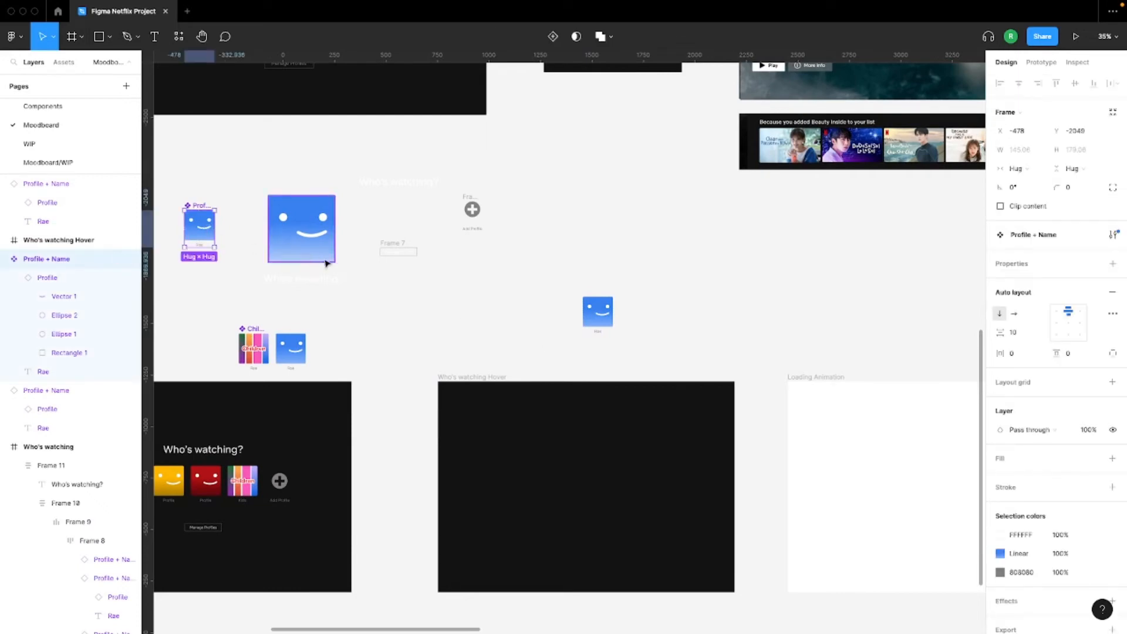
scroll(327, 263, "left", 1)
double_click(627, 304)
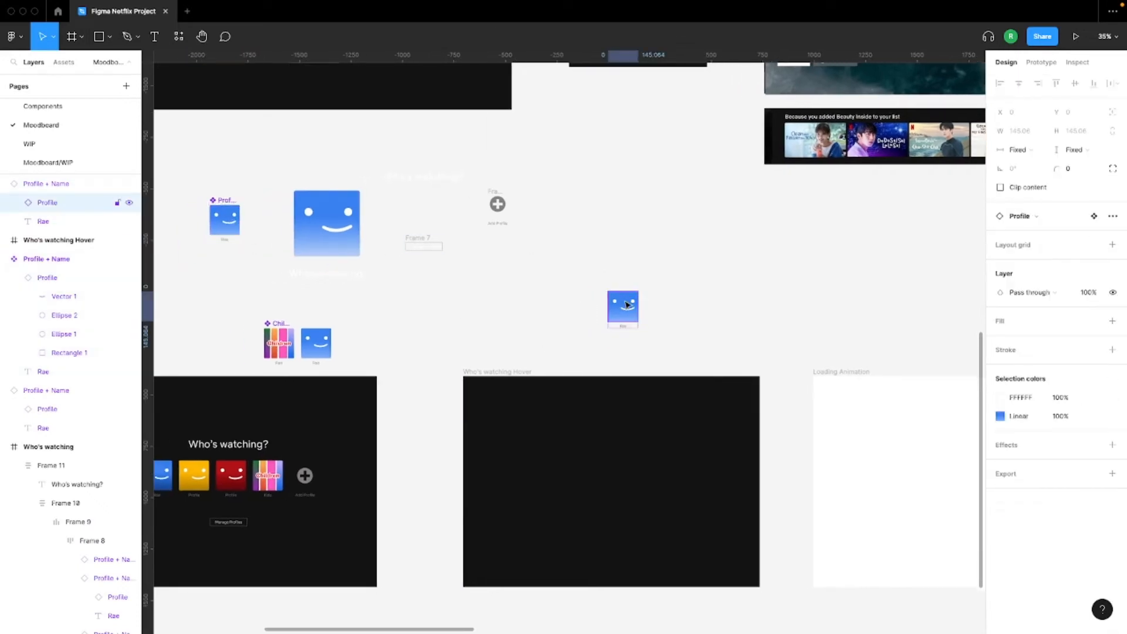
left_click_drag(627, 305, 626, 478)
left_click(708, 295)
scroll(669, 226, "up", 5)
scroll(670, 227, "right", 2)
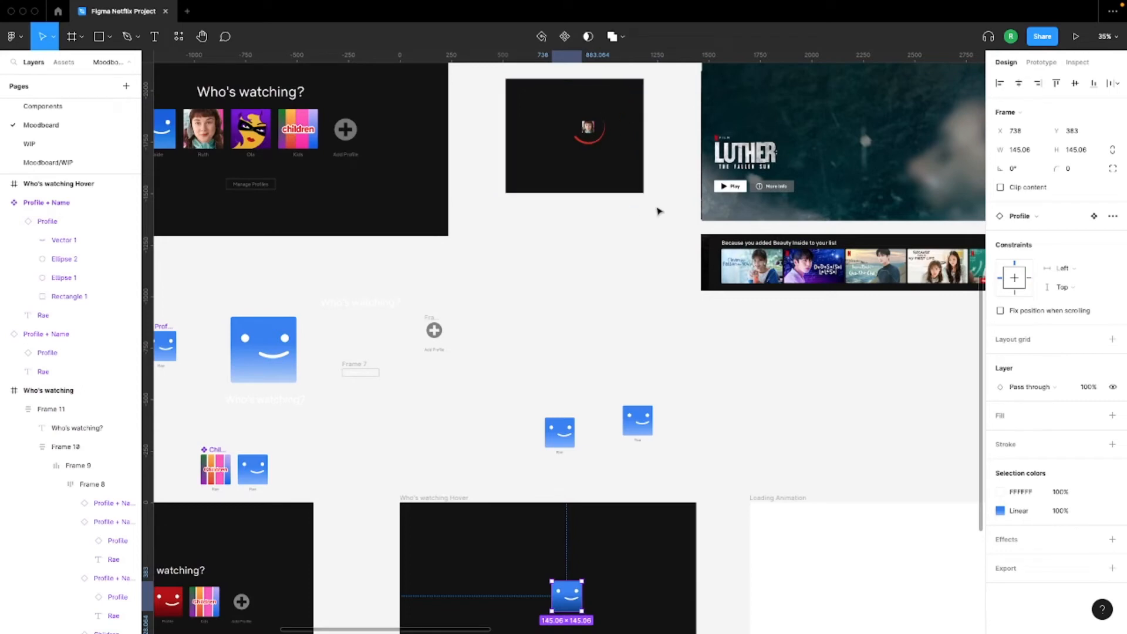
scroll(580, 213, "down", 8)
scroll(580, 213, "up", 1)
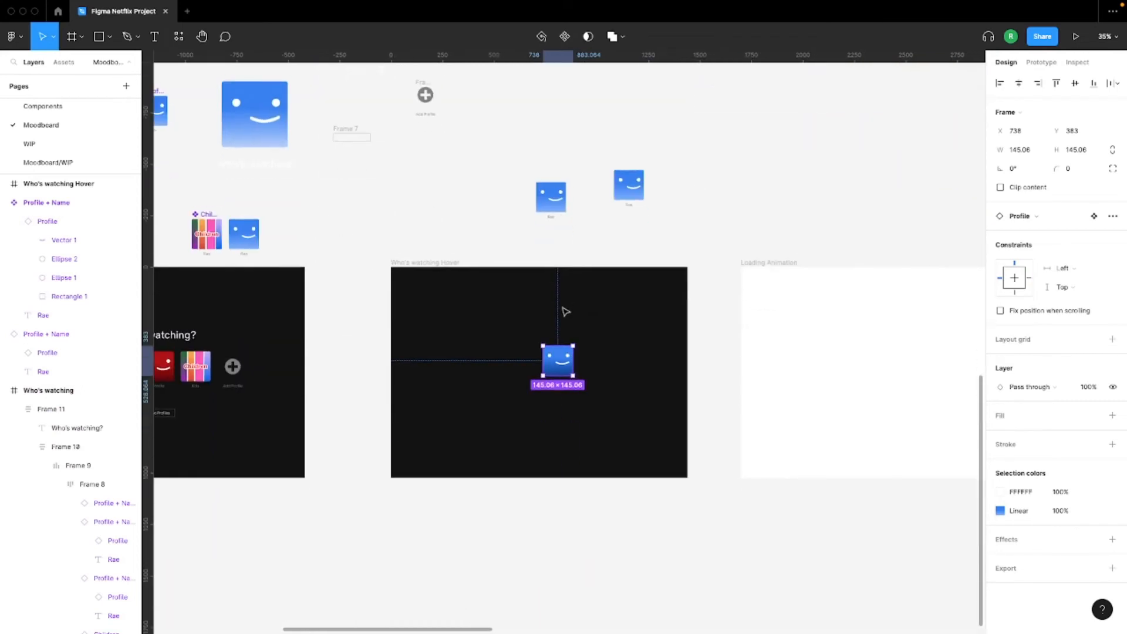
mouse_move(566, 357)
left_mouse_down()
mouse_move(549, 351)
mouse_move(552, 361)
left_mouse_up()
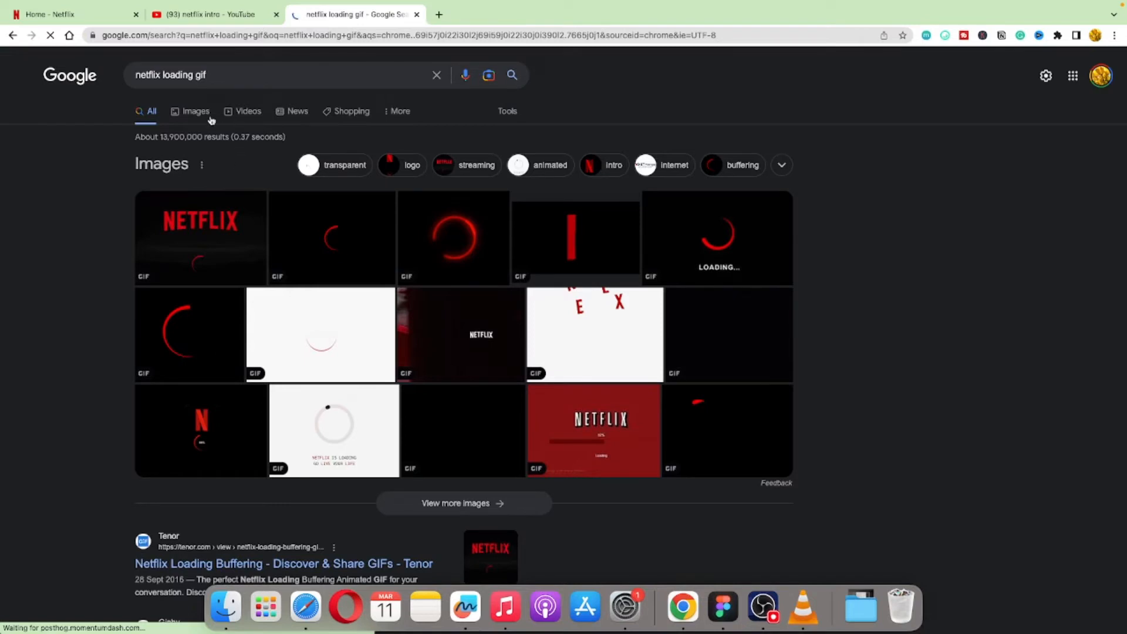
Switch to Chrome, show the image results for "netflix loading gif" and open the red ring GIF from WIRED
left_click(193, 115)
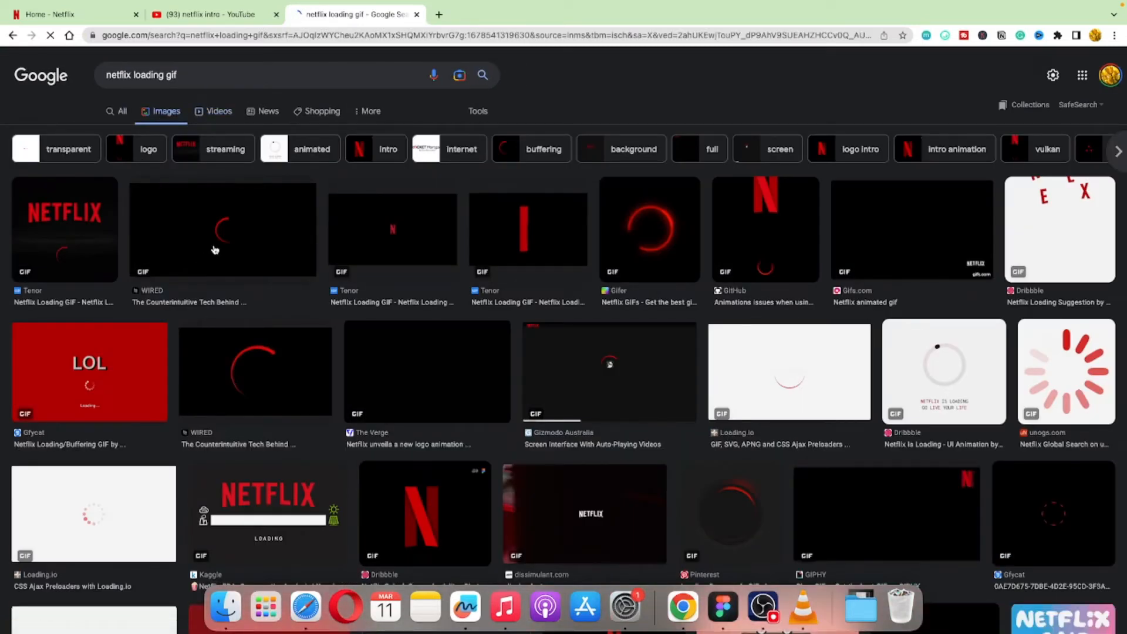
left_click(215, 249)
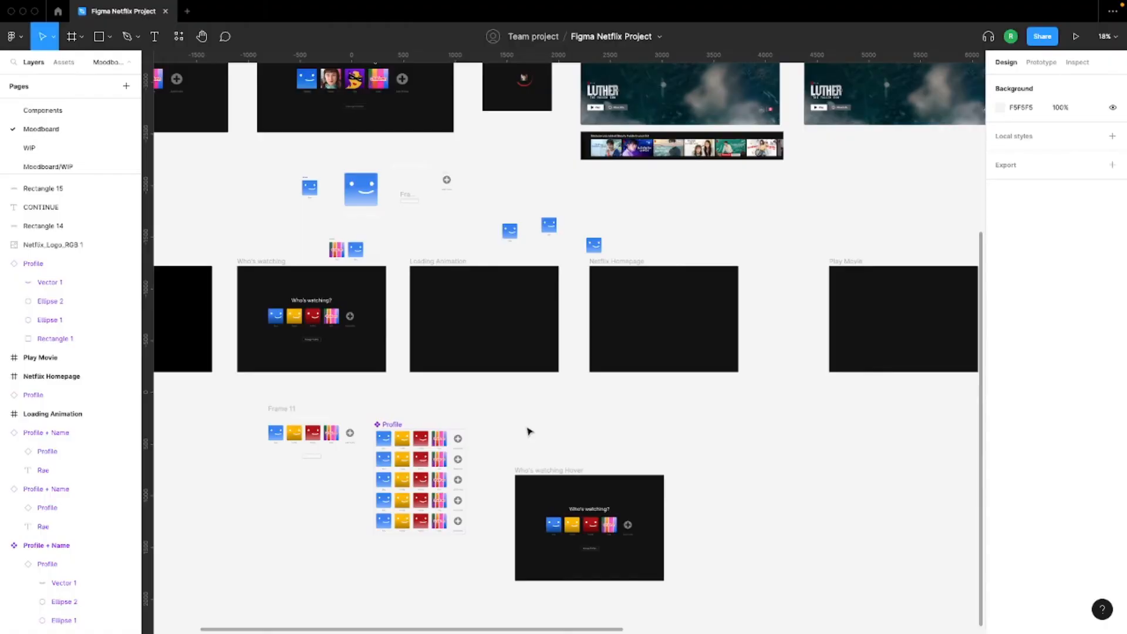
Paste the red loading-ring GIF into the Loading Animation frame and centre it horizontally and vertically
key("super+v")
left_click_drag(561, 348, 522, 317)
scroll(770, 455, "down", 1)
scroll(771, 455, "left", 1)
left_click(1016, 90)
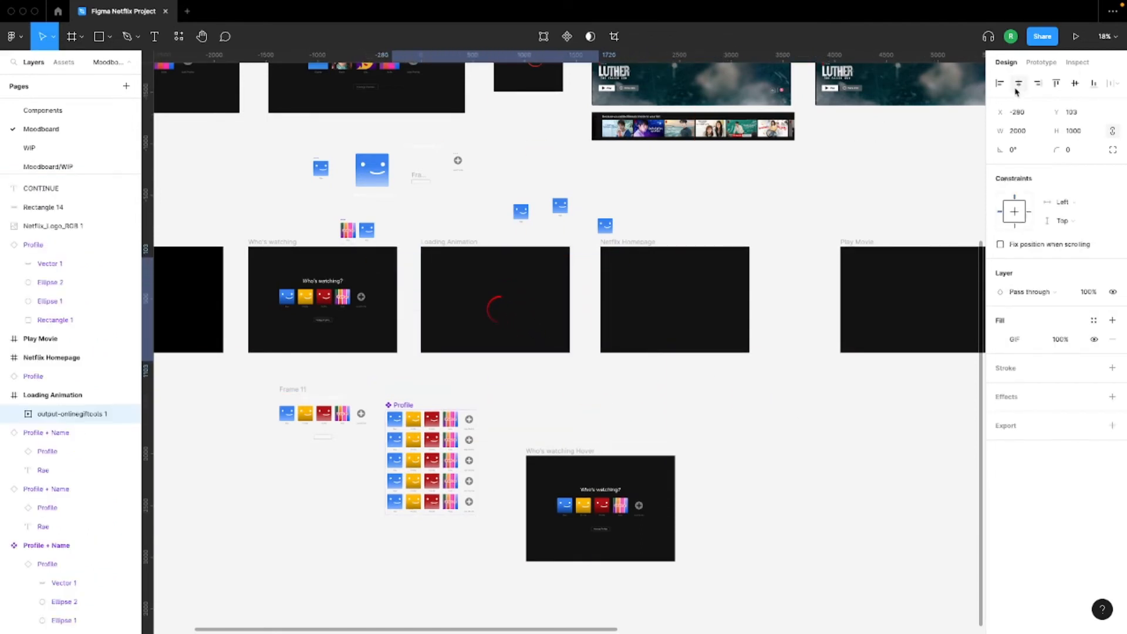
left_click(1074, 83)
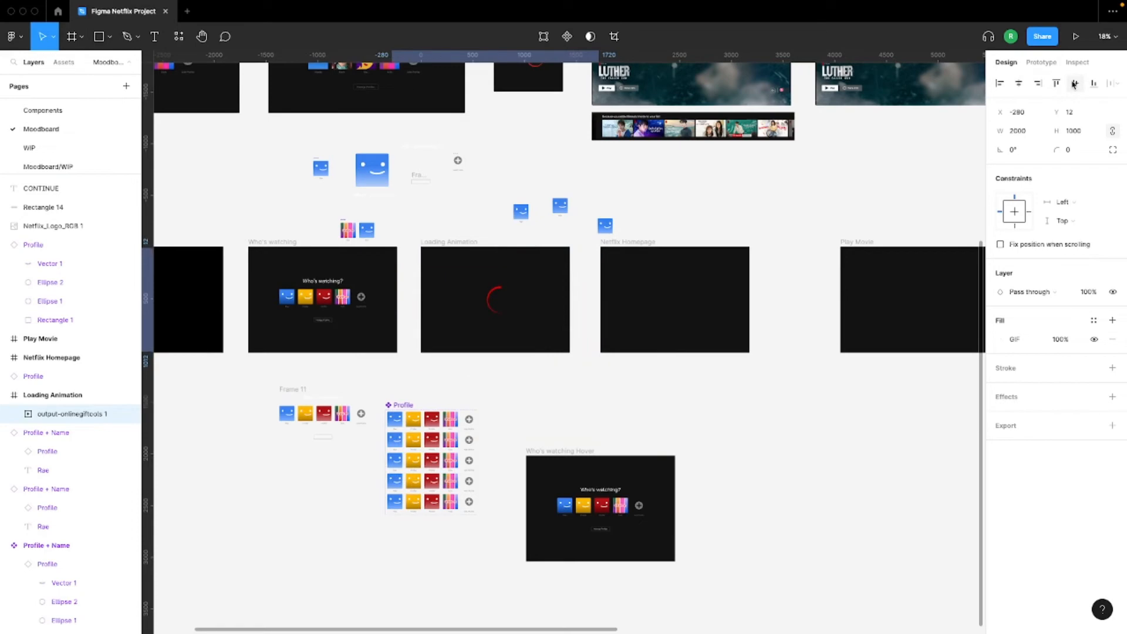
left_click(634, 378)
Move the loose blue Profile tile near the Netflix Homepage frame into the Loading Animation frame and centre it horizontally
scroll(634, 377, "up", 3)
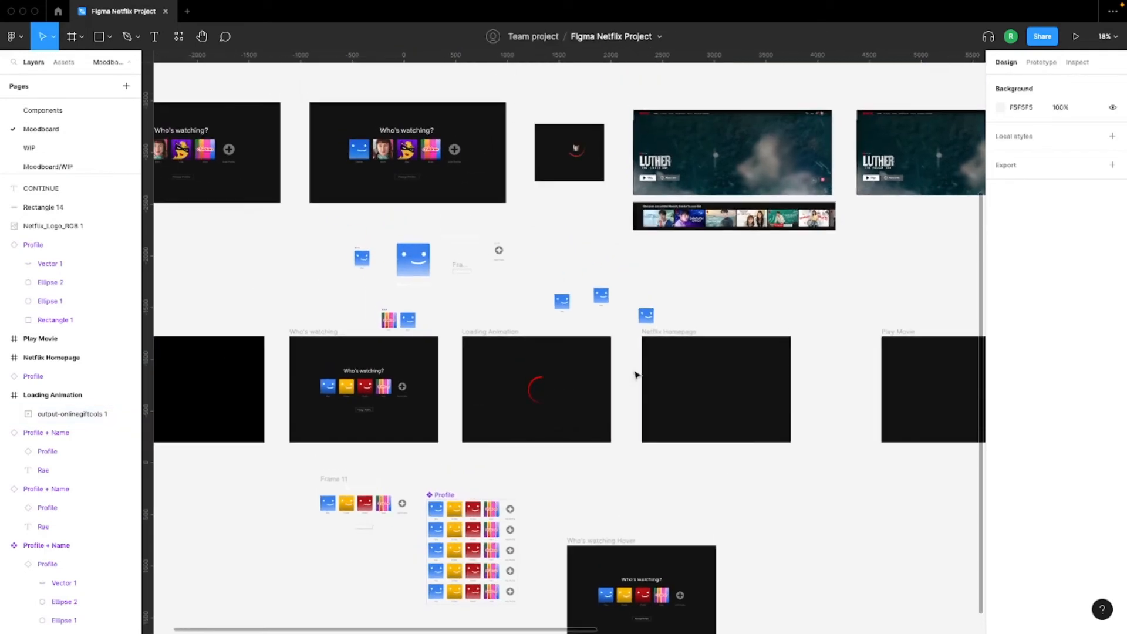
left_click(645, 316)
scroll(649, 308, "up", 3)
left_click_drag(640, 329, 497, 433)
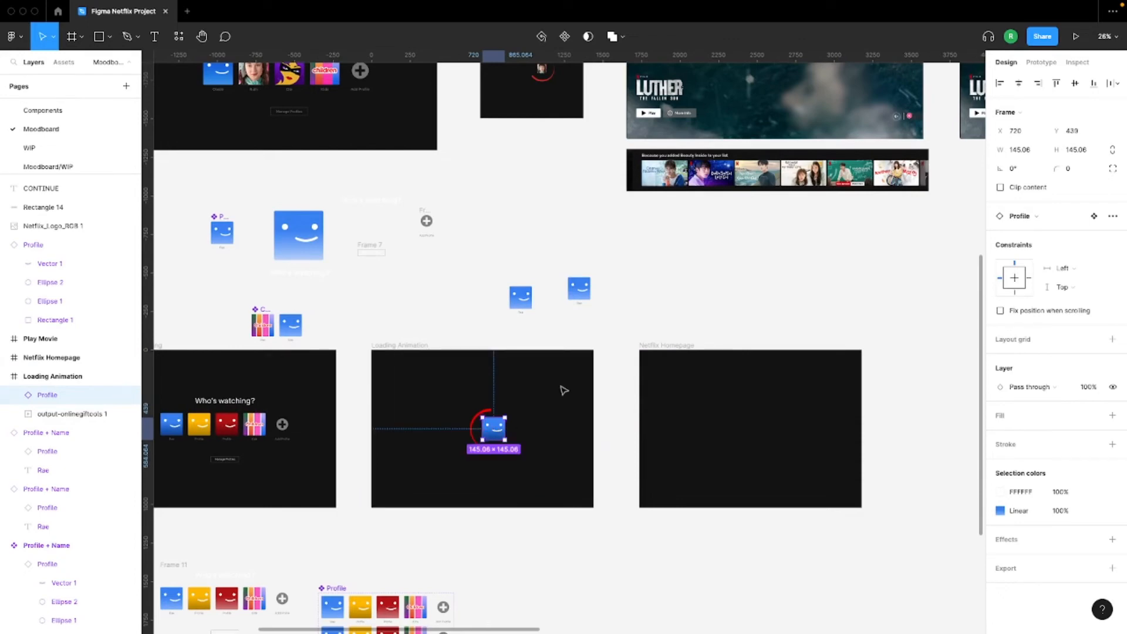
left_click(1017, 85)
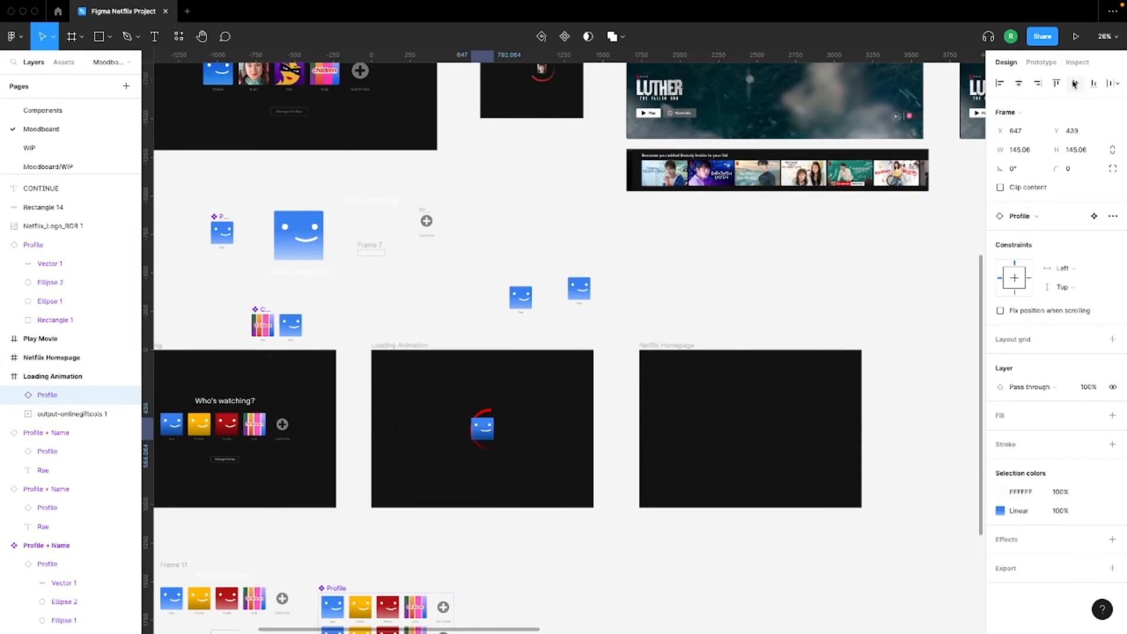
Shift the loading-ring GIF to X -353, Y 12 so the ring surrounds the profile tile
scroll(572, 387, "up", 5)
left_click(547, 391)
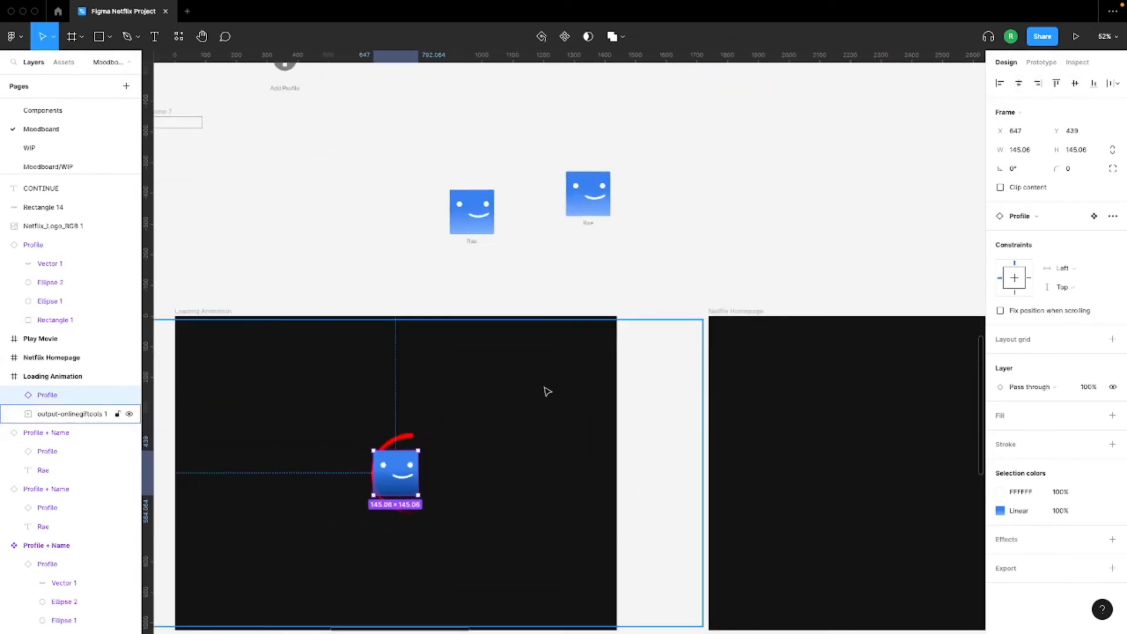
left_click_drag(543, 393, 525, 392)
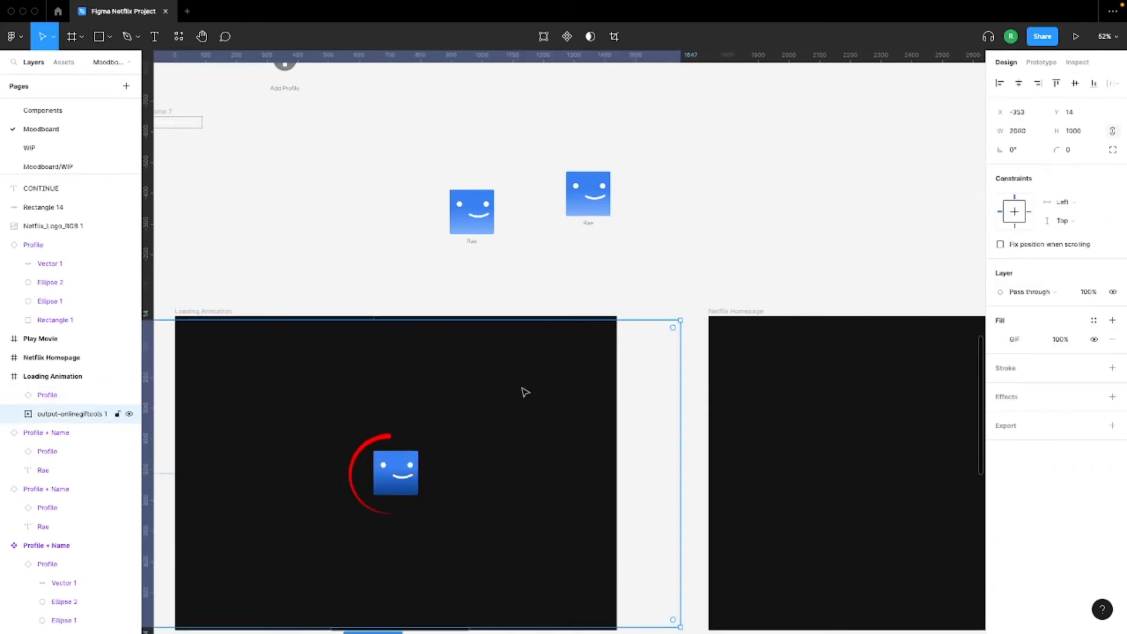
scroll(526, 392, "up", 5)
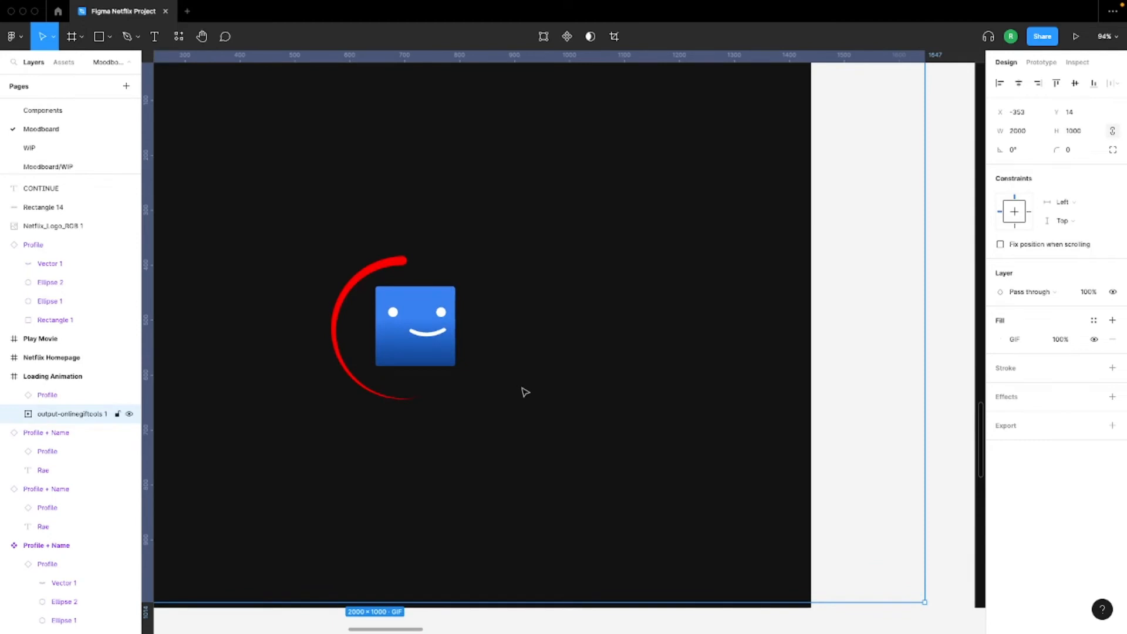
left_click_drag(526, 389, 525, 393)
scroll(581, 358, "down", 5)
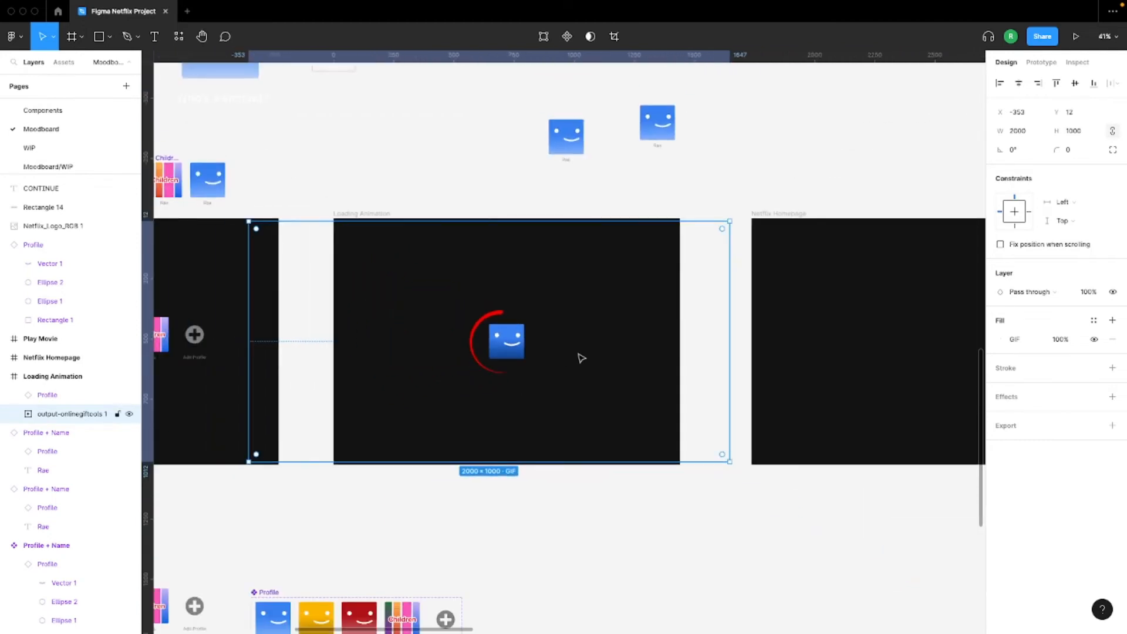
left_click(535, 180)
Place the 1440 × 661 brown banner image with the portrait photo at X 0, Y 0 in the Netflix Homepage frame
scroll(535, 180, "down", 3)
scroll(536, 180, "up", 3)
scroll(535, 180, "right", 3)
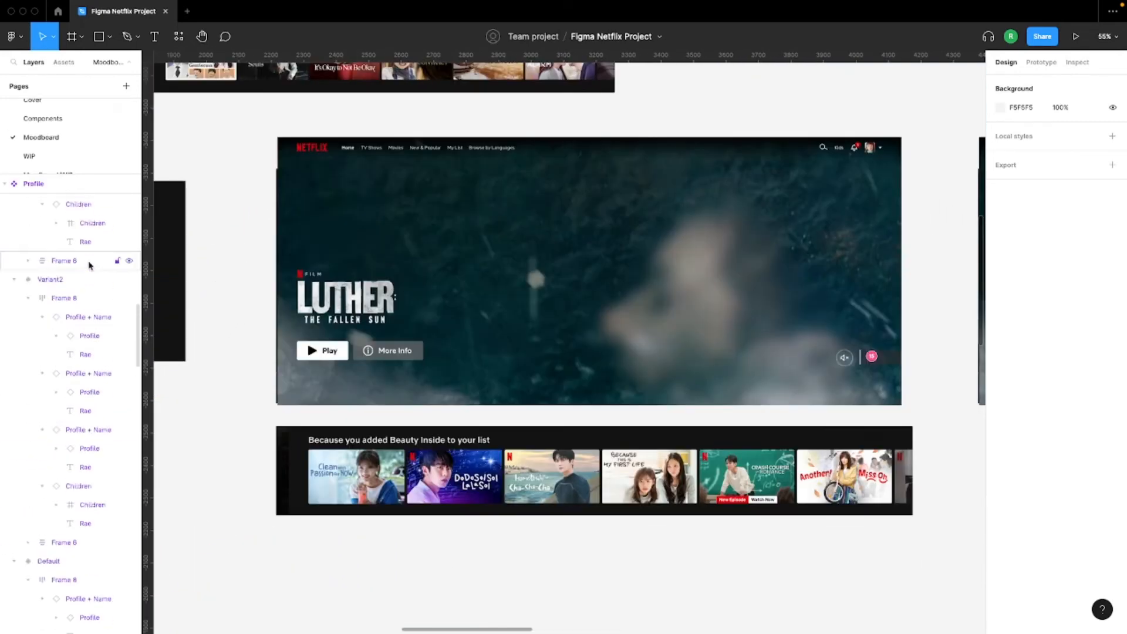
scroll(89, 265, "up", 5)
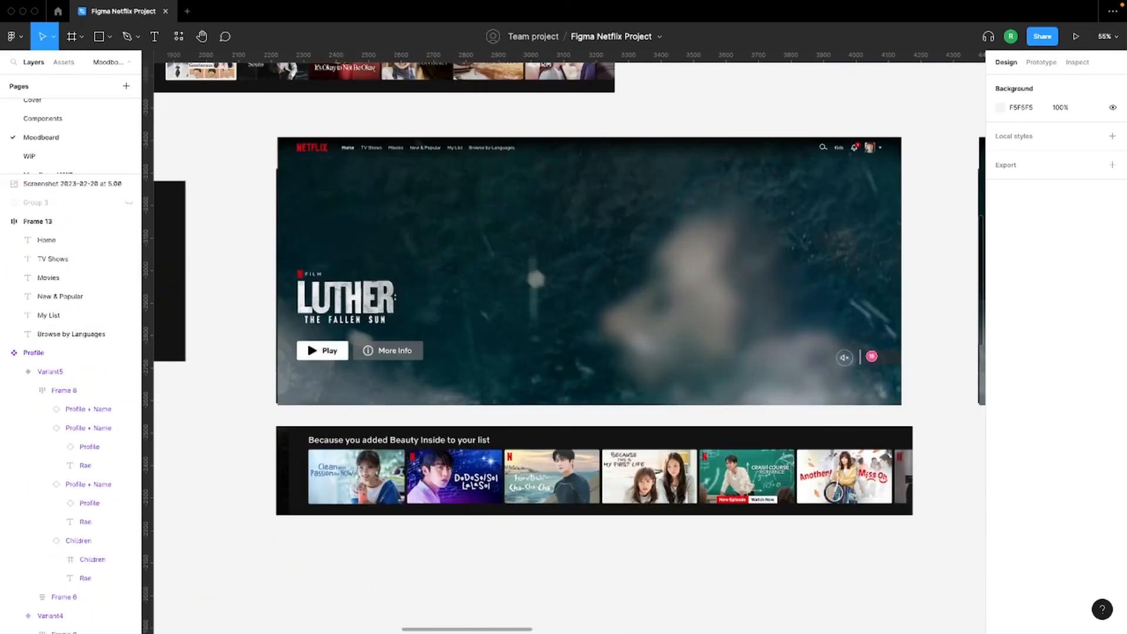
left_click(5, 354)
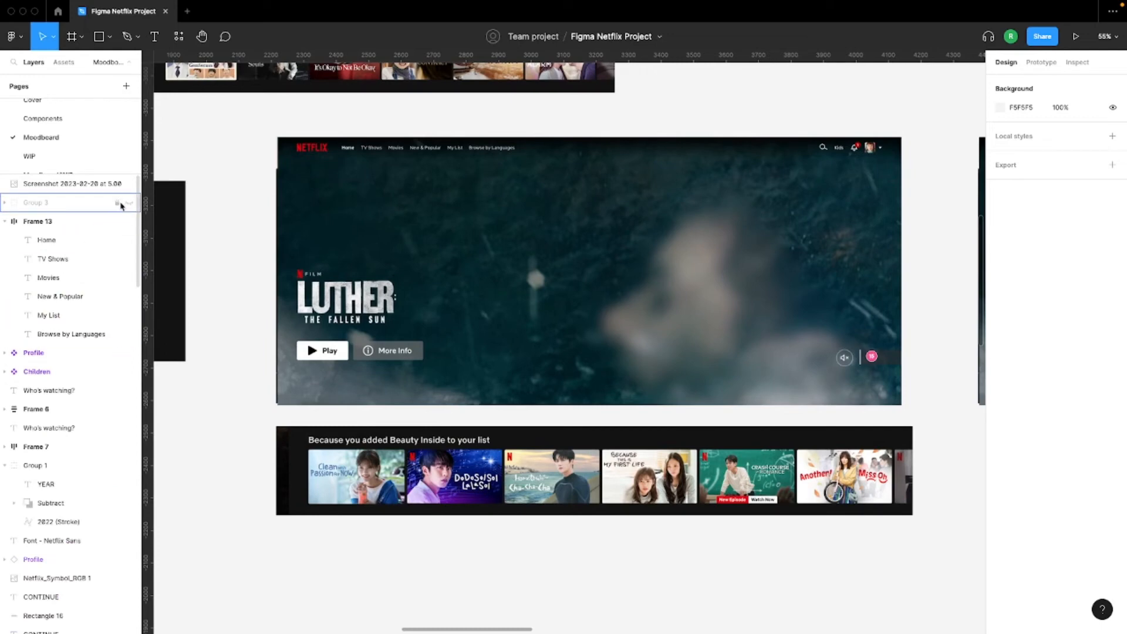
left_click_drag(812, 290, 441, 465)
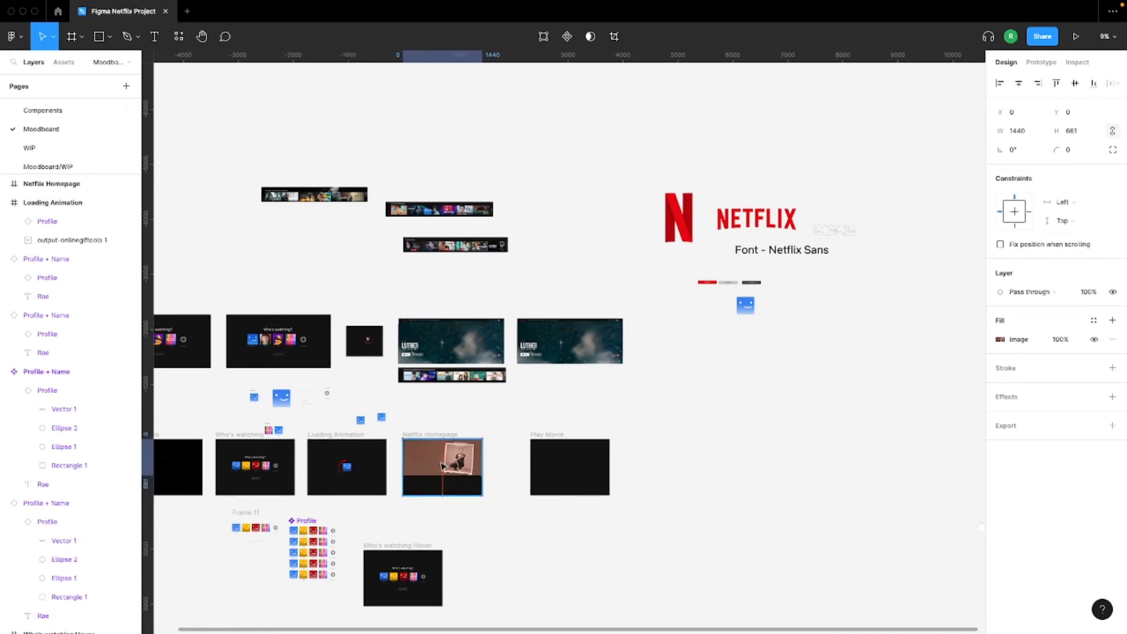
scroll(441, 465, "up", 5)
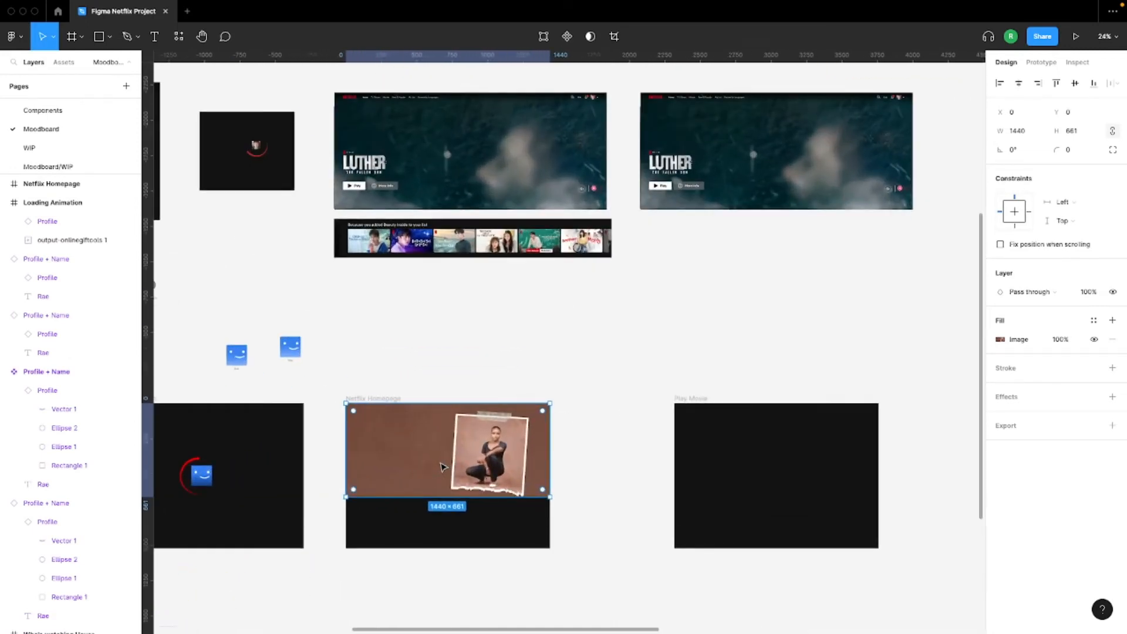
Place the 98 × 28.86 red Netflix logo at X 41, Y 45 in the Netflix Homepage frame
left_click_drag(440, 463, 441, 465)
left_click(589, 380)
scroll(589, 381, "up", 2)
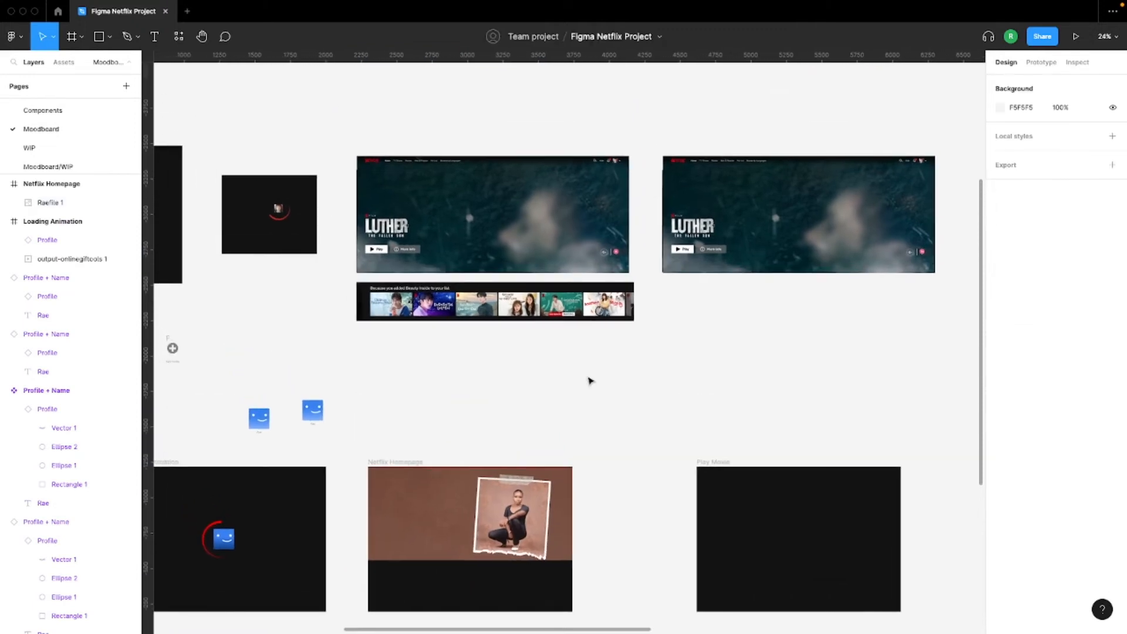
scroll(590, 380, "down", 1)
scroll(590, 381, "up", 3, "ctrl")
scroll(590, 380, "up", 5)
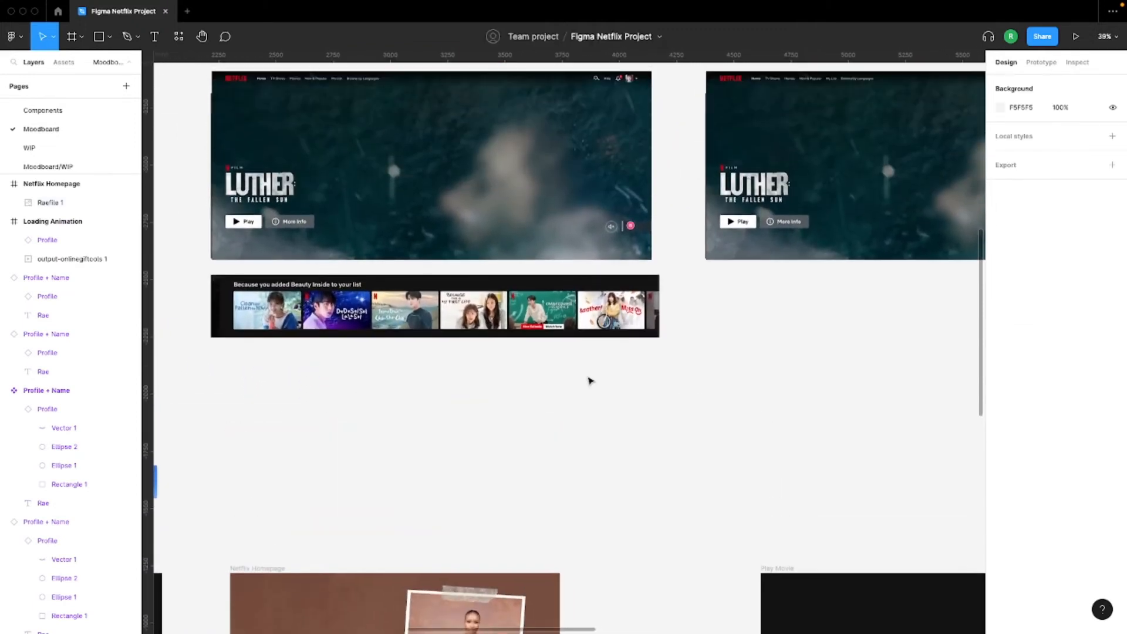
scroll(590, 381, "up", 1)
scroll(476, 292, "up", 3)
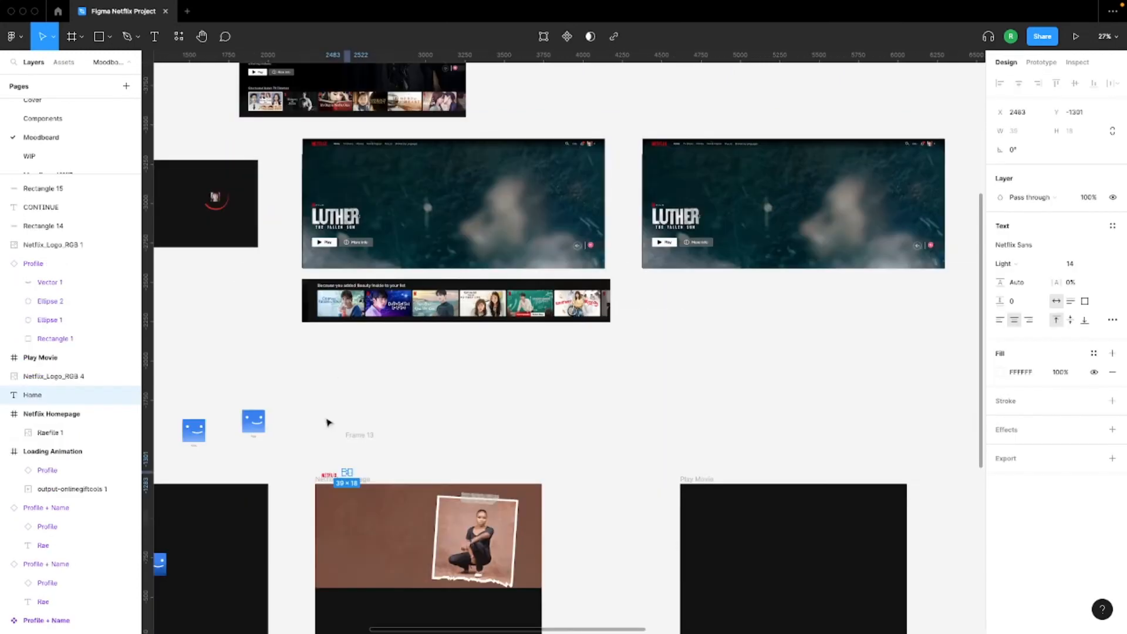
scroll(325, 446, "up", 3, "ctrl")
left_click_drag(331, 489, 332, 518)
Move the white Home text into the Netflix Homepage frame at X 179, Y 50, beside the Netflix logo
scroll(377, 390, "up", 3)
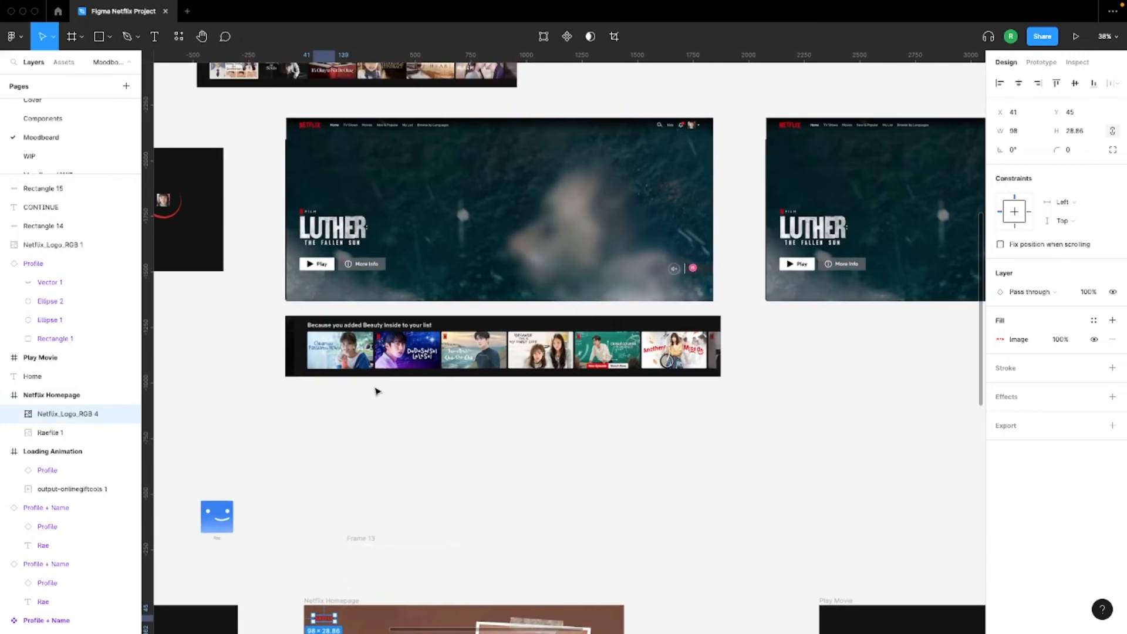
scroll(377, 392, "down", 1)
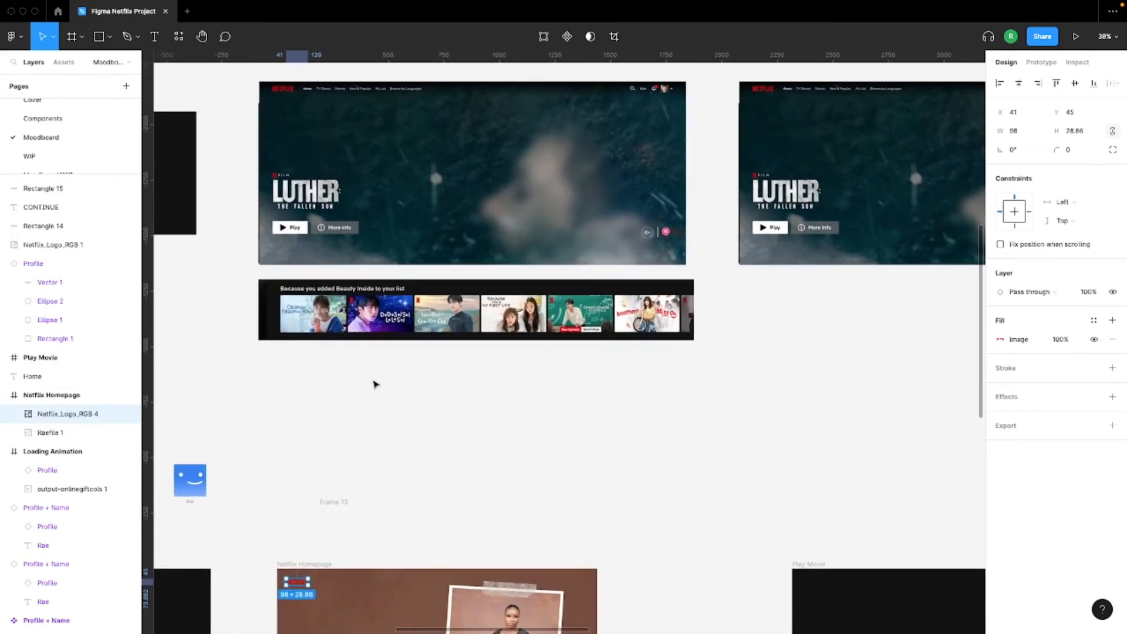
scroll(375, 383, "down", 5)
scroll(376, 382, "up", 3)
left_click(313, 483)
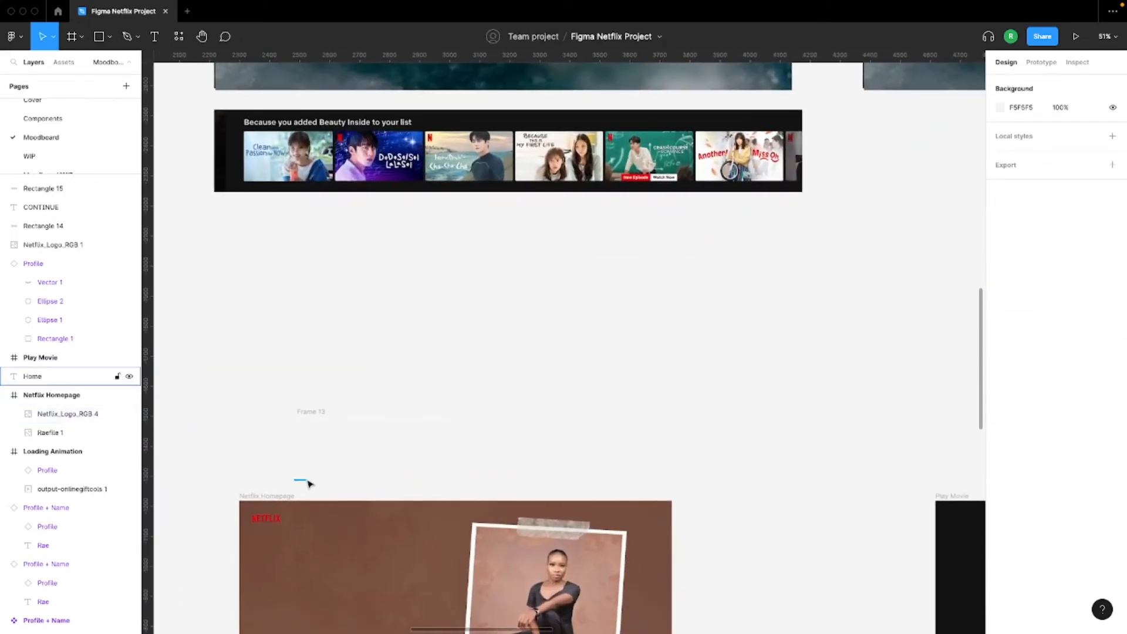
left_click(305, 480)
left_click_drag(304, 480, 300, 514)
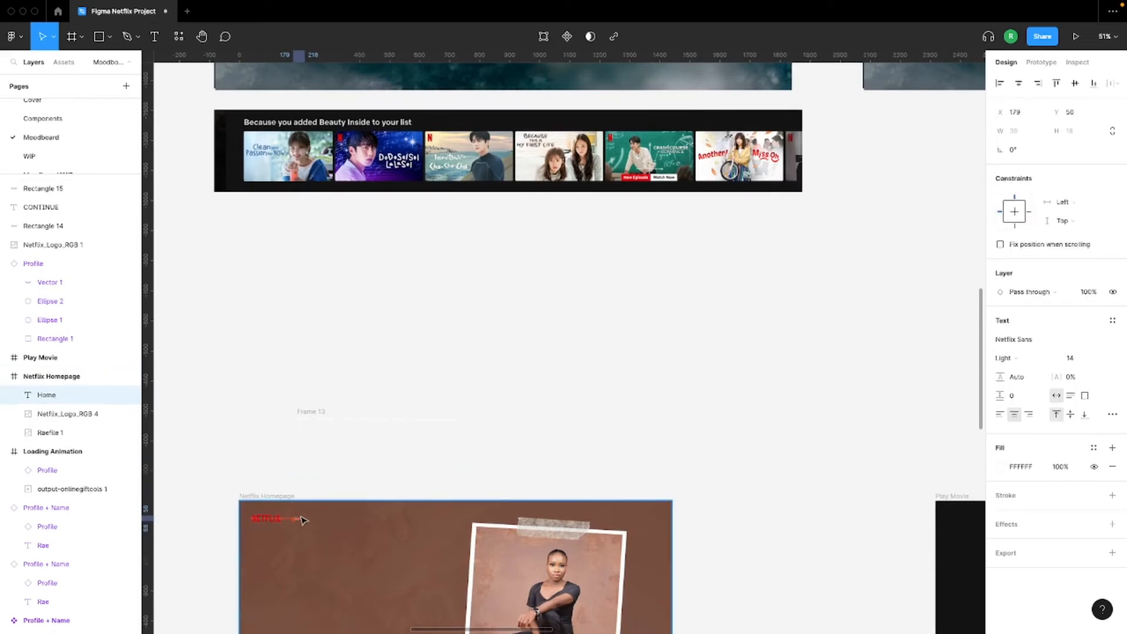
scroll(300, 515, "up", 5)
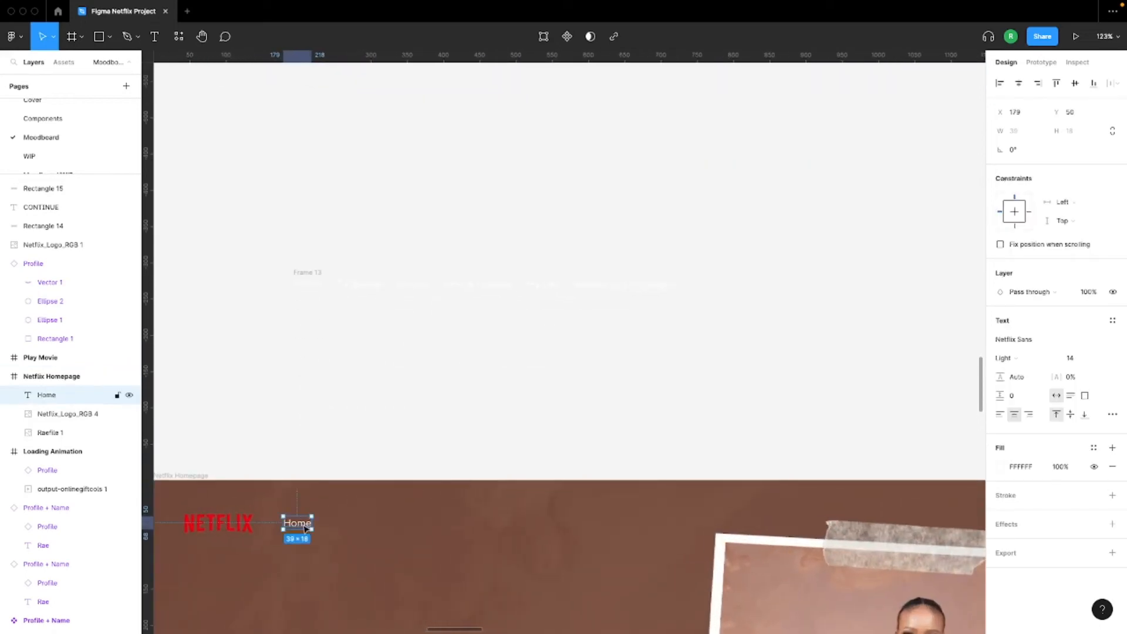
Build an evenly spaced auto-layout row of Home, TV Shows, Movies, New & Popular, My List and Browse by Languages beside the logo
left_click_drag(306, 528, 328, 529)
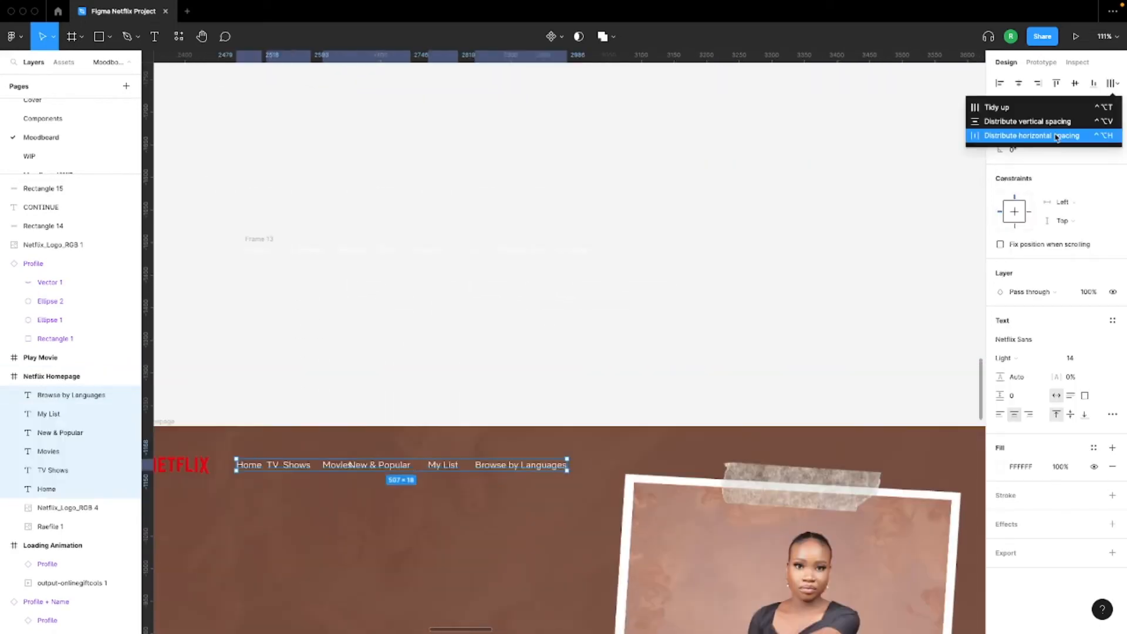
key("shift+a")
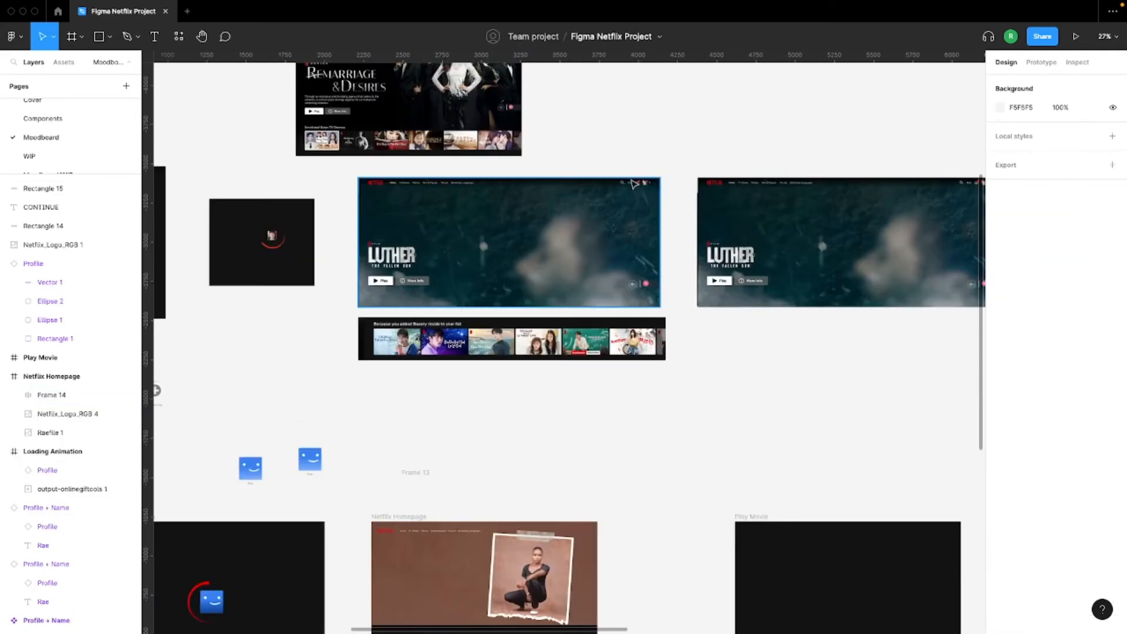
Search the Iconify plugin for "search" and insert the material-symbols search-rounded icon on the canvas above the Netflix Homepage frame
scroll(634, 184, "up", 10)
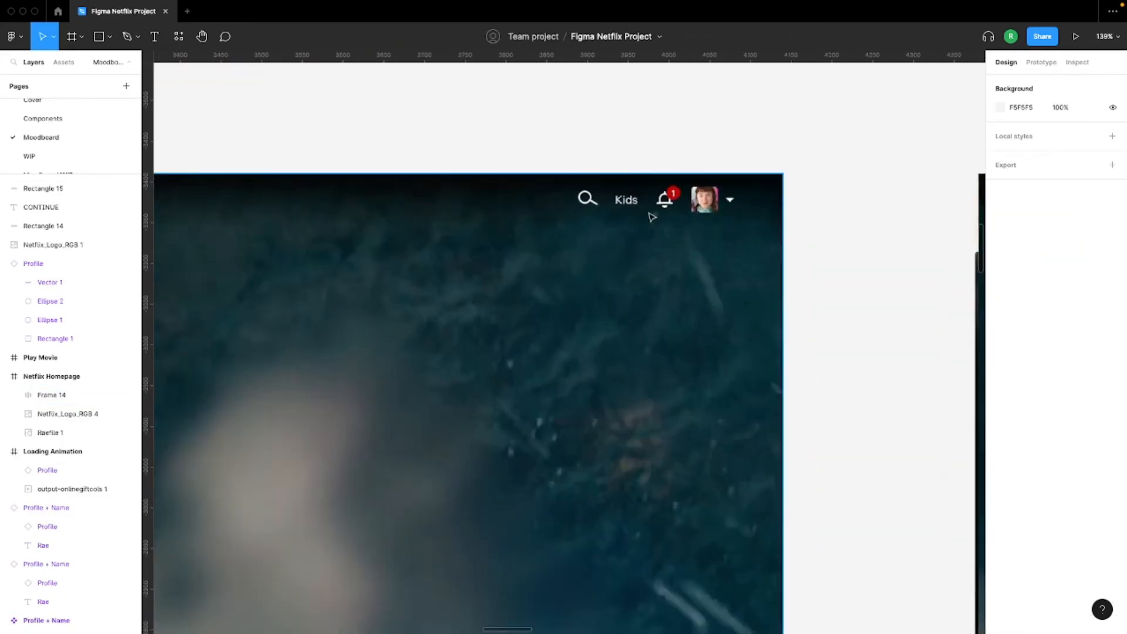
scroll(656, 213, "down", 10)
scroll(630, 252, "down", 5)
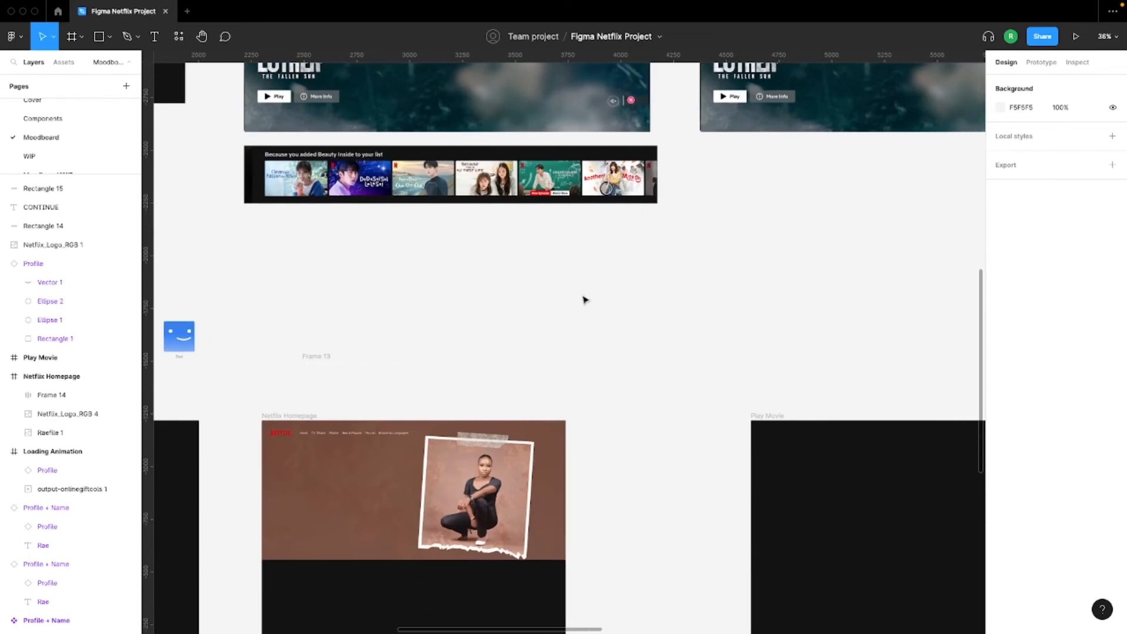
right_click(492, 394)
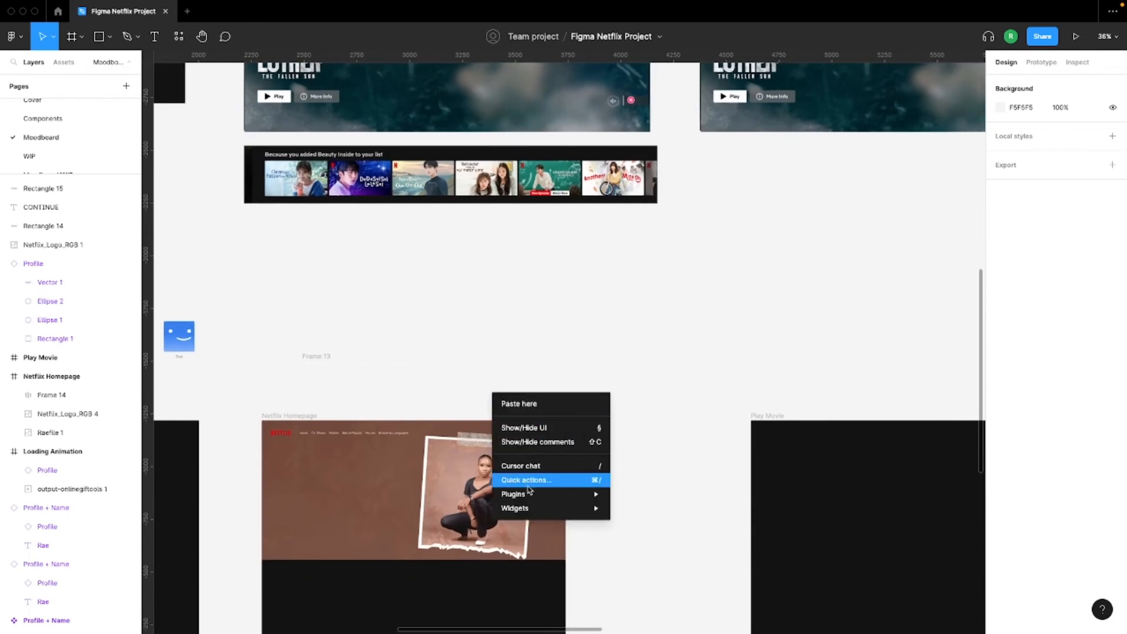
mouse_move(533, 499)
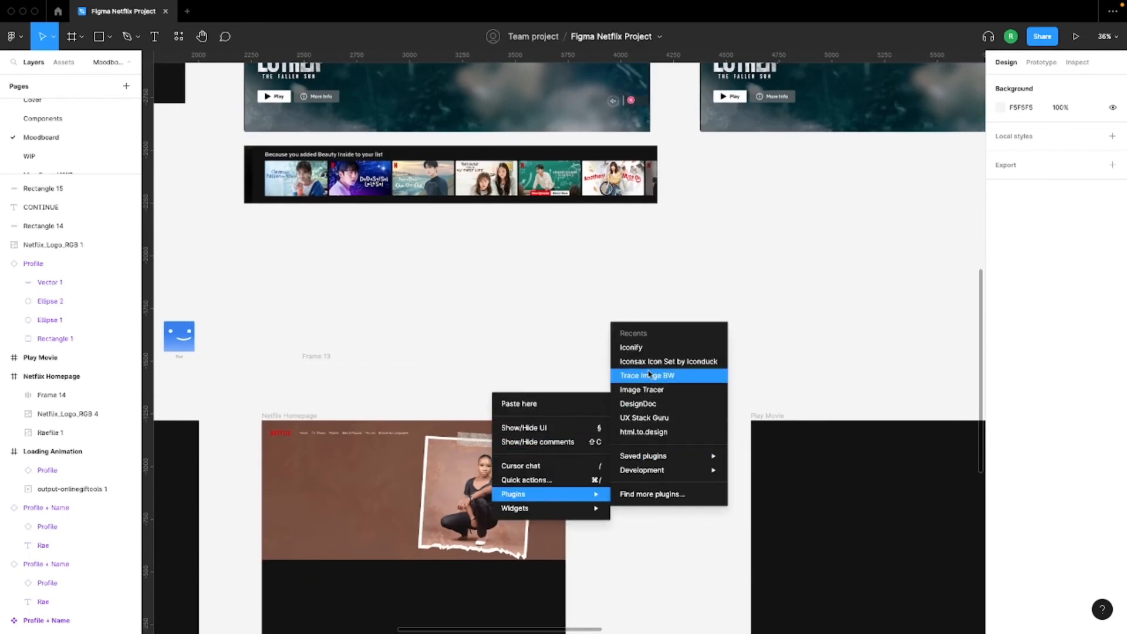
left_click(646, 351)
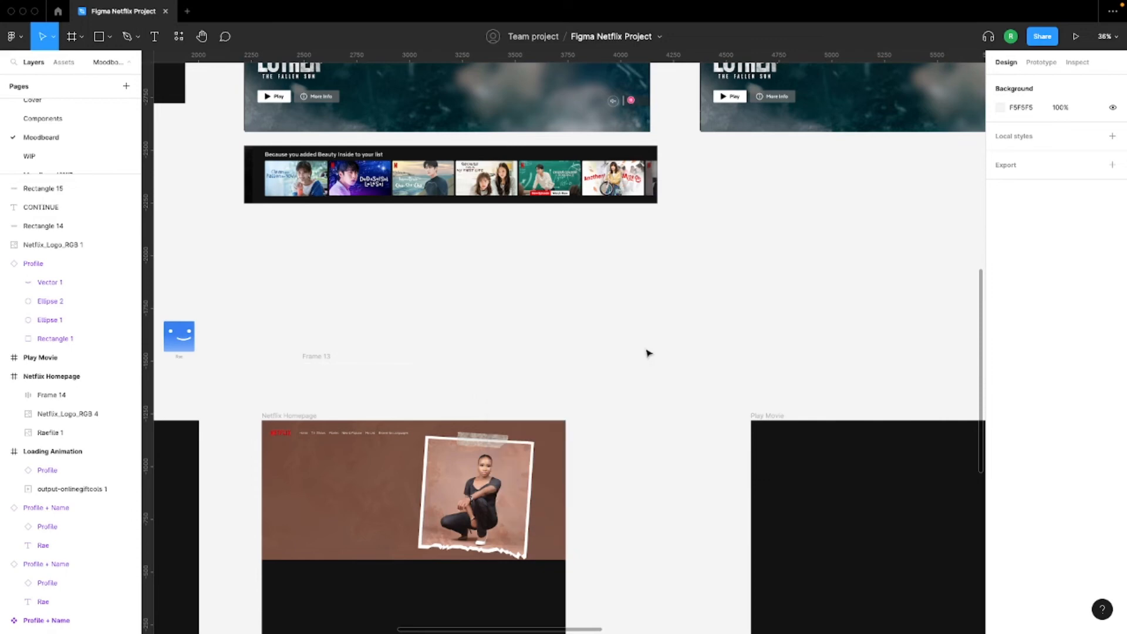
type("search")
key("Return")
left_click_drag(549, 321, 371, 345)
Search Iconify for "notification", place a bell icon from the results on the canvas and close the plugin
double_click(474, 149)
type("notification")
key("Return")
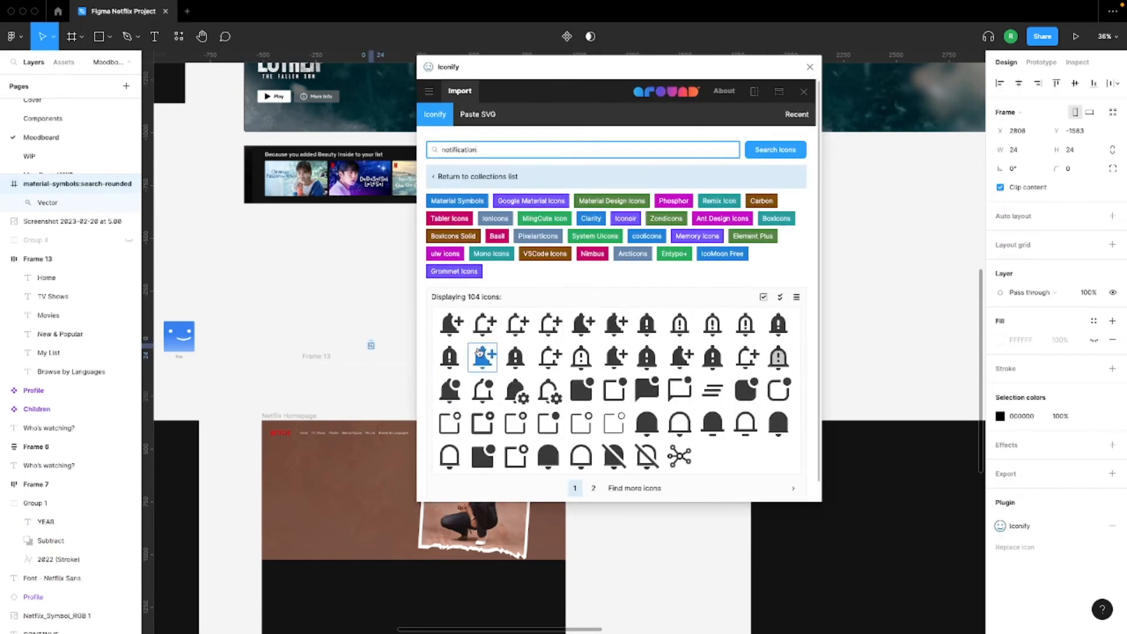
scroll(309, 247, "up", 10)
scroll(451, 405, "down", 1)
left_click(594, 470)
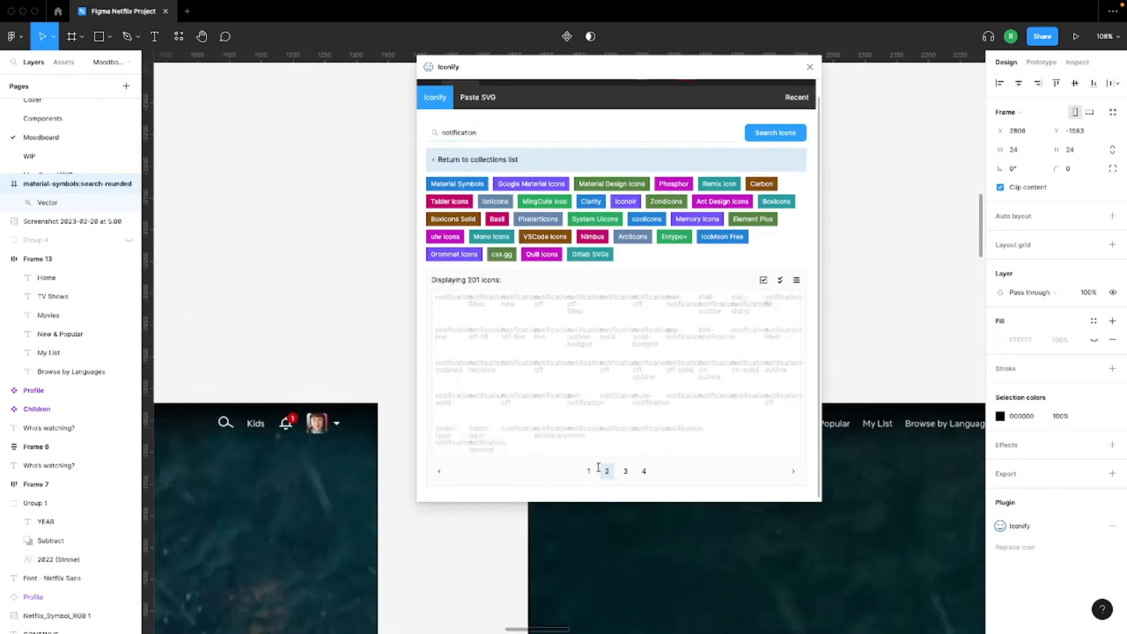
left_click_drag(449, 305, 344, 335)
left_click(810, 66)
Group the search icon, Kids text, bell, profile tile and arrow, and place the group at X 1177, Y 27 in the Netflix Homepage frame
scroll(500, 397, "down", 10)
left_click_drag(437, 218, 559, 283)
scroll(498, 434, "up", 8)
left_click_drag(566, 408, 737, 502)
key("super+g")
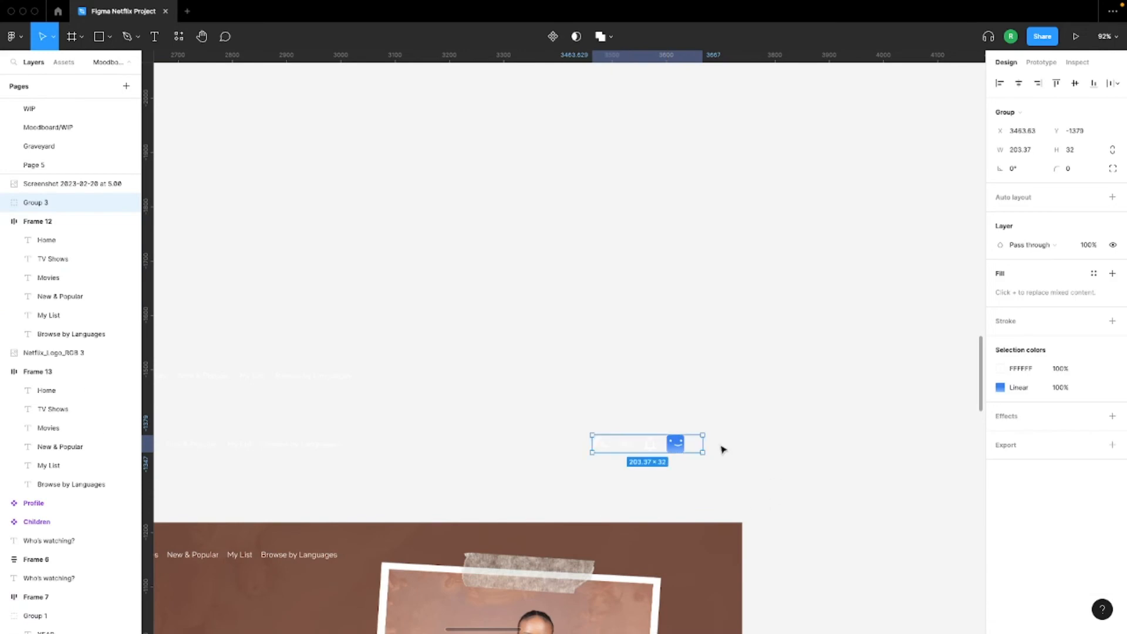
left_click_drag(675, 449, 683, 550)
scroll(683, 552, "down", 6)
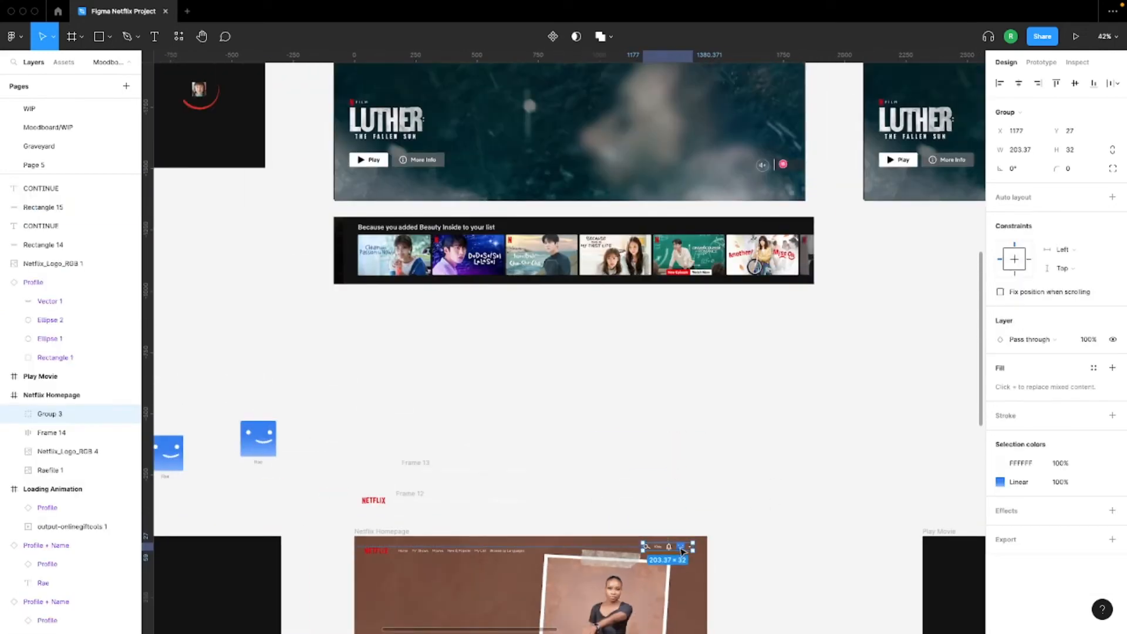
scroll(682, 552, "down", 2)
scroll(682, 552, "up", 4)
scroll(682, 552, "up", 3)
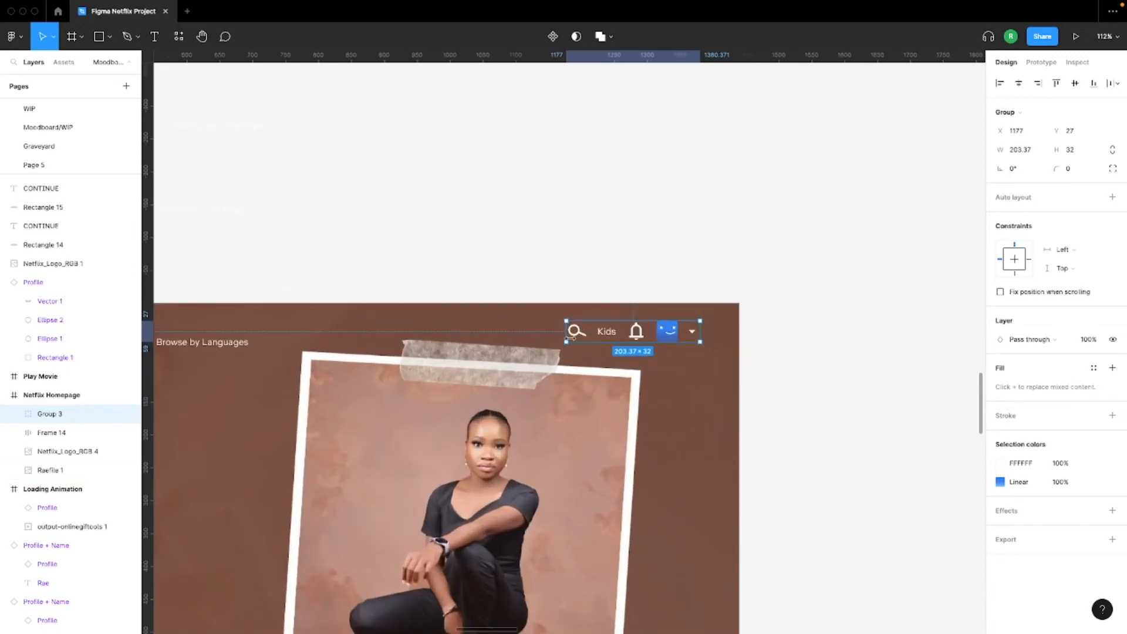
Fill the 1440 × 661 rectangle over the homepage banner with a vertical near-black linear gradient fading to 111111 at 0% near the top edge
scroll(608, 336, "down", 5)
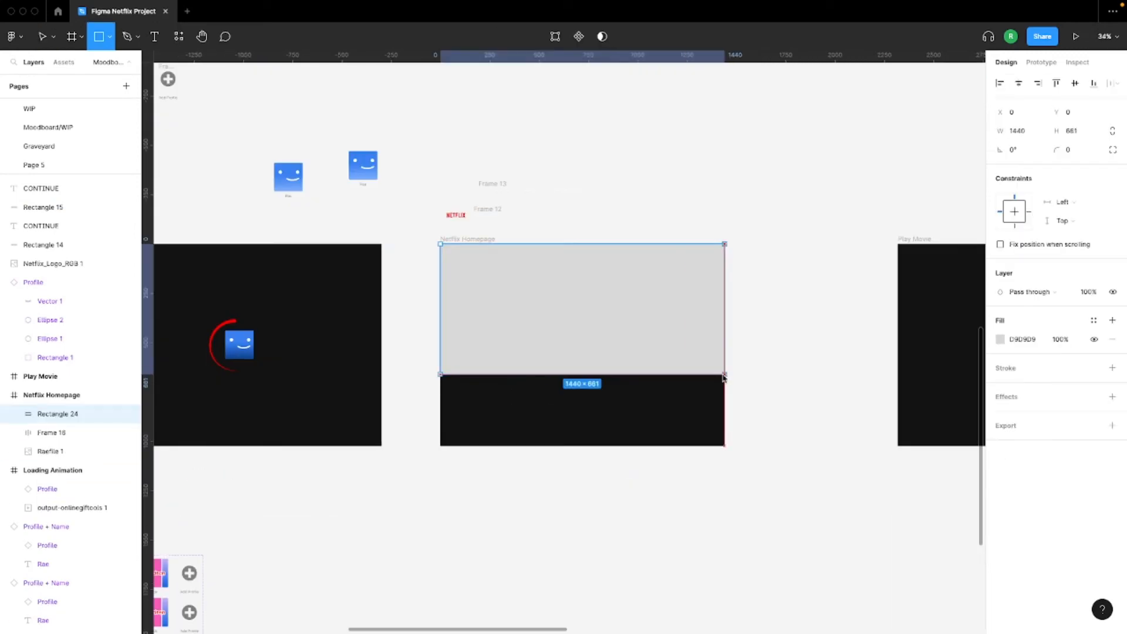
left_click(1000, 339)
left_click(868, 328)
left_click(862, 342)
left_click(860, 314)
left_click(973, 313)
left_click_drag(846, 361, 846, 481)
left_click(860, 313)
left_click_drag(593, 374, 593, 257)
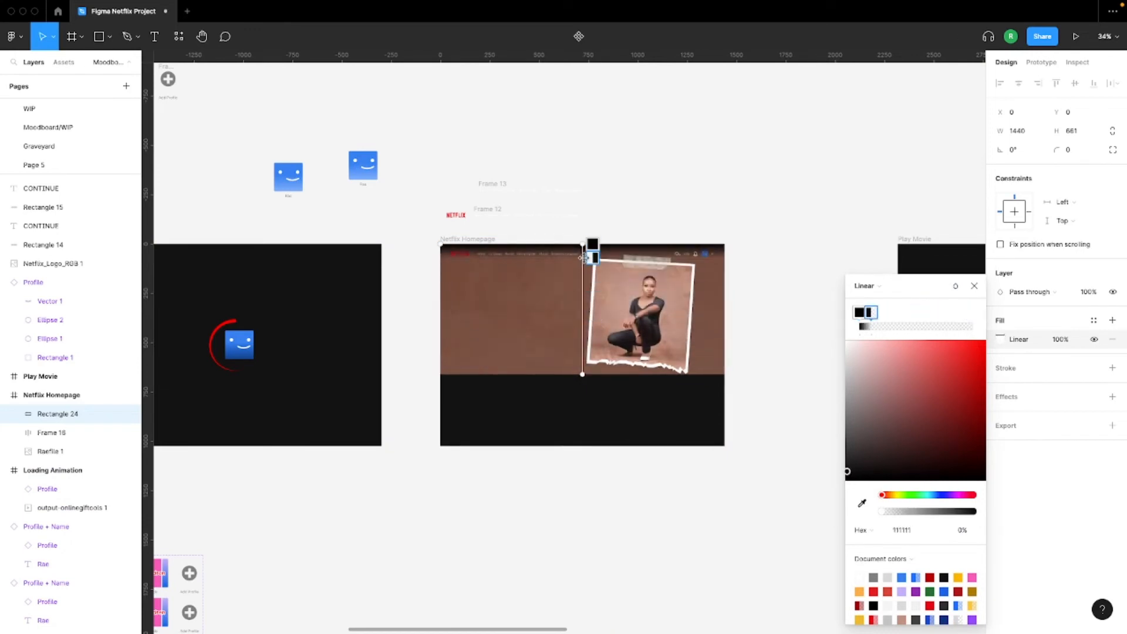
Soften the banner's gradient overlay by lowering its dark stop's opacity and adjusting where the transparent stop ends
scroll(663, 342, "up", 3)
scroll(763, 449, "up", 5)
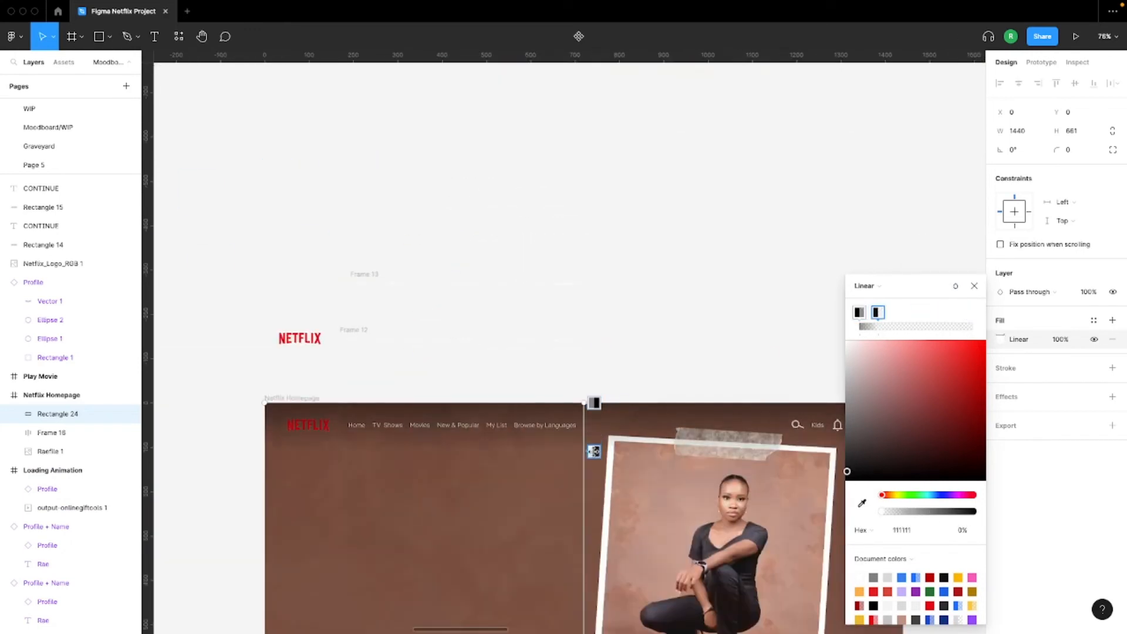
mouse_move(927, 515)
left_mouse_down()
mouse_move(950, 515)
mouse_move(928, 516)
left_mouse_up()
left_click(872, 312)
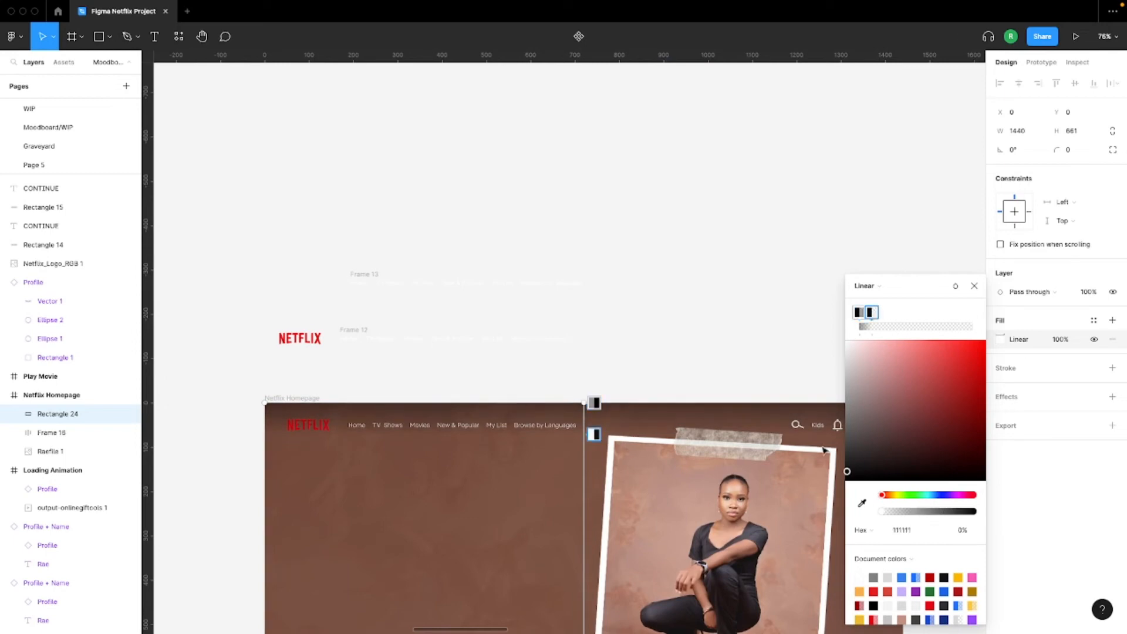
scroll(599, 443, "down", 1)
left_click(973, 287)
Move the 2022 YEAR title group from beside the logo assets into the Netflix Homepage frame at X 57, Y 307
scroll(705, 411, "down", 8)
left_click(706, 412)
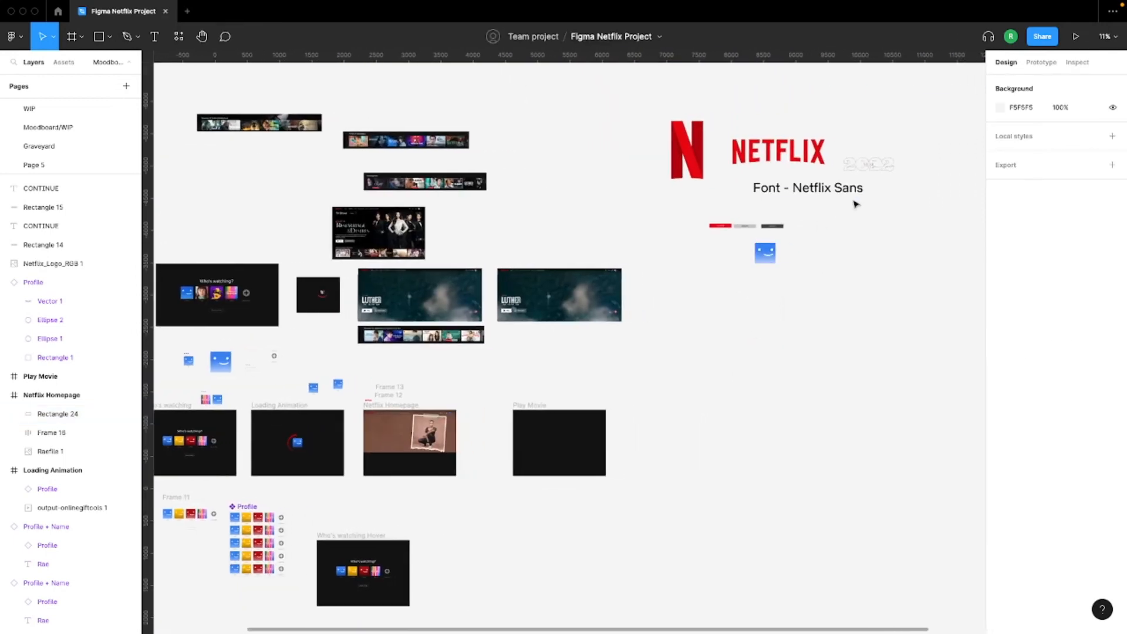
left_click(867, 172)
left_click_drag(859, 179, 389, 443)
scroll(390, 443, "up", 10)
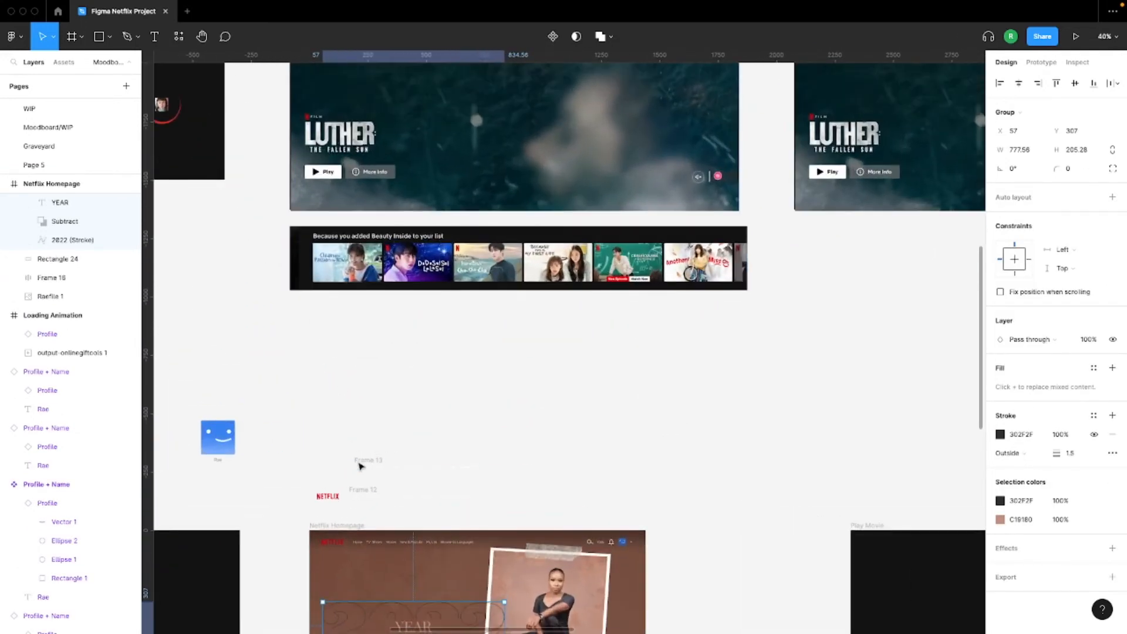
Place the N SERIES label above the 2022 title and the Play and More Info button row below it in the homepage banner
scroll(375, 457, "down", 8)
scroll(376, 458, "up", 6)
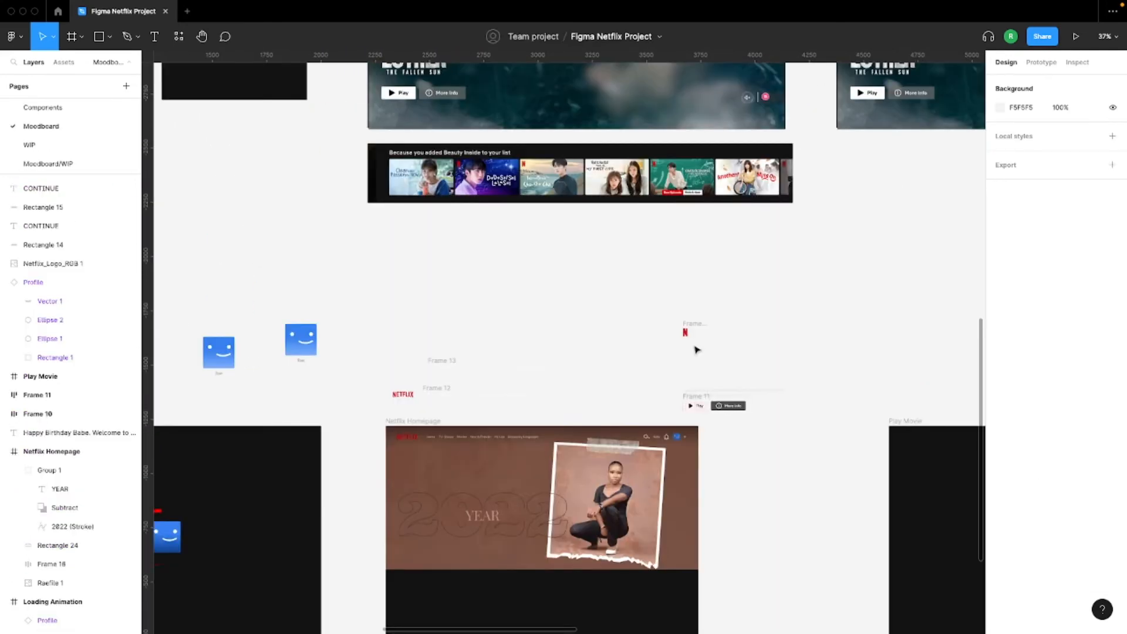
left_click(410, 476)
left_click_drag(410, 475, 410, 475)
left_click_drag(698, 419, 410, 565)
left_click(411, 482)
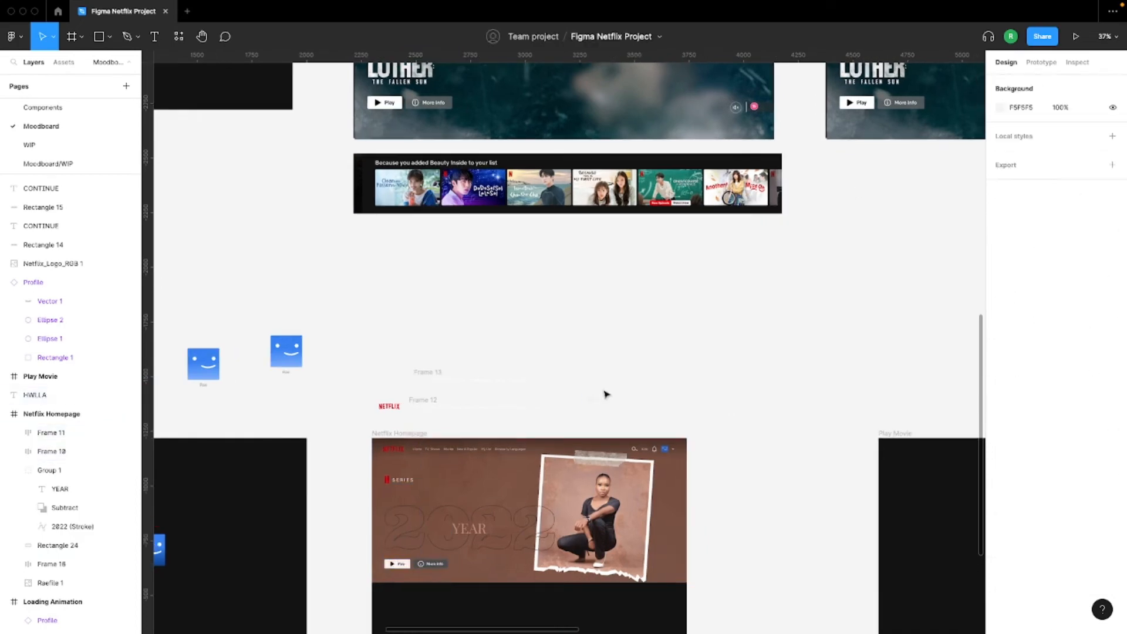
Place the HWLLA text above the Play button and scale the 2022 YEAR title group to about 530 × 140
left_click_drag(606, 392, 393, 562)
left_click(392, 542)
left_click(549, 393)
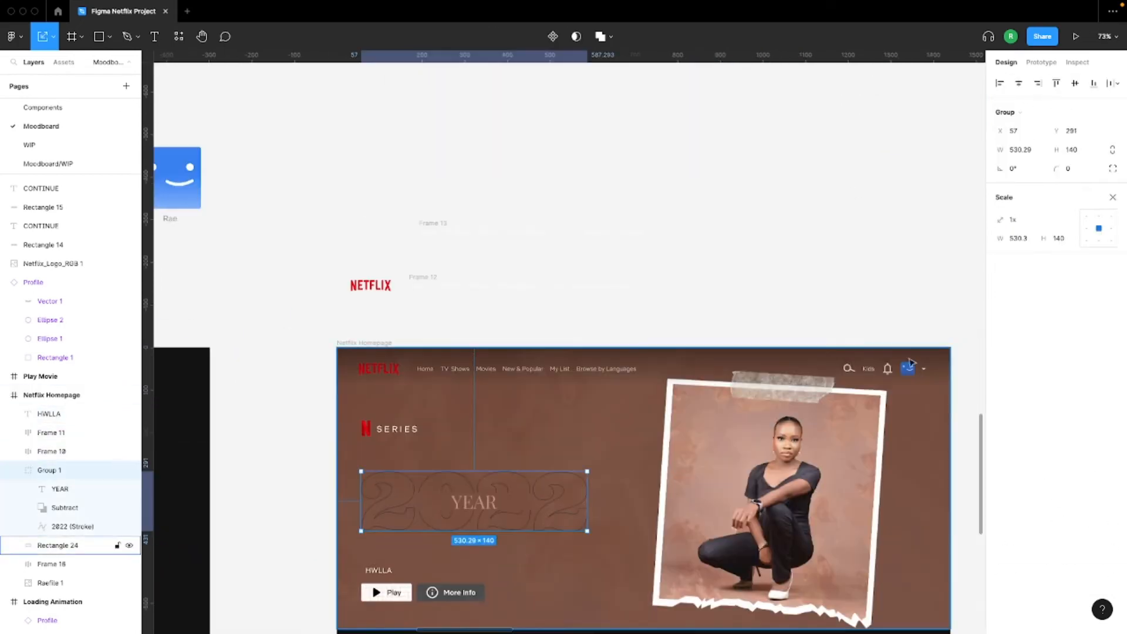
Recolour the title with a light DADADA outline on the 2022 text and white FFFFFF on the YEAR text
left_click(1000, 500)
double_click(475, 502)
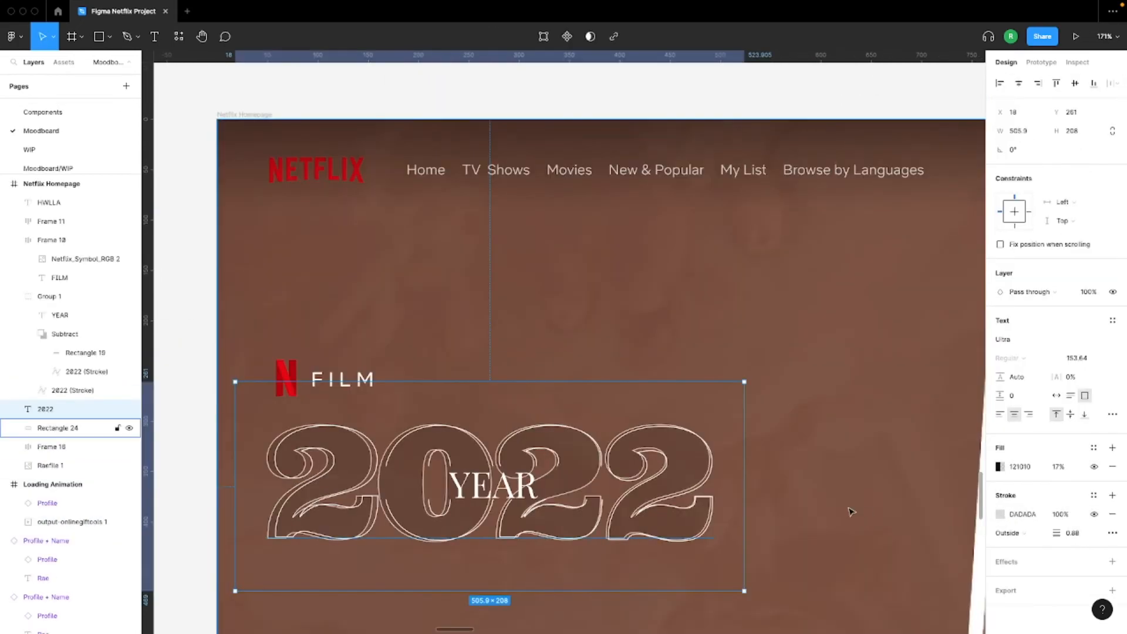
scroll(476, 464, "up", 3)
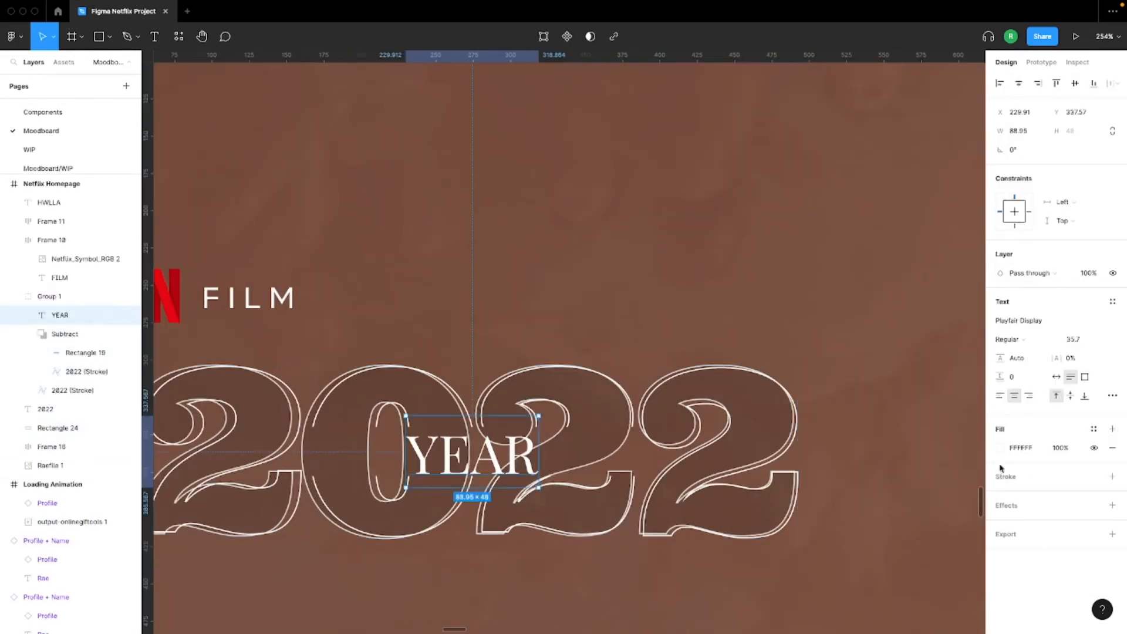
left_click(1000, 494)
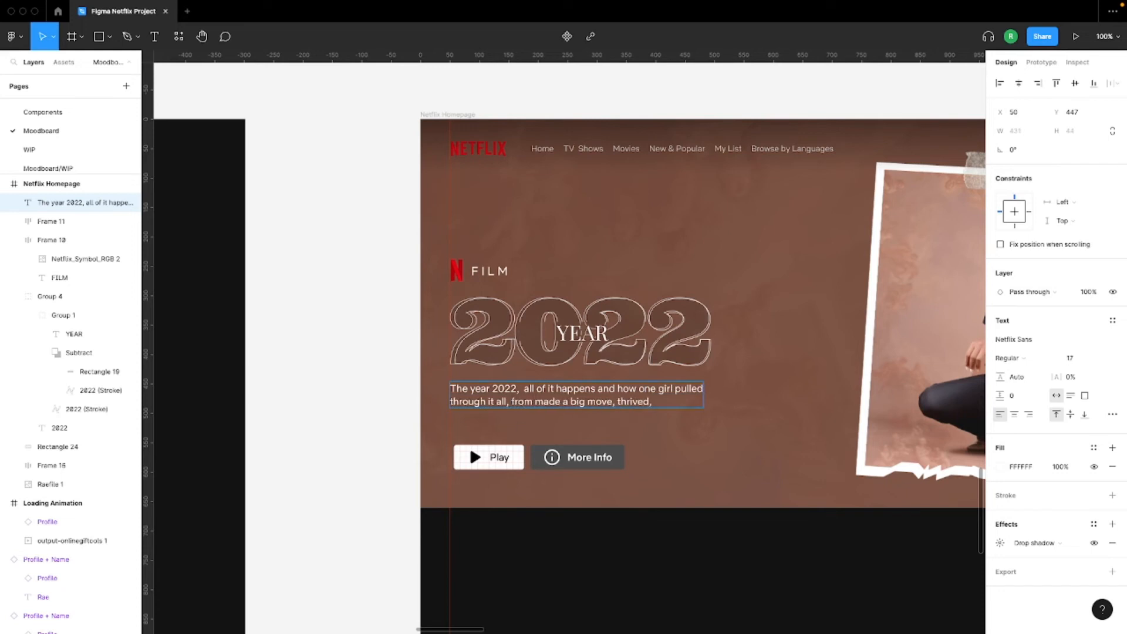
Complete the film description under the 2022 title with the different disappointments, the good and bad times and a big move
type("of the different disappointments, the good and the bad,")
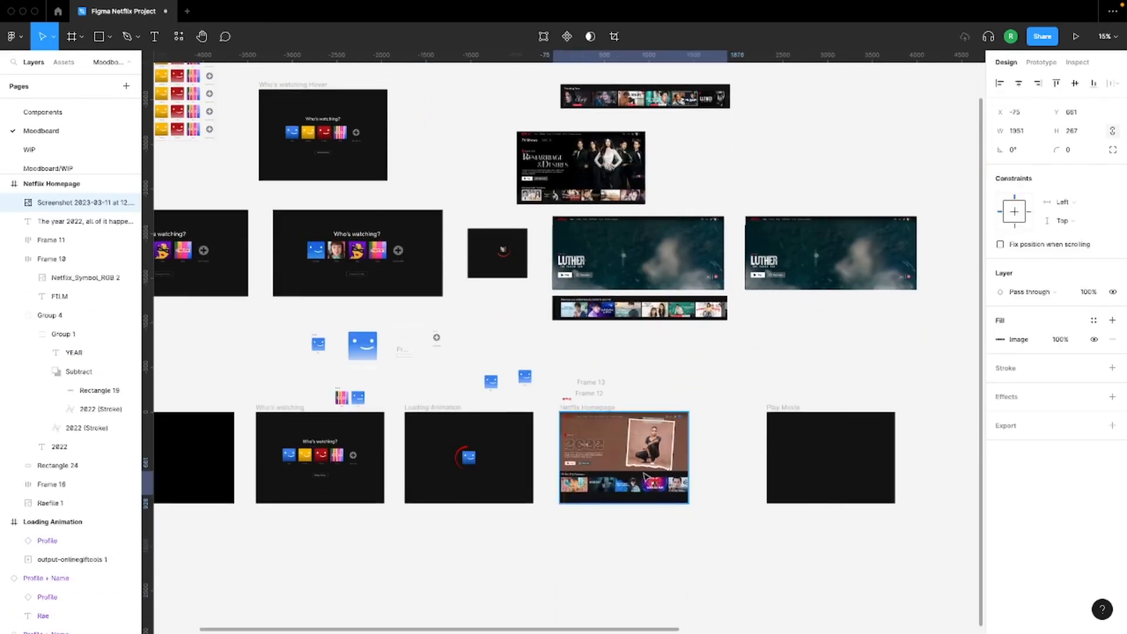
Stack the "TV Sci-Fi & Fantasy" and "Because you added Beauty Inside to your list" screenshots below the homepage banner, left-aligned at X 0 with 23 spacing
left_click_drag(645, 476, 649, 478)
scroll(666, 479, "up", 6)
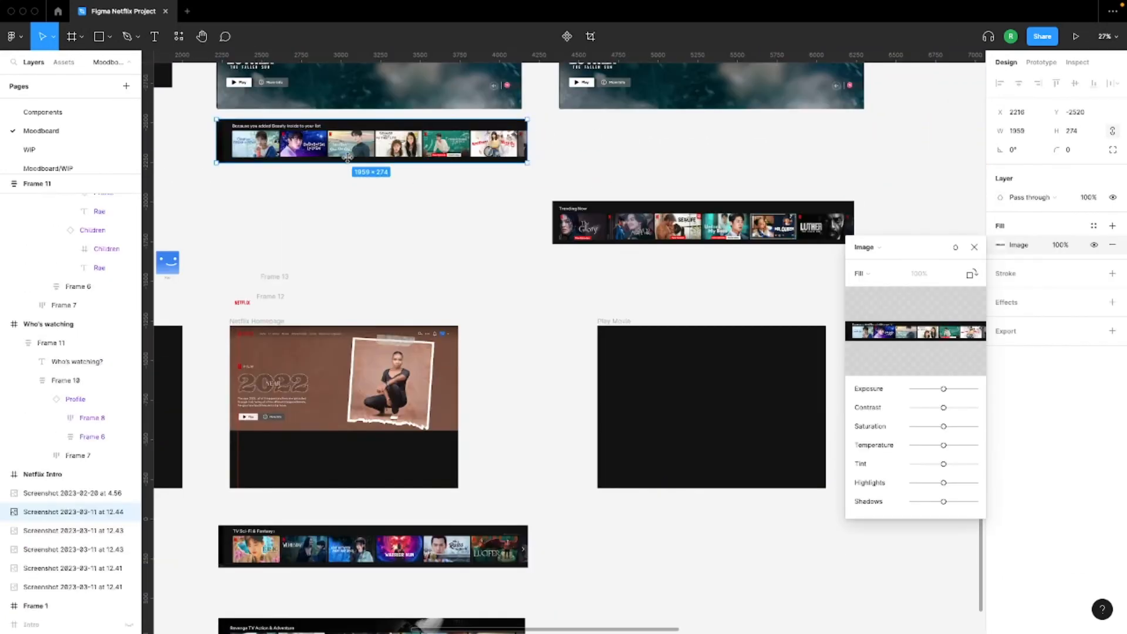
left_click_drag(351, 165, 397, 296)
scroll(320, 333, "up", 5)
left_click_drag(411, 355, 411, 388)
left_click(562, 270, "shift")
key("alt+a")
scroll(563, 268, "up", 2)
scroll(565, 268, "up", 1)
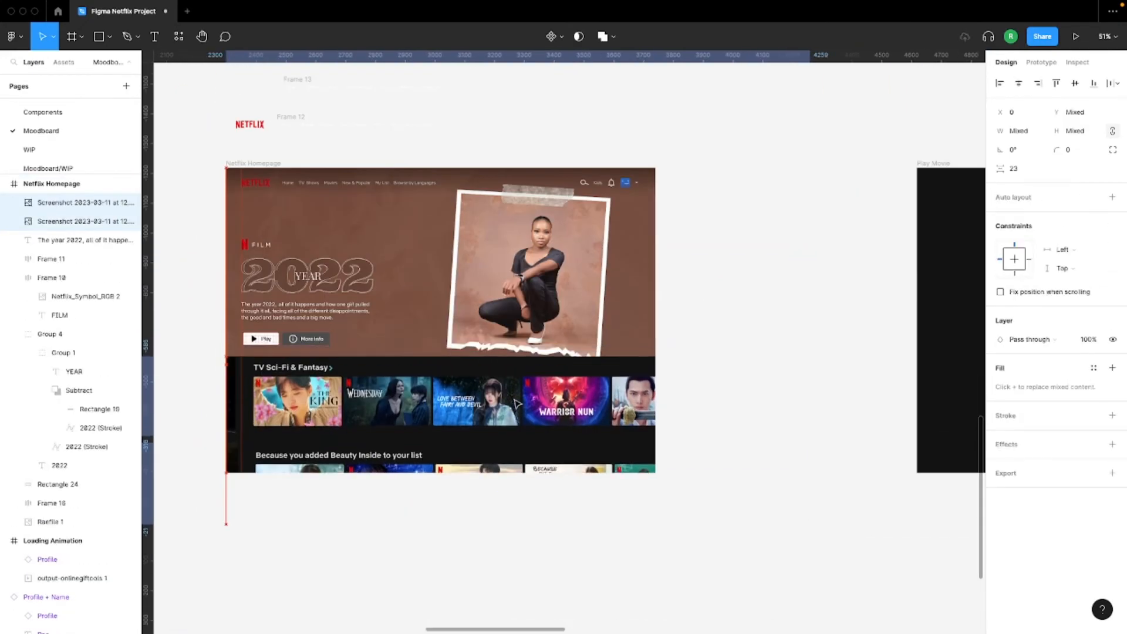
Reorder the Netflix Homepage layers so the two title-row screenshots sit at the bottom, beneath the banner picture
left_click(574, 343)
left_click(70, 203)
left_click(71, 221, "shift")
left_click_drag(69, 221, 66, 477)
left_click(382, 351)
left_click_drag(51, 522, 59, 476)
Tighten the spacing between the two homepage title rows, moving the "Because you added Beauty Inside to your list" screenshot up to Y 908
left_click(191, 452)
left_click_drag(279, 407, 280, 412)
left_click(299, 511)
left_click_drag(294, 462, 292, 456)
left_click(283, 566)
key("Up")
key("Up")
key("Up")
key("Up")
key("Up")
key("Up")
key("Up")
key("Up")
key("Up")
key("Up")
key("Up")
key("Up")
key("Up")
key("Up")
key("Up")
key("Up")
key("Up")
key("Up")
key("Up")
key("Up")
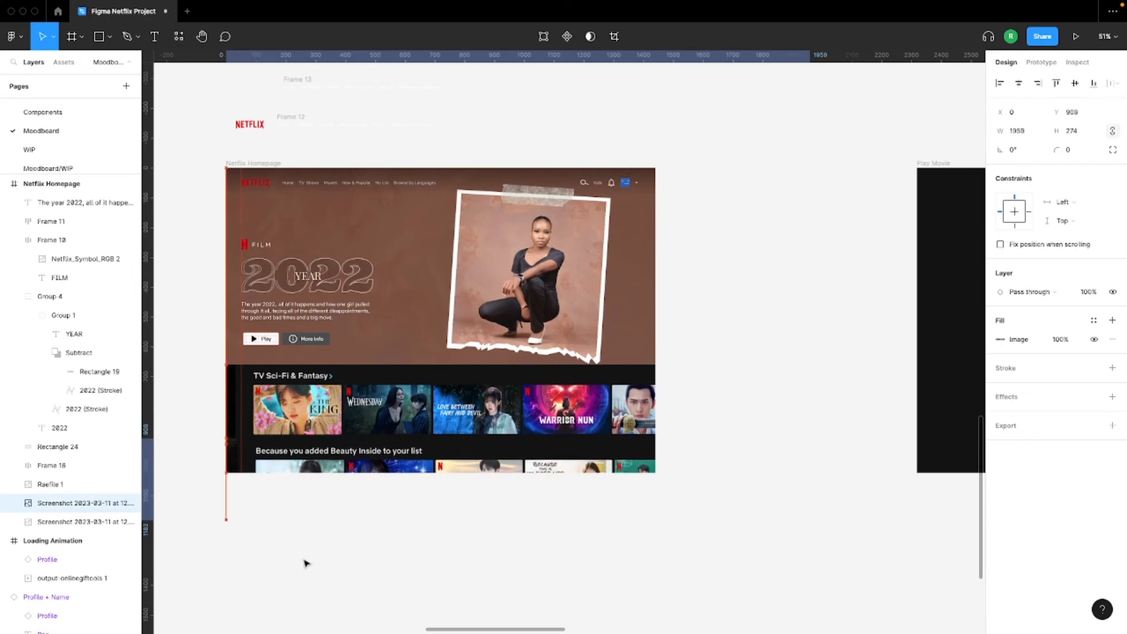
Nudge both title-row screenshots up together and bring them forward, directly above the banner picture in the layer order
scroll(305, 562, "down", 4)
left_click(82, 521)
left_click(82, 503, "shift")
key("Up")
key("Up")
key("Up")
key("Up")
key("Up")
key("Up")
key("Up")
key("Up")
key("Up")
key("Up")
key("super+]")
left_click(308, 214)
scroll(309, 214, "down", 2)
scroll(308, 214, "down", 3)
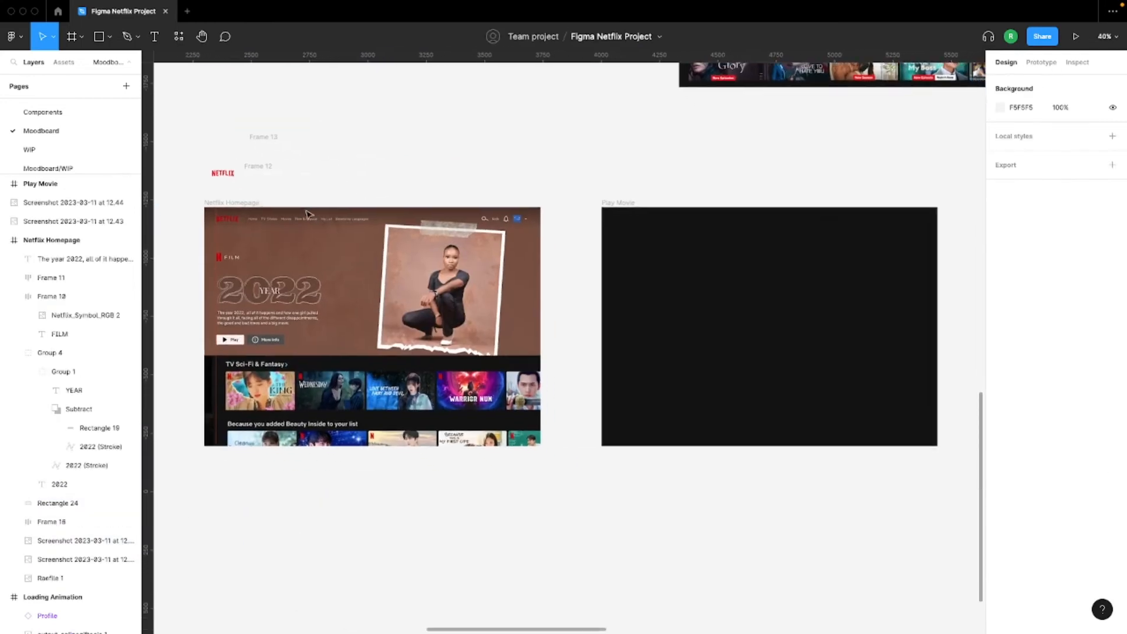
Open the fill settings of the Play Movie frame
left_click(542, 330)
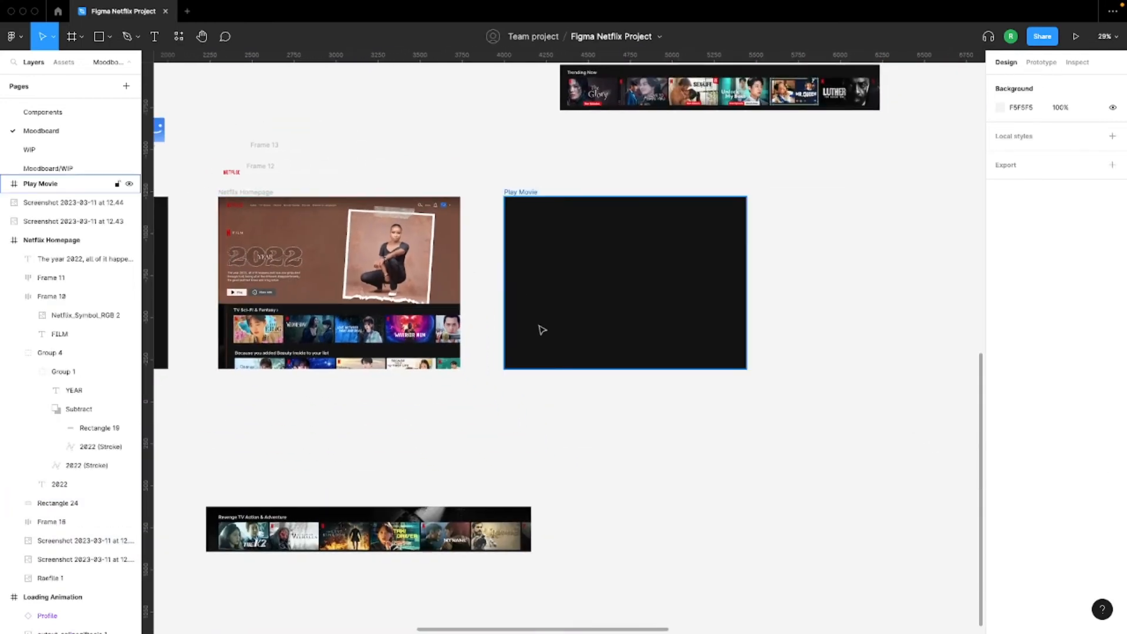
left_click(576, 293)
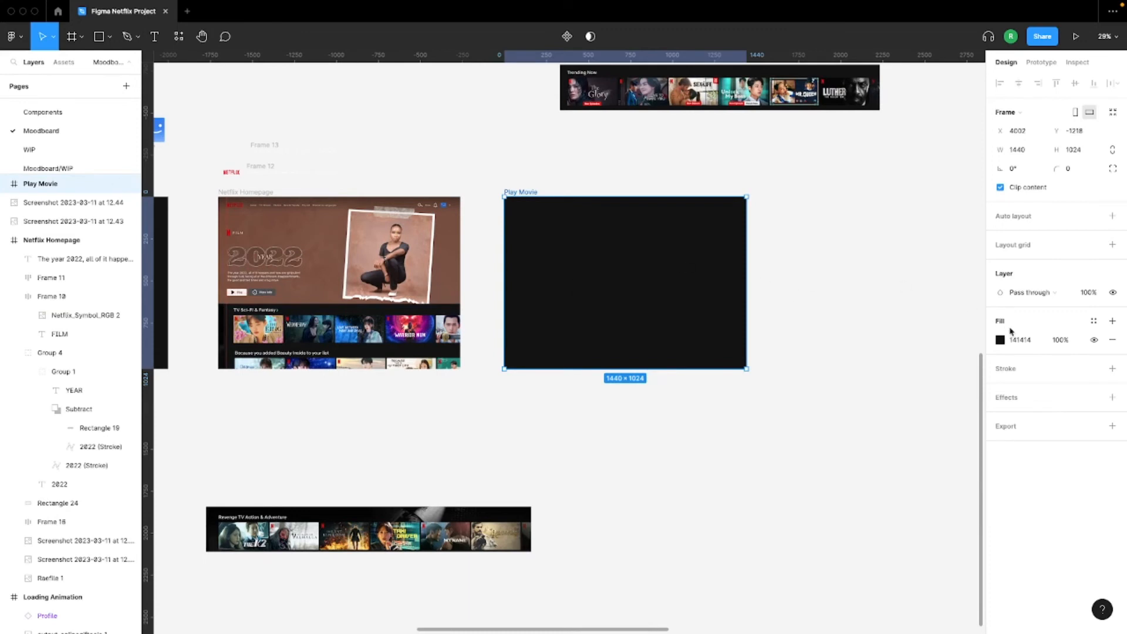
left_click(1001, 346)
left_click(1001, 339)
left_click(876, 329)
left_click(878, 343)
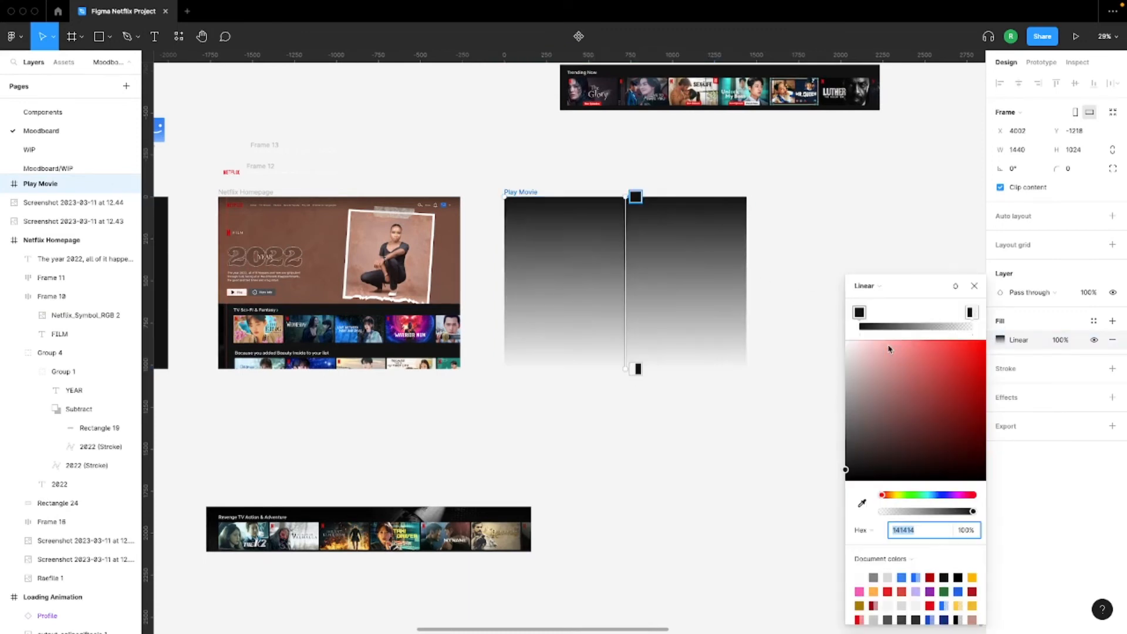
left_click(871, 291)
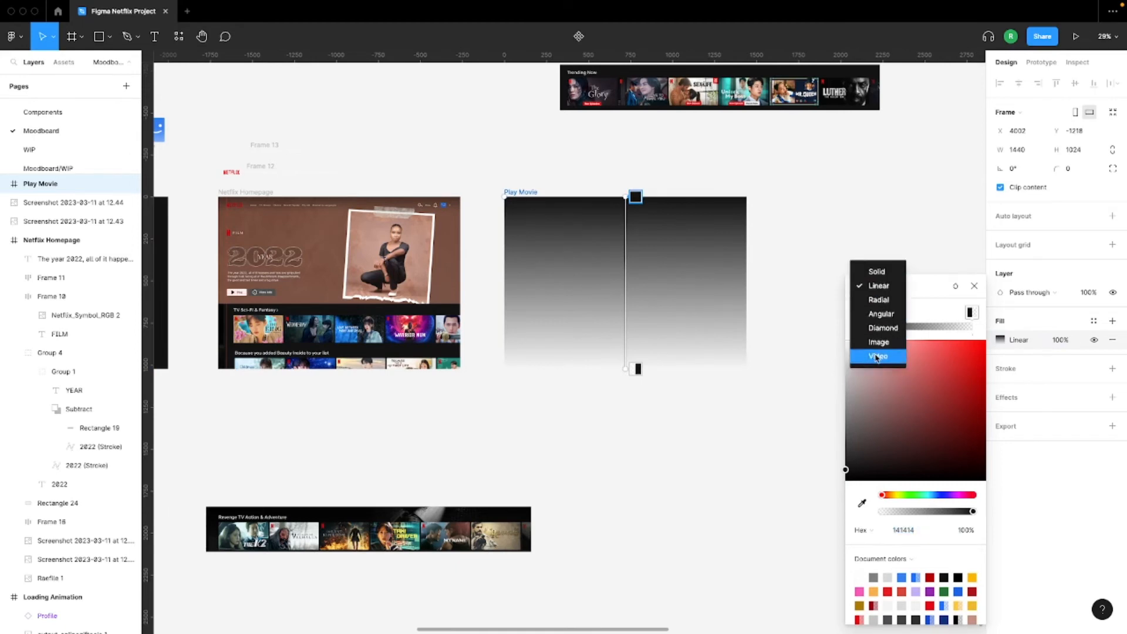
key("super+z")
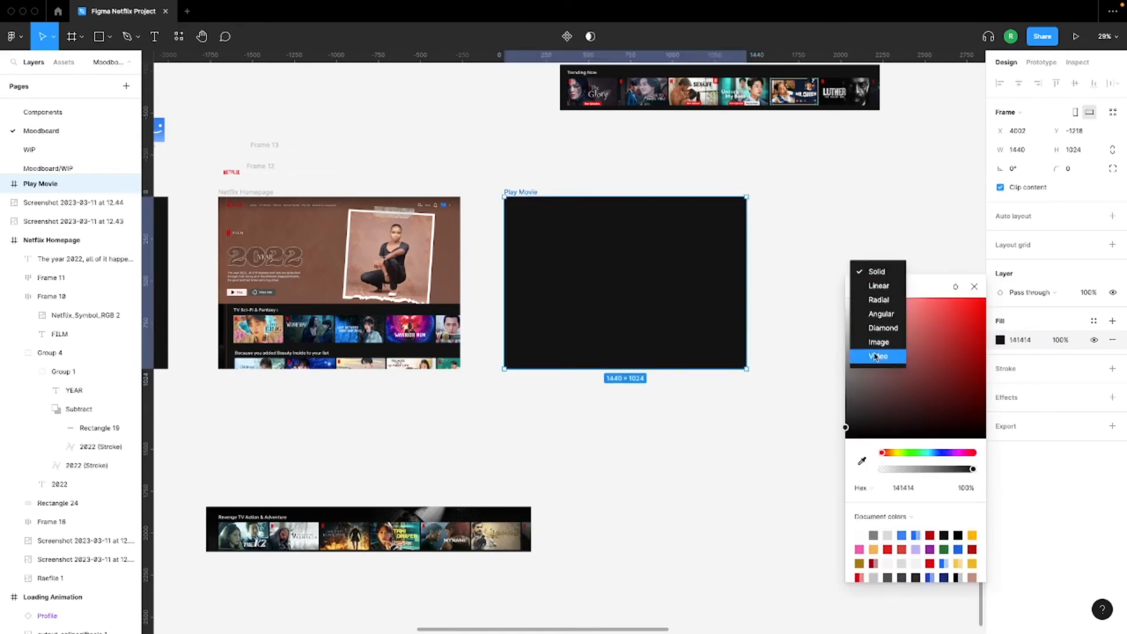
Change the Play Movie frame's fill to a video, using the file Netflix Project (1).mp4
left_click(807, 356)
left_click(874, 288)
left_click(886, 370)
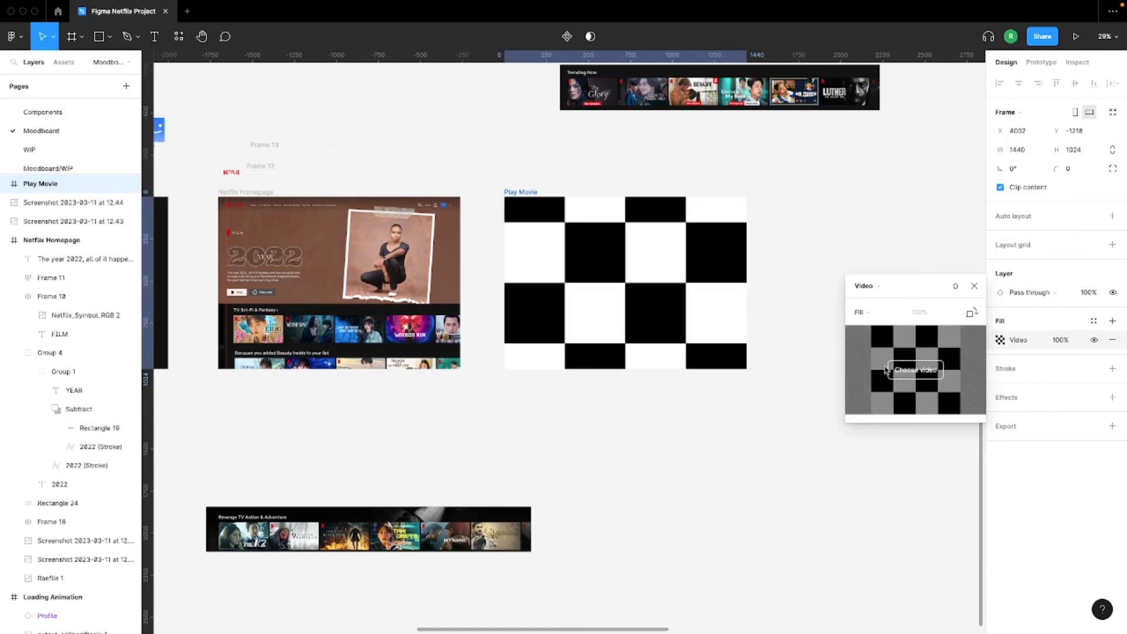
left_click(911, 374)
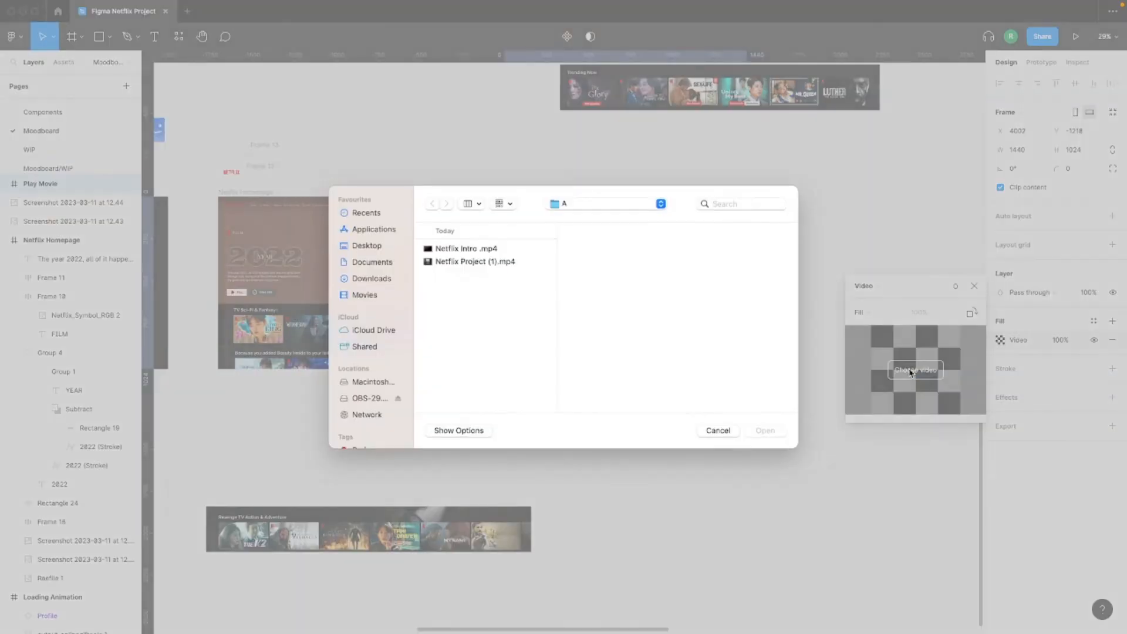
left_click(497, 262)
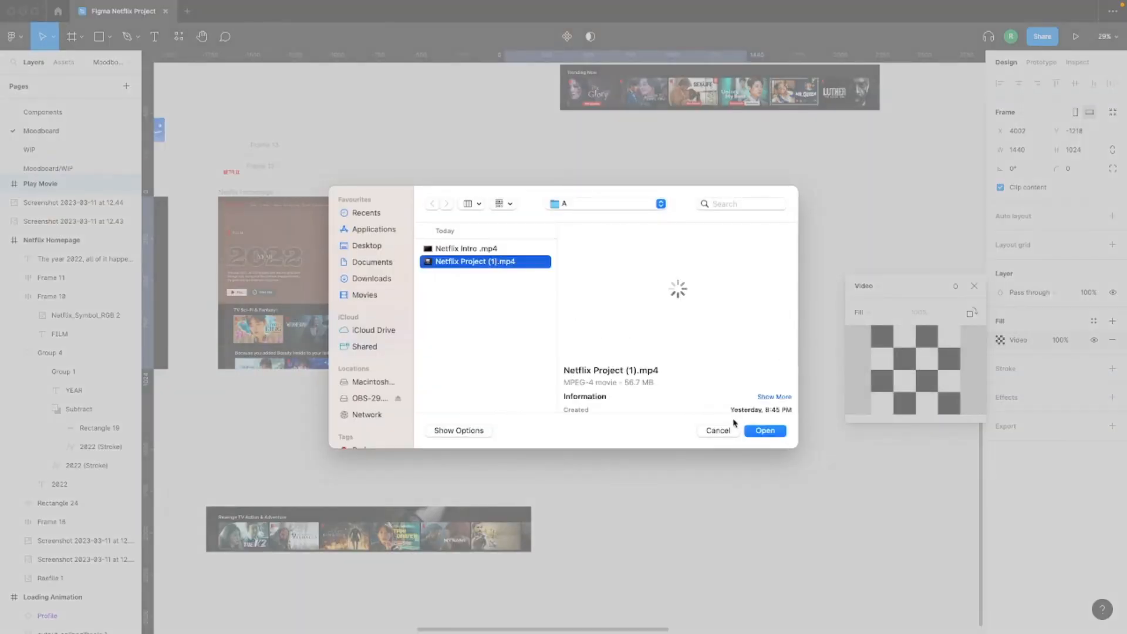
left_click(765, 432)
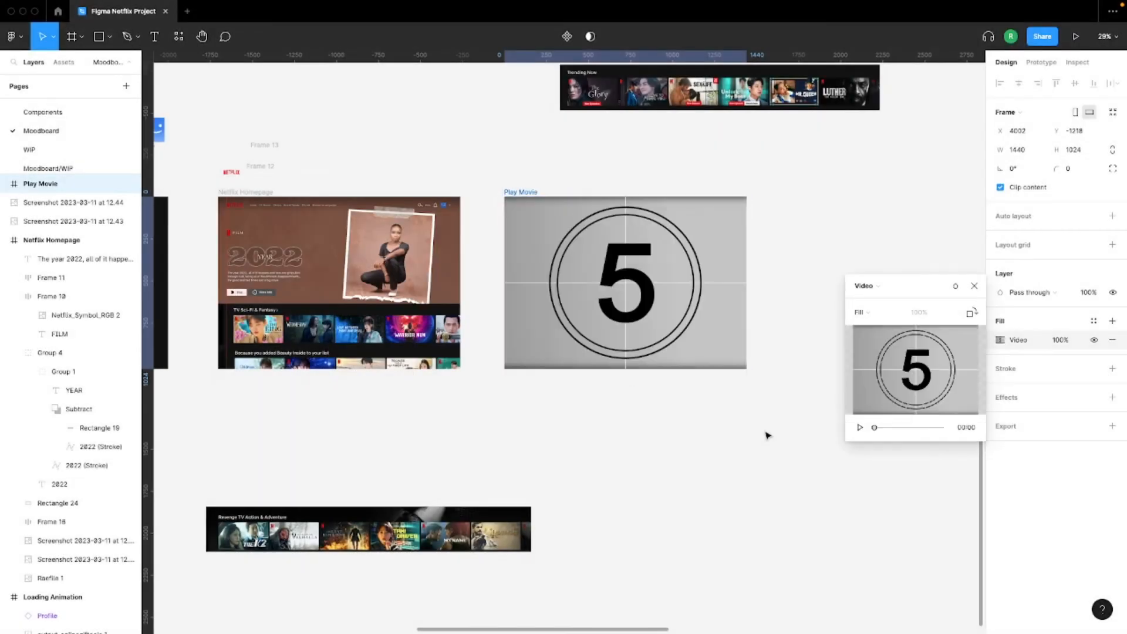
left_click(975, 286)
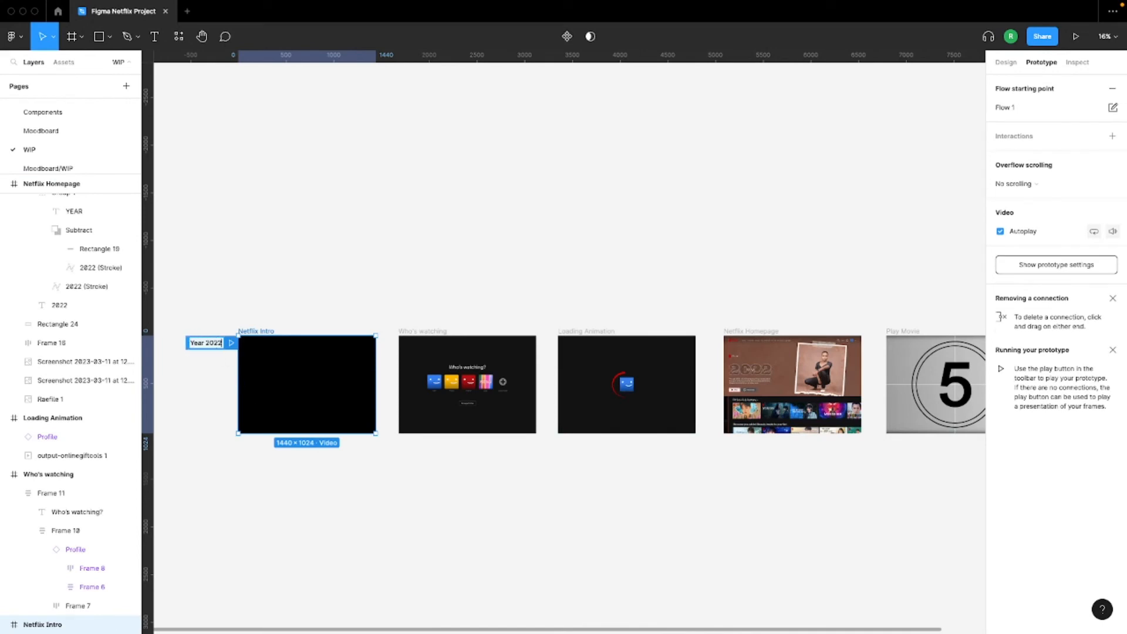
Name the Netflix Intro flow Year 2022 and connect that frame to Who's watching with a When video ends, Navigate to, Instant interaction
key("Return")
scroll(252, 381, "up", 3)
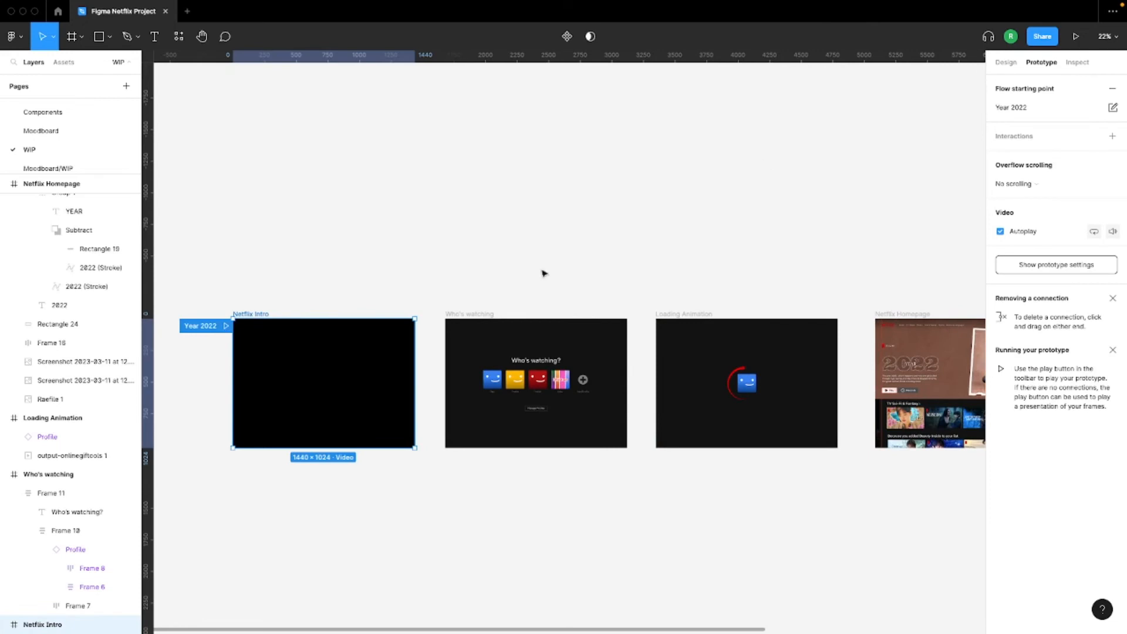
left_click_drag(415, 383, 495, 385)
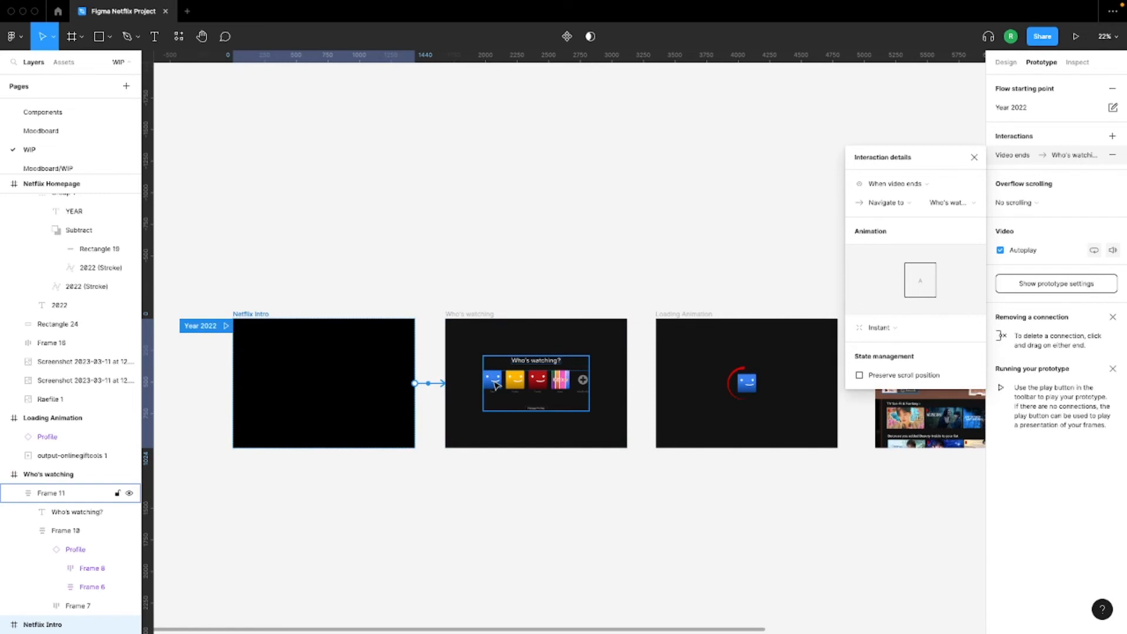
scroll(430, 387, "up", 5)
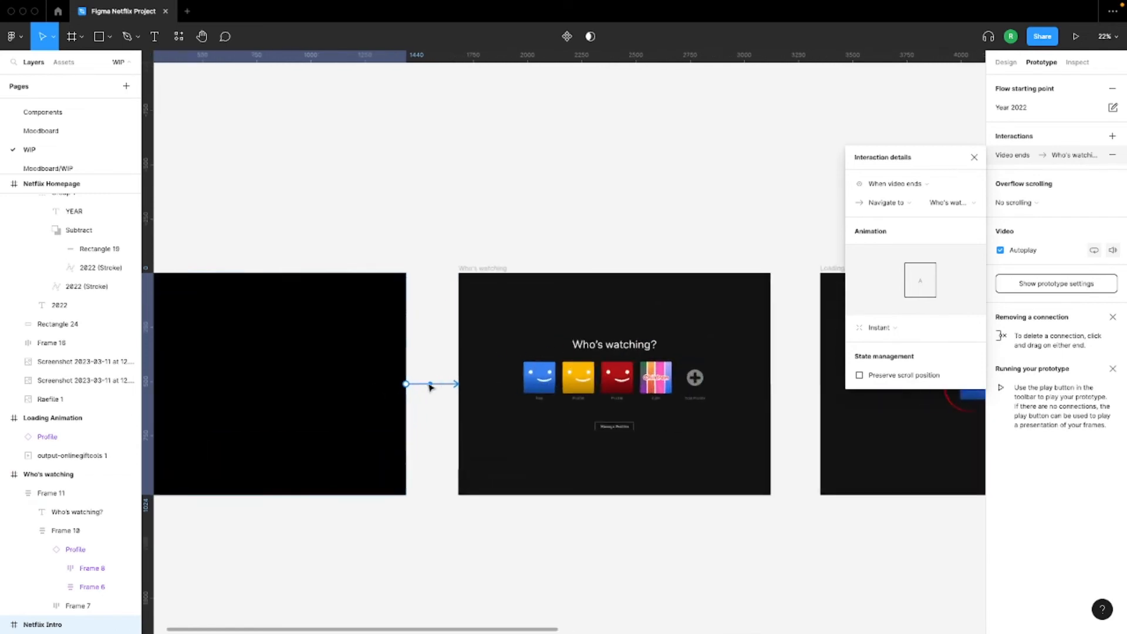
left_click(895, 183)
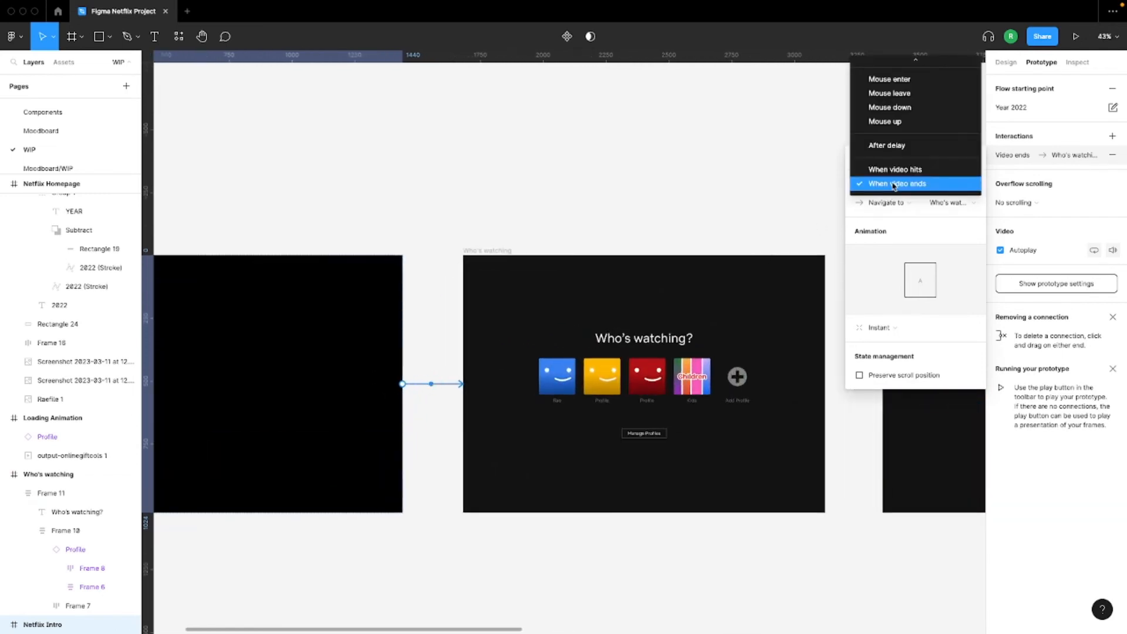
scroll(435, 393, "up", 3)
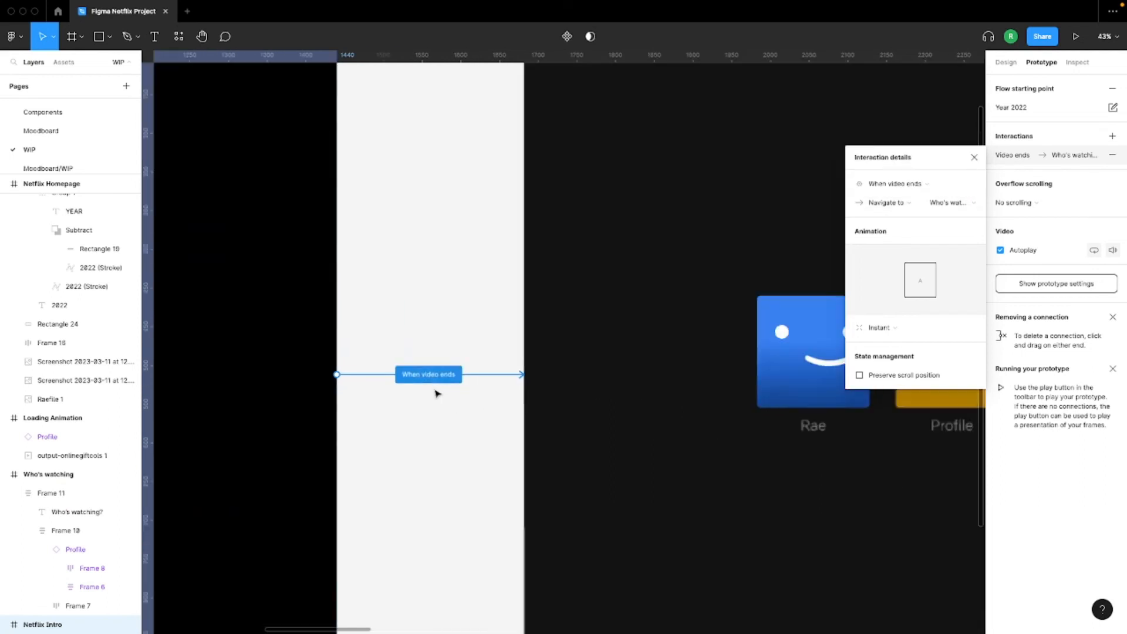
scroll(435, 393, "down", 4)
left_click(472, 402)
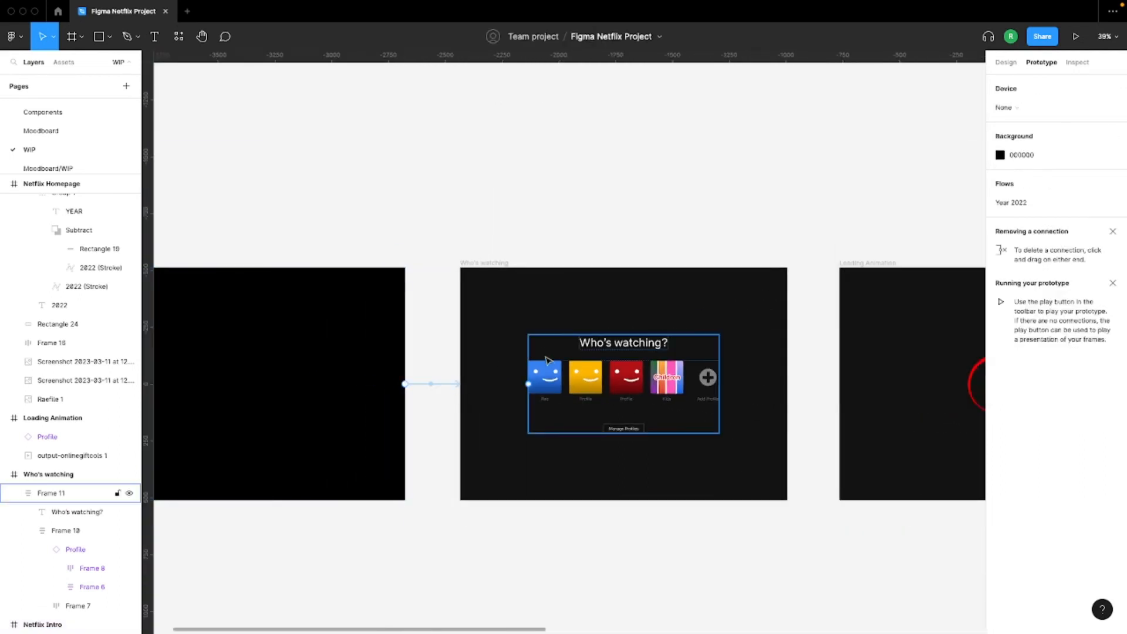
Connect the nested blue profile on Who's watching to the Loading Animation frame with an On click, Navigate to, Instant interaction
double_click(552, 374)
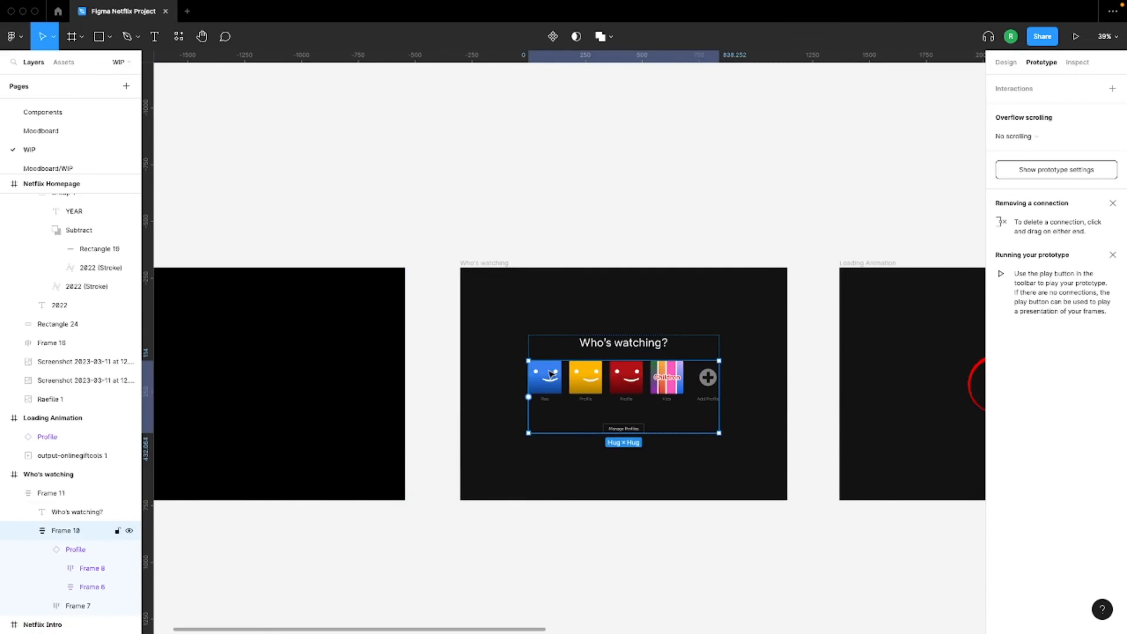
double_click(552, 374)
double_click(552, 374)
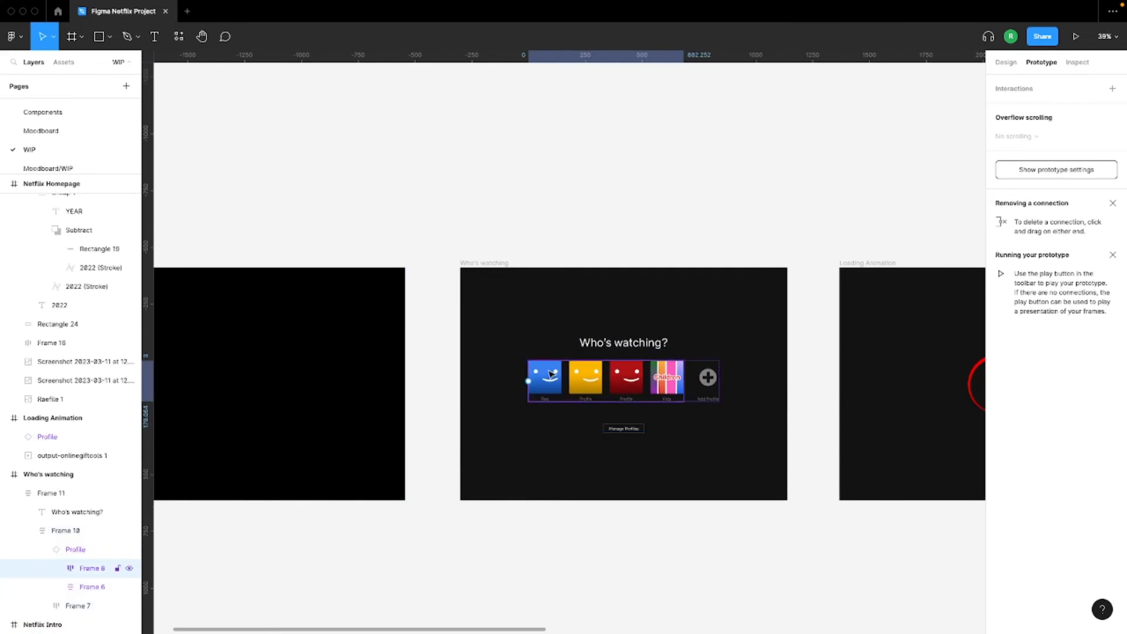
double_click(552, 374)
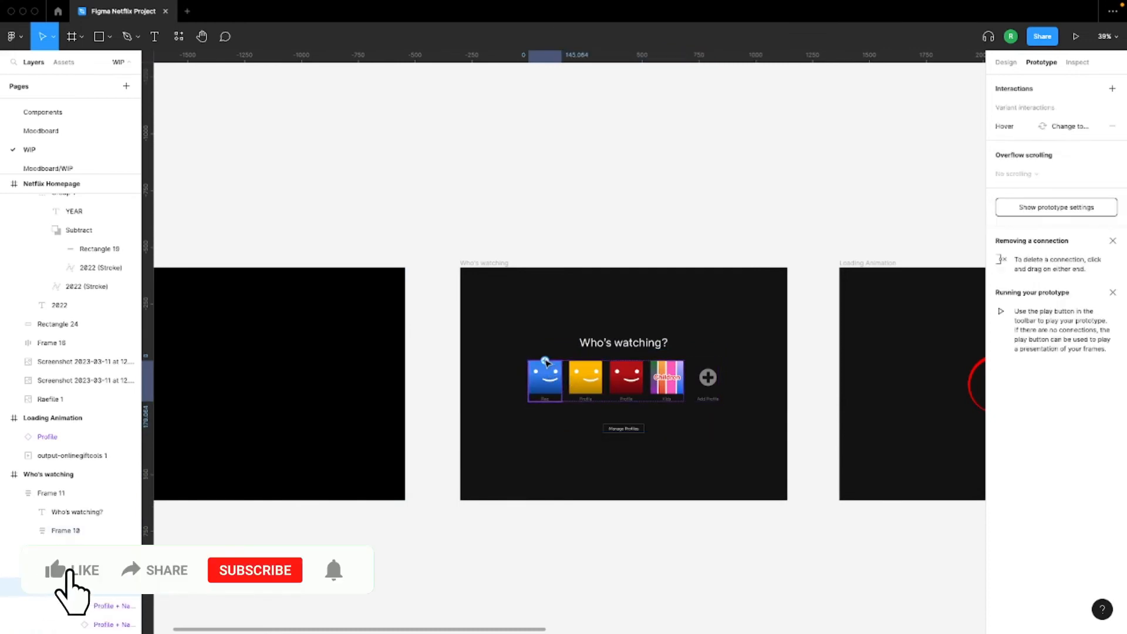
left_click_drag(546, 362, 858, 327)
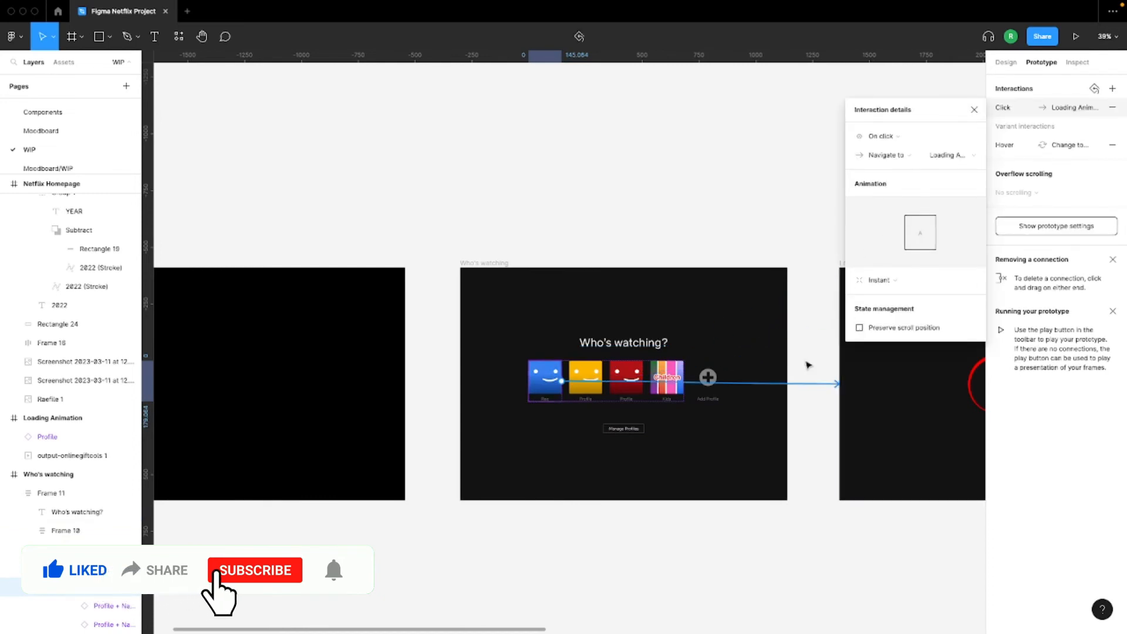
Connect the Loading Animation frame to Netflix Homepage with an After delay trigger of 800 ms and an Instant transition
scroll(736, 466, "right", 3)
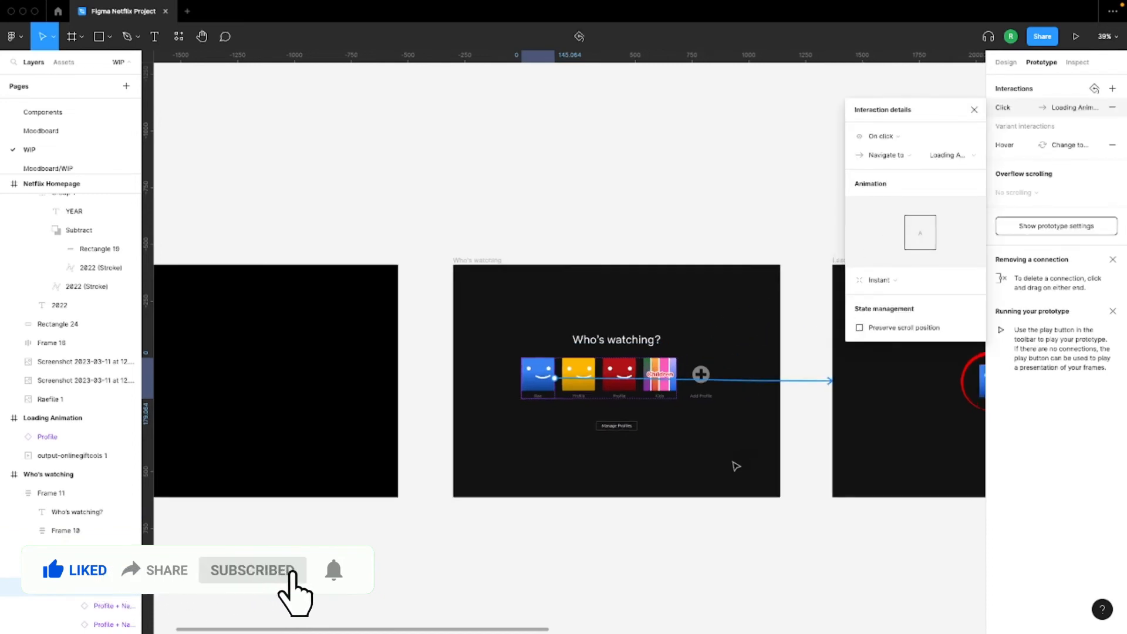
scroll(735, 465, "down", 3)
scroll(675, 411, "right", 3)
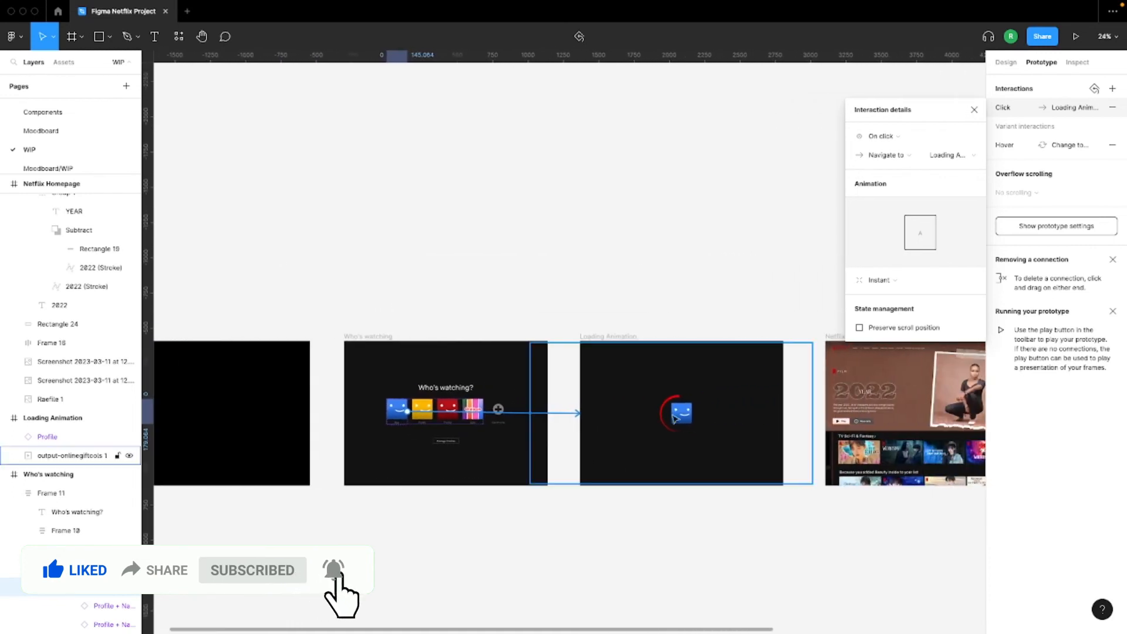
left_click(608, 339)
scroll(606, 338, "right", 2)
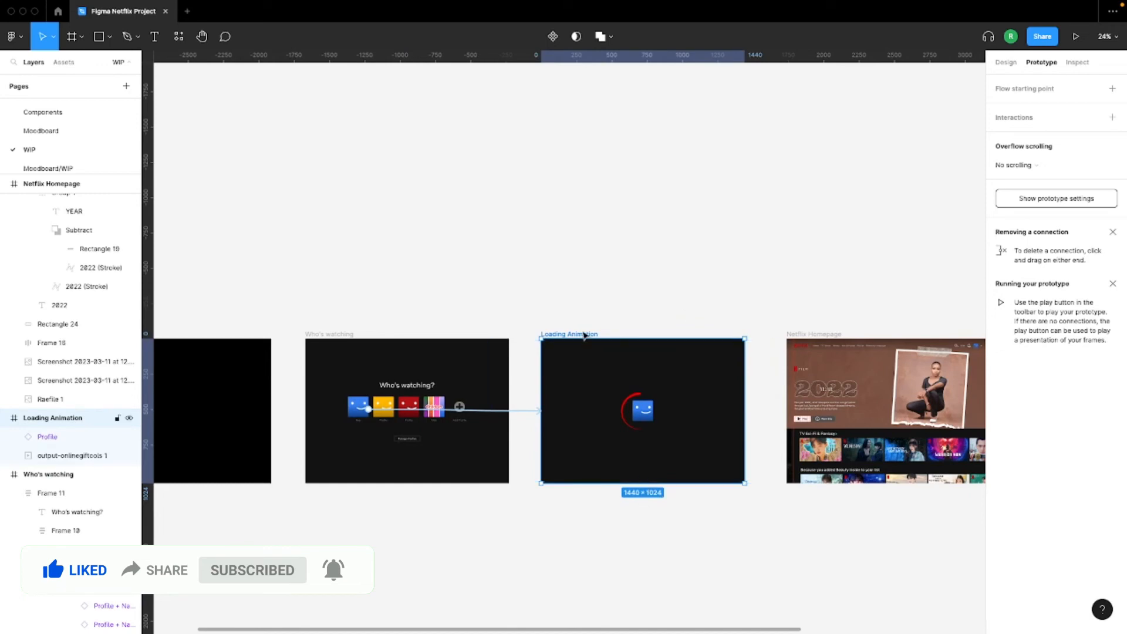
left_click_drag(744, 410, 792, 389)
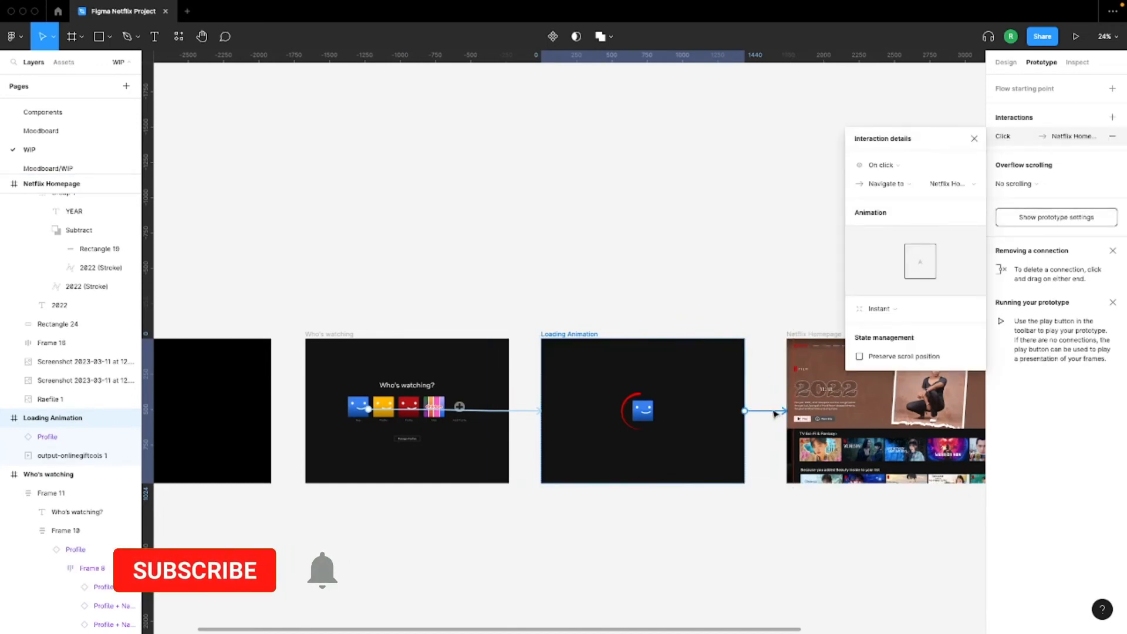
left_click(883, 165)
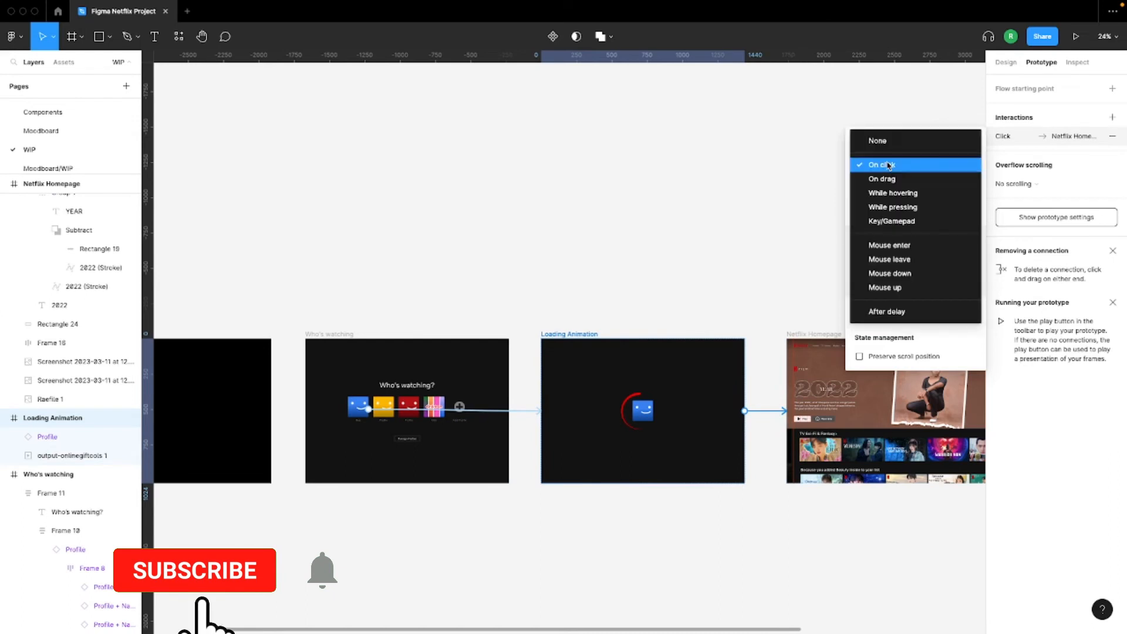
left_click(885, 314)
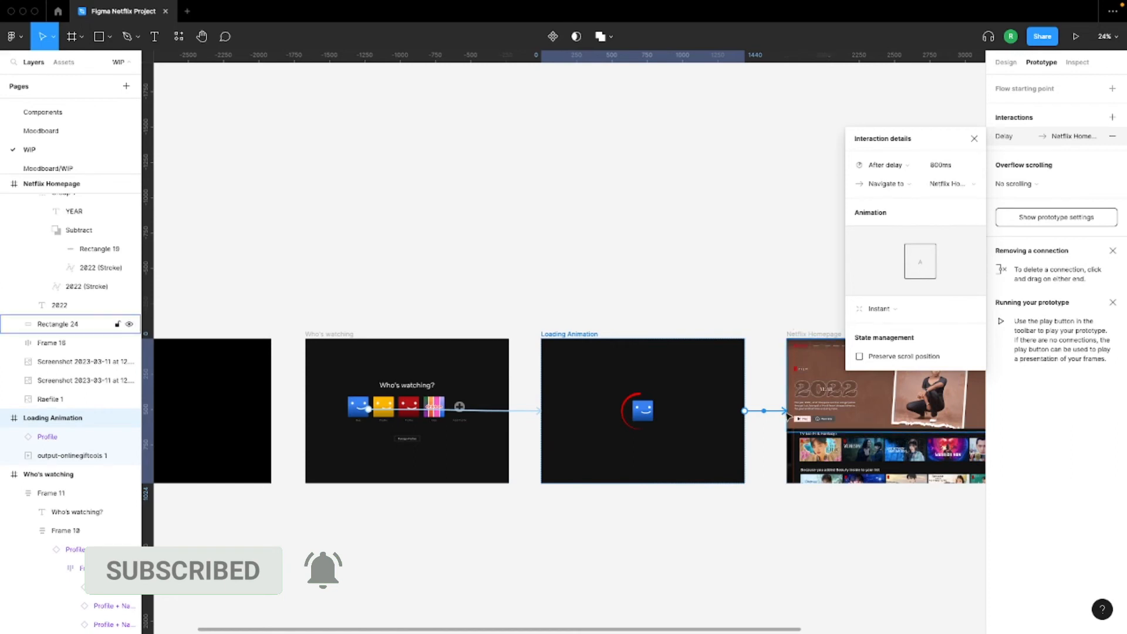
Connect the Play button on Netflix Homepage to the Play Movie frame
scroll(836, 344, "right", 3)
scroll(789, 417, "up", 3)
scroll(704, 420, "right", 3)
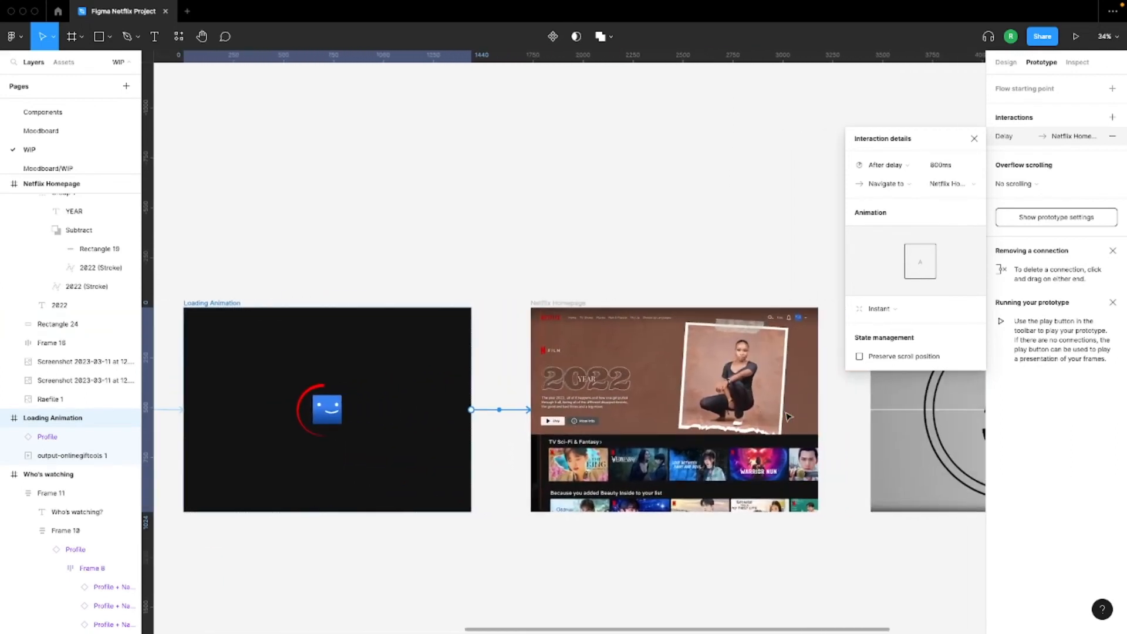
double_click(546, 426)
left_click_drag(559, 422, 893, 390)
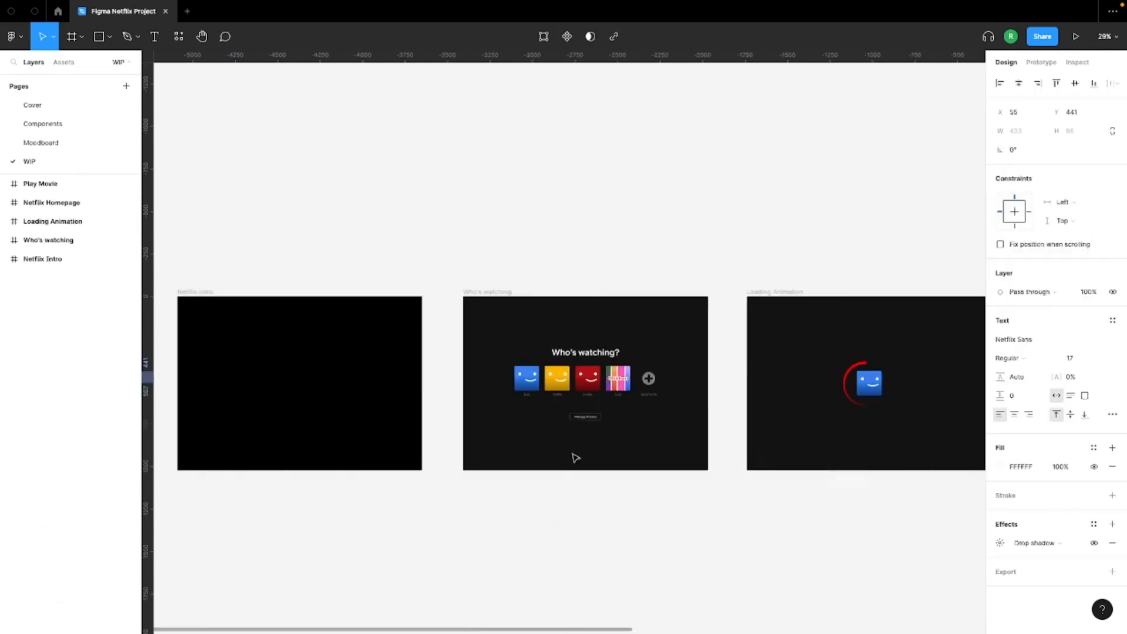
scroll(575, 457, "right", 10)
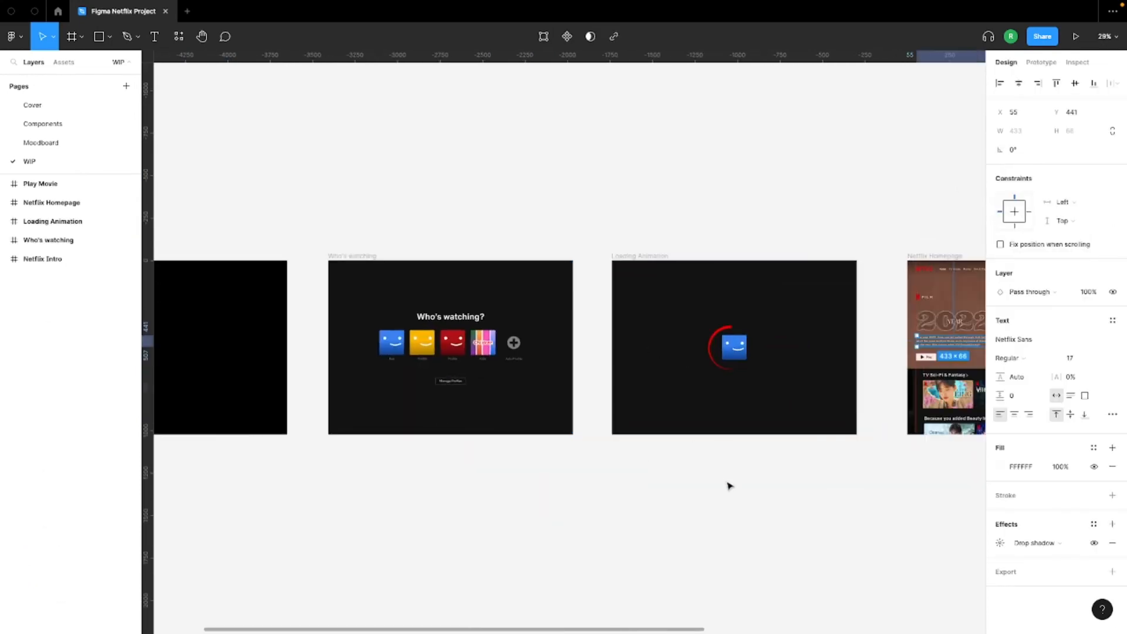
left_click(599, 468)
scroll(599, 468, "left", 13)
scroll(599, 469, "up", 5)
scroll(599, 468, "right", 18)
scroll(598, 468, "right", 8)
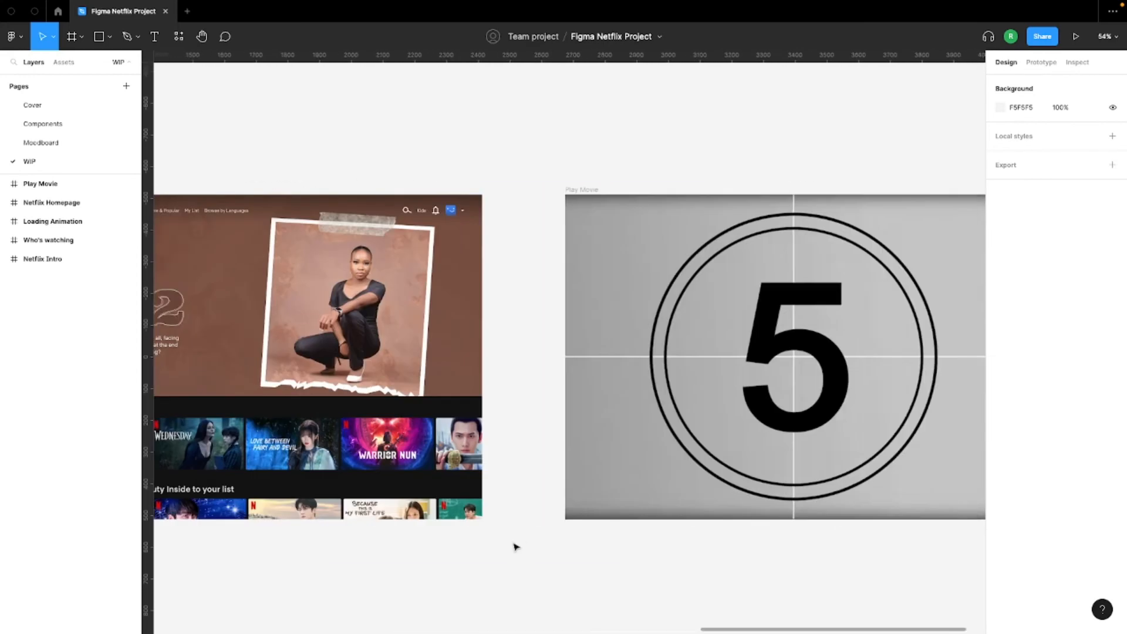